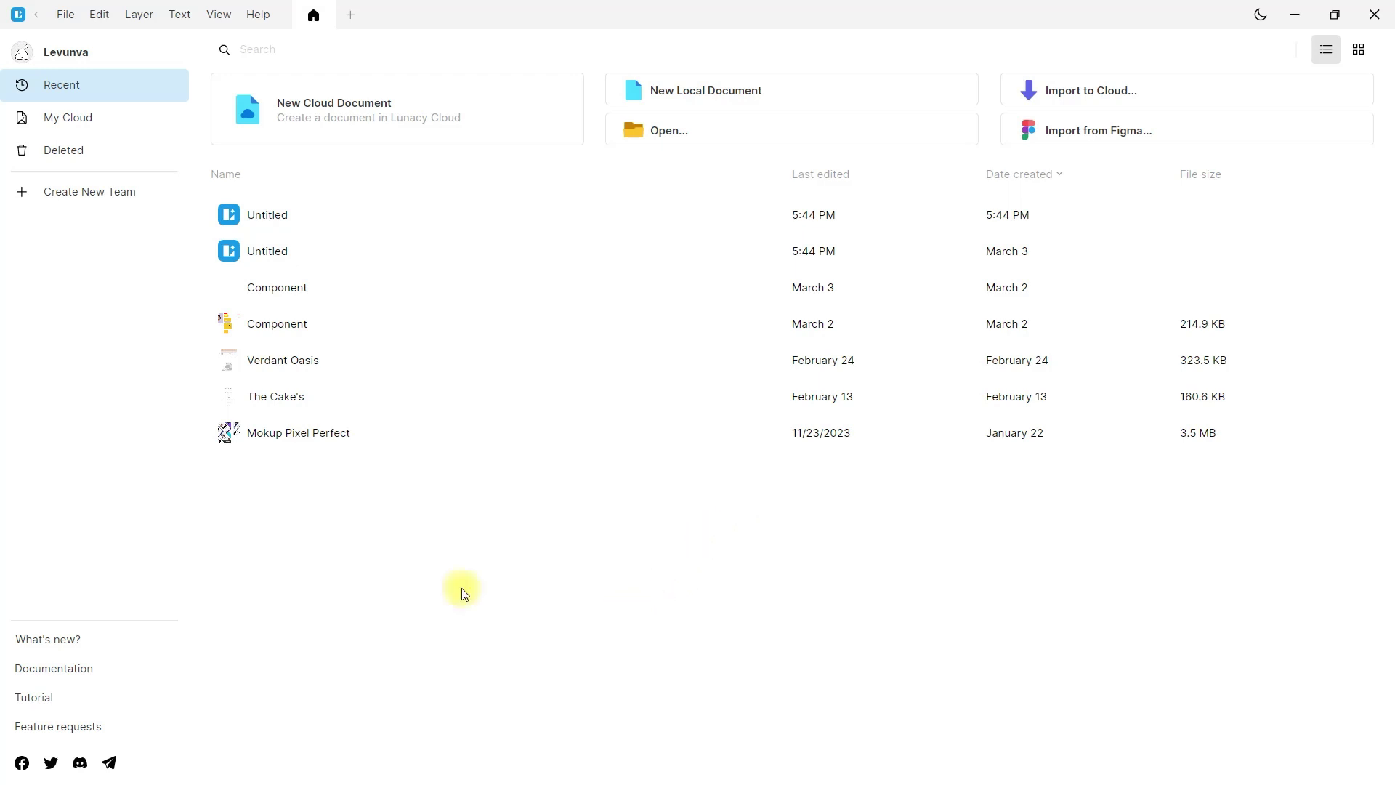
Look through the cloud, deleted and recent document lists and open the account profile
left_click(97, 120)
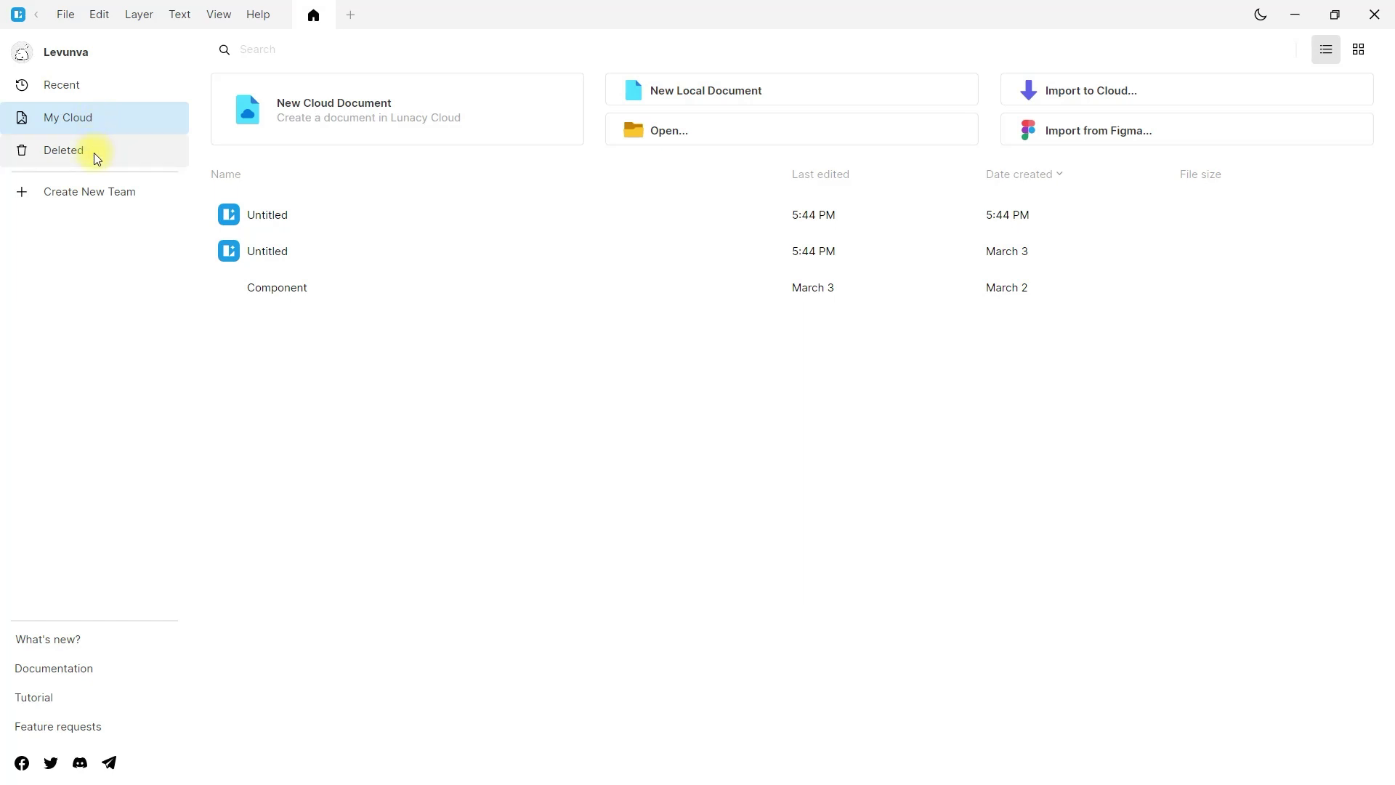
left_click(94, 152)
left_click(76, 84)
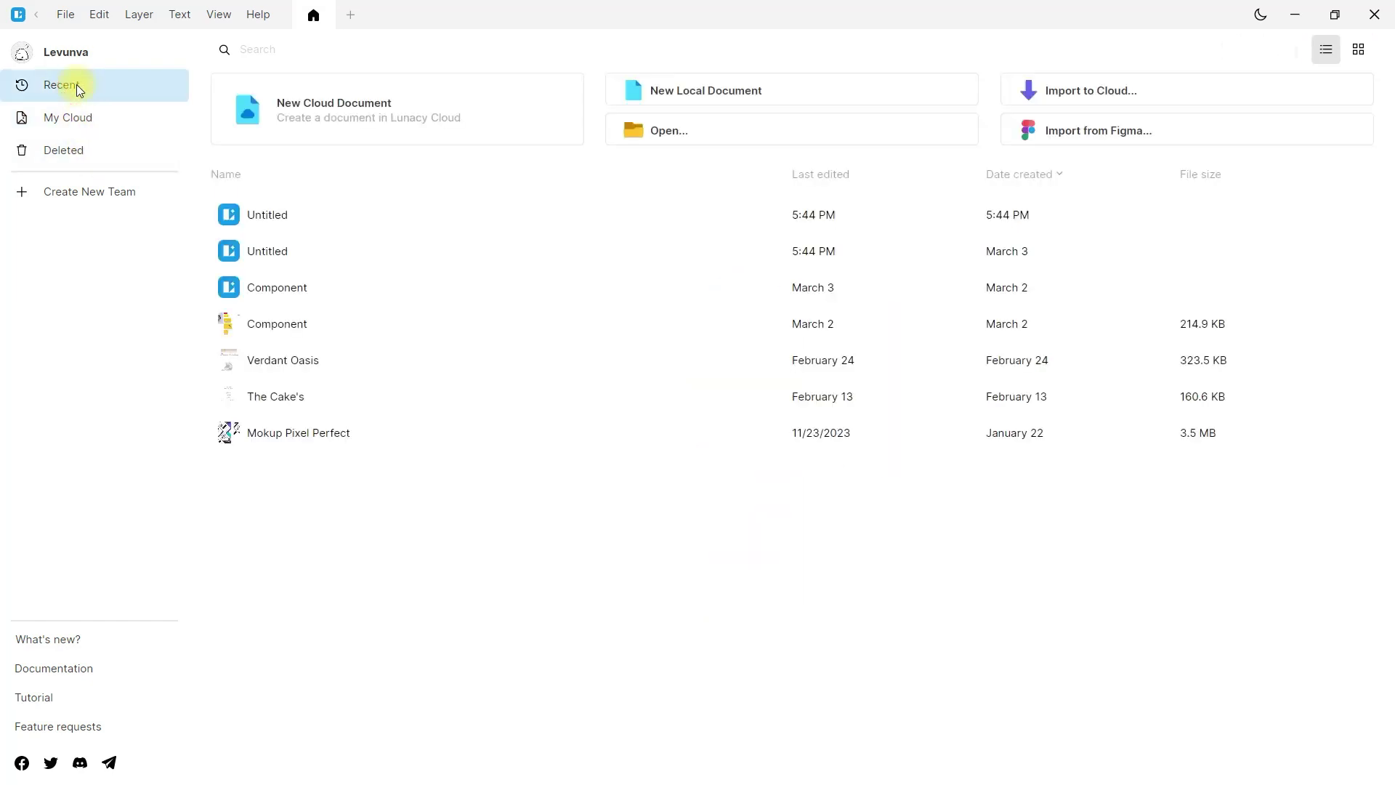
left_click(76, 58)
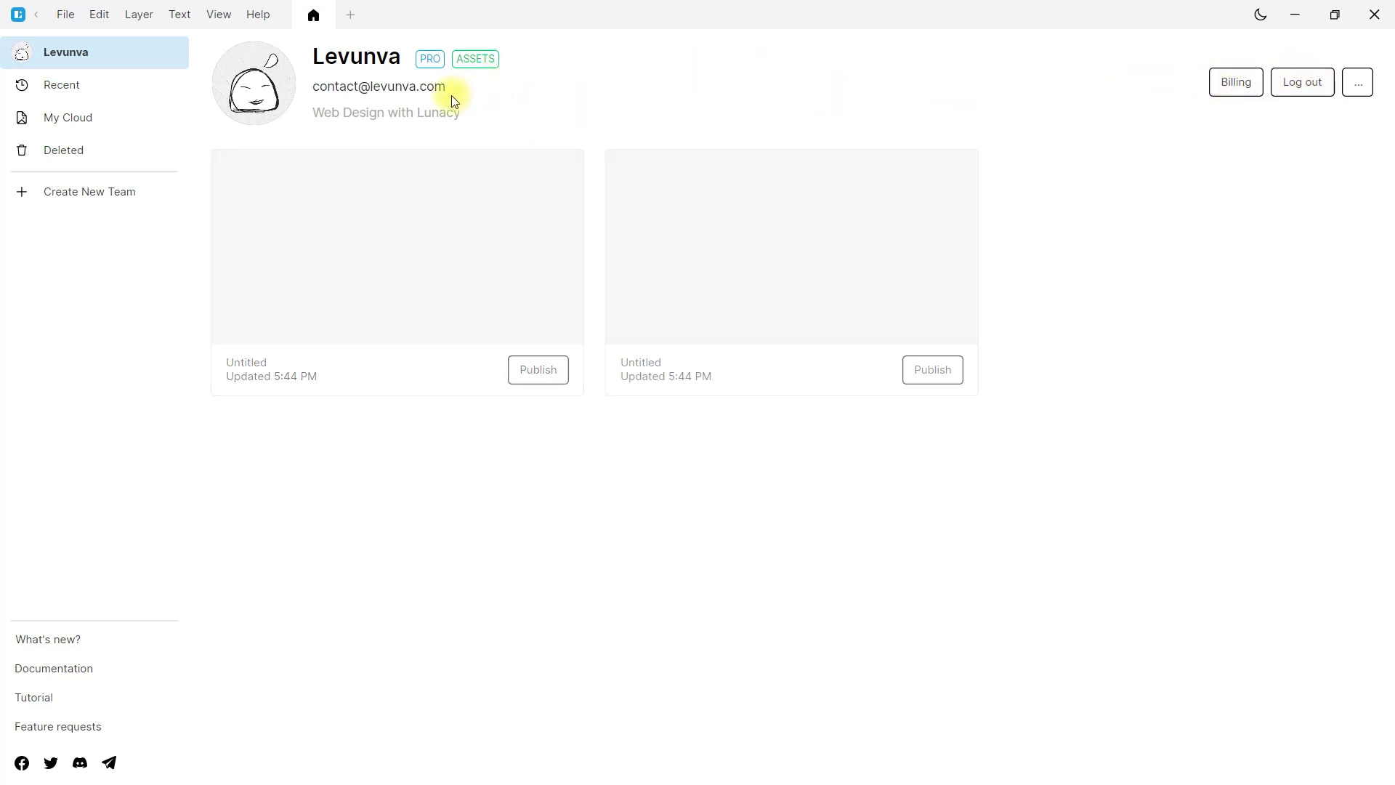
Open the online Lunacy documentation, browse its topic overview from About Lunacy to Release History, and close it
left_click(56, 677)
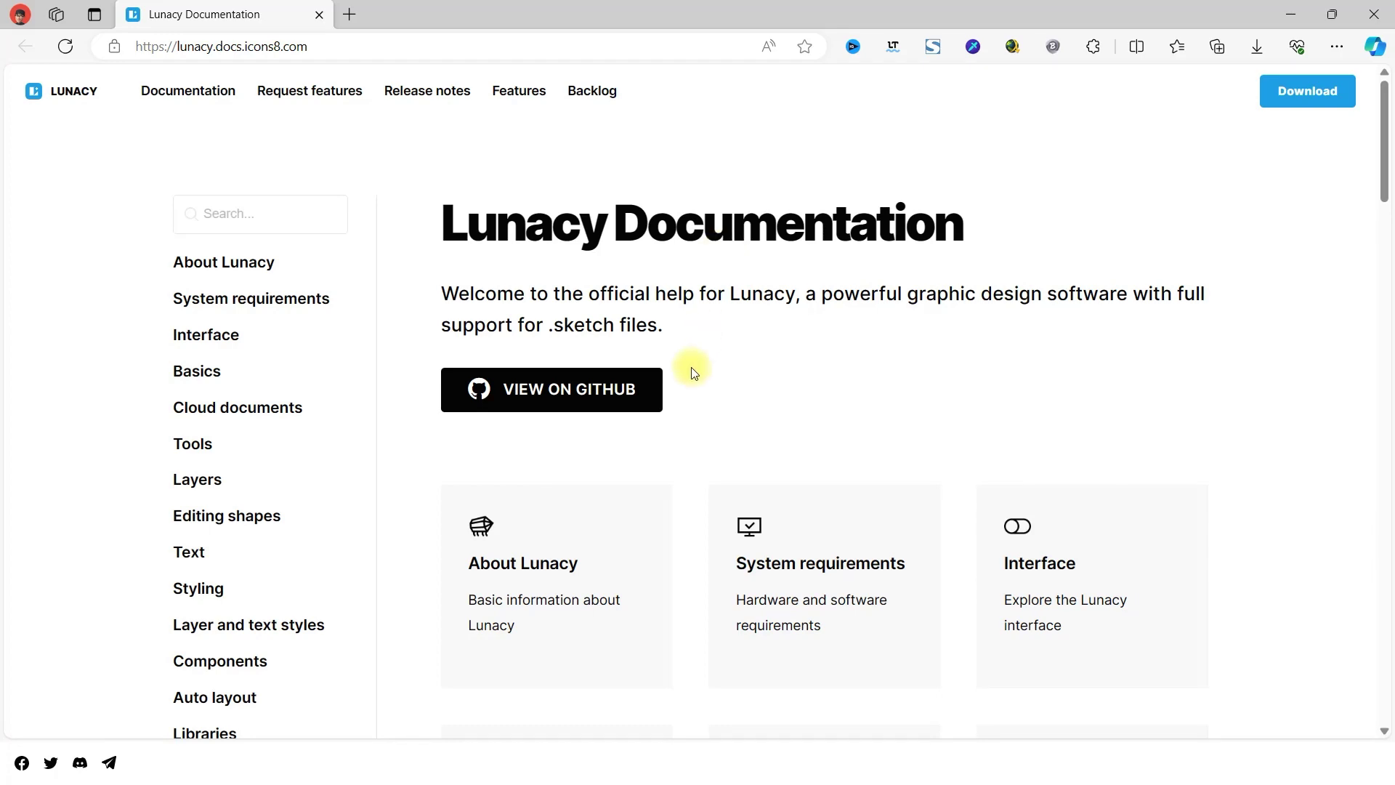
scroll(691, 371, "down", 4)
scroll(421, 381, "down", 8)
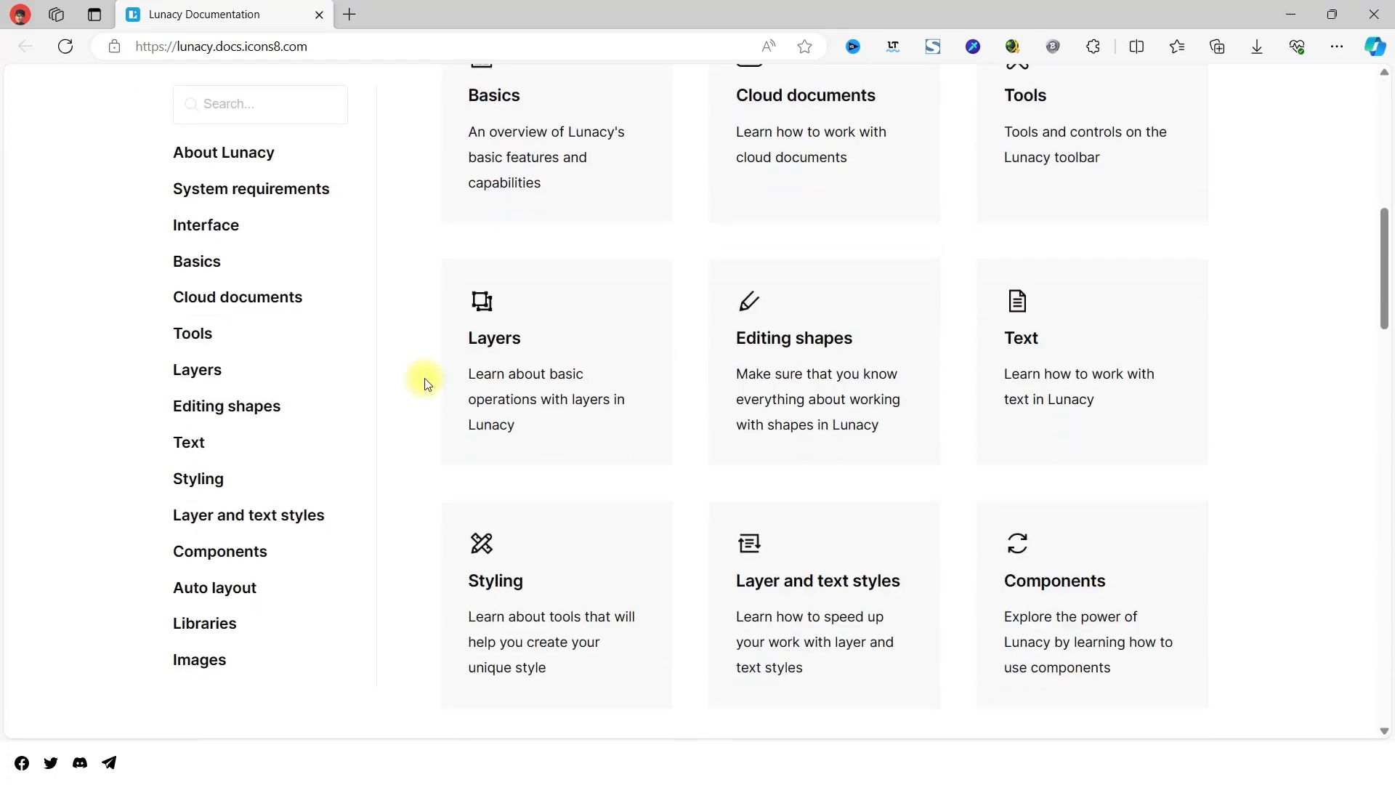
scroll(425, 383, "down", 6)
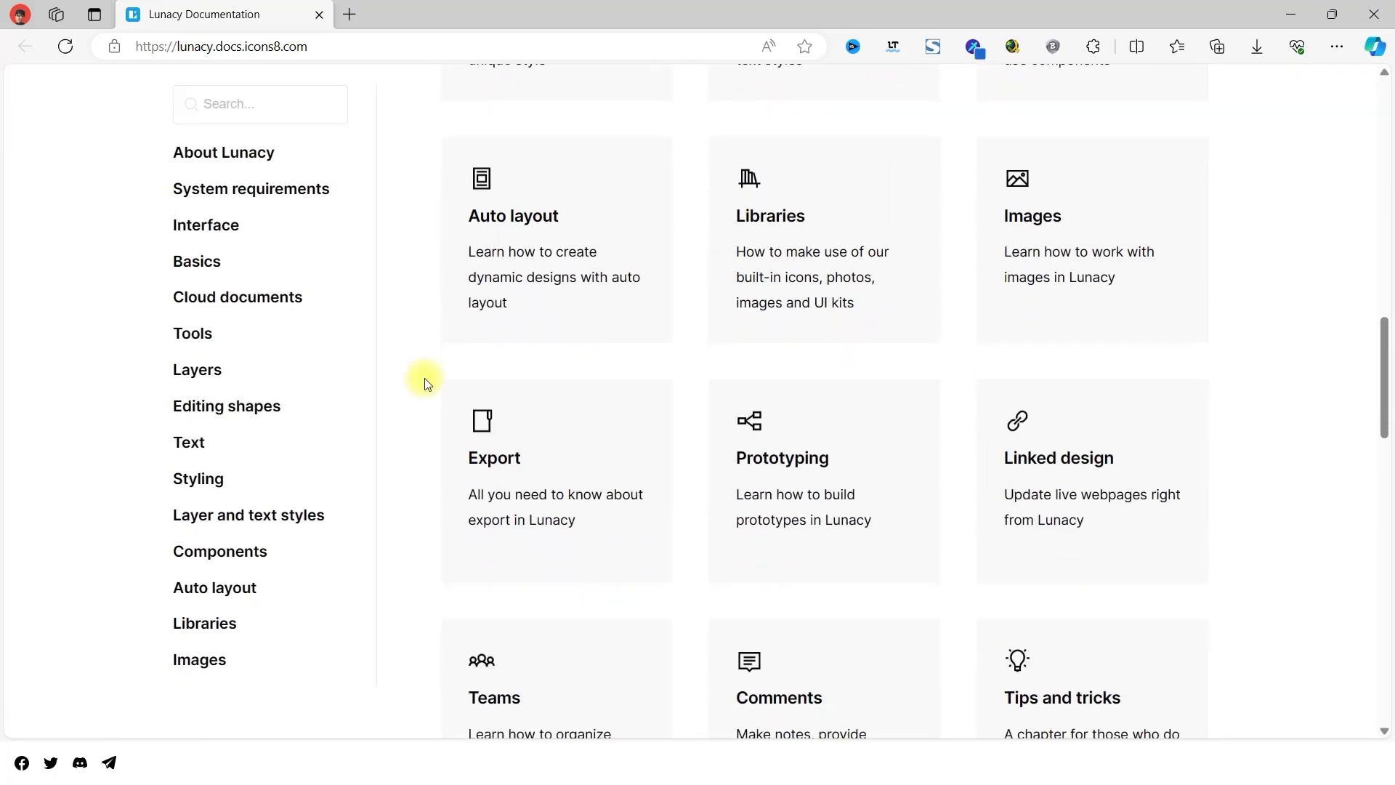
scroll(425, 378, "down", 8)
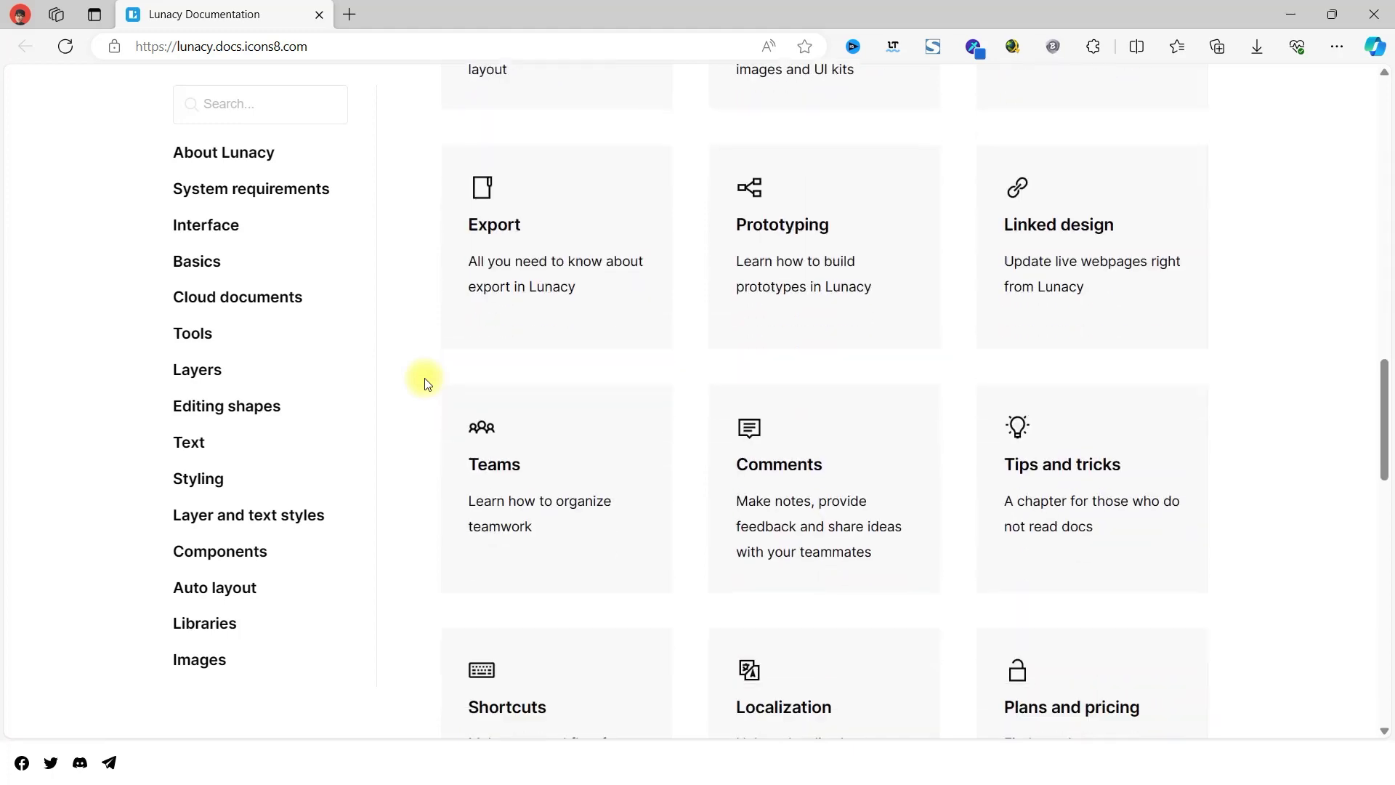
scroll(424, 378, "down", 4)
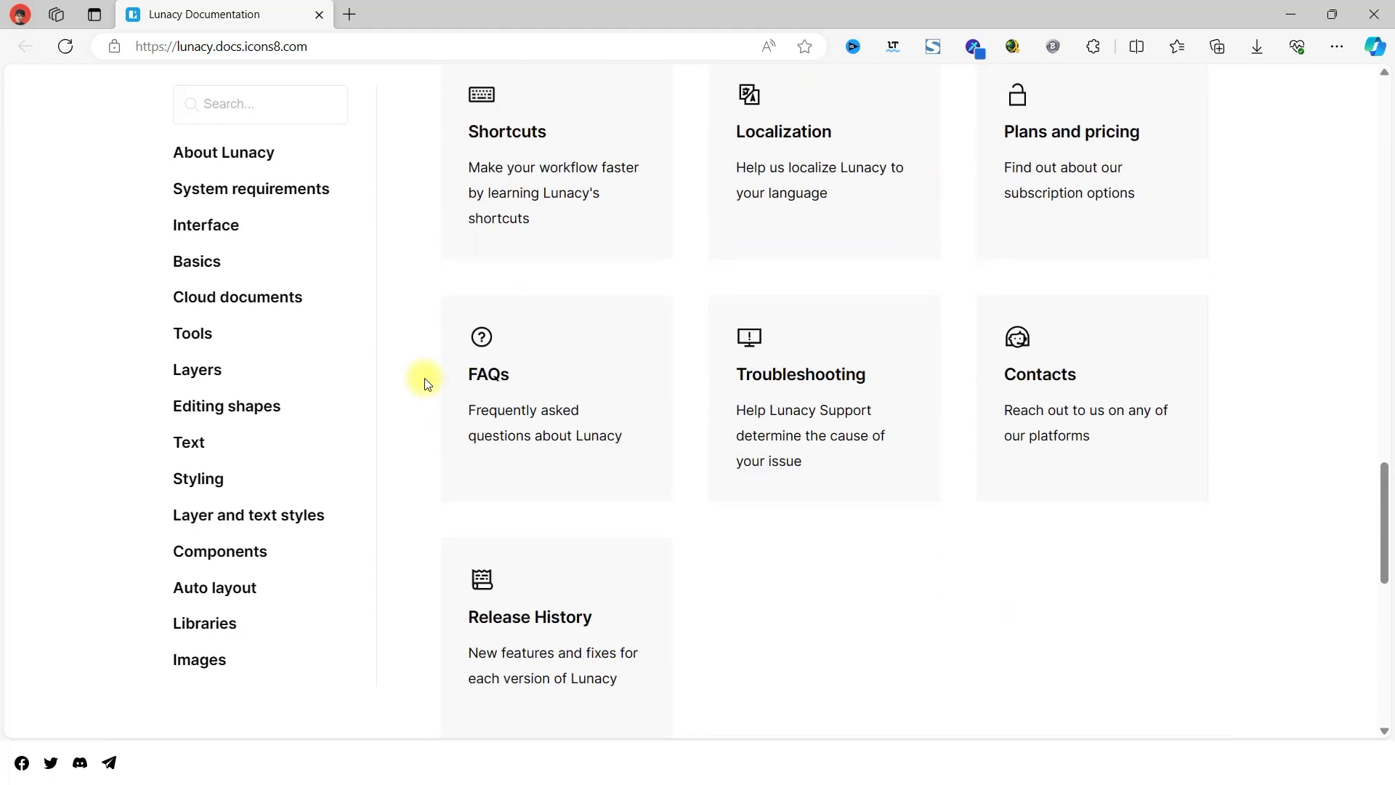
scroll(425, 378, "down", 3)
scroll(425, 378, "up", 20)
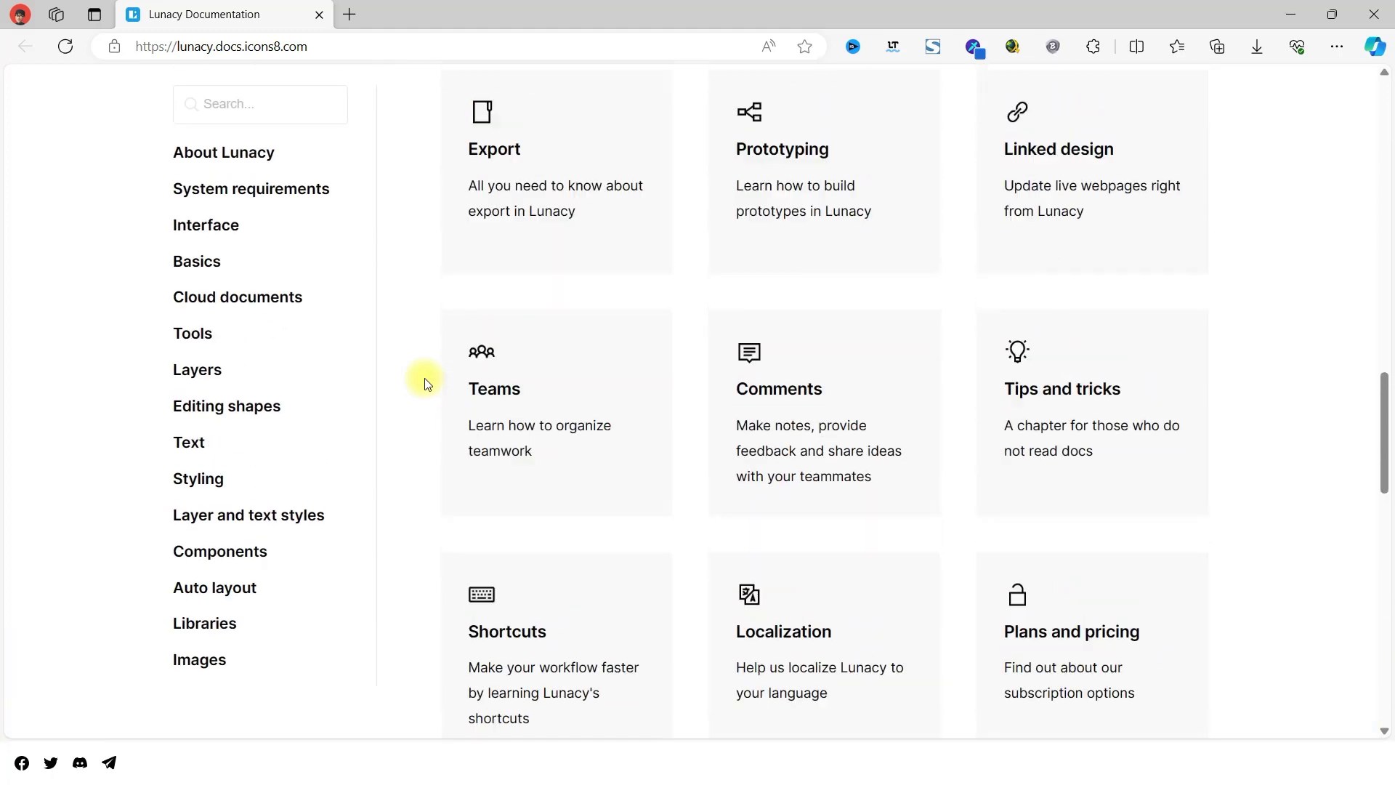
scroll(424, 378, "up", 5)
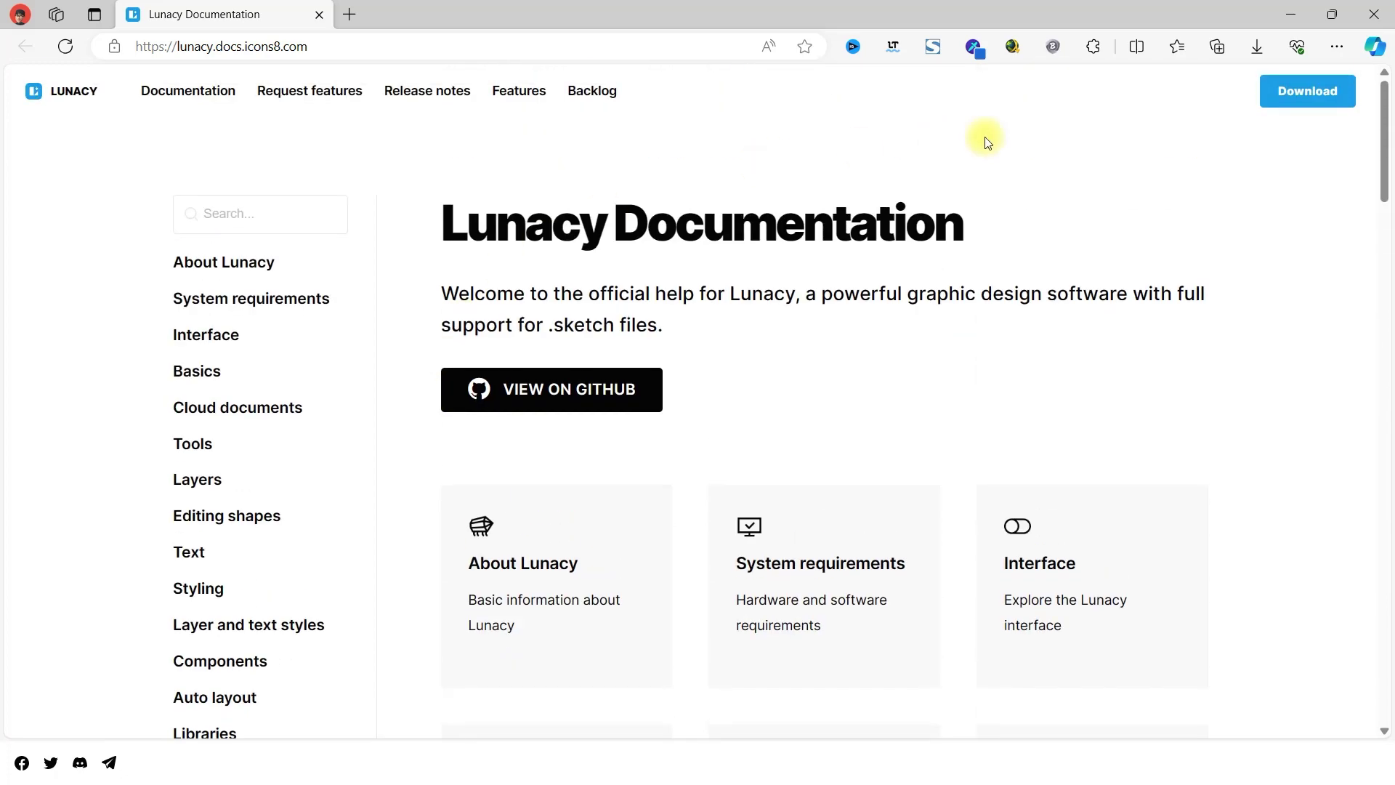
left_click(1374, 21)
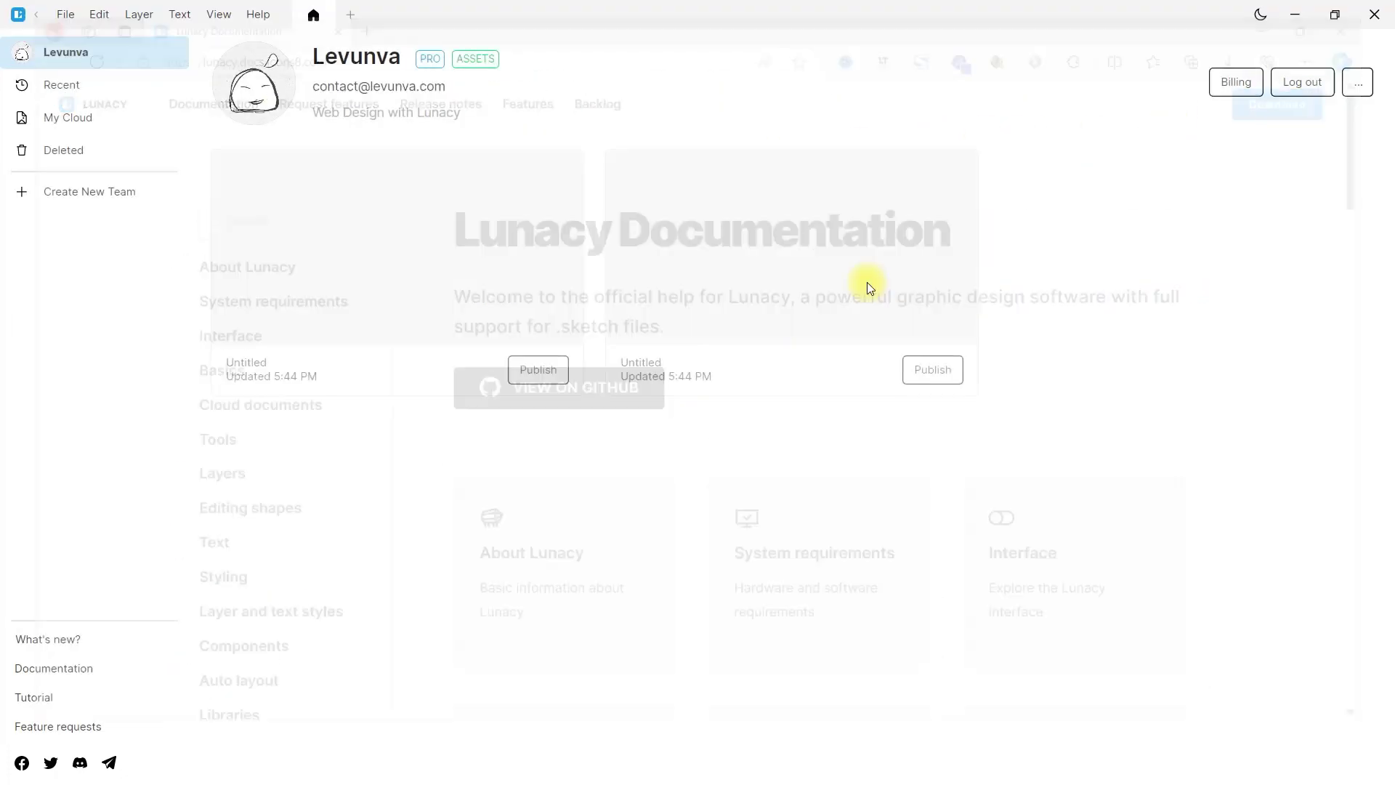
Open the What's new document, review the release highlights, and close it
left_click(53, 646)
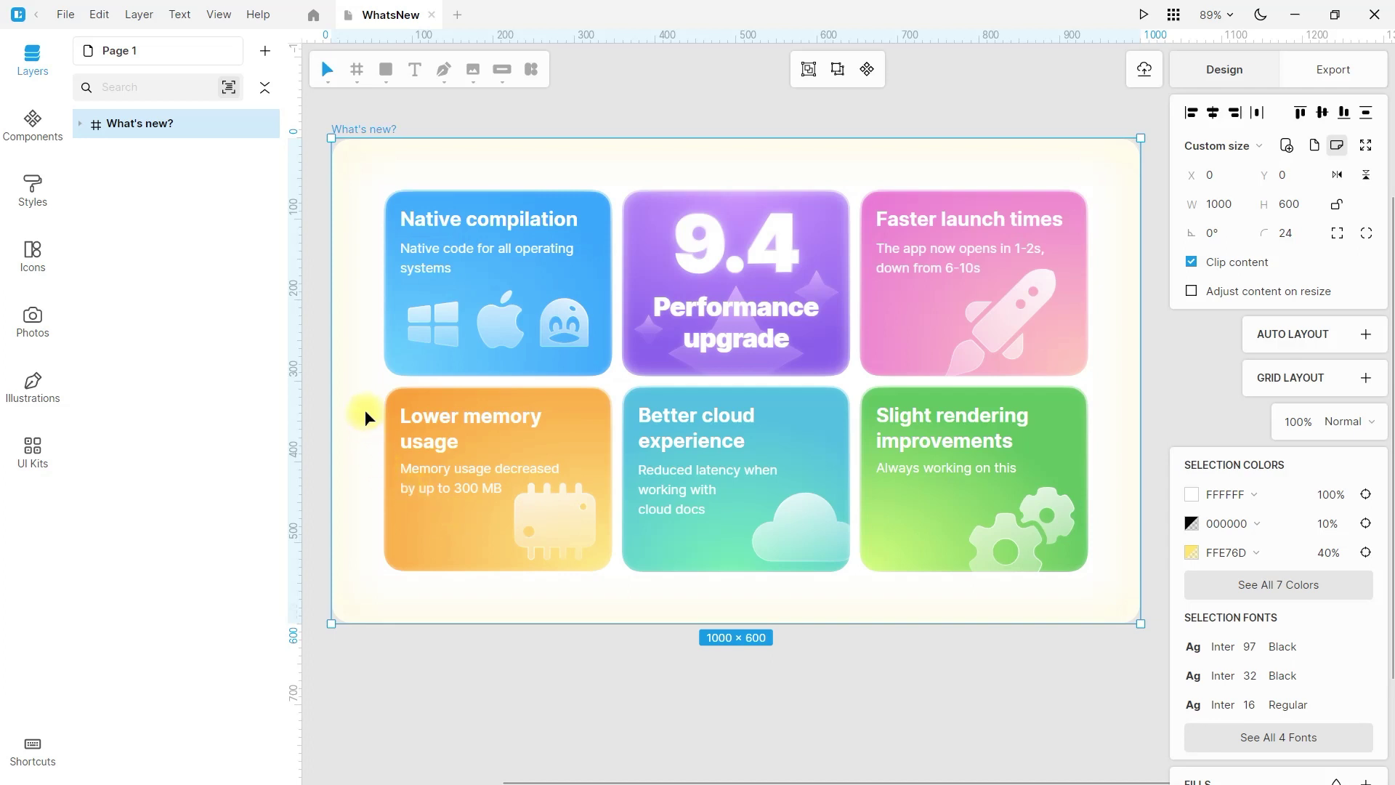
scroll(365, 417, "up", 1)
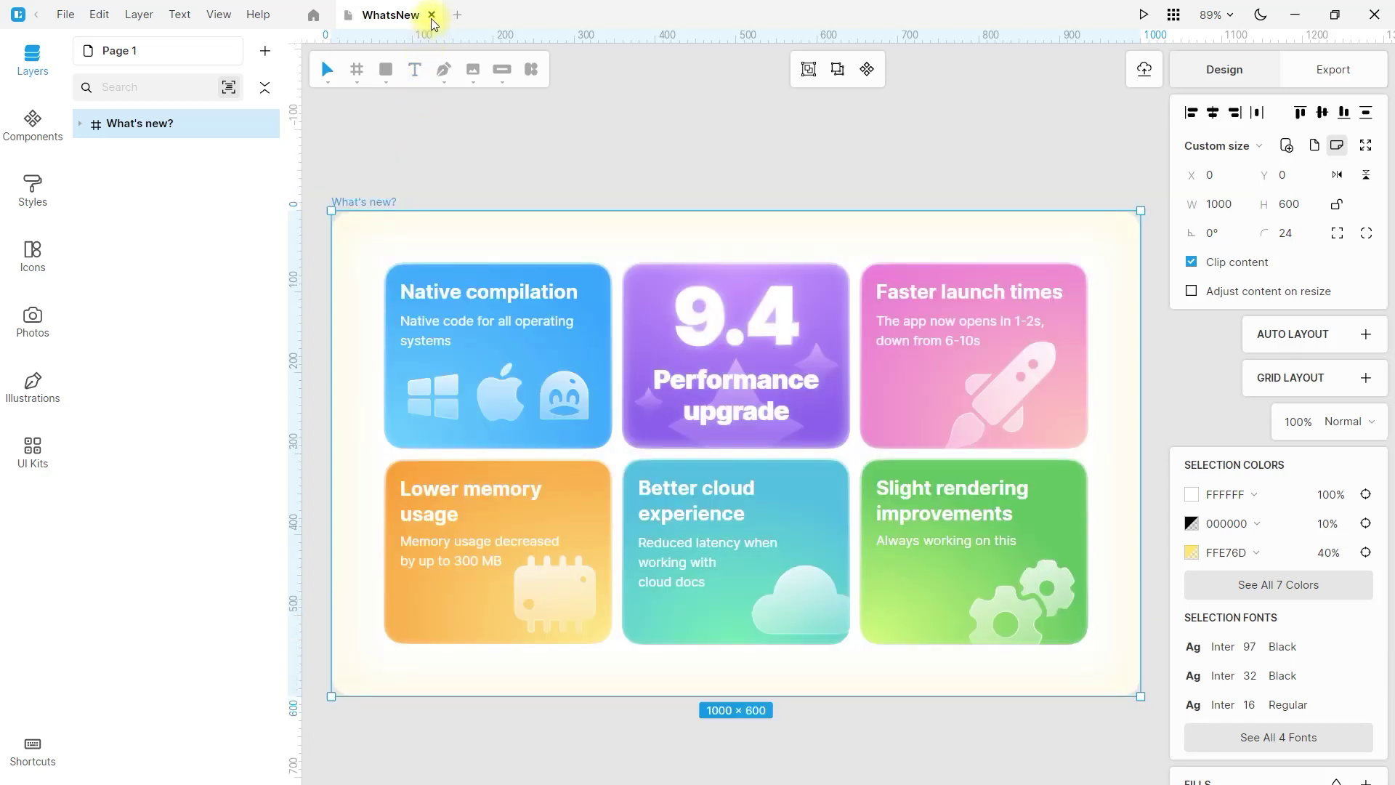
left_click(431, 15)
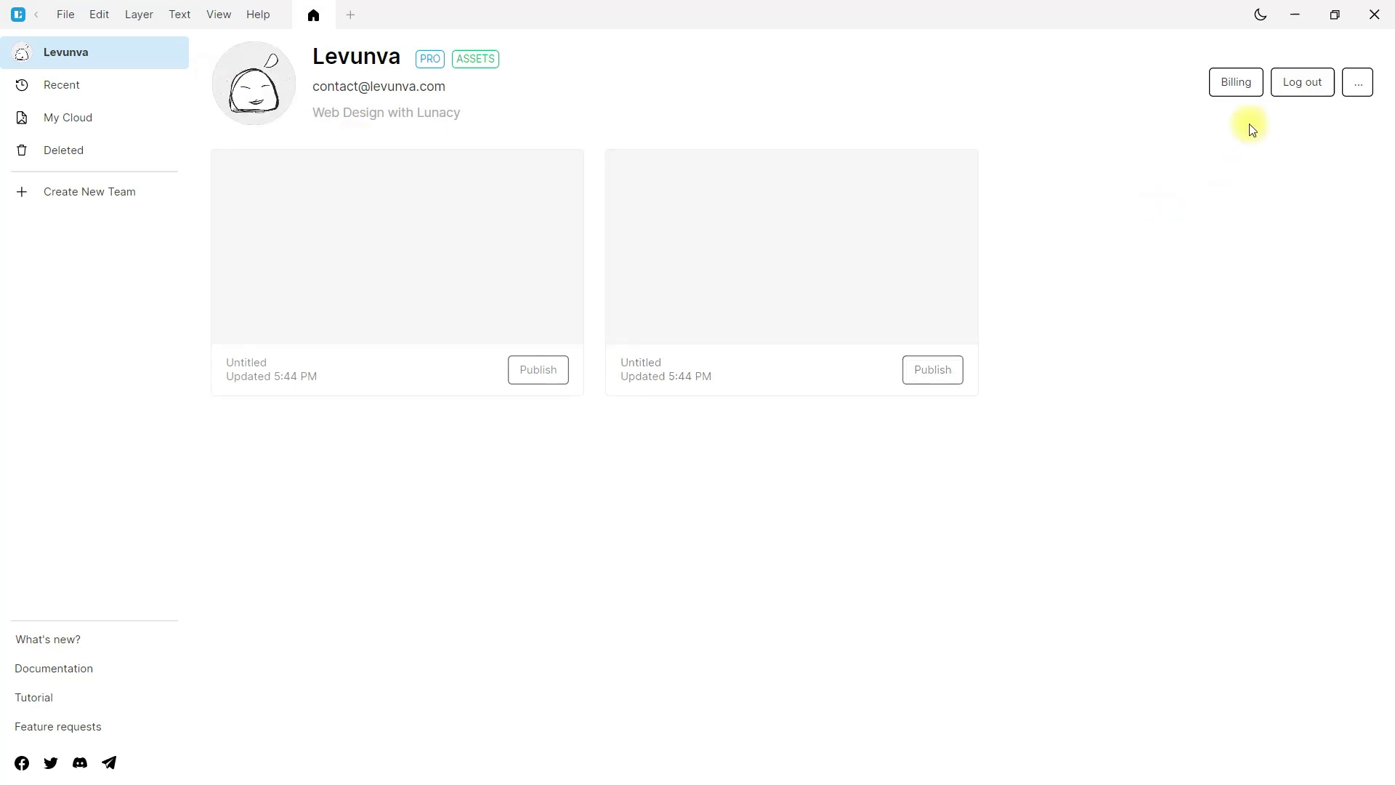
View the account's public web profile in the browser and return to the Lunacy home screen
left_click(1356, 80)
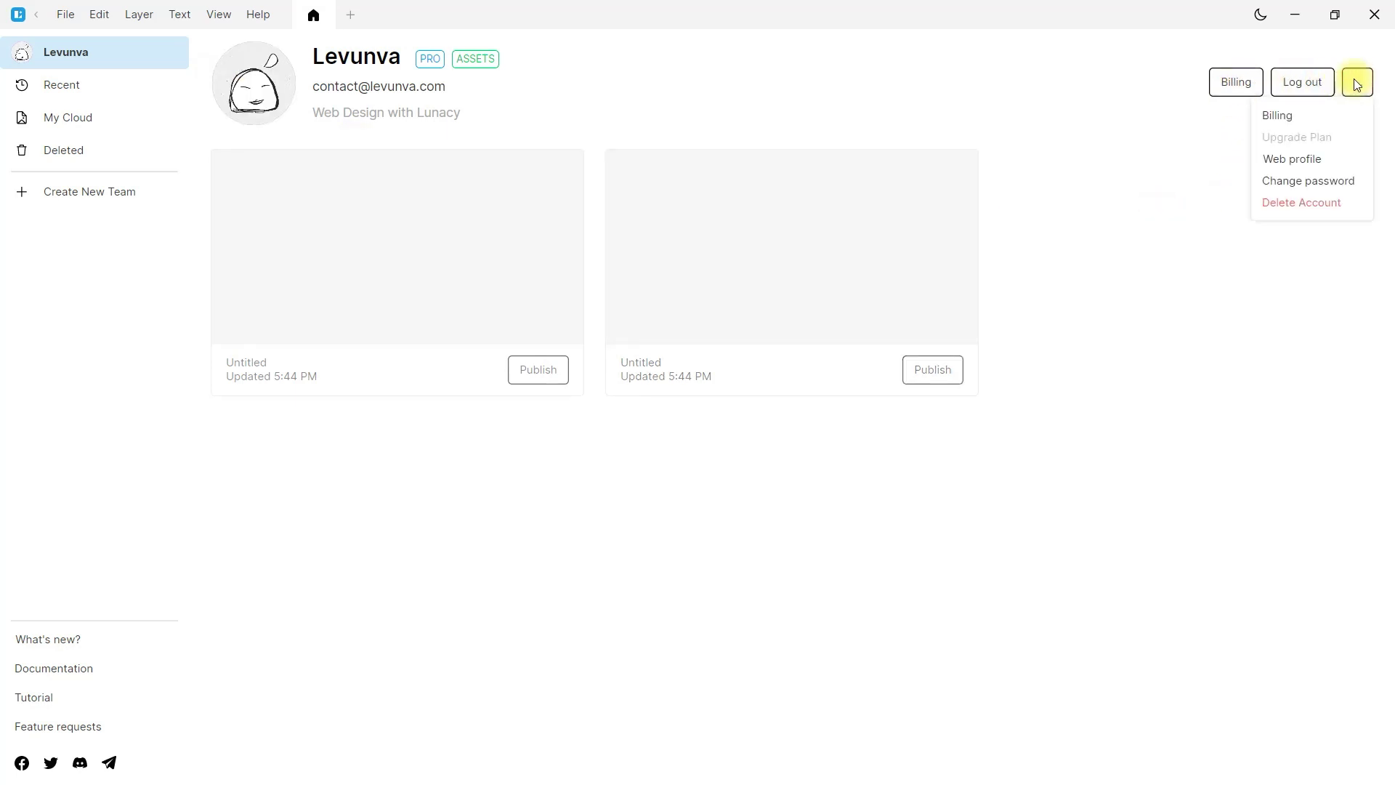
left_click(1341, 157)
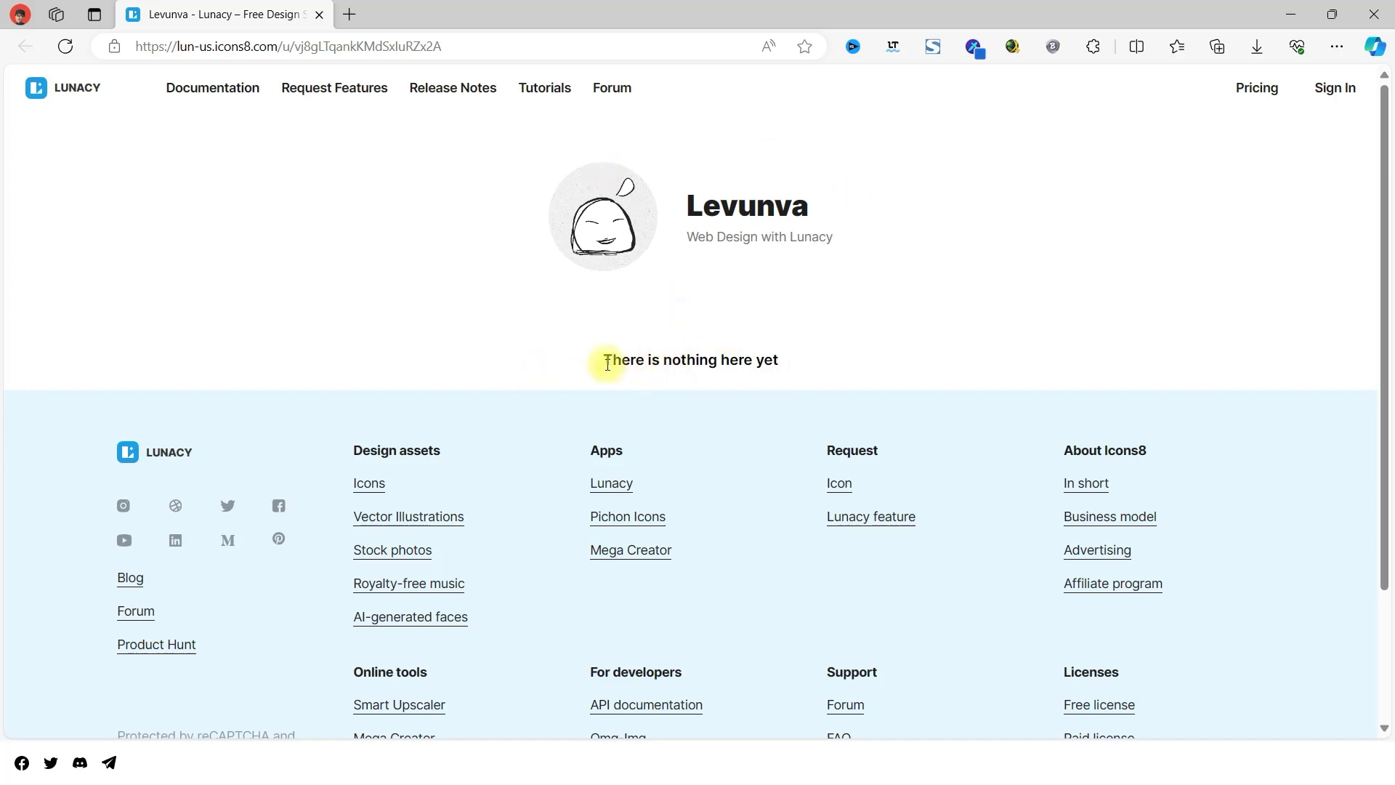
left_click(1374, 15)
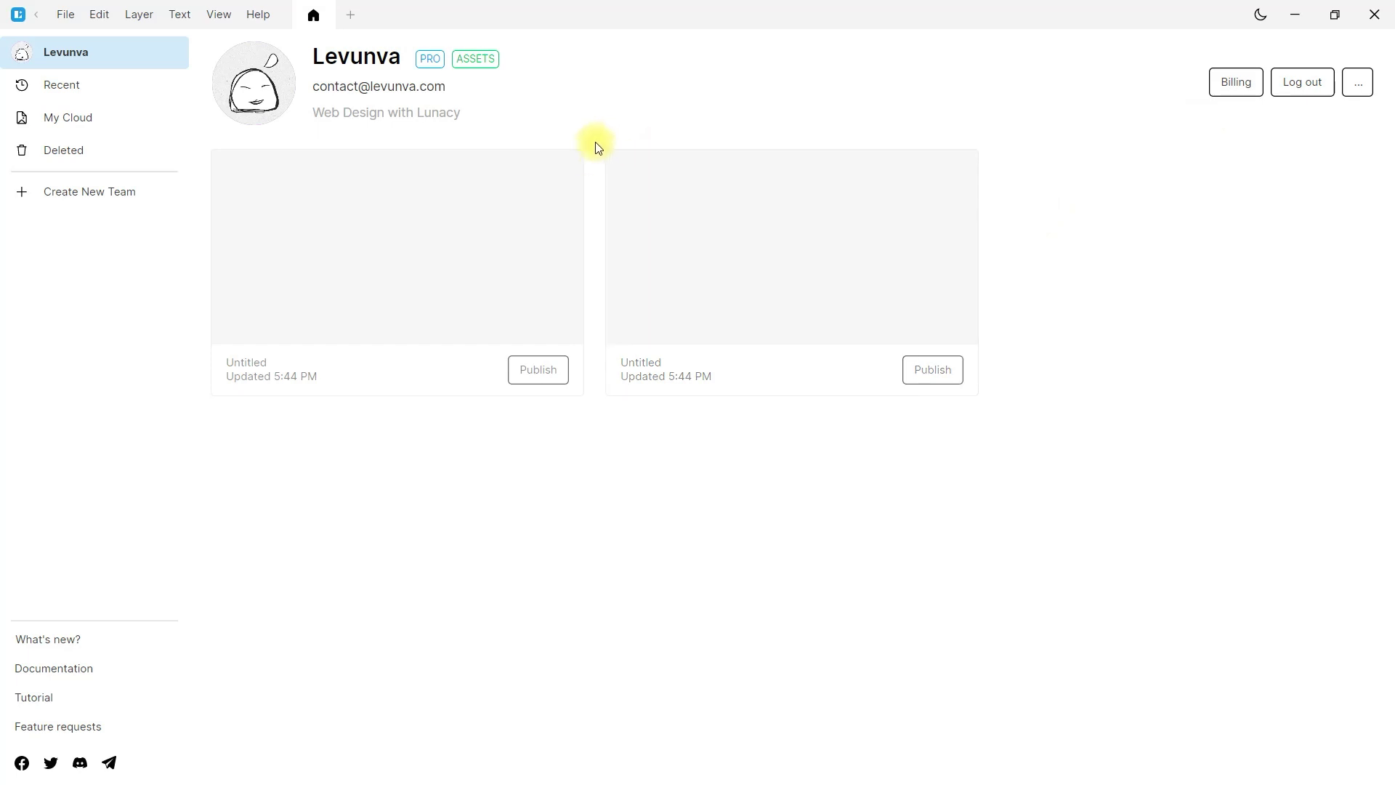
left_click(64, 14)
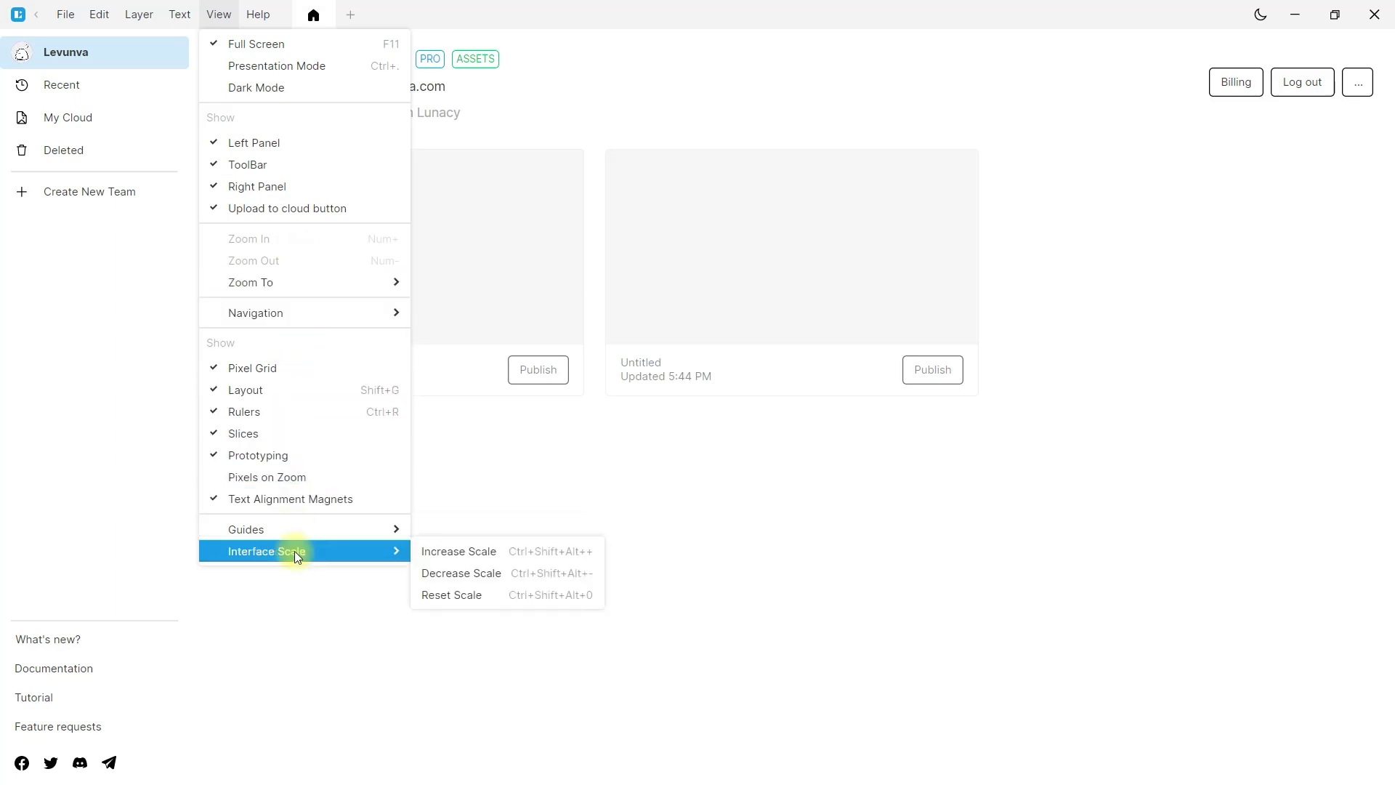
left_click(716, 62)
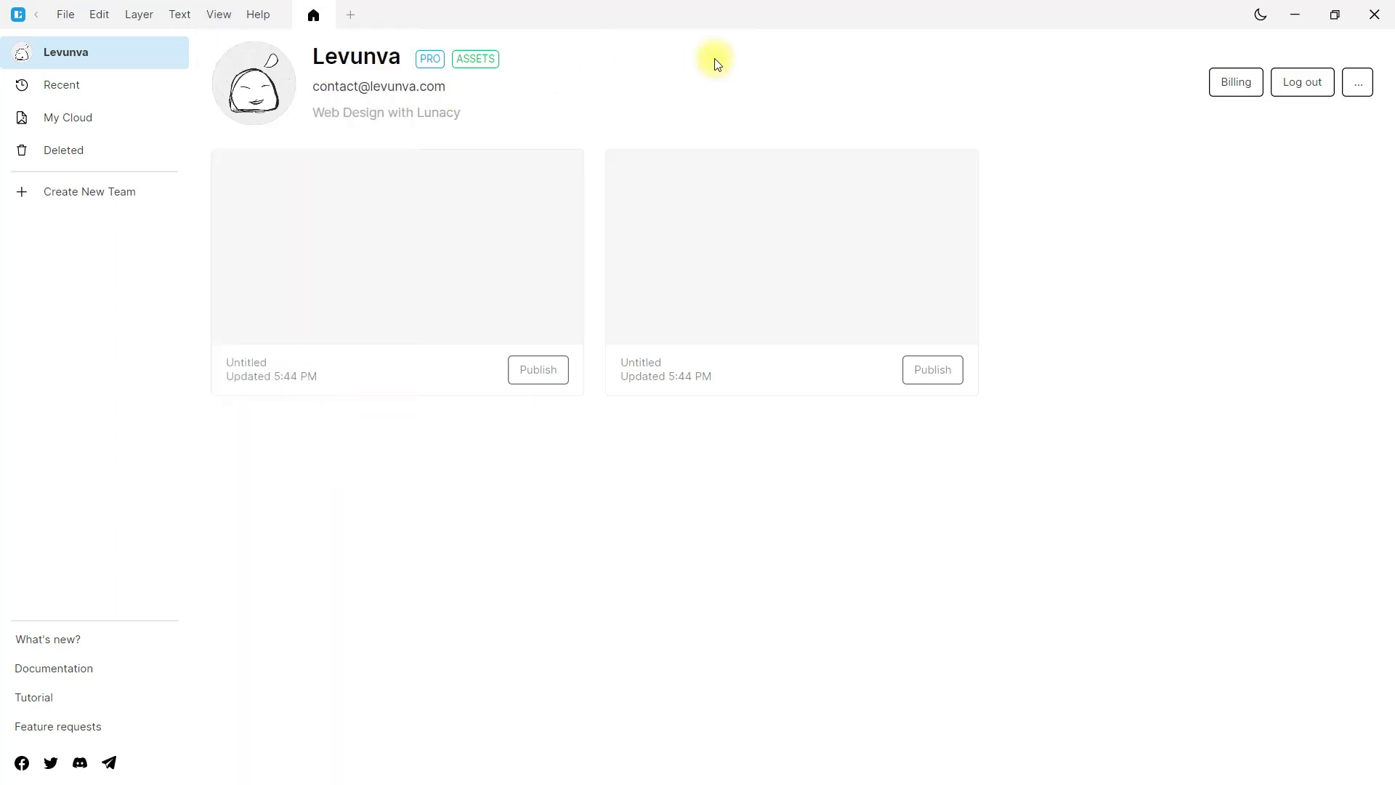
Create a new team named "test" and copy its one-time invite link
left_click(128, 205)
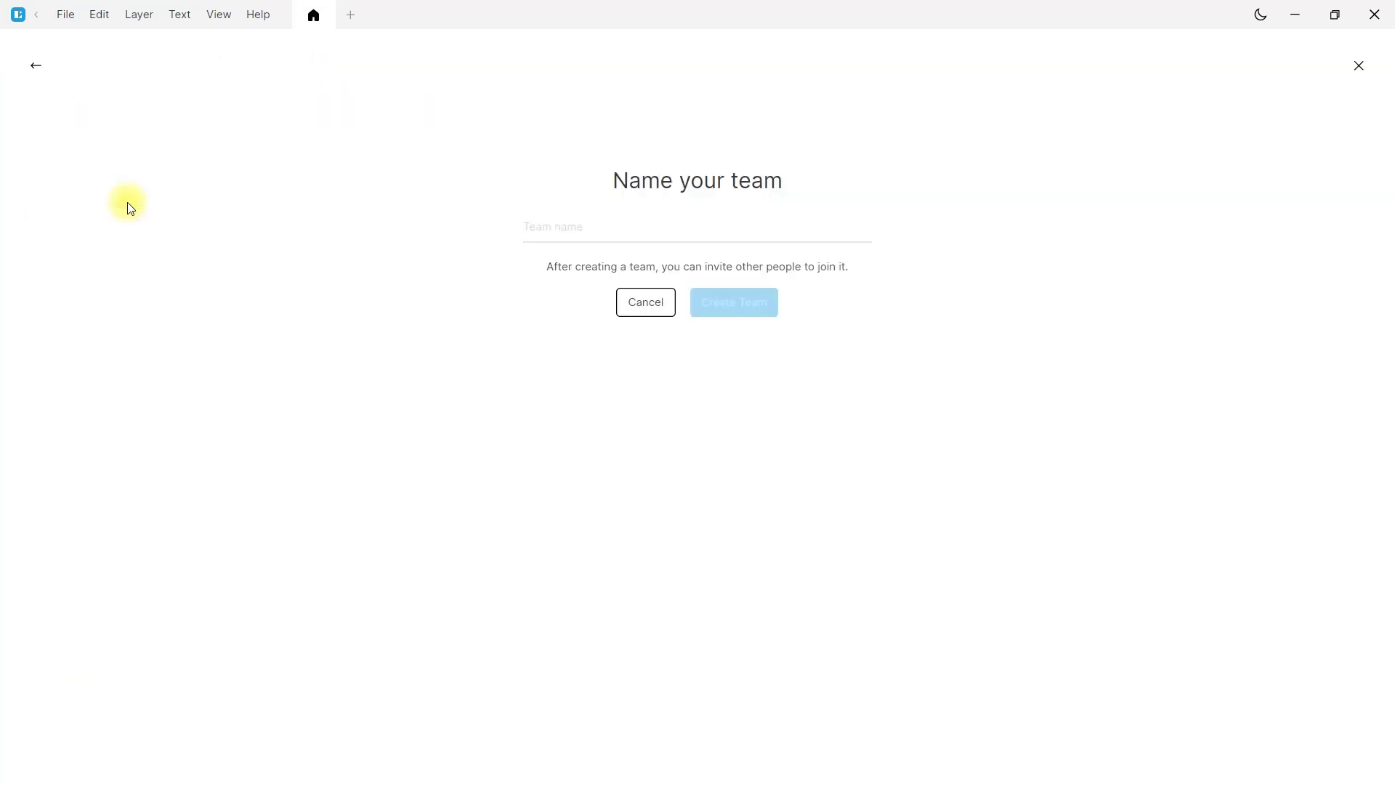
left_click(601, 228)
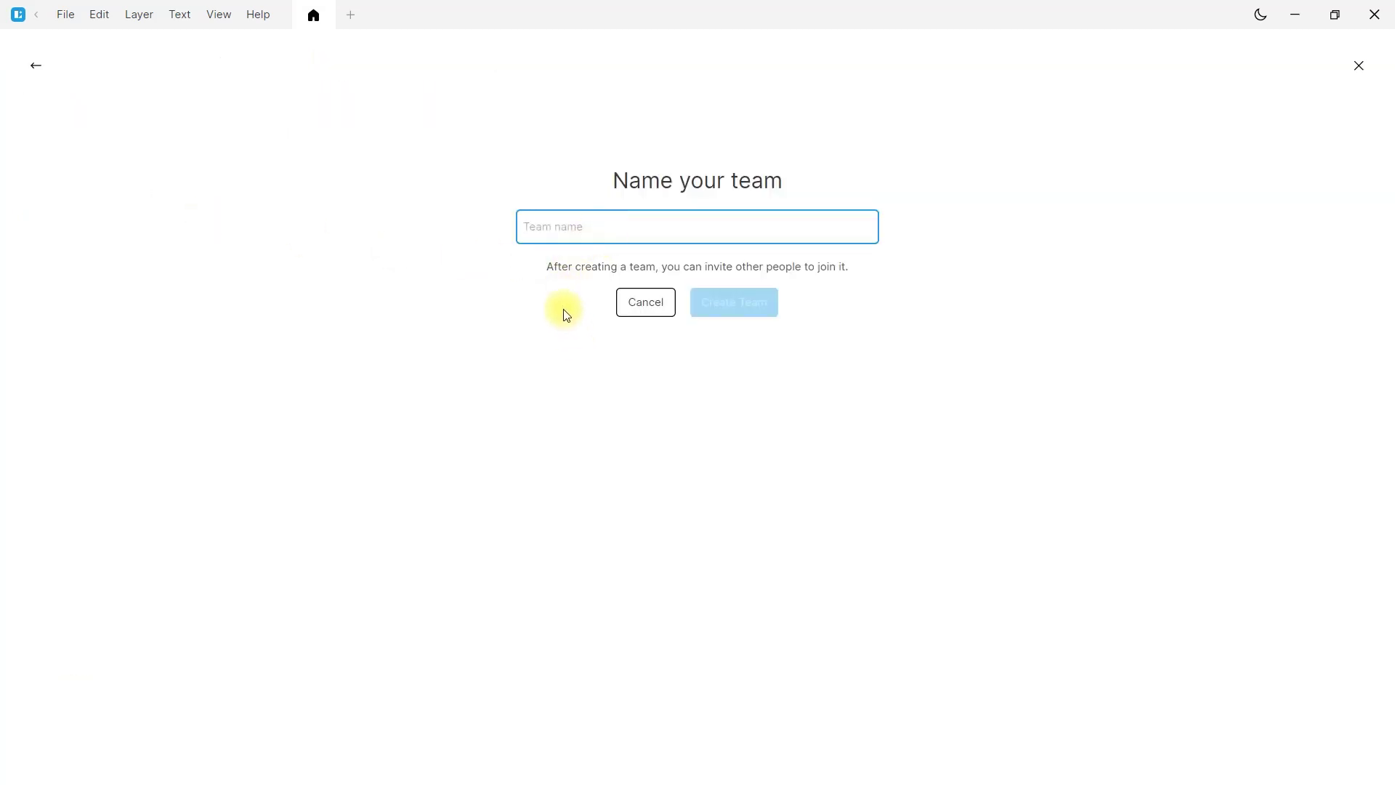
type("test")
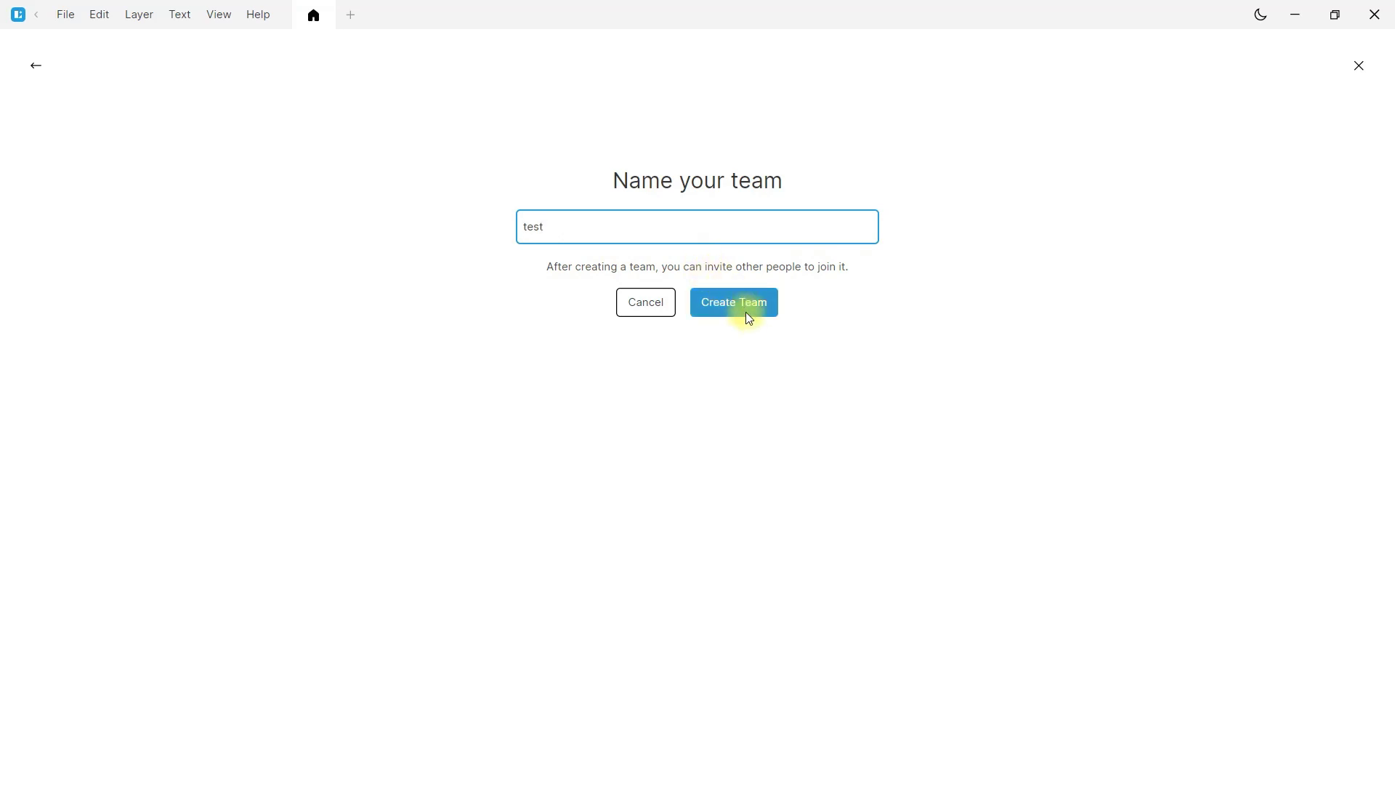
left_click(733, 303)
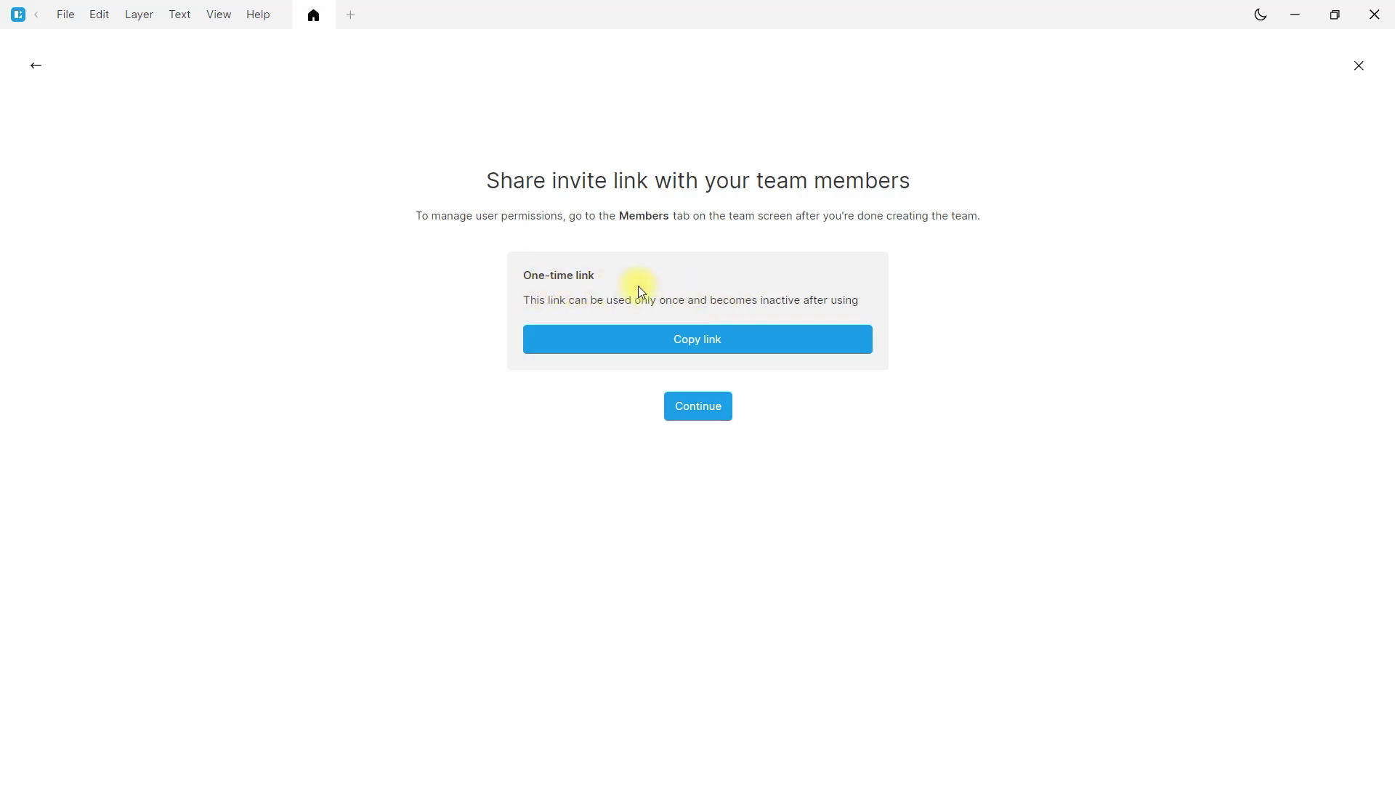
left_click(709, 343)
left_click(710, 406)
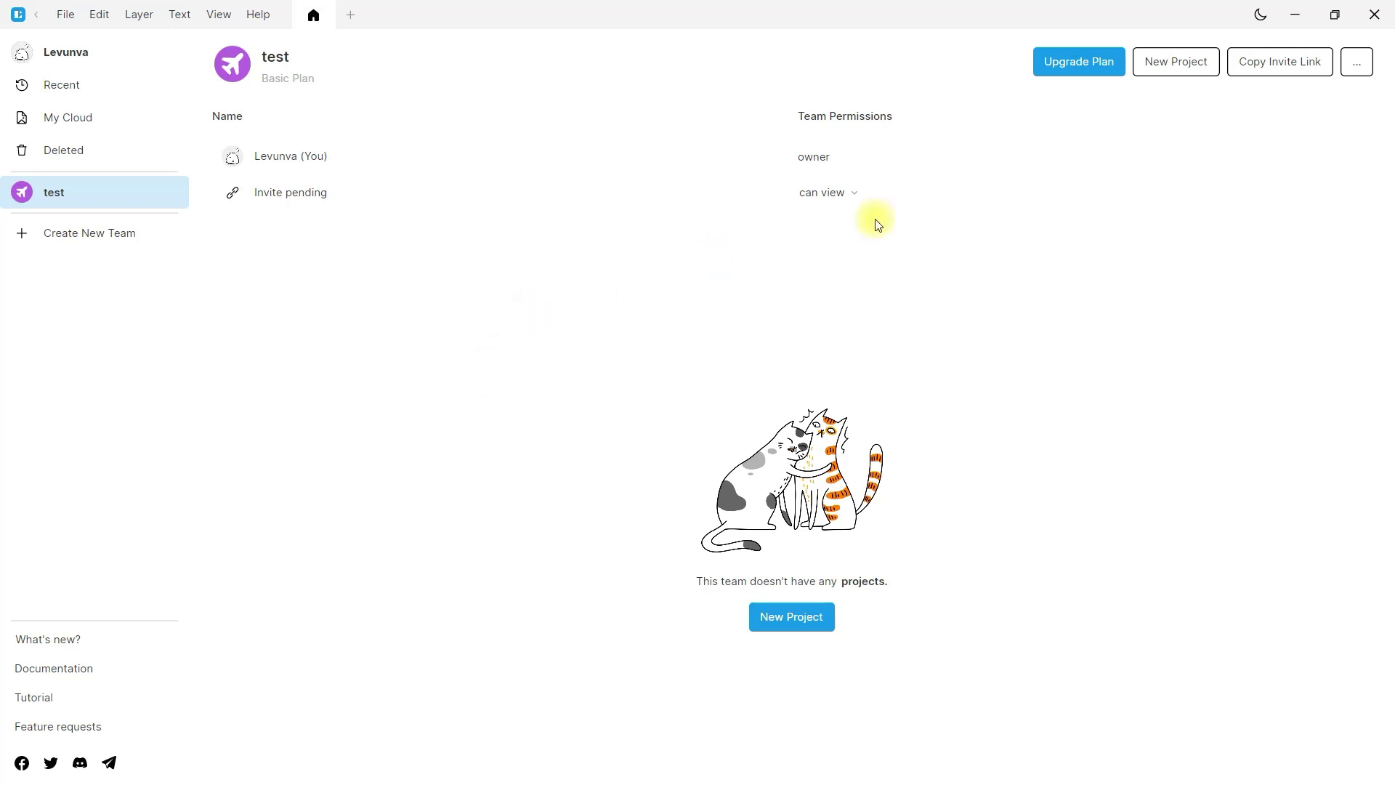
Check the upgrade offer for the team, compare monthly with annual billing, and leave without upgrading
left_click(1075, 72)
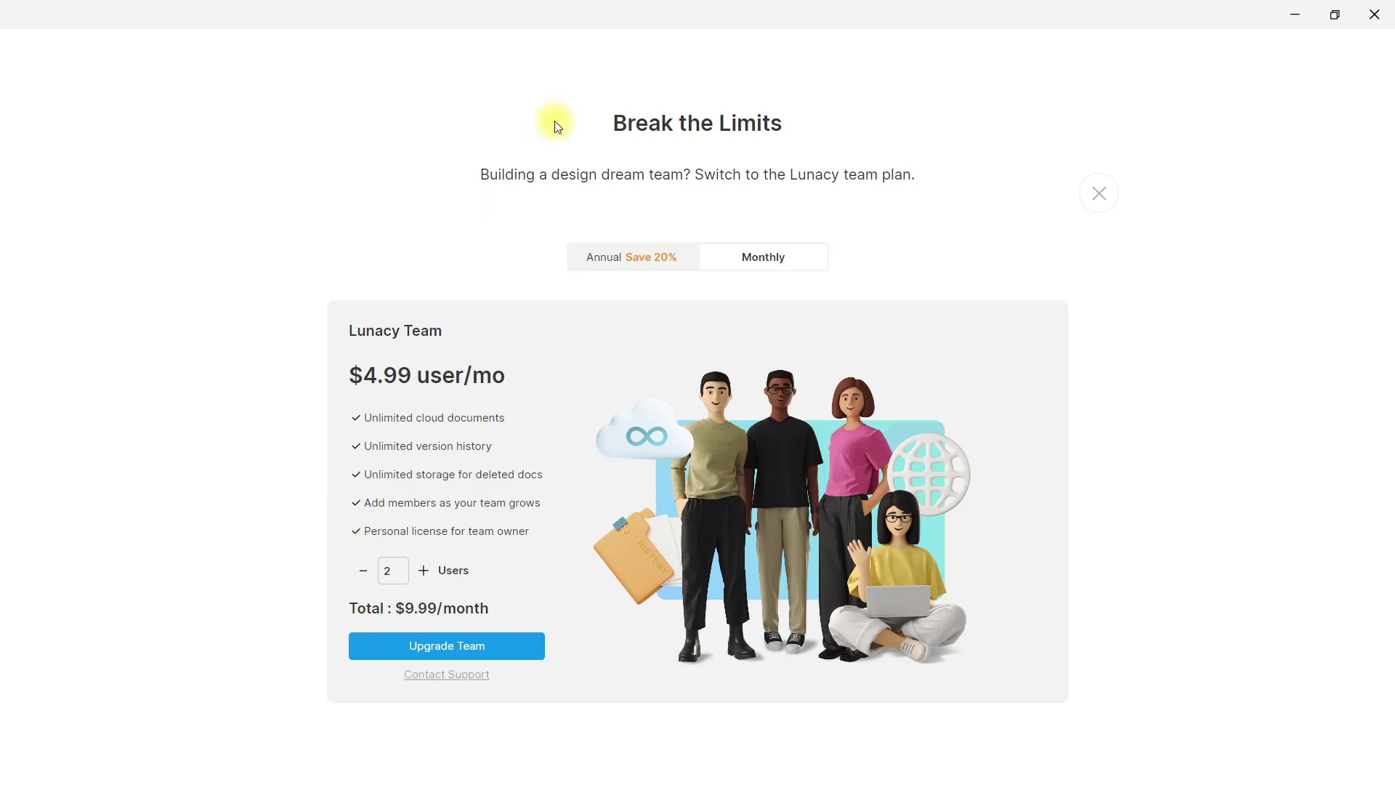
left_click(652, 256)
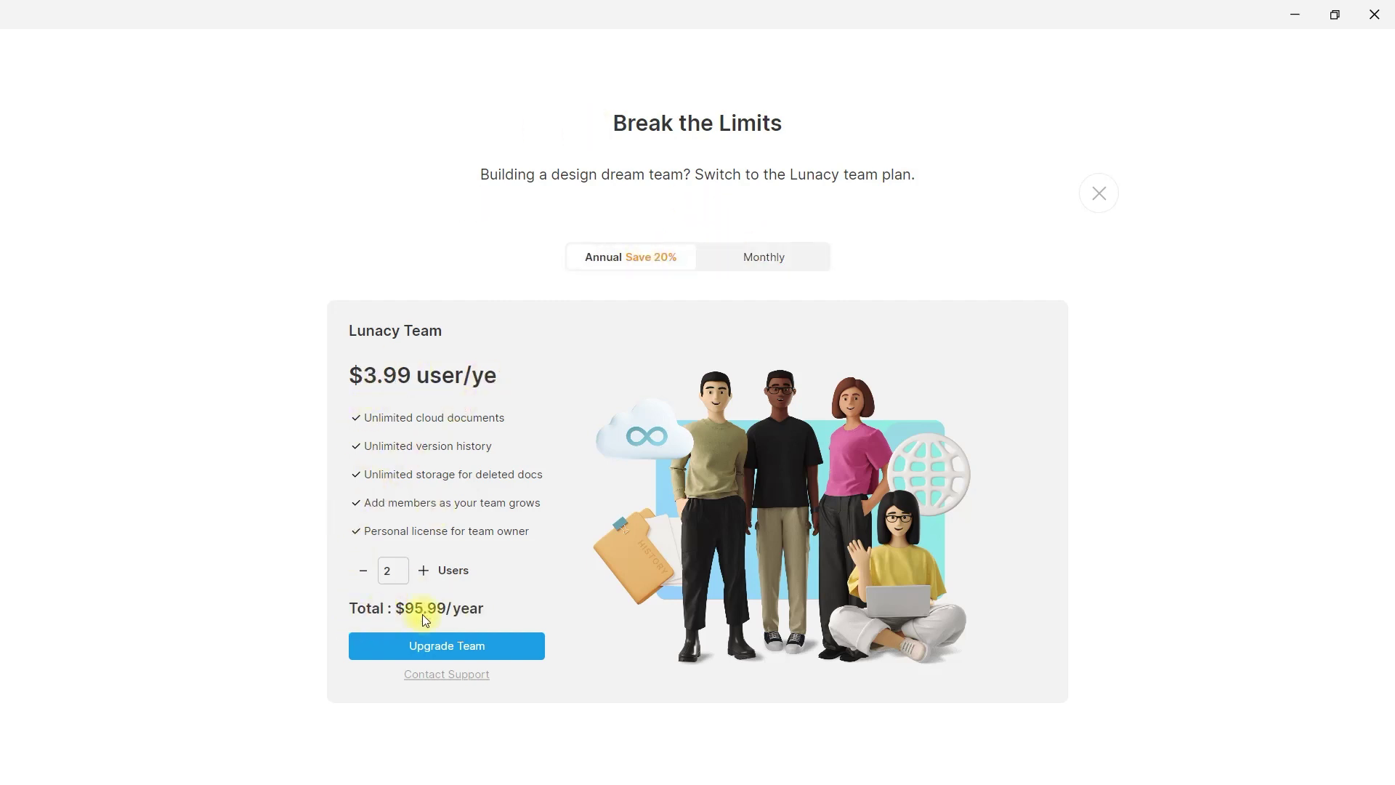
left_click(1101, 191)
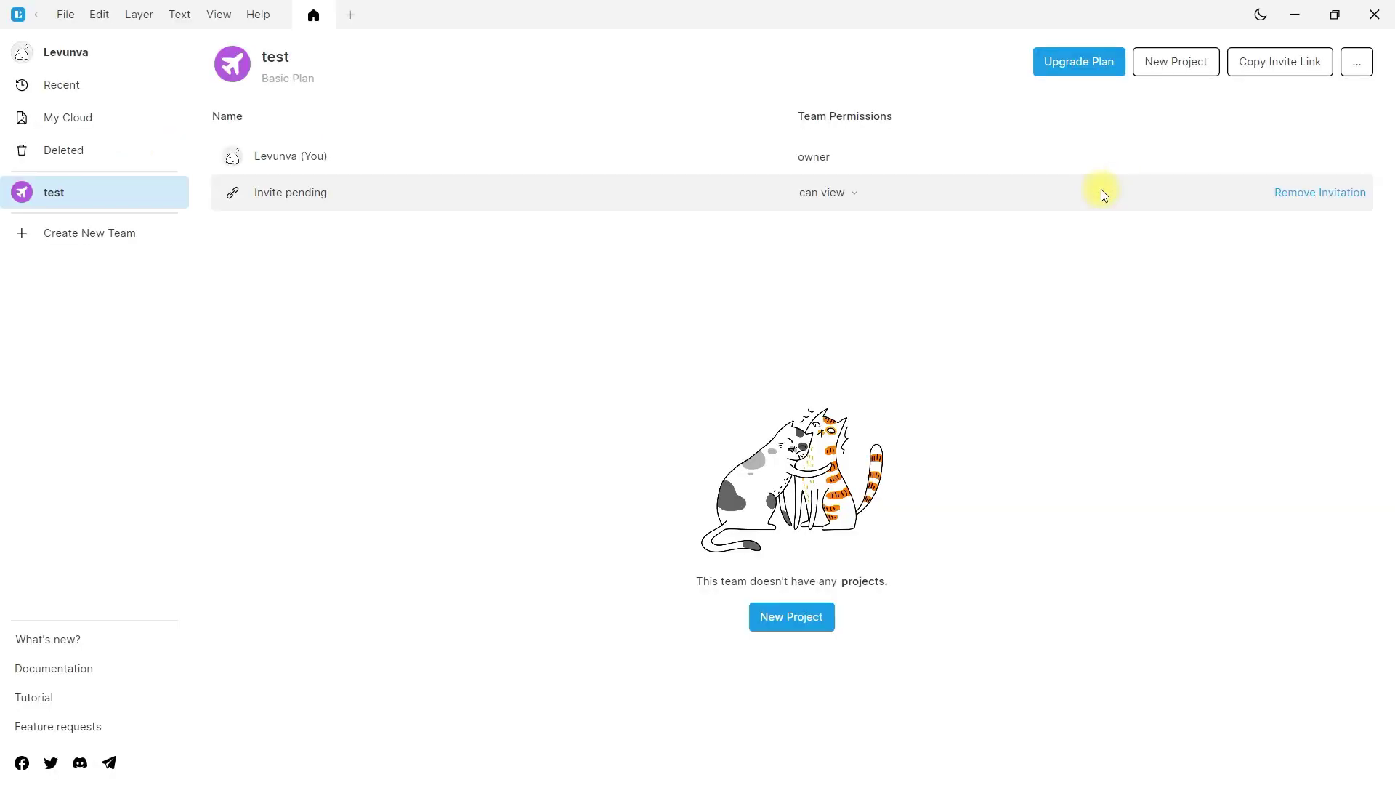
Copy the invite link of the "test" team again and delete the team
left_click(1285, 59)
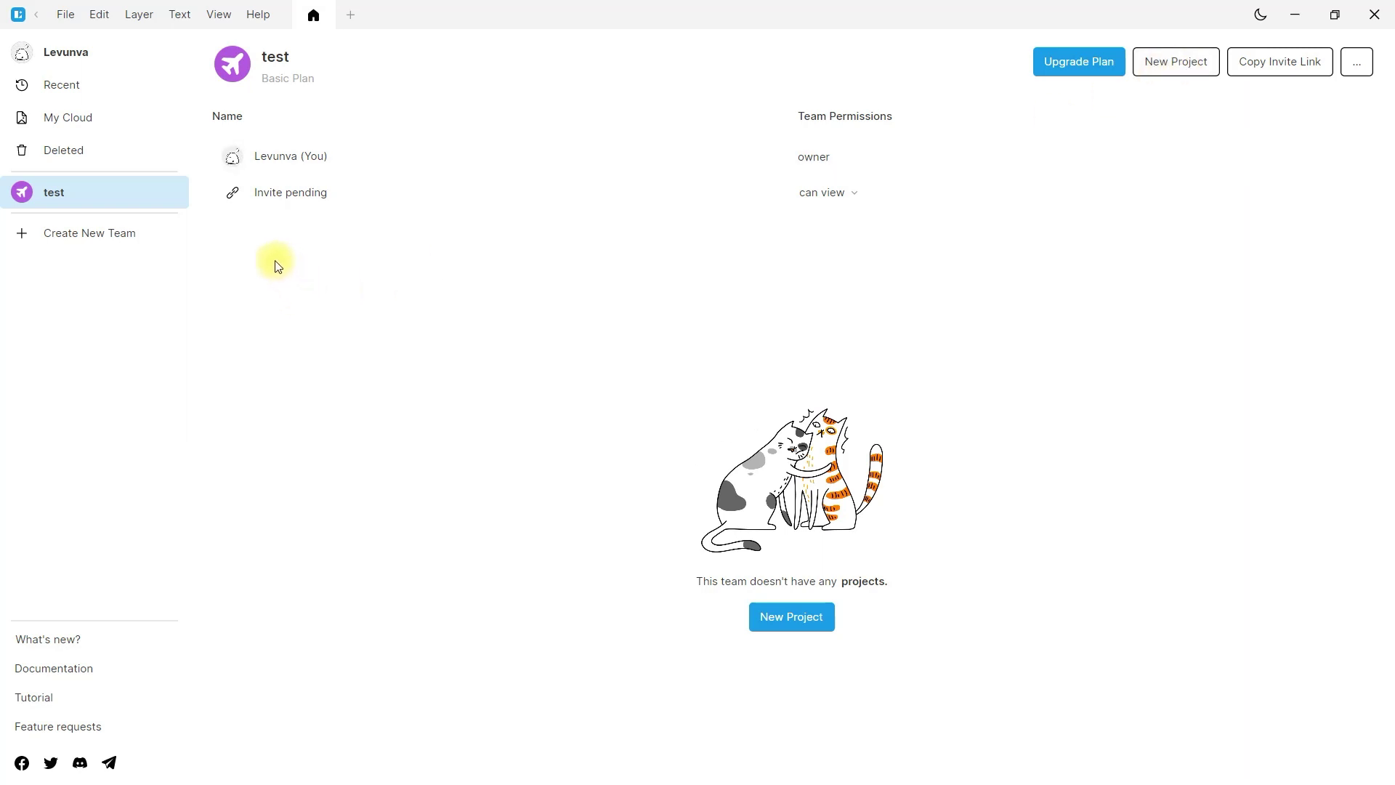
right_click(64, 195)
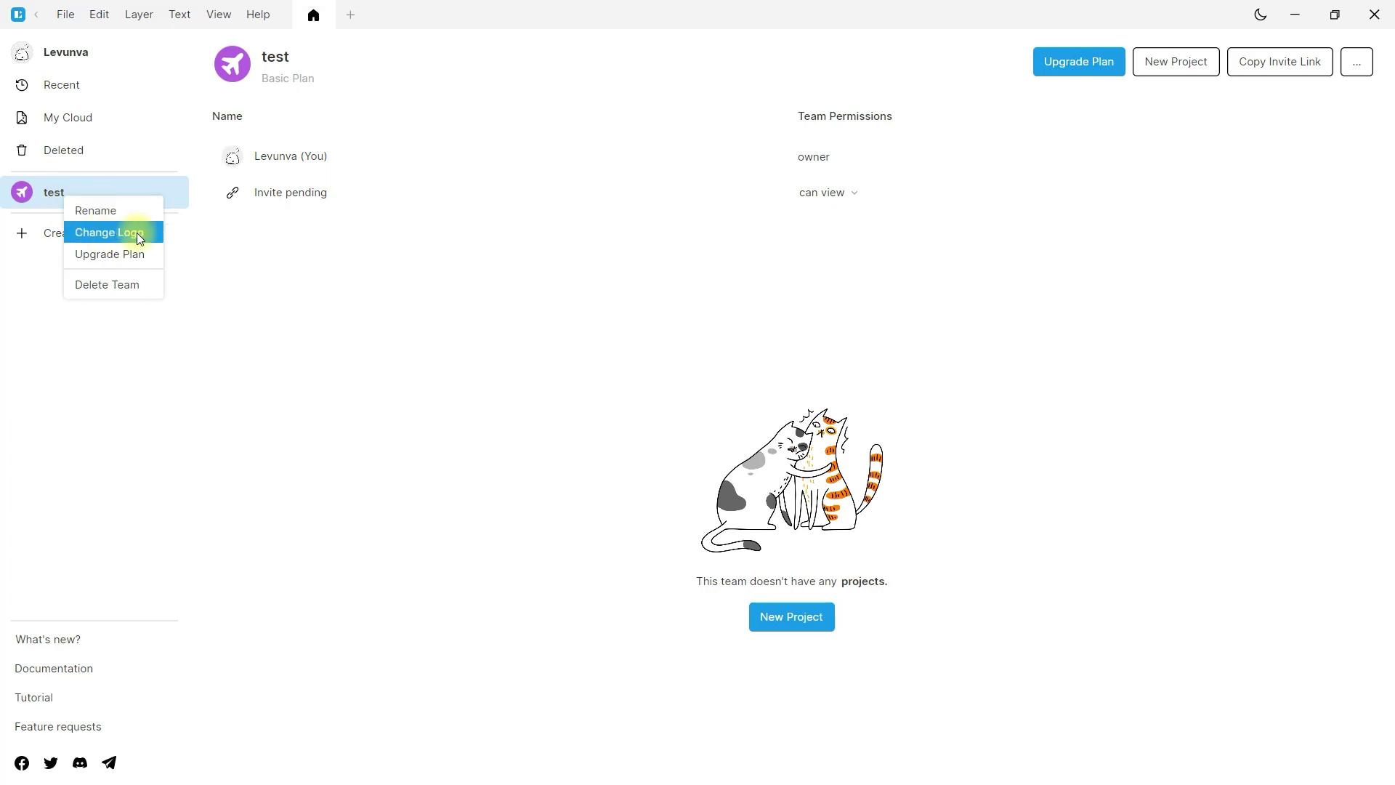
left_click(101, 283)
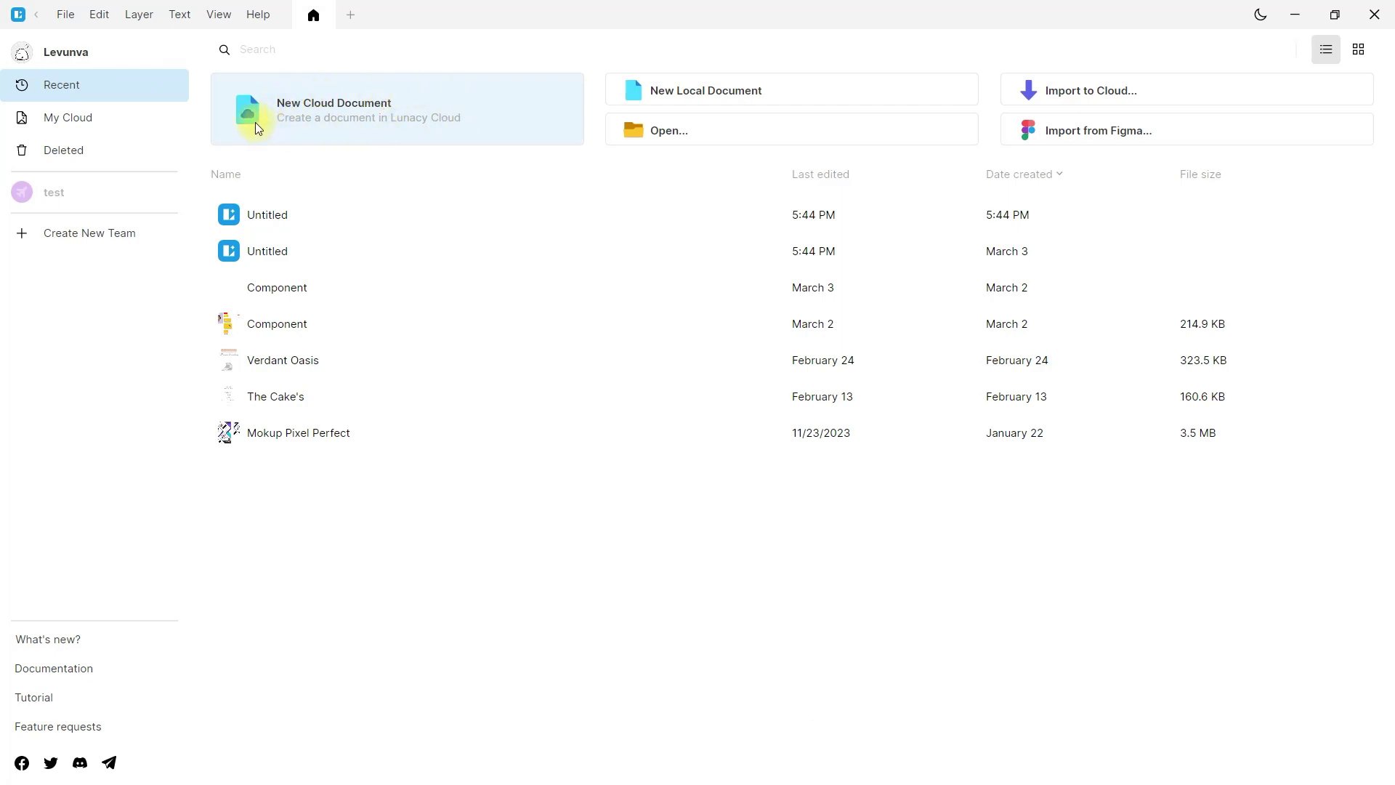
Create a new cloud document from the home screen
left_click(82, 111)
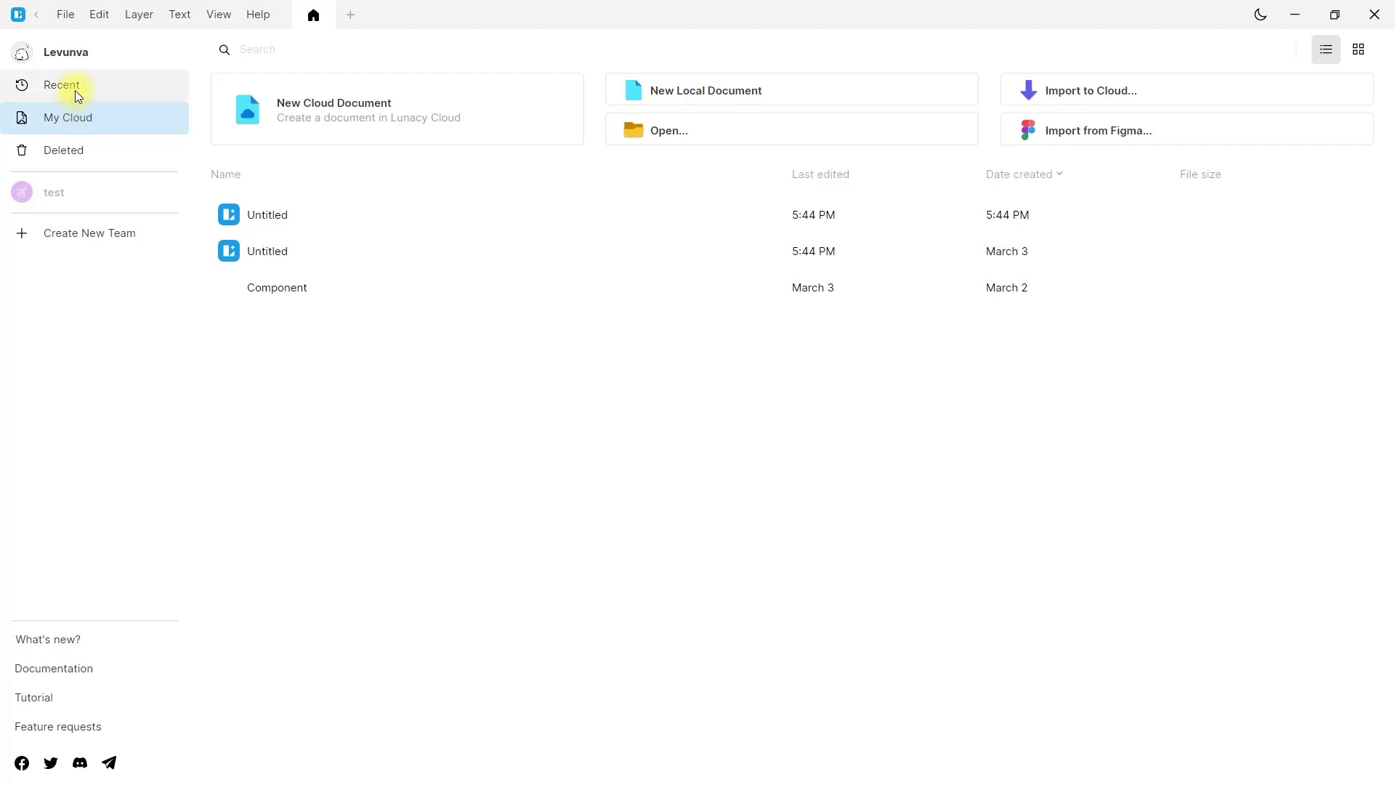
left_click(76, 90)
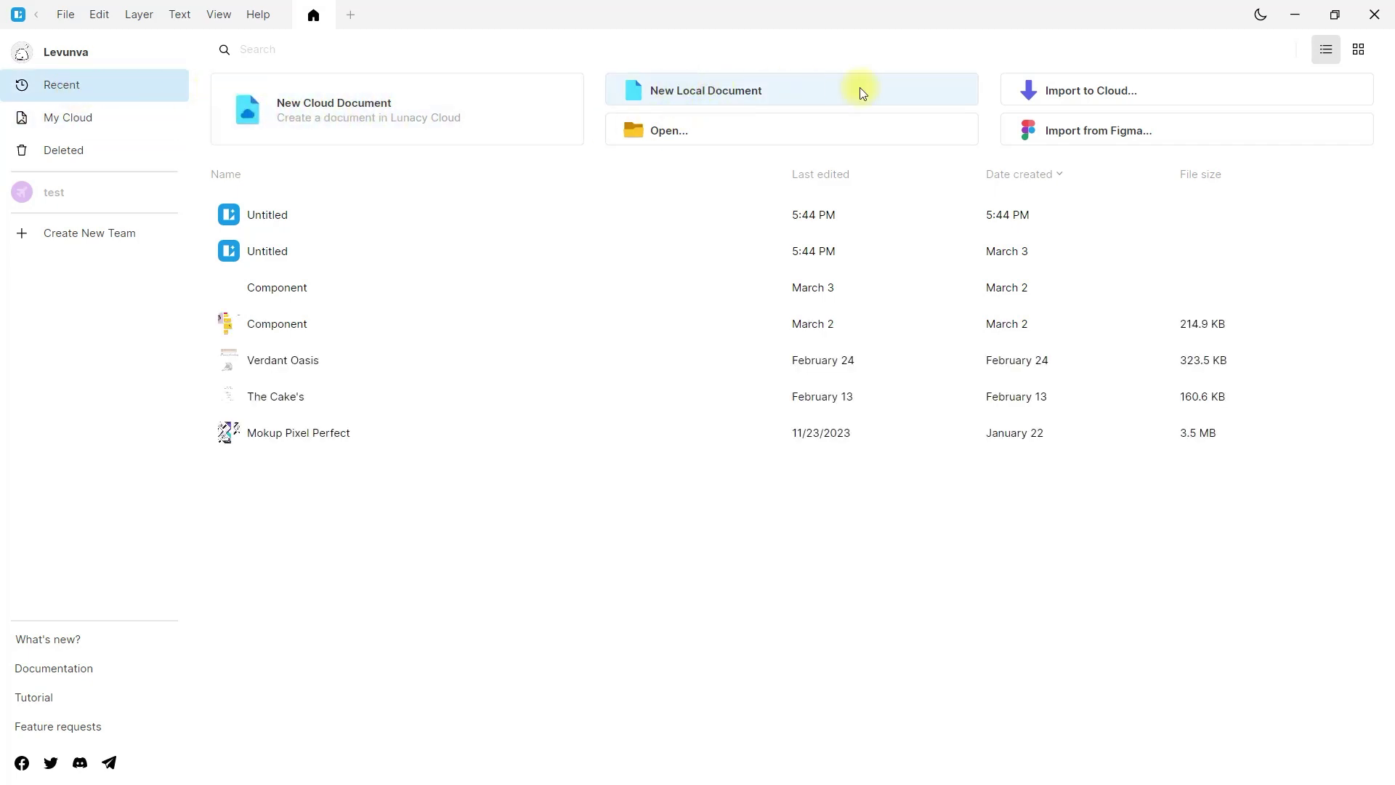
left_click(346, 116)
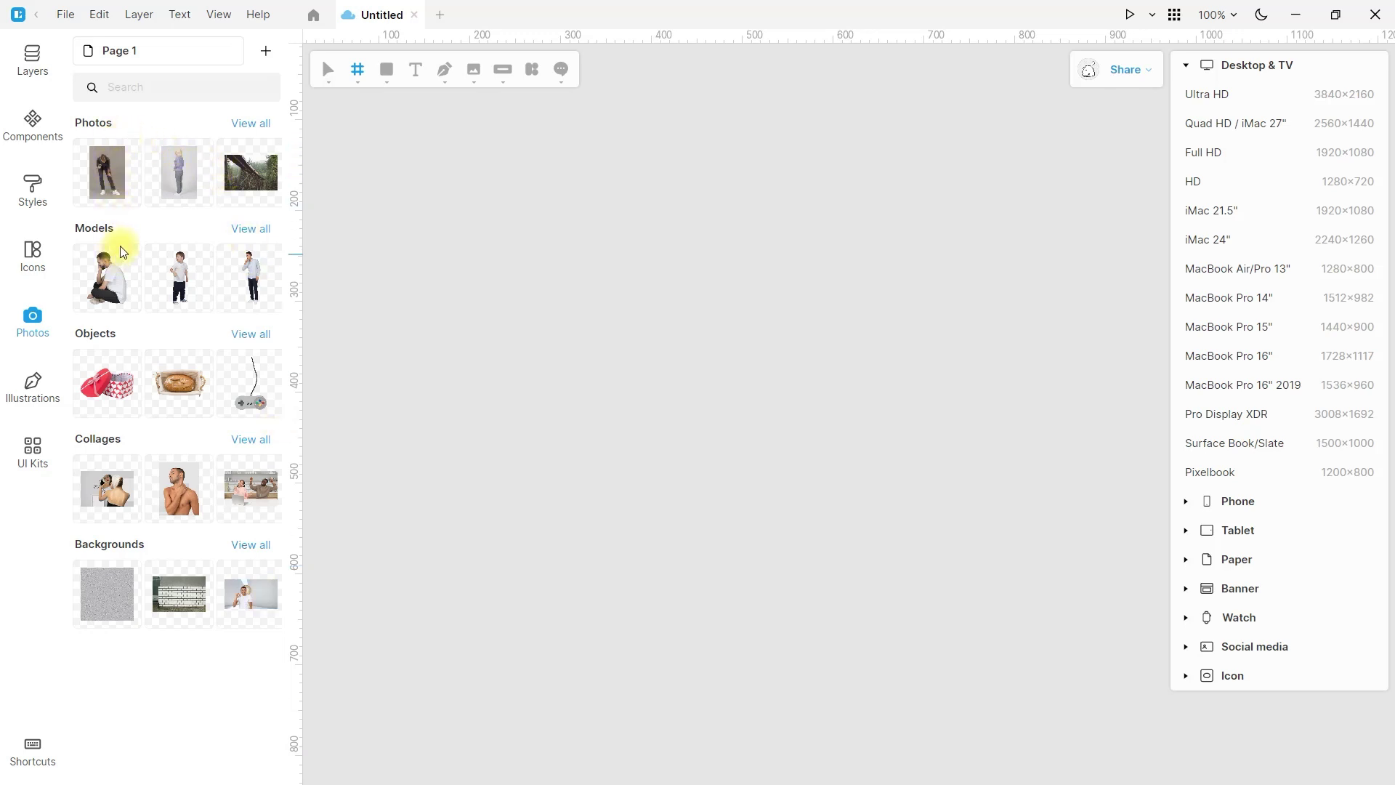
left_click(127, 88)
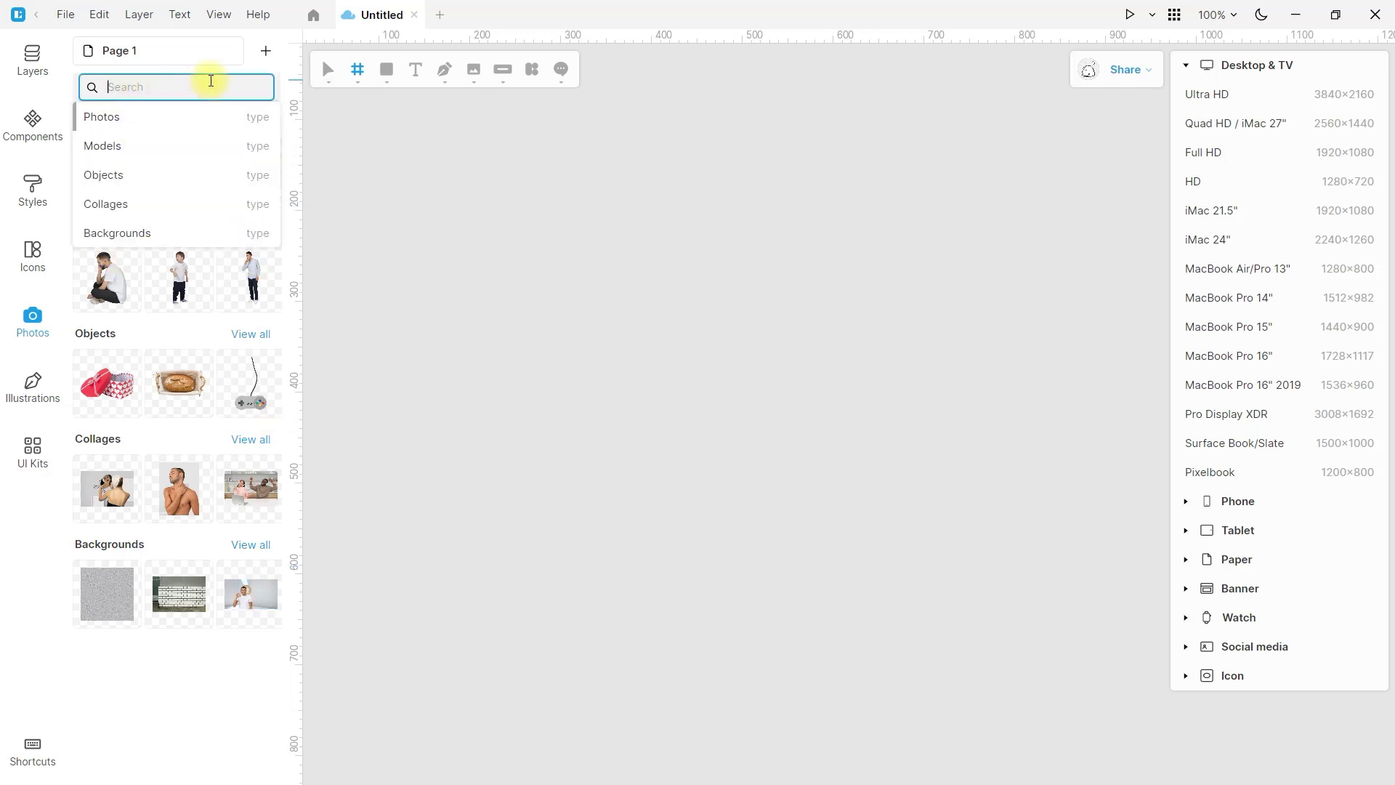
left_click(552, 274)
key("Delete")
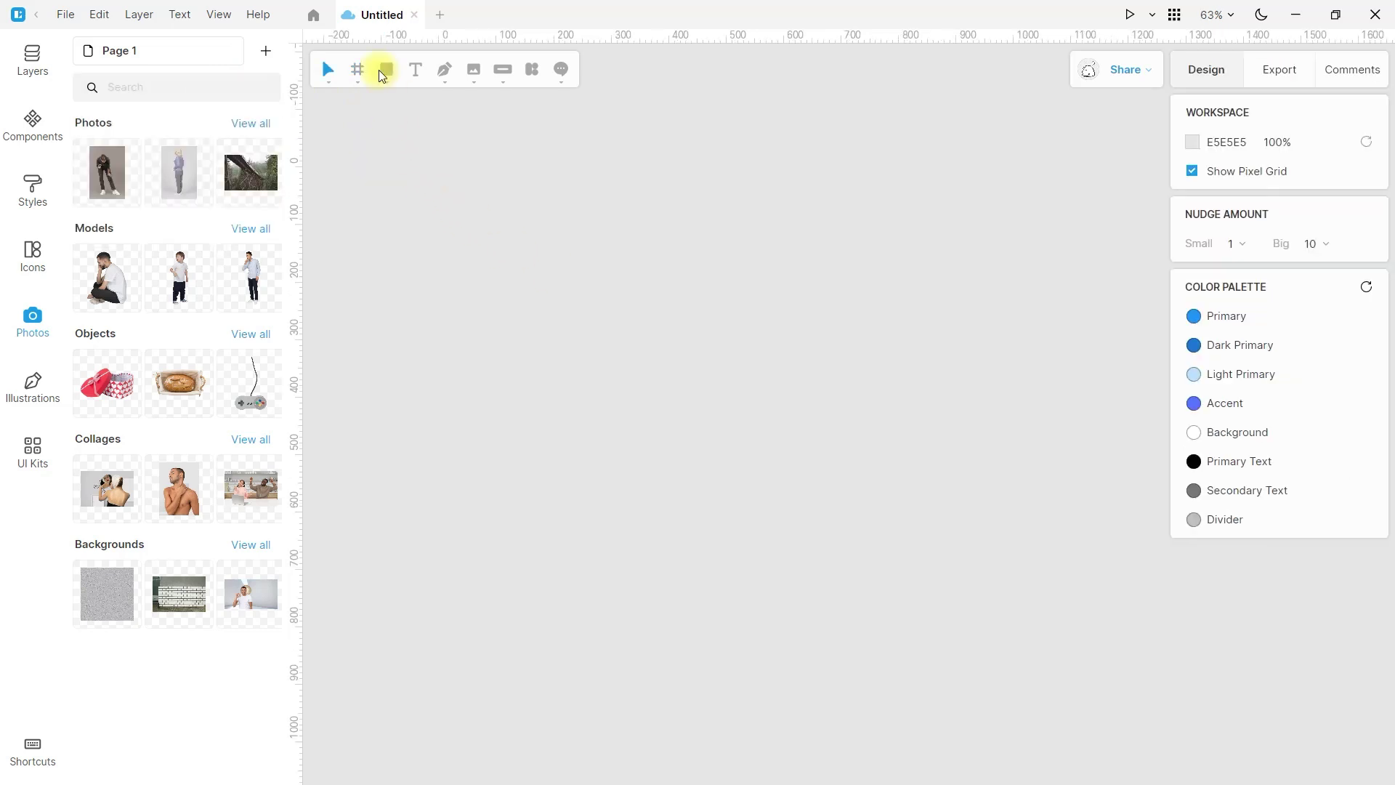
Show the document layers and add a Full HD artboard of 1920×1080 to the canvas
left_click(358, 70)
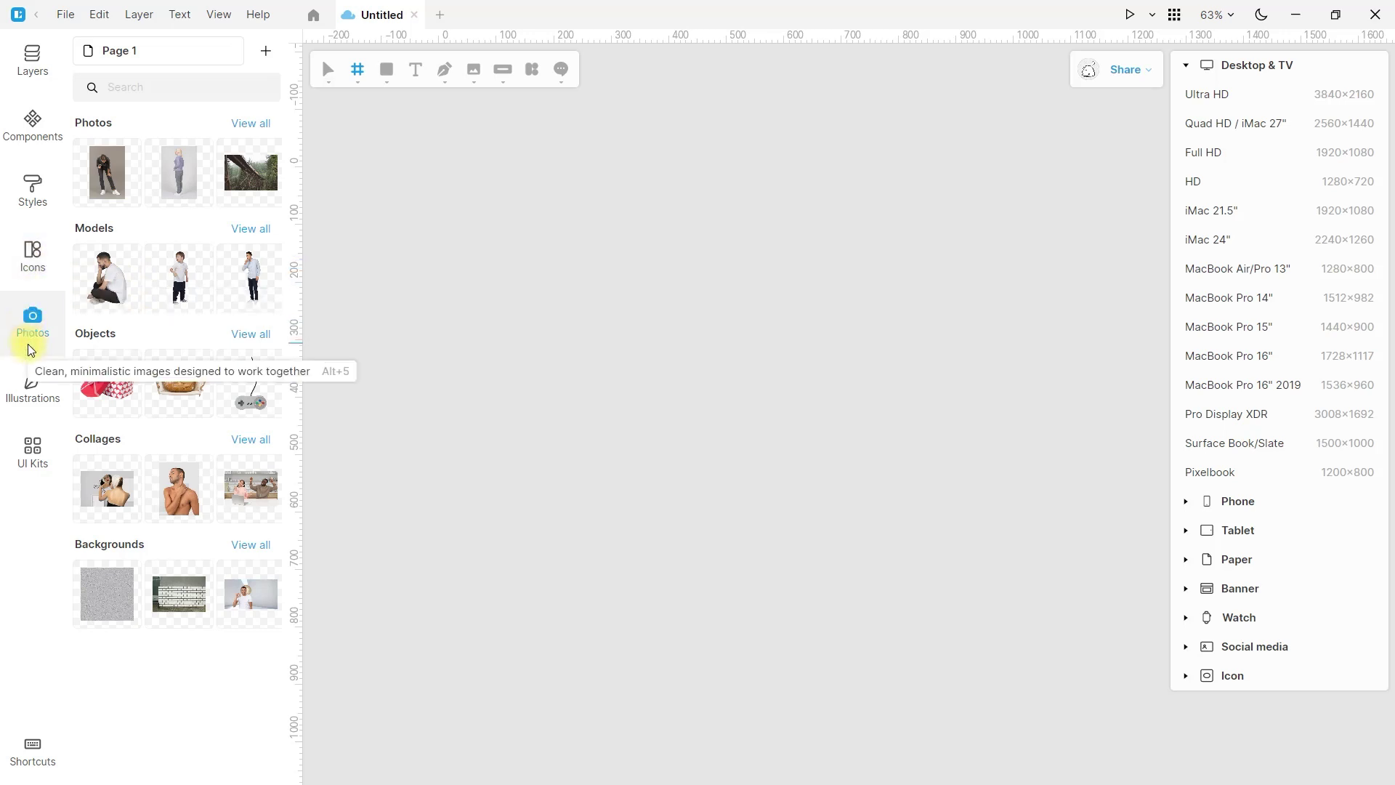
left_click(26, 71)
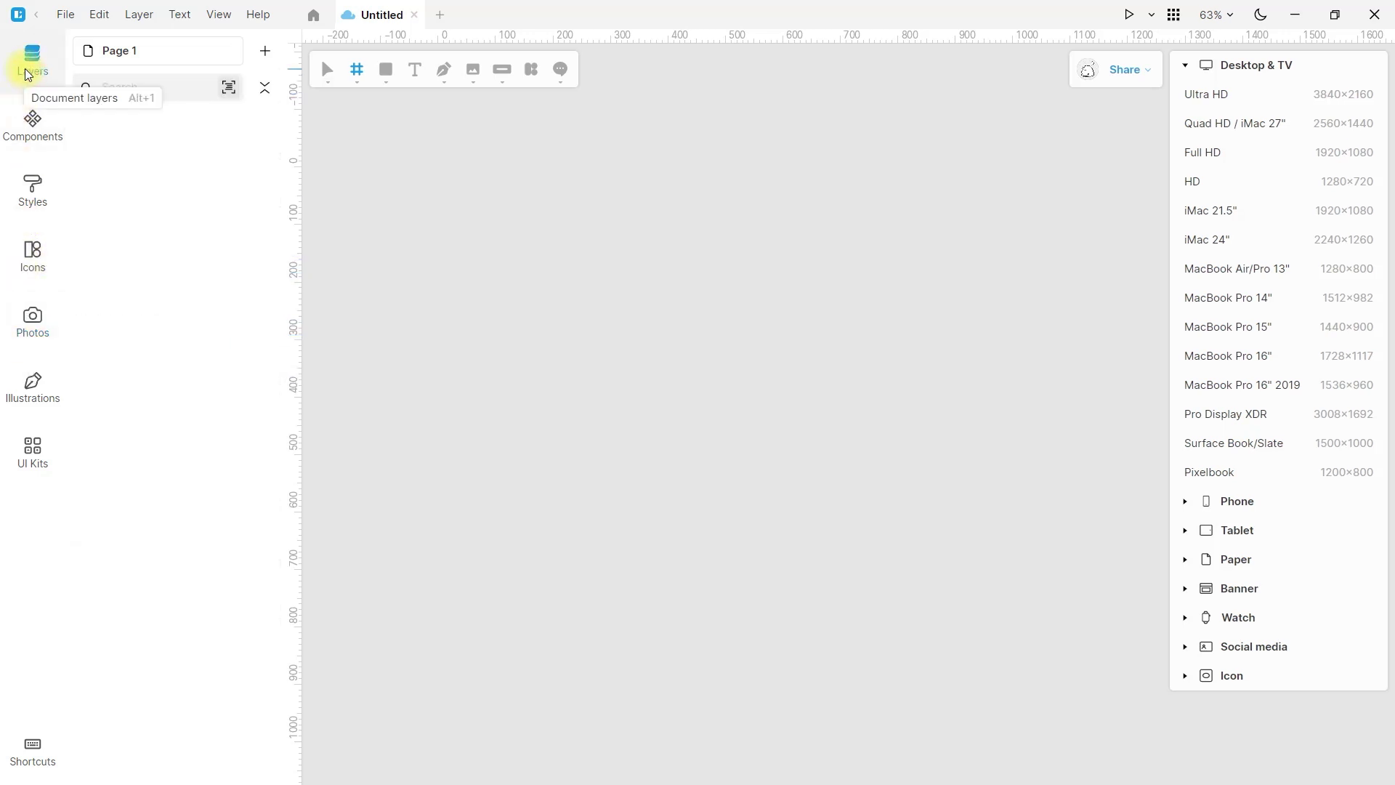
left_click(1314, 154)
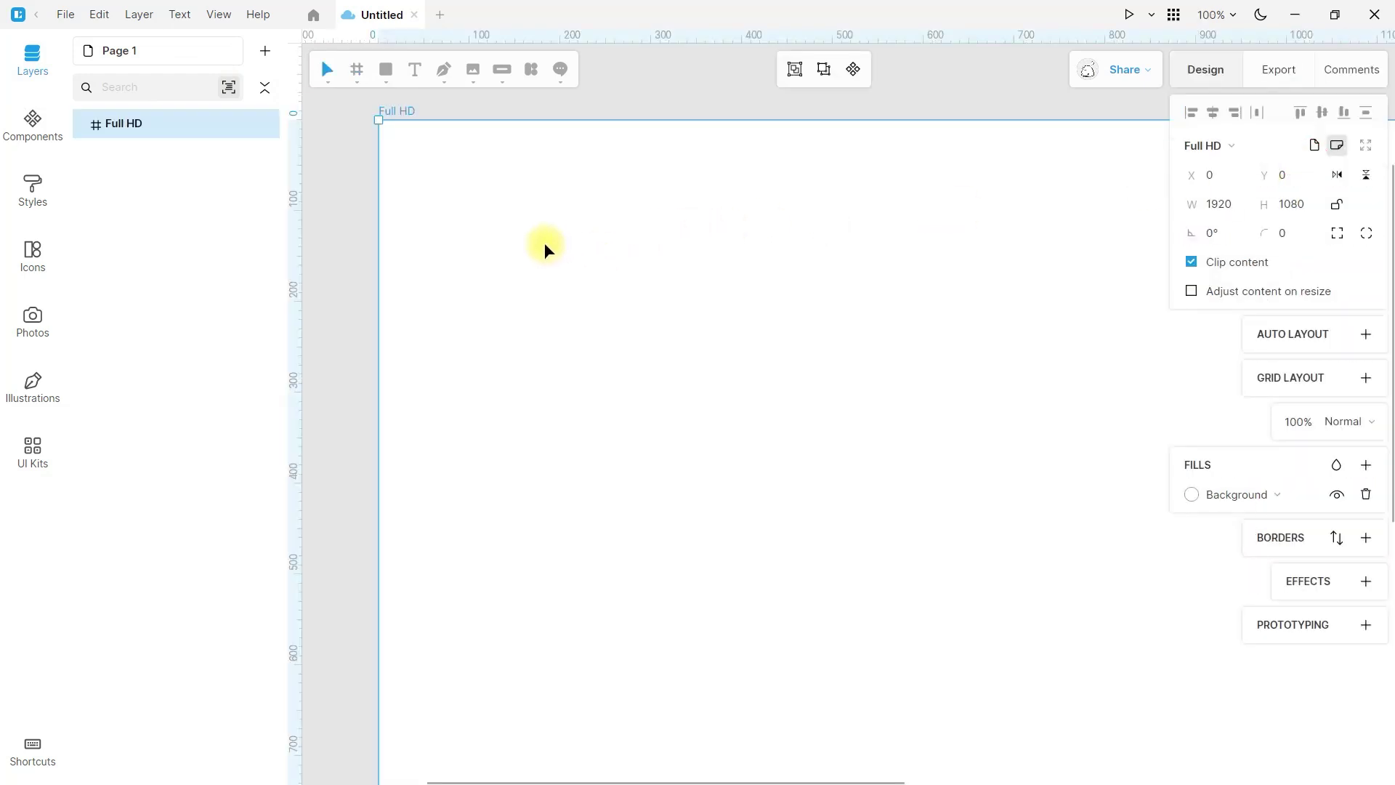
Rename the Full HD artboard as "Landing page"
double_click(394, 113)
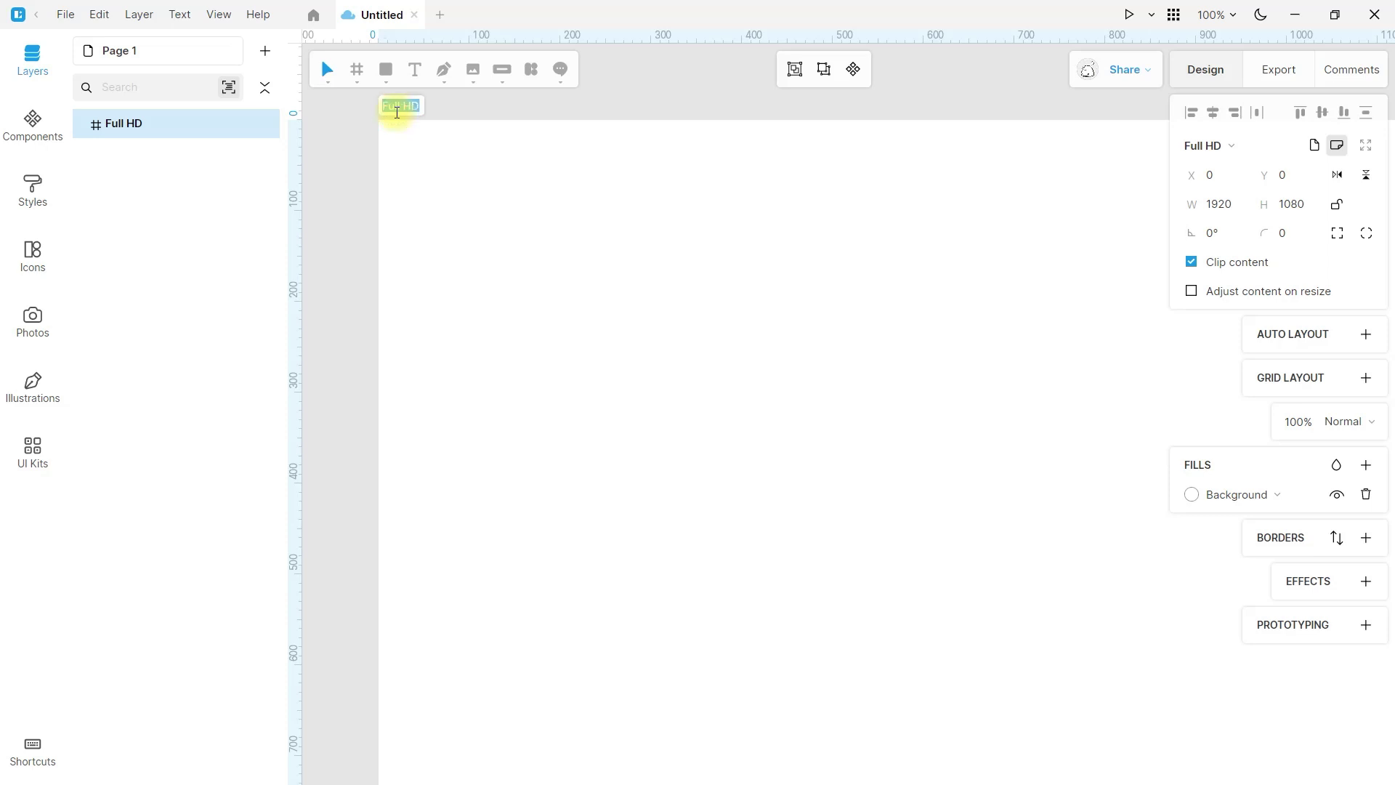
type("Landing")
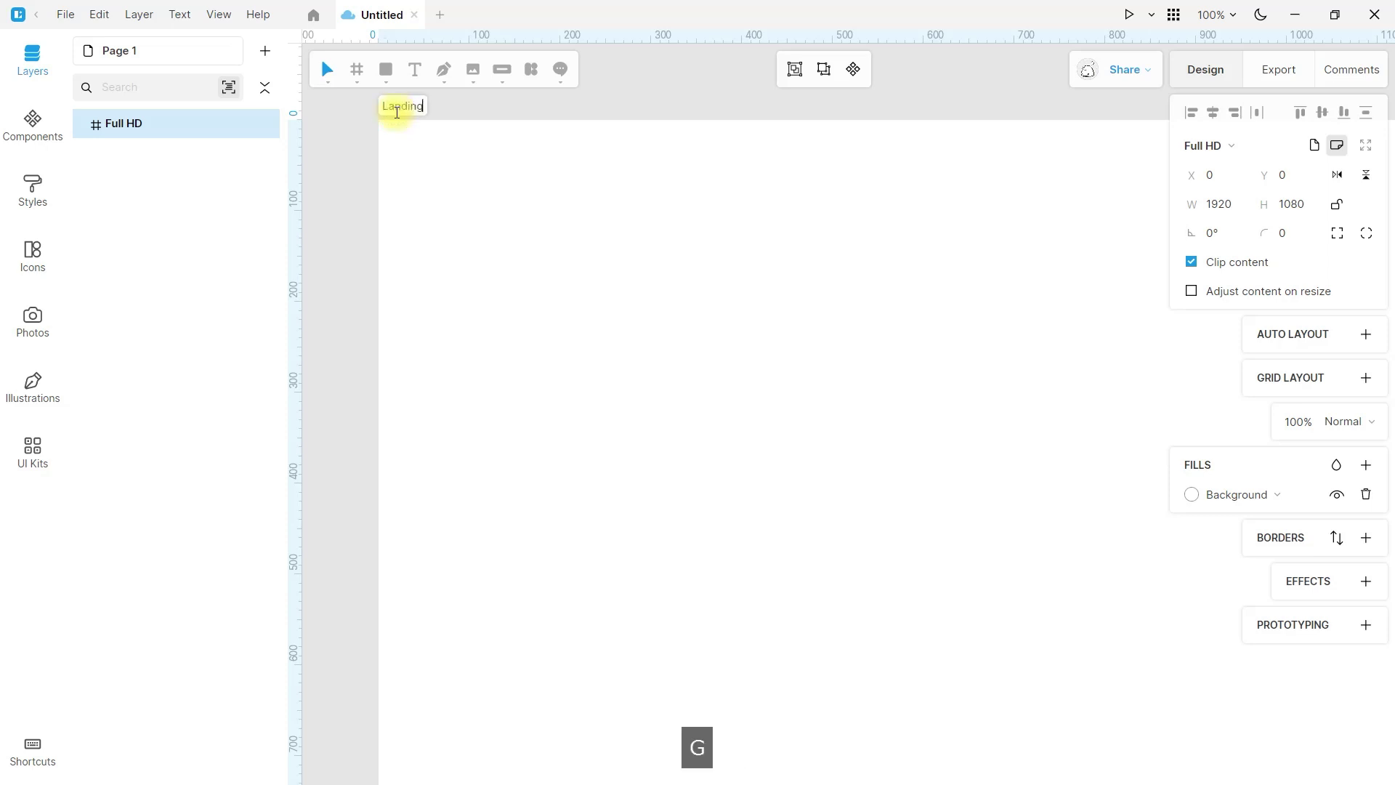
type(" page")
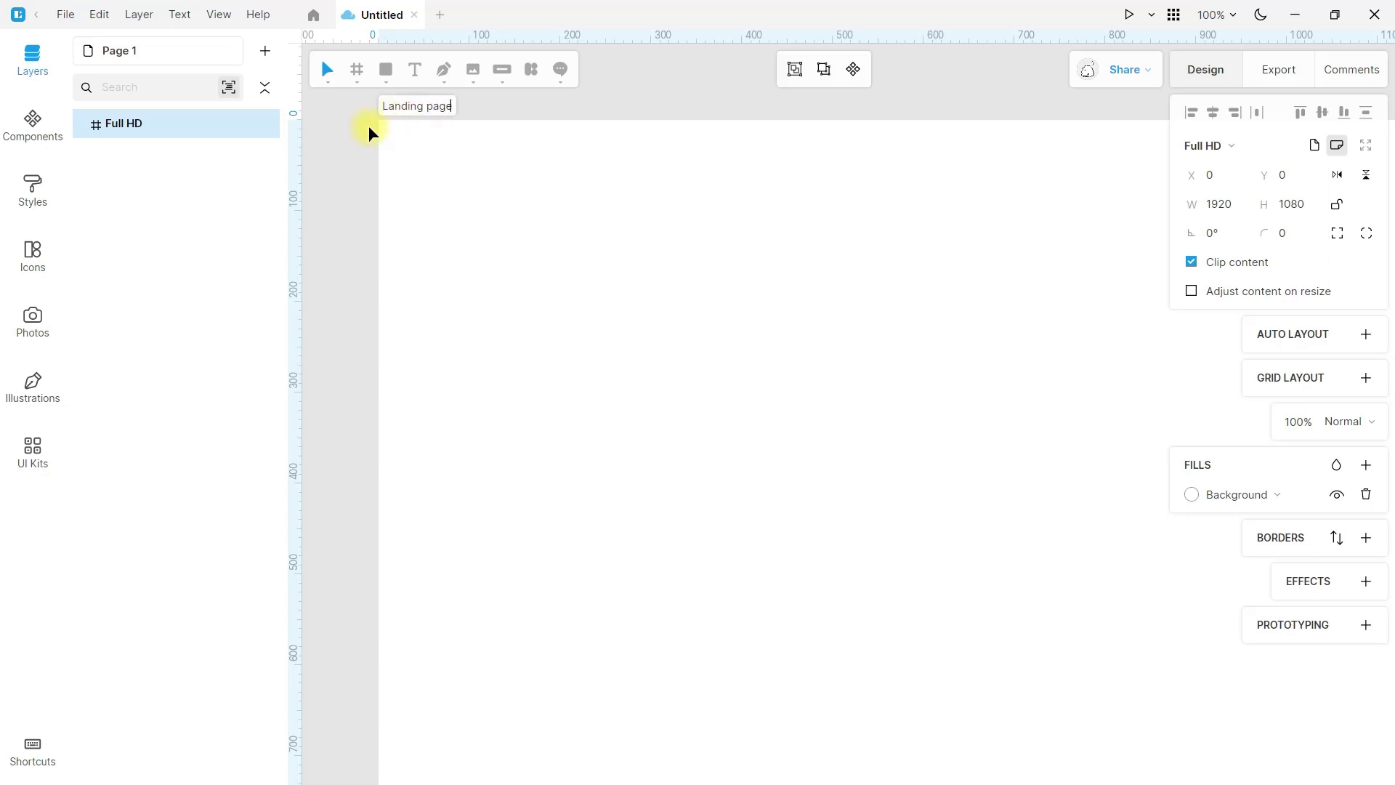
left_click(367, 132)
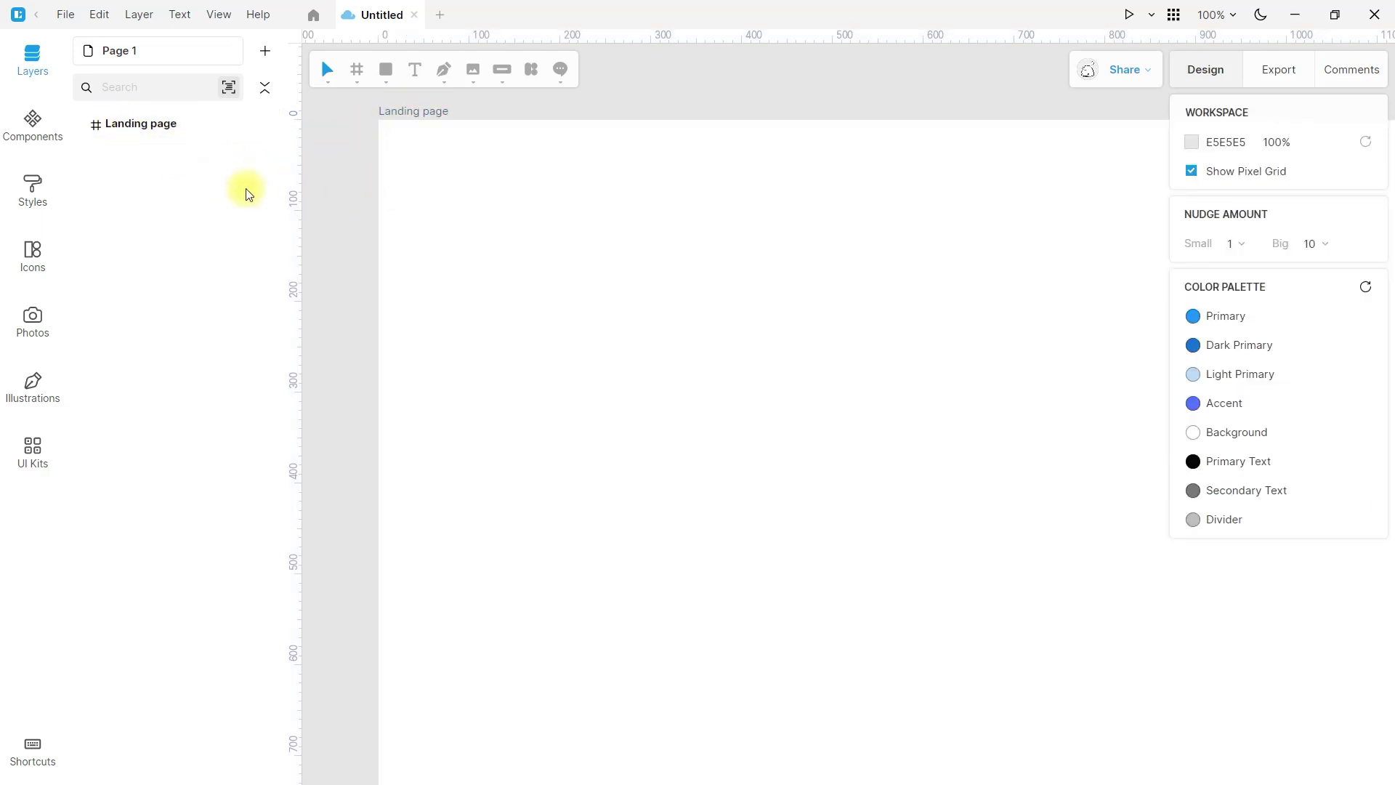
Draw a rectangle about 310 × 151 near the upper-left corner of the Landing page artboard
left_click(386, 73)
left_click_drag(430, 179, 710, 316)
left_click(695, 412)
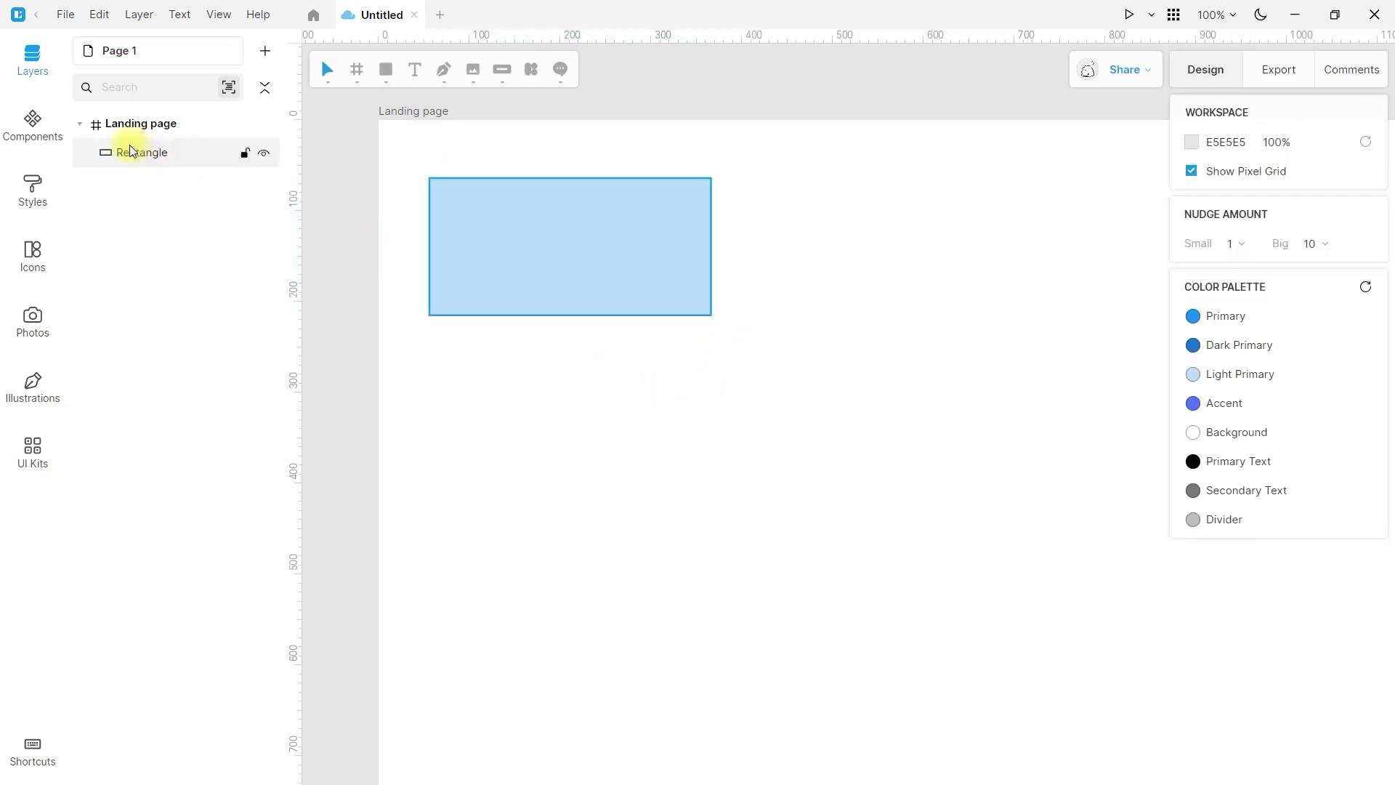
Place a default button control directly below the rectangle, aligned with its left edge
left_click(502, 69)
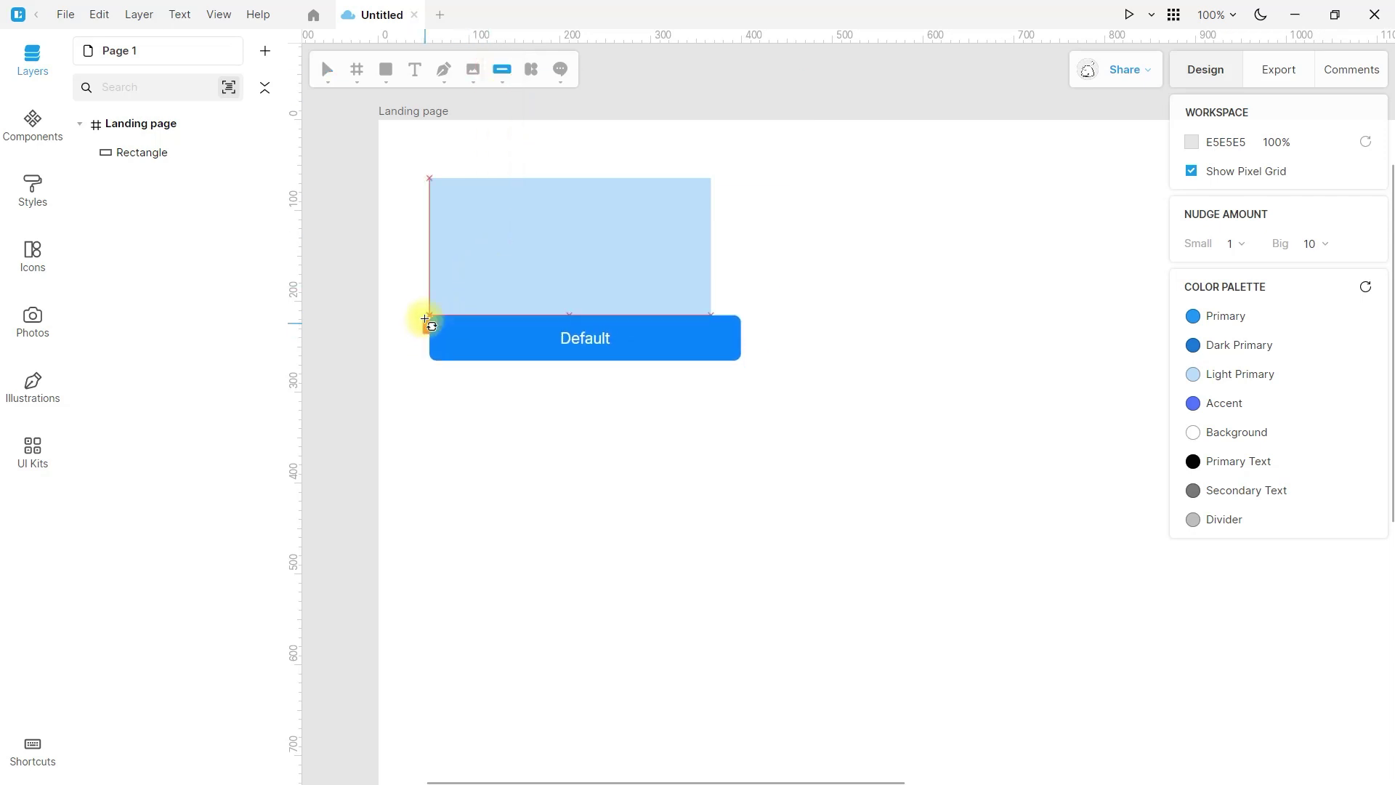
left_click(424, 320)
left_click(427, 426)
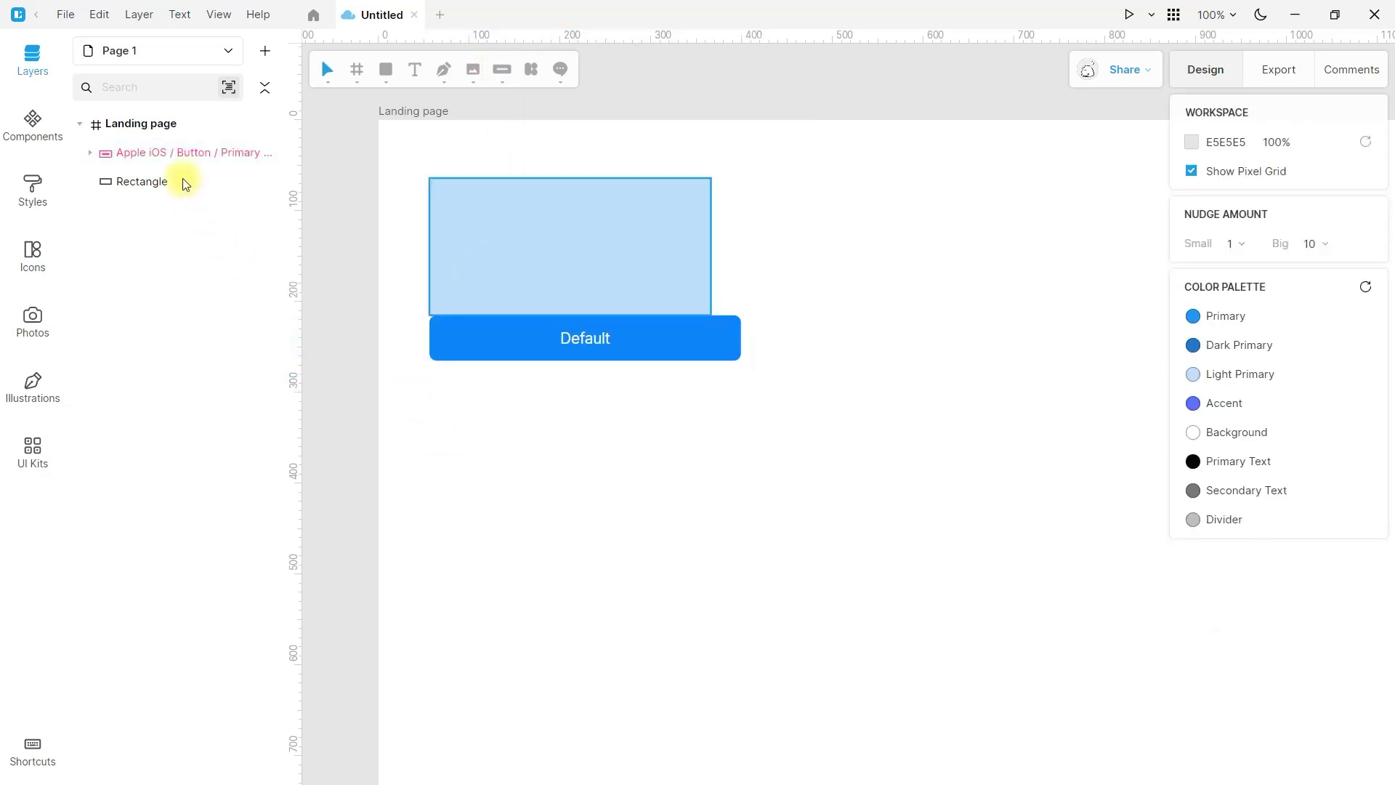
Move the button down to Y 249 and the rectangle to Y 70, and widen the rectangle to match the button
mouse_move(508, 67)
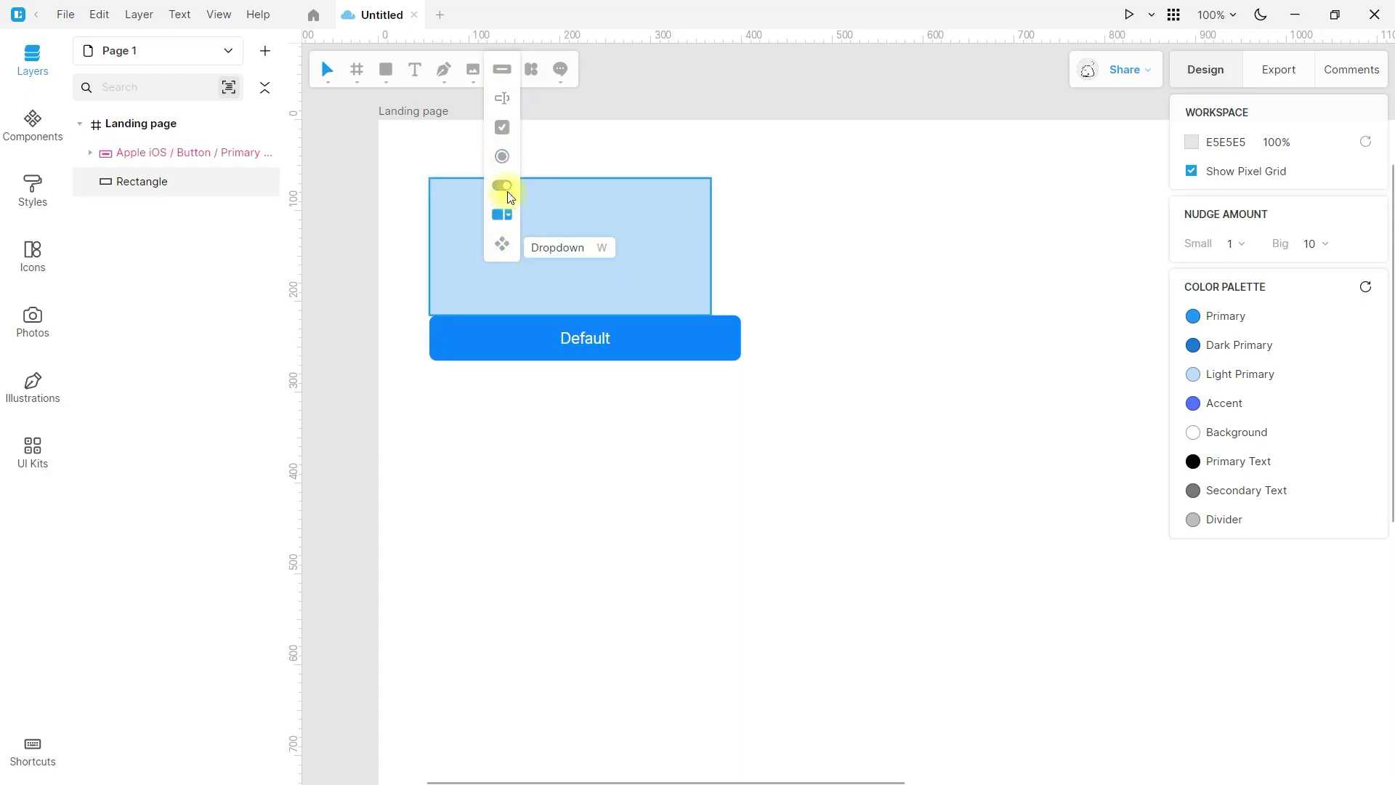
left_click_drag(525, 333, 520, 372)
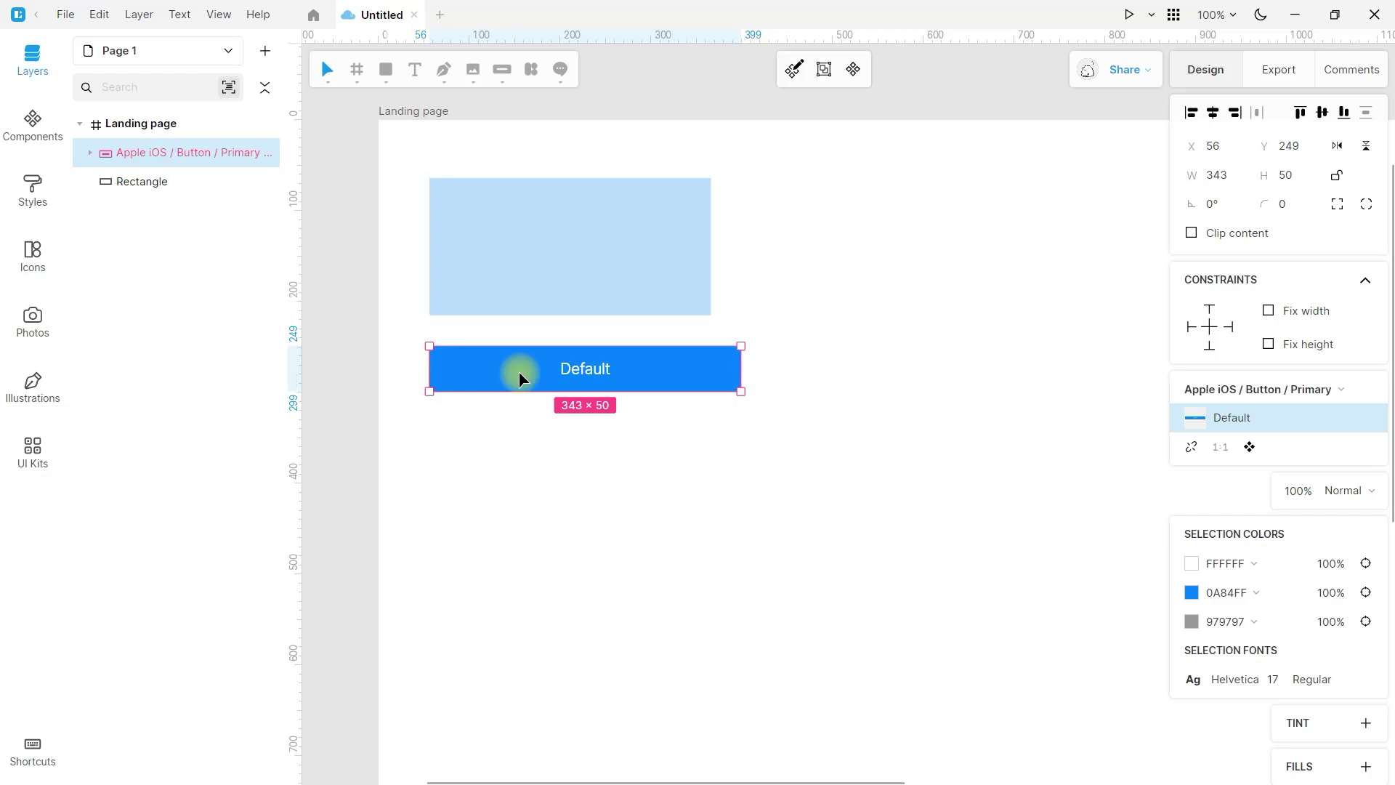
left_click(542, 263)
left_click_drag(542, 260, 542, 268)
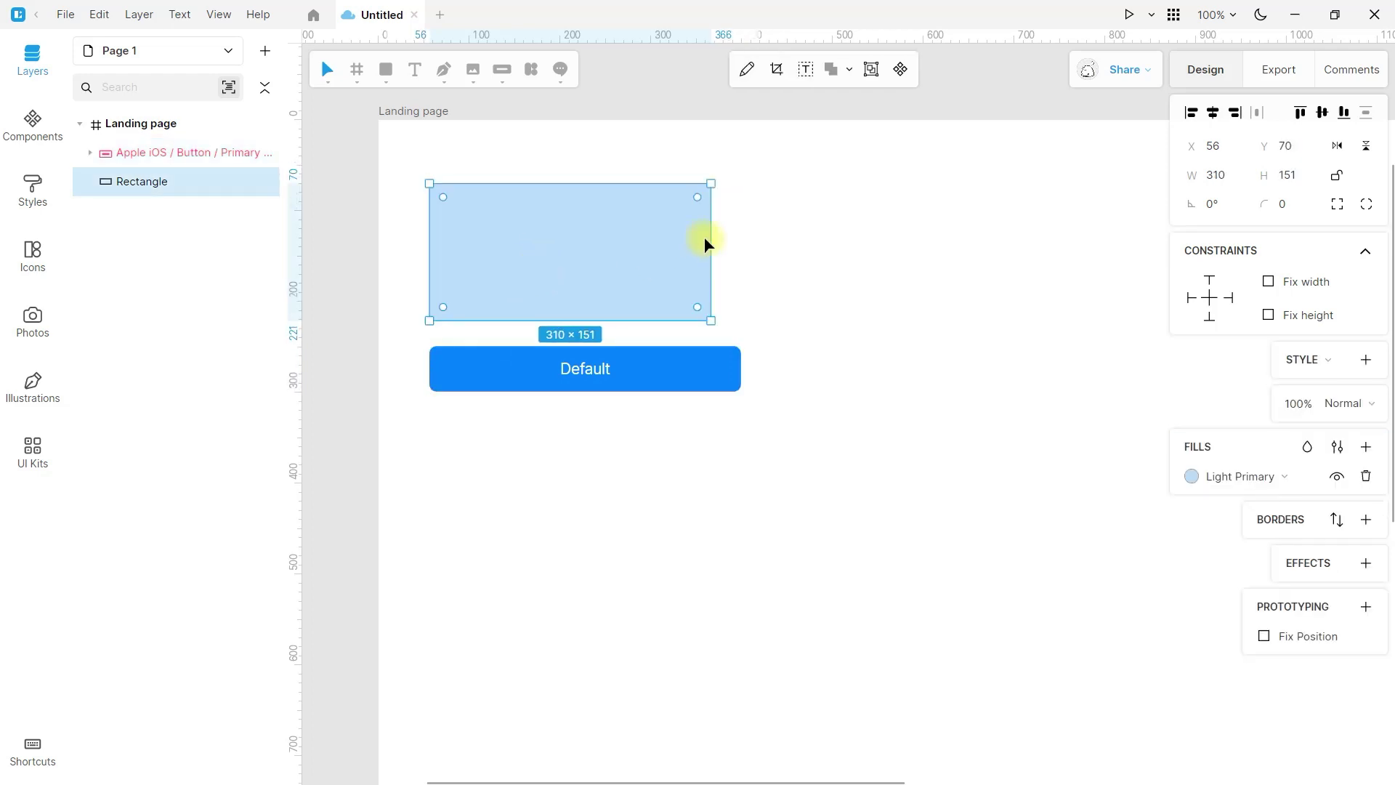
left_click_drag(704, 237, 737, 236)
left_click(897, 282)
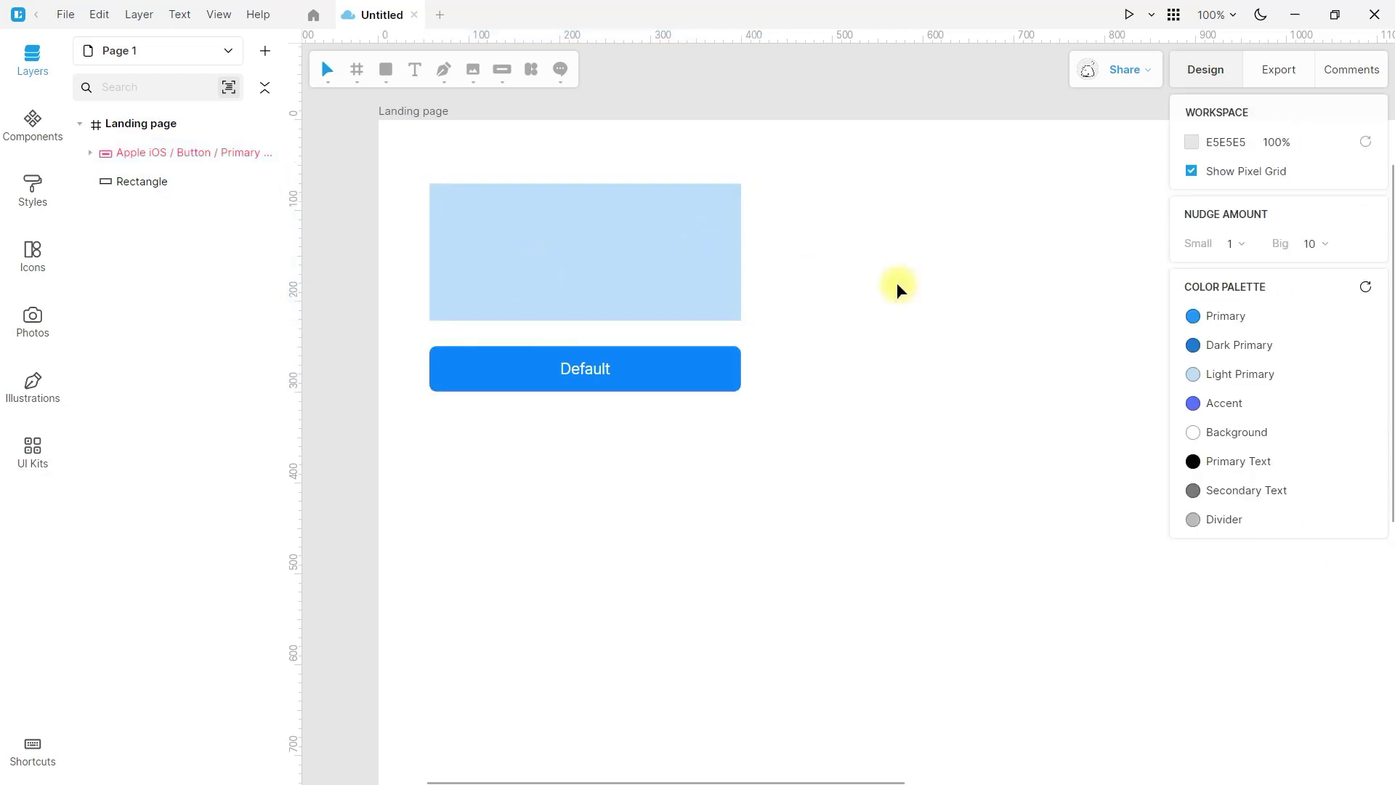
Rename the button's layer as "Button"
double_click(172, 155)
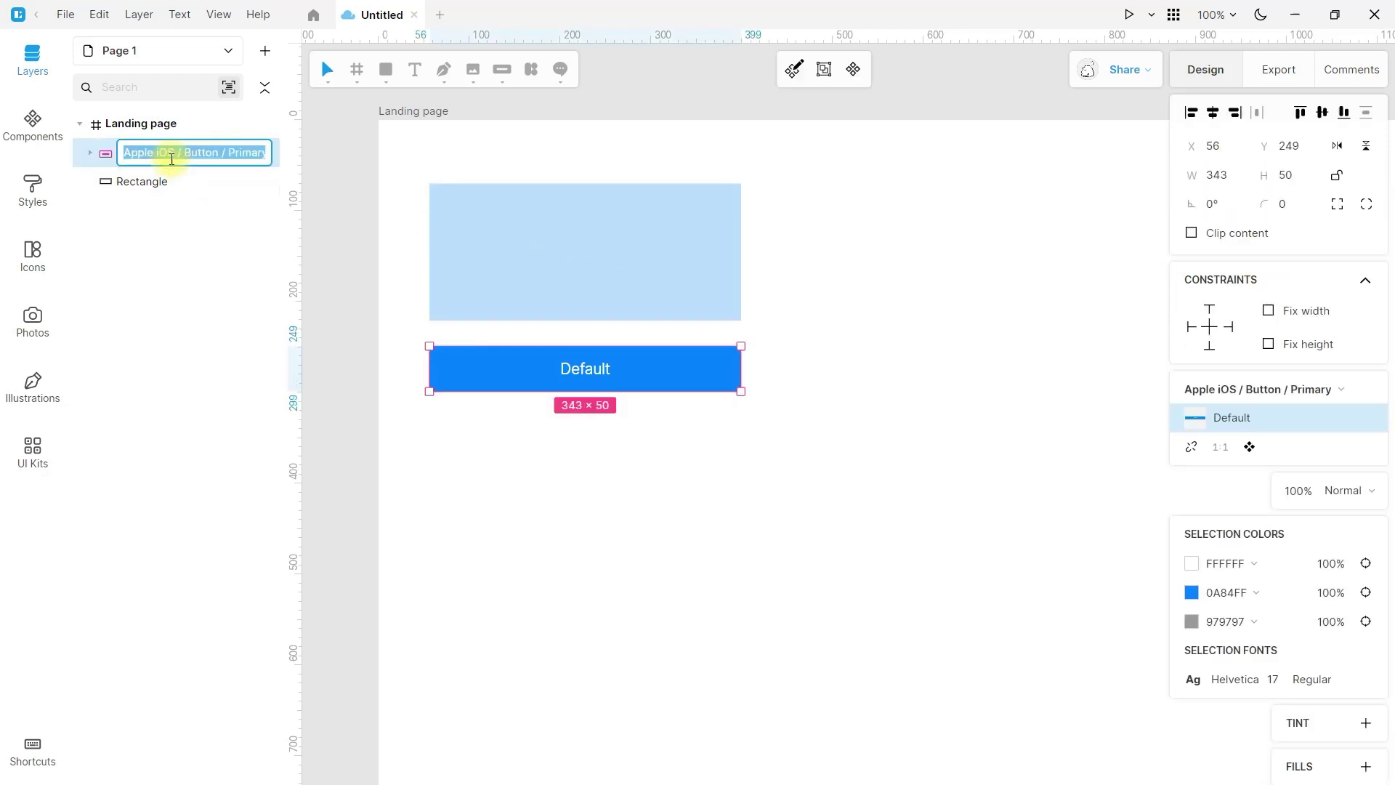
type("Button")
key("Return")
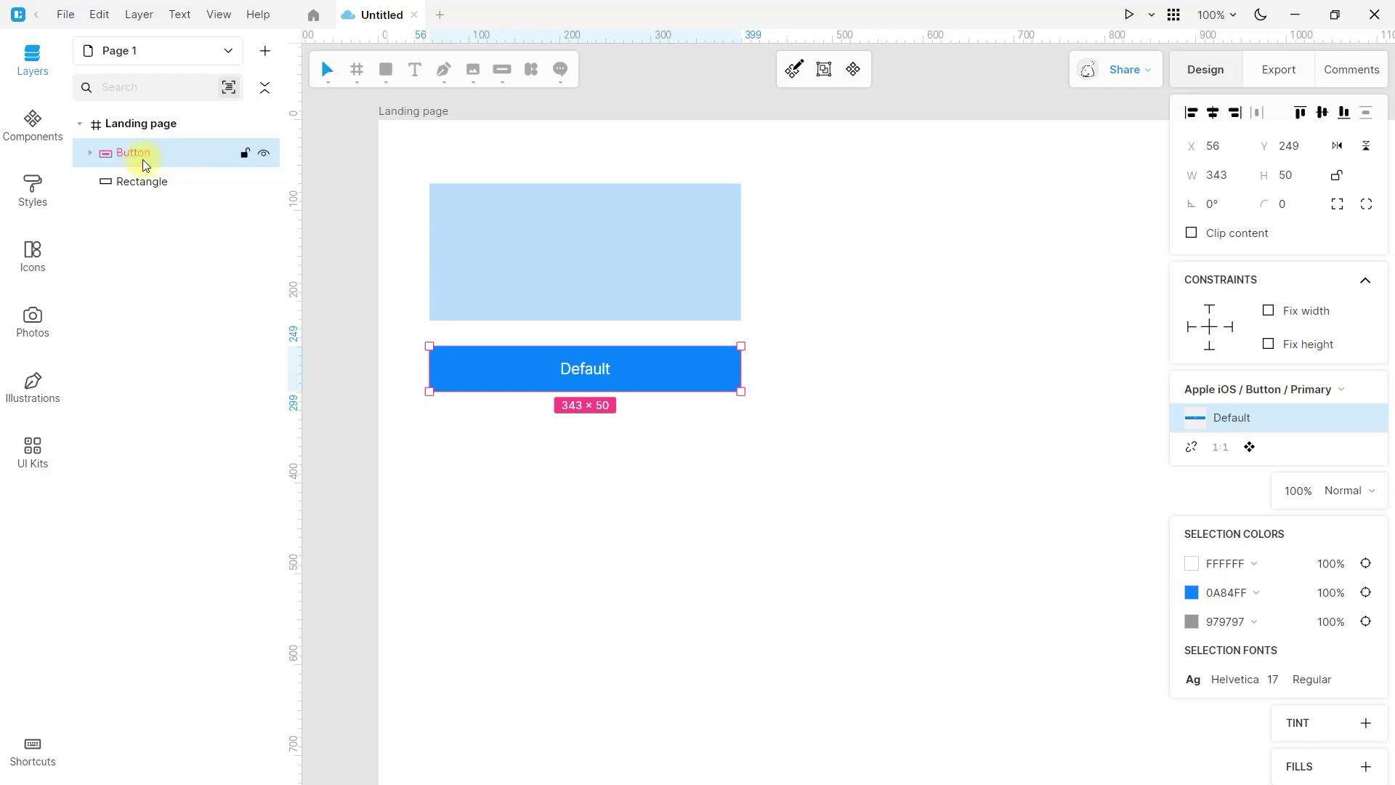
left_click(500, 482)
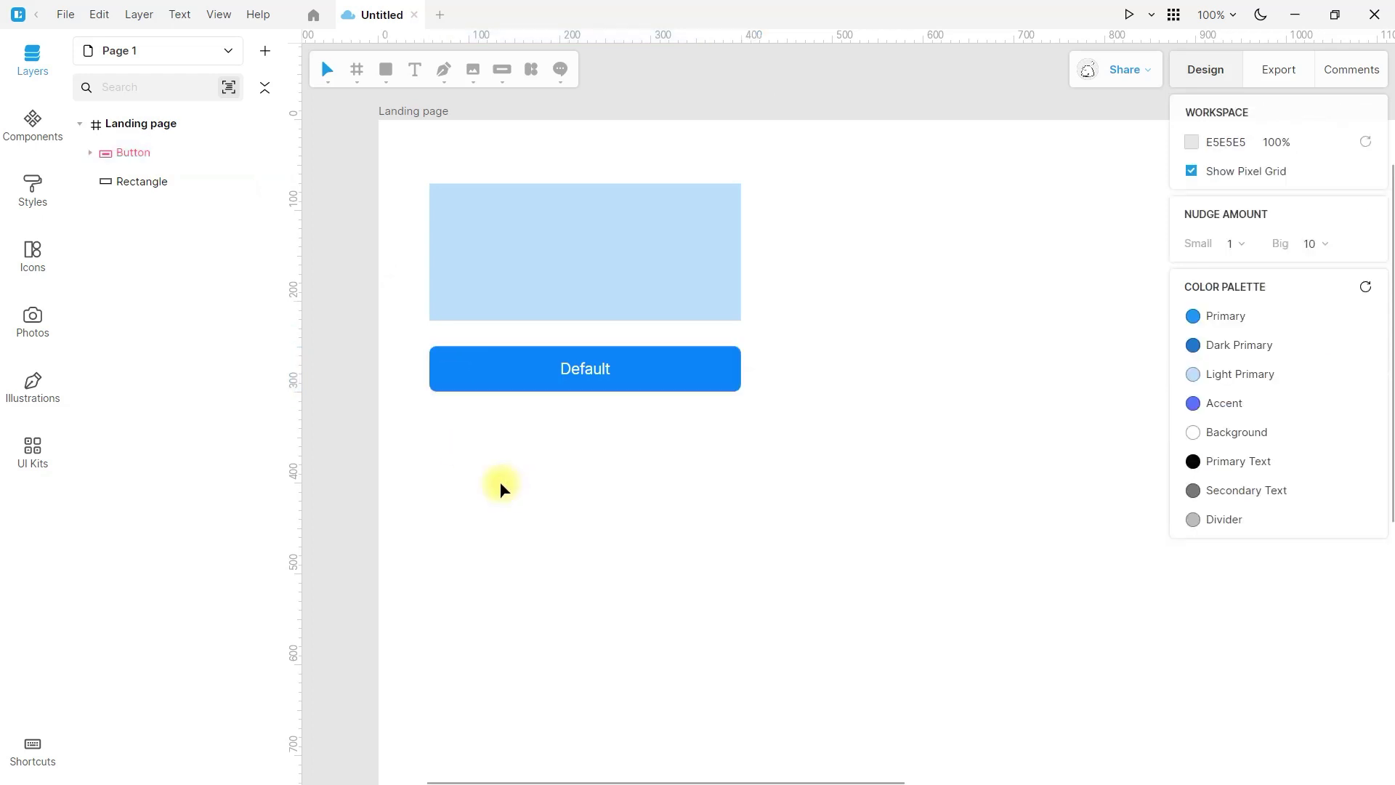
Inspect the document's components, delete the Apple iOS component group, and delete the button below the rectangle
scroll(455, 377, "down", 4)
scroll(377, 224, "up", 3)
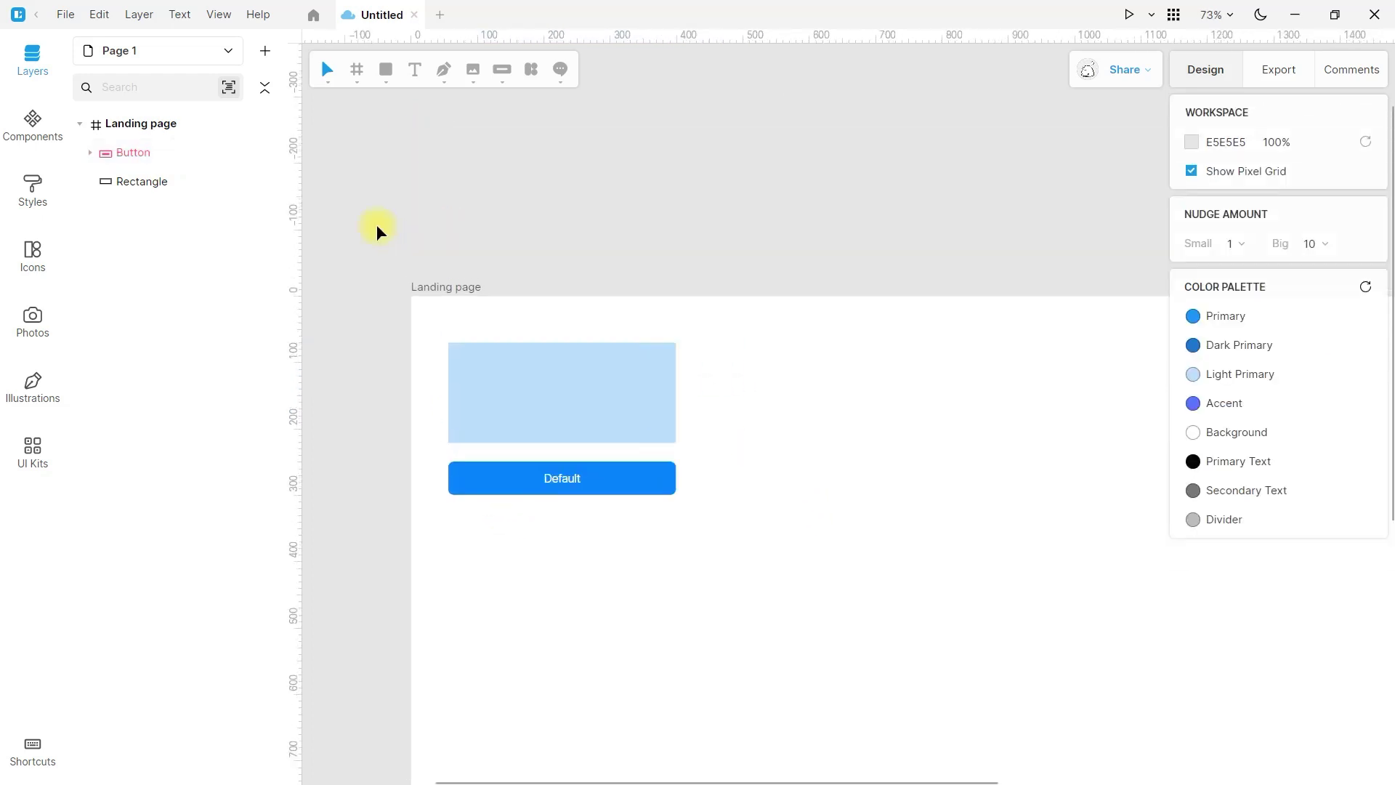
left_click(34, 137)
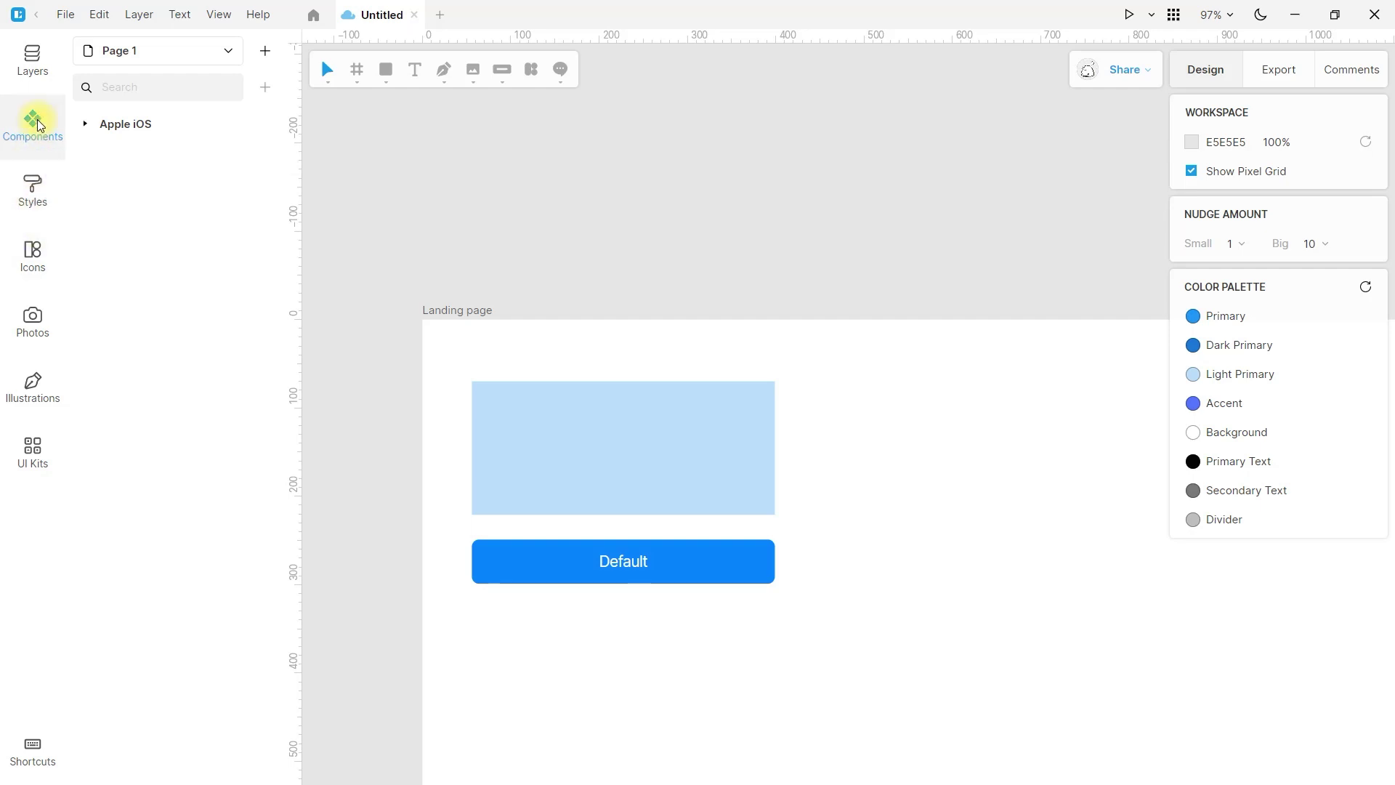
left_click(129, 138)
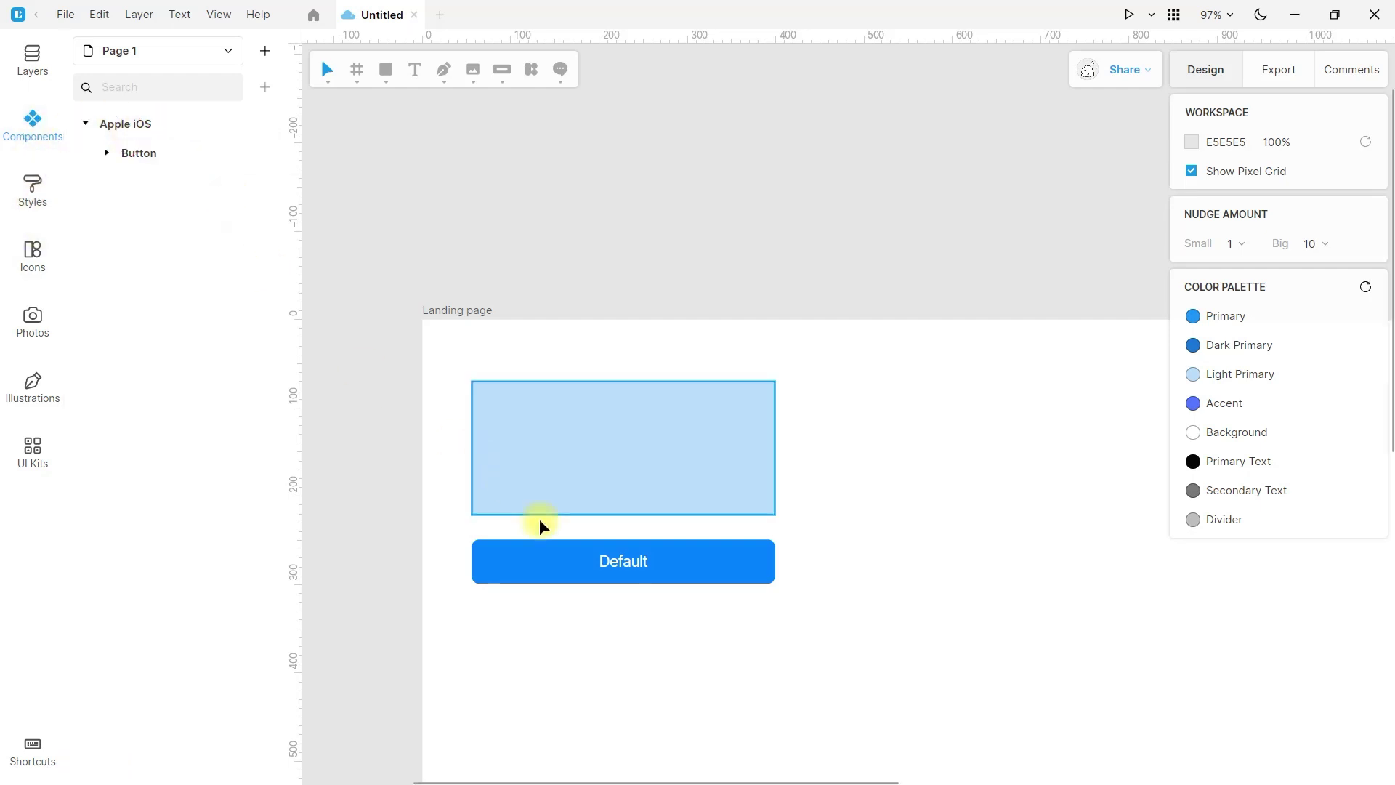
left_click(548, 556)
left_click(120, 124)
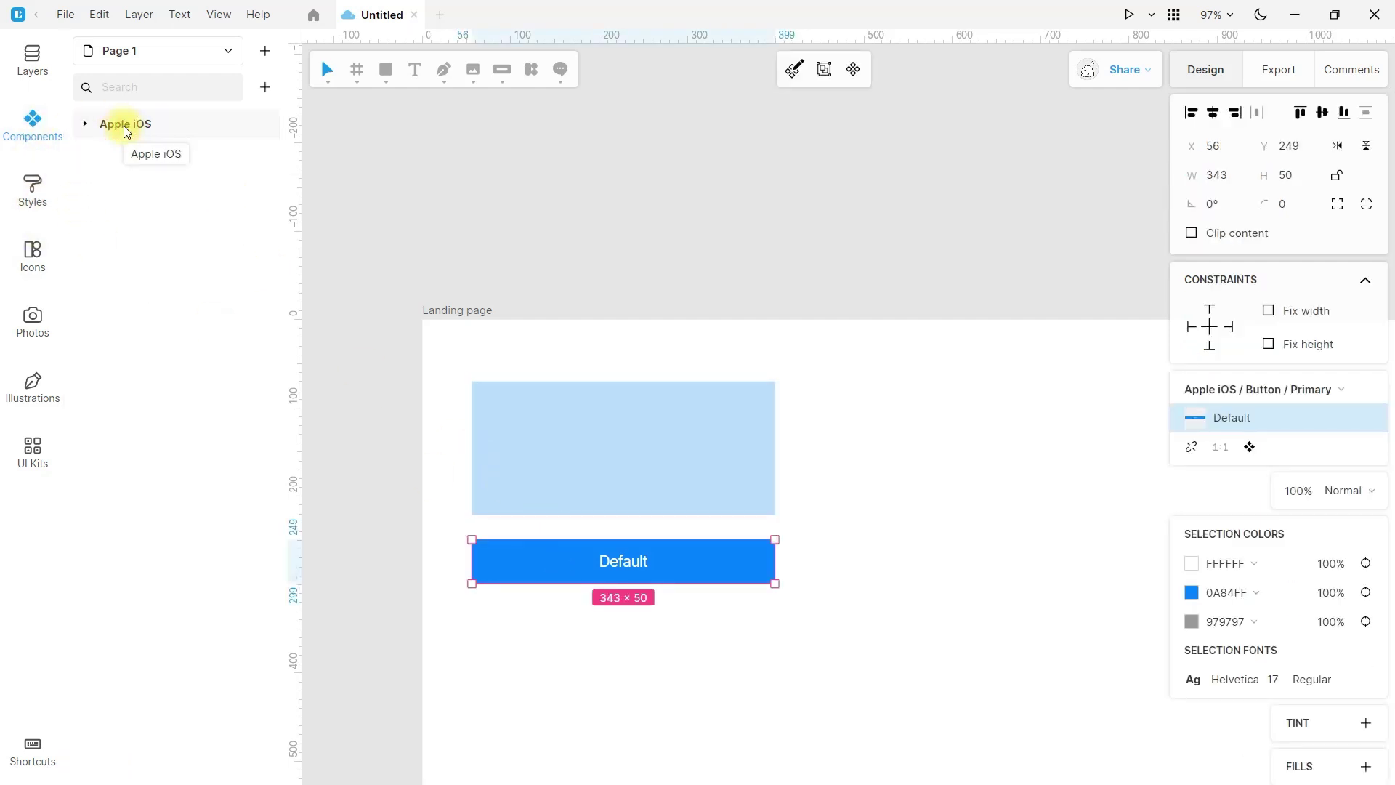
right_click(123, 126)
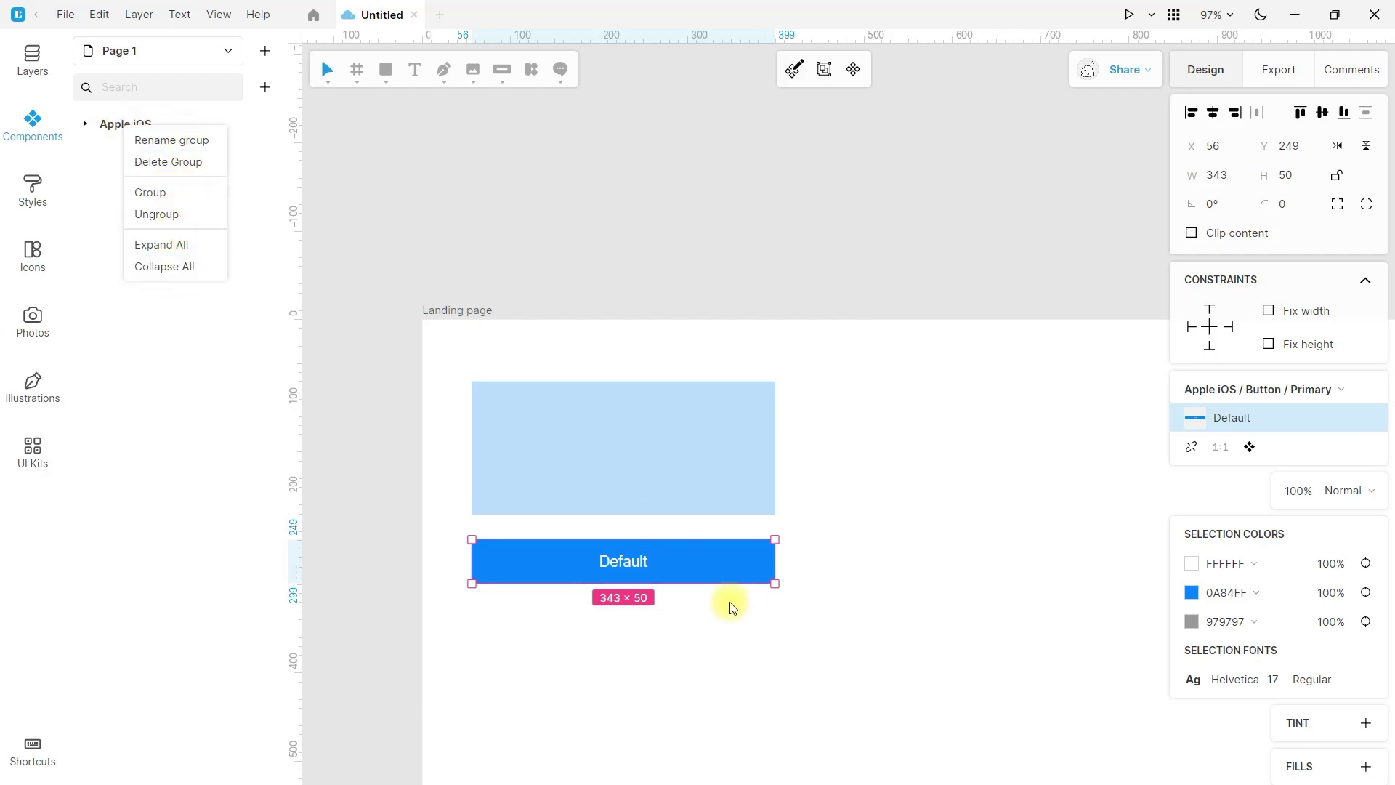
left_click(161, 163)
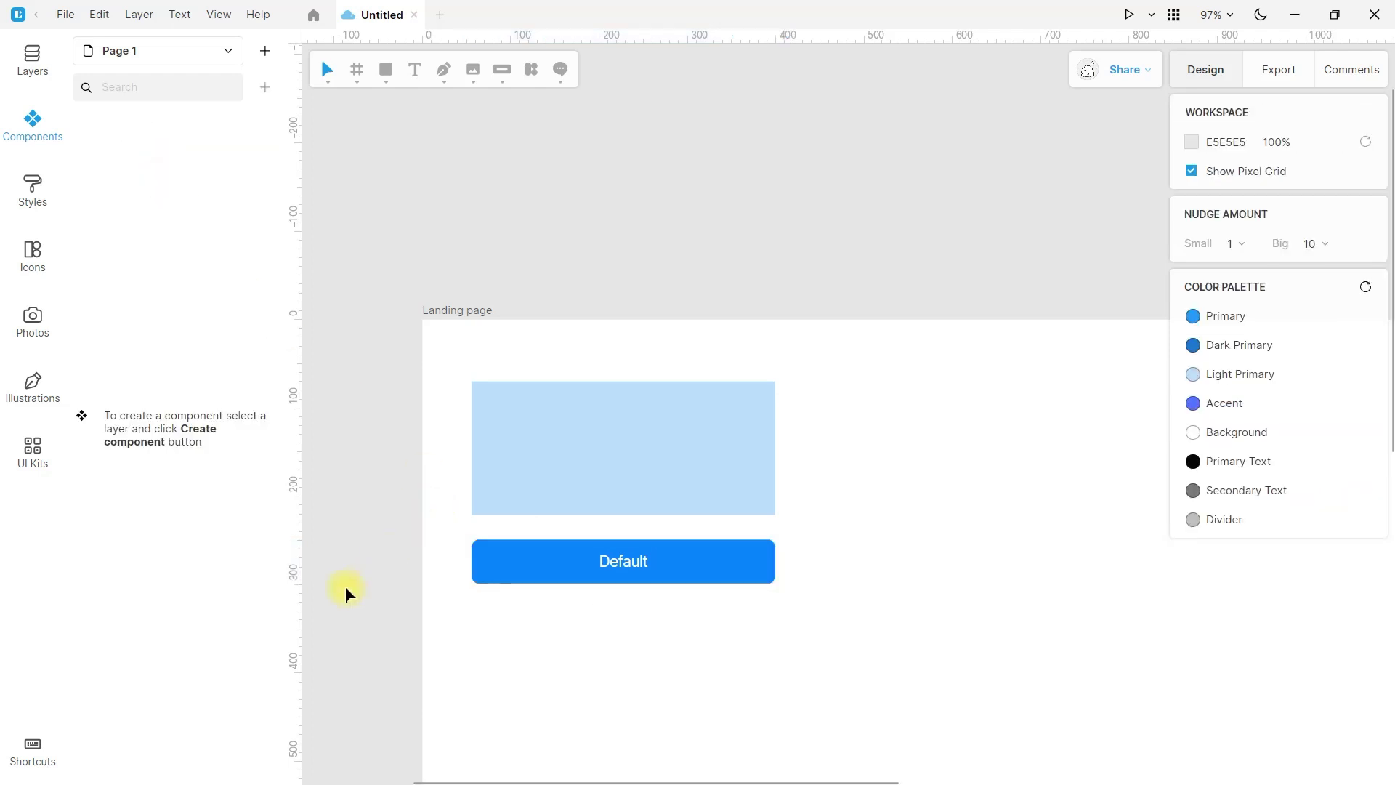
left_click(561, 567)
key("Delete")
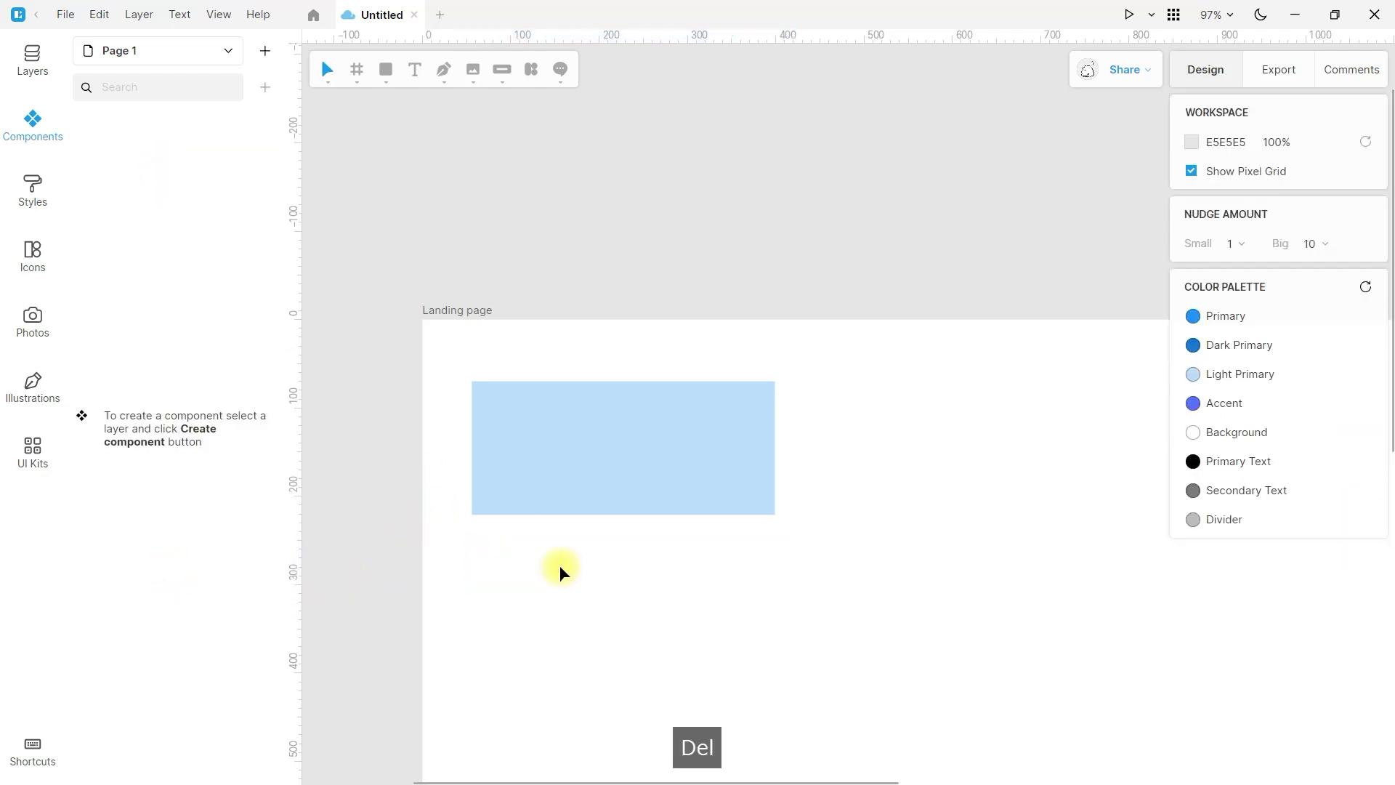
Show the document styles and place a text layer below the rectangle at about X 112, Y 266
left_click(46, 207)
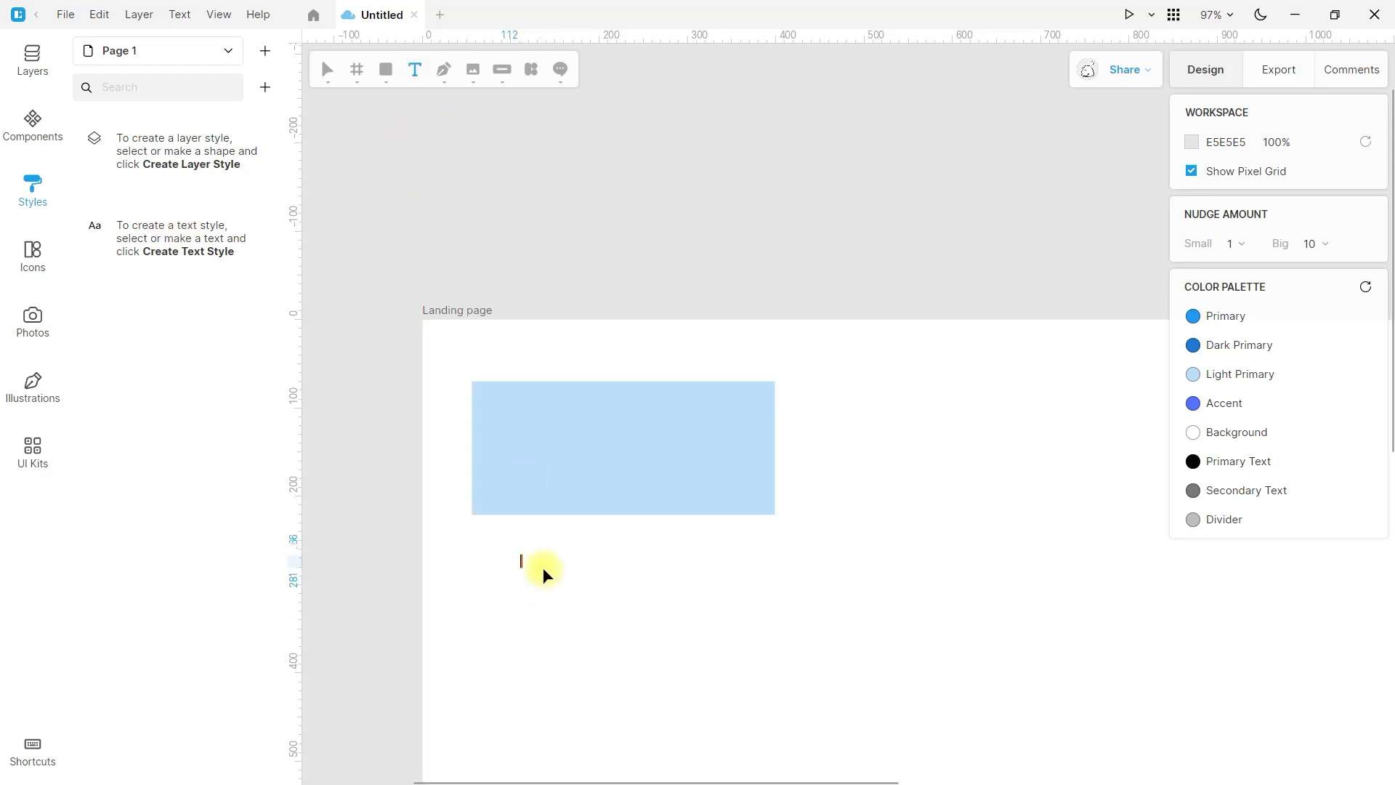
left_click(586, 586)
scroll(550, 577, "up", 3)
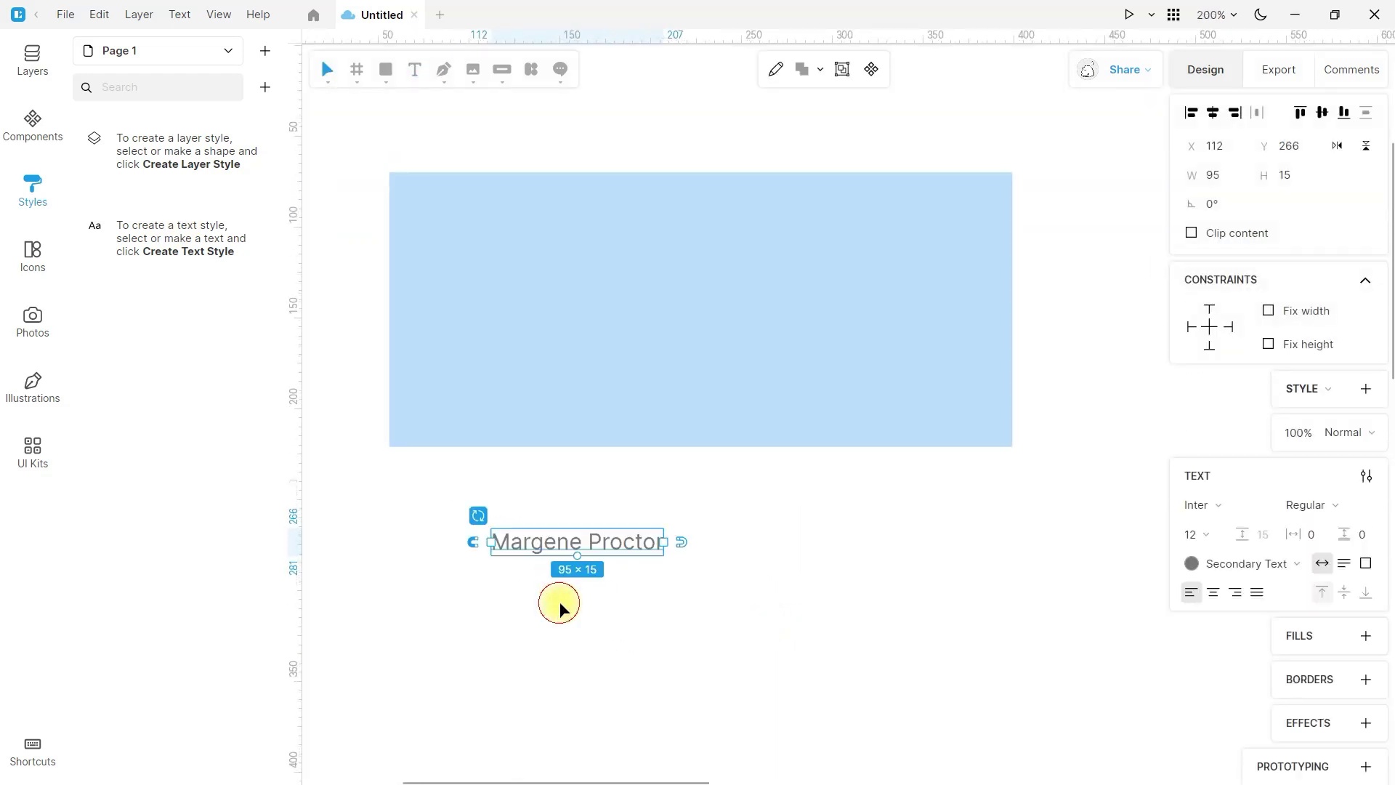
Format the text layer in Allan Bold and color it with the red global swatch (FC4850)
left_click(1265, 504)
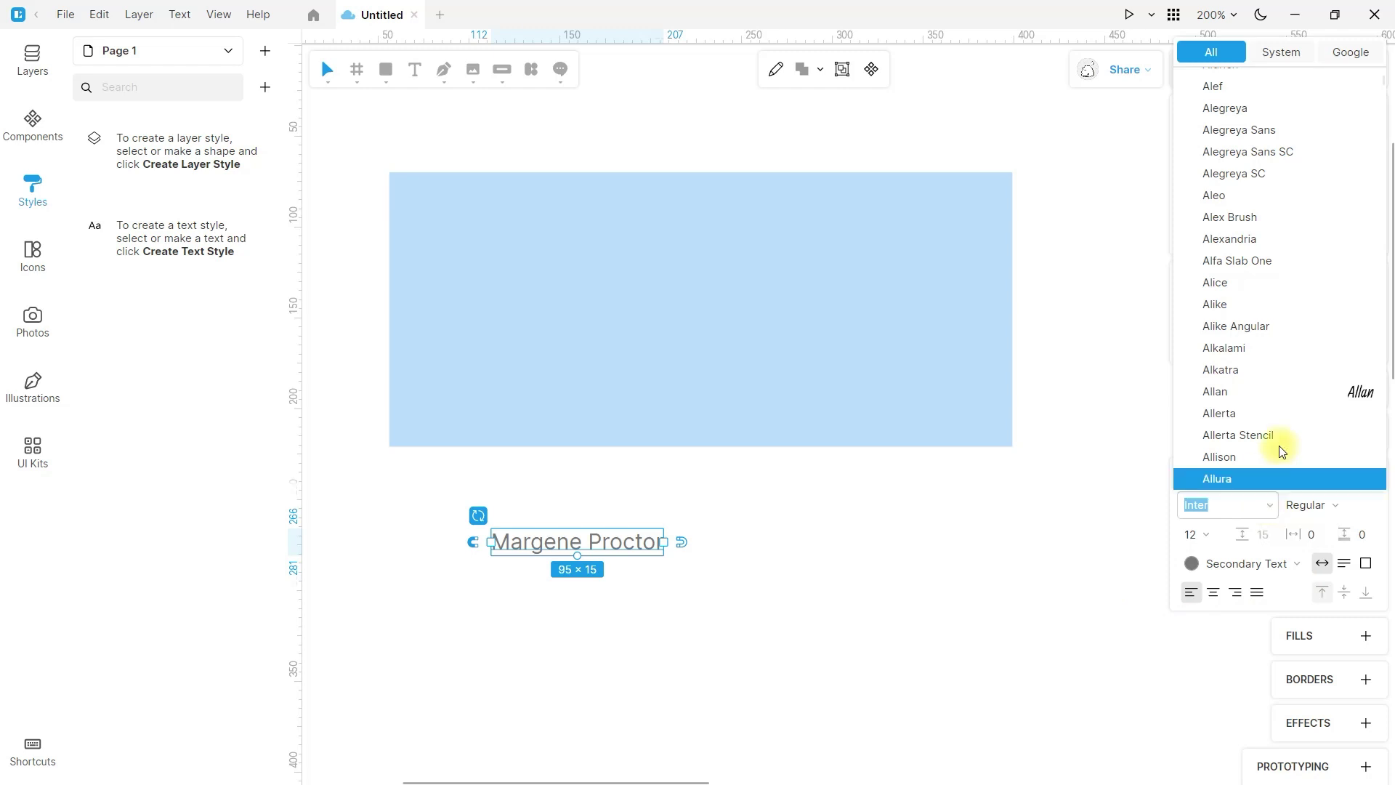
left_click(1308, 391)
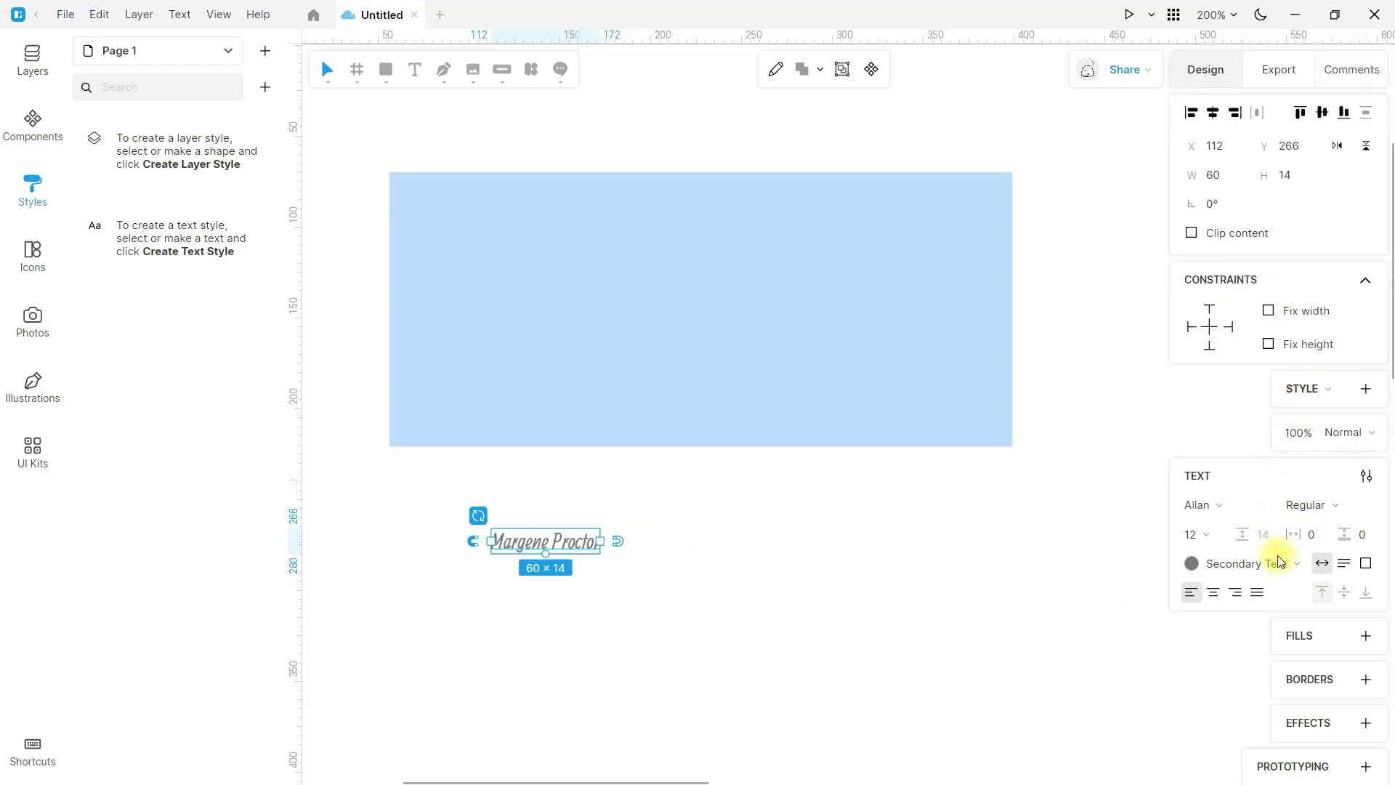
left_click(1364, 507)
left_click(1319, 554)
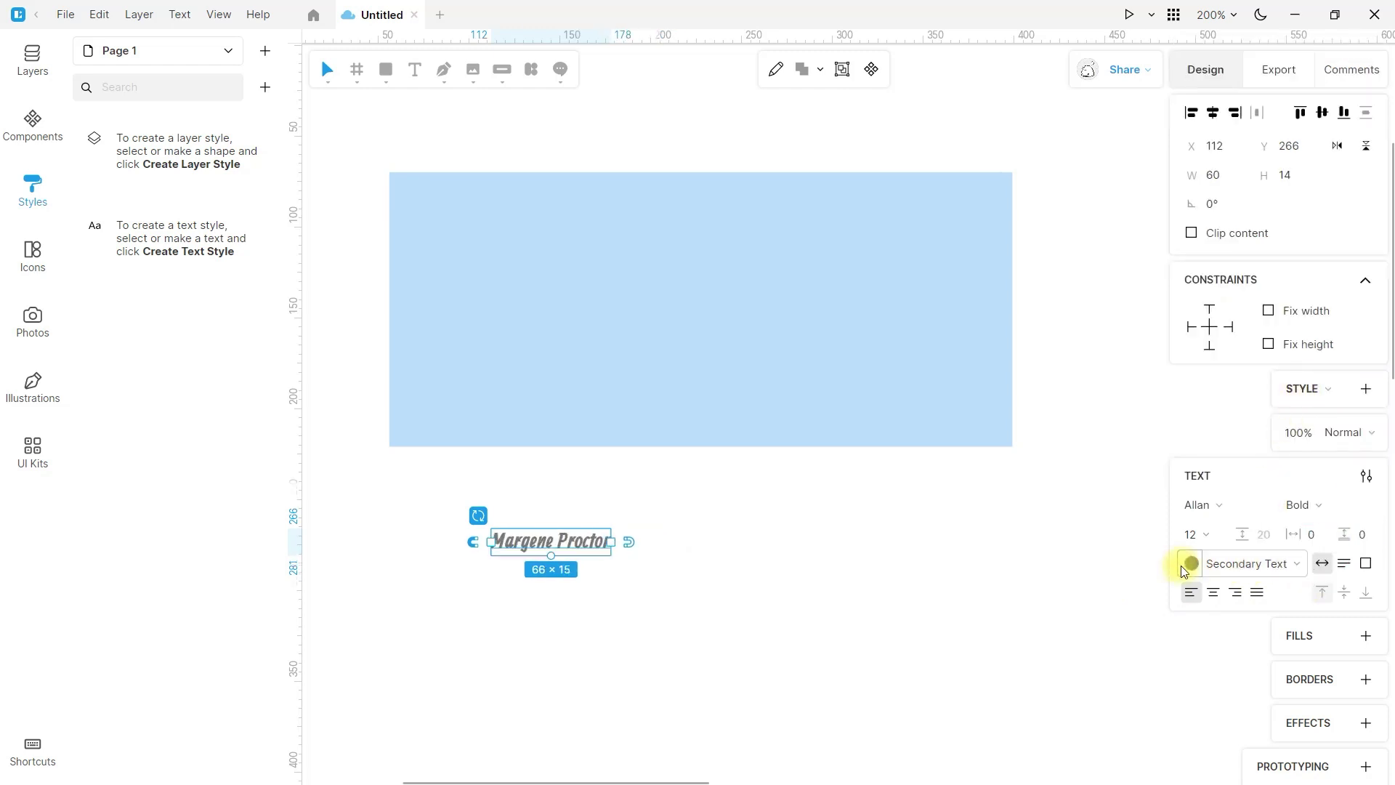
left_click(1188, 564)
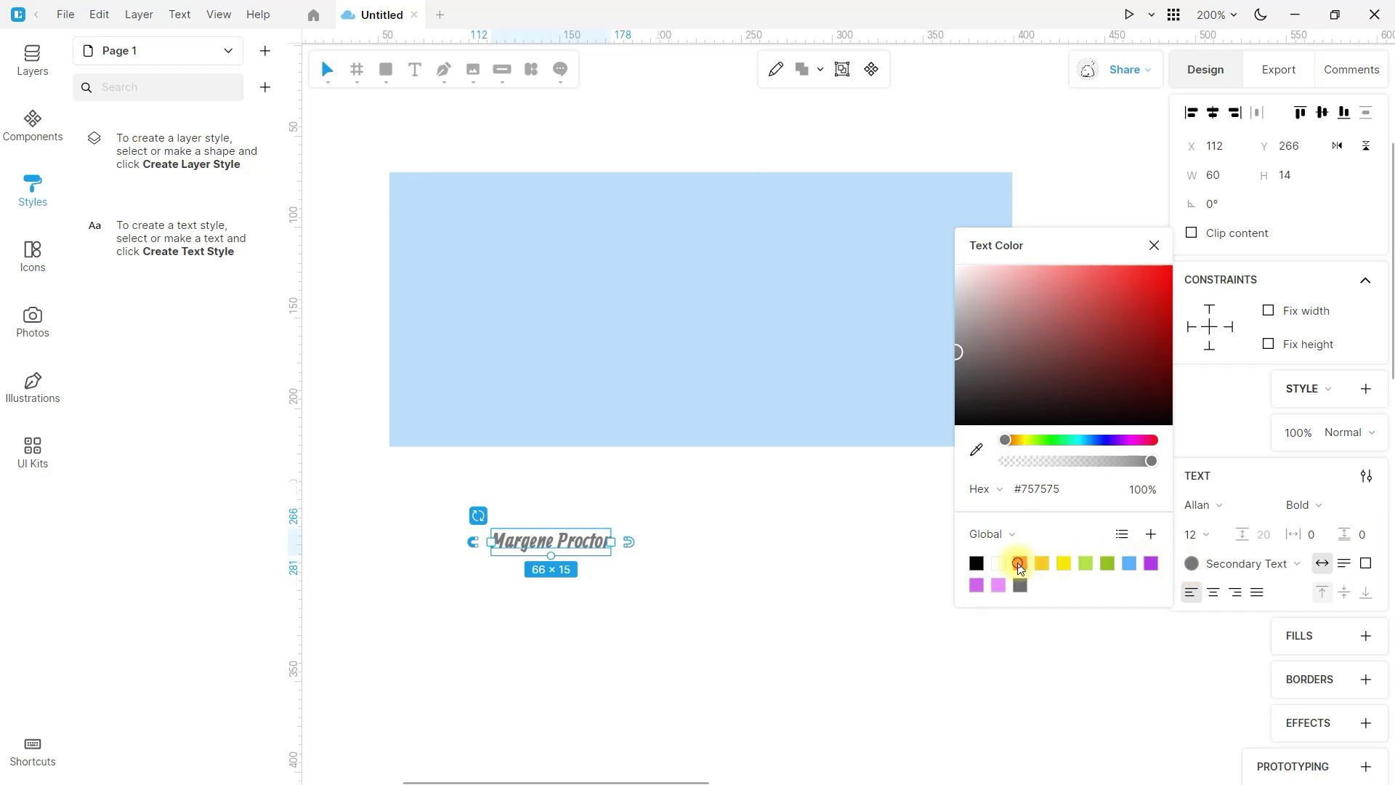
left_click(1020, 565)
left_click(703, 520)
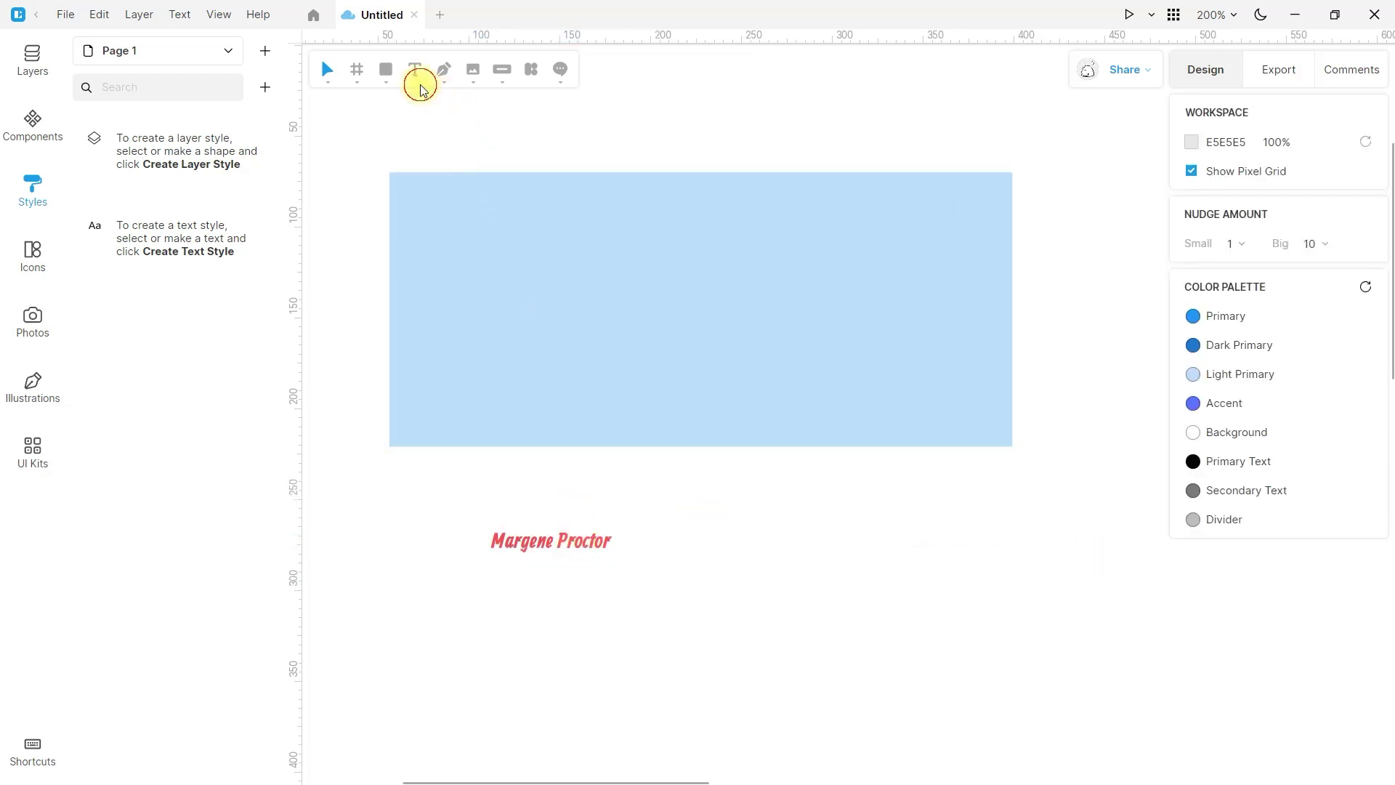
key("Escape")
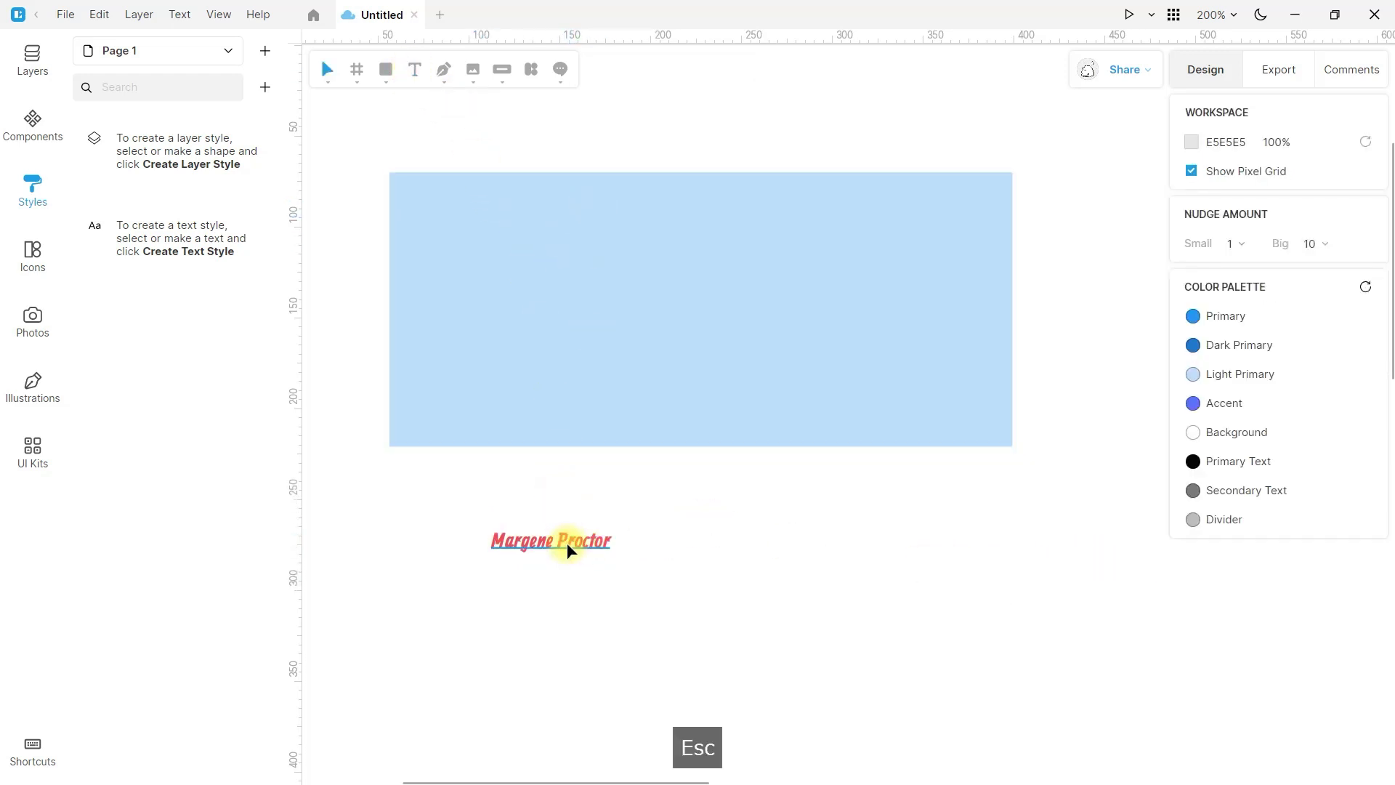
Create a text style named "style 1" from the red text layer below the rectangle
left_click(567, 542)
left_click(1365, 389)
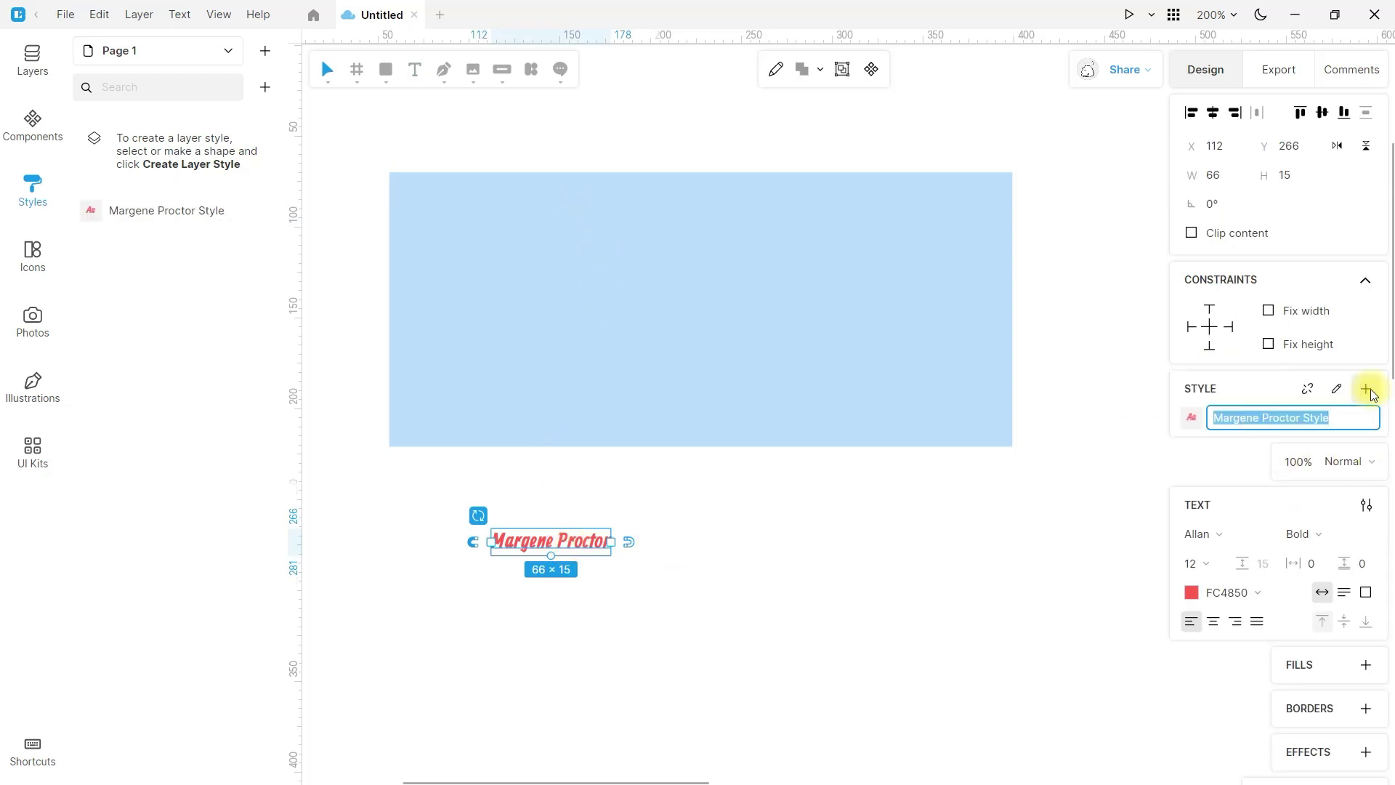
type("st")
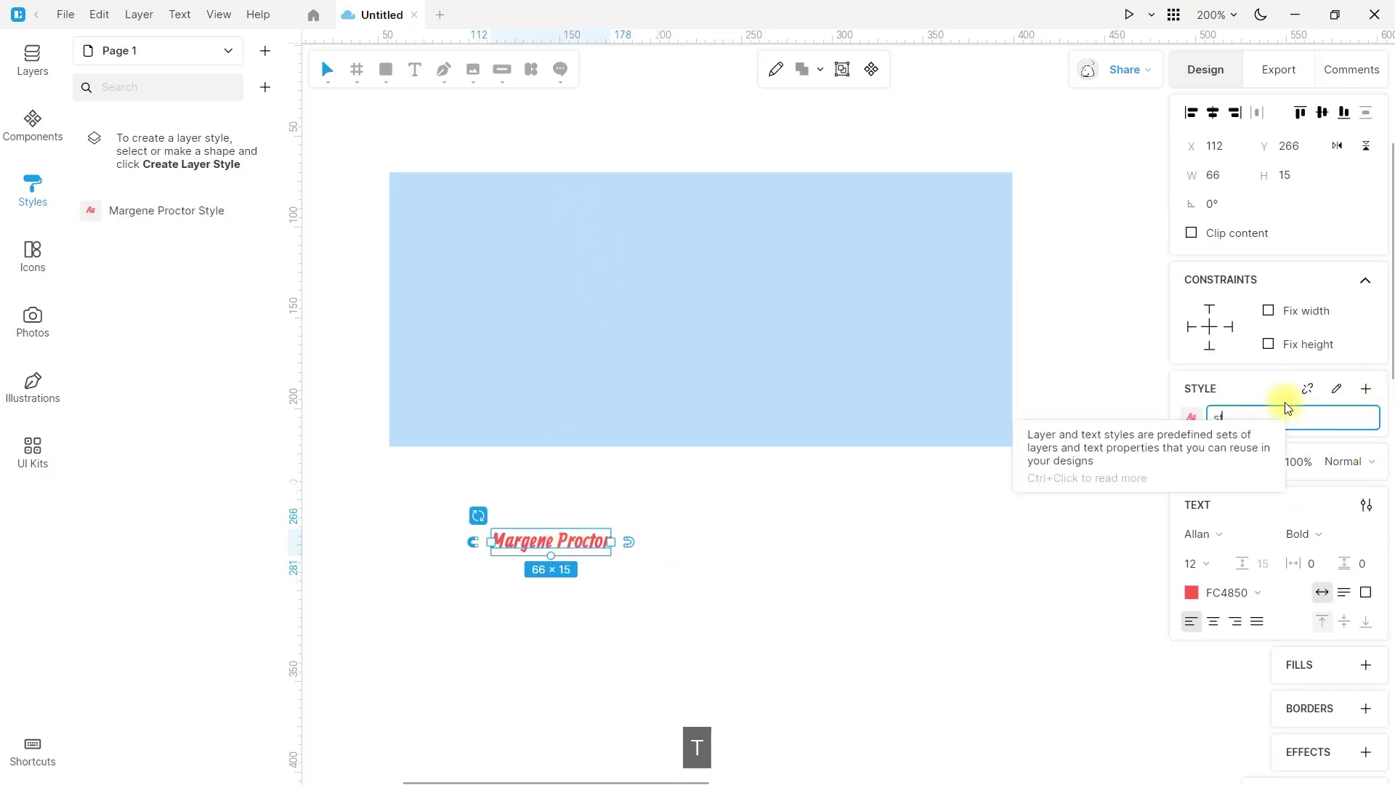
type("yle ")
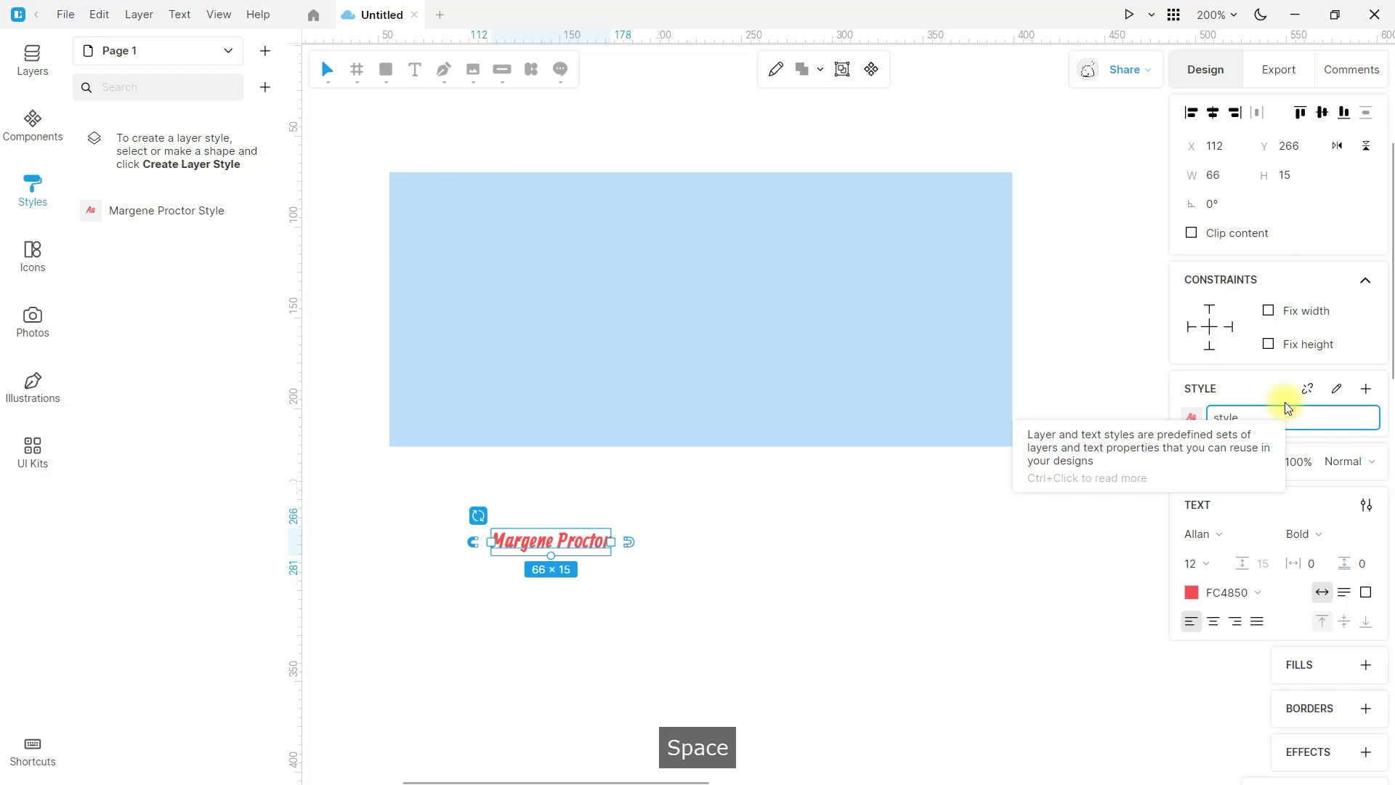
type("1")
key("Return")
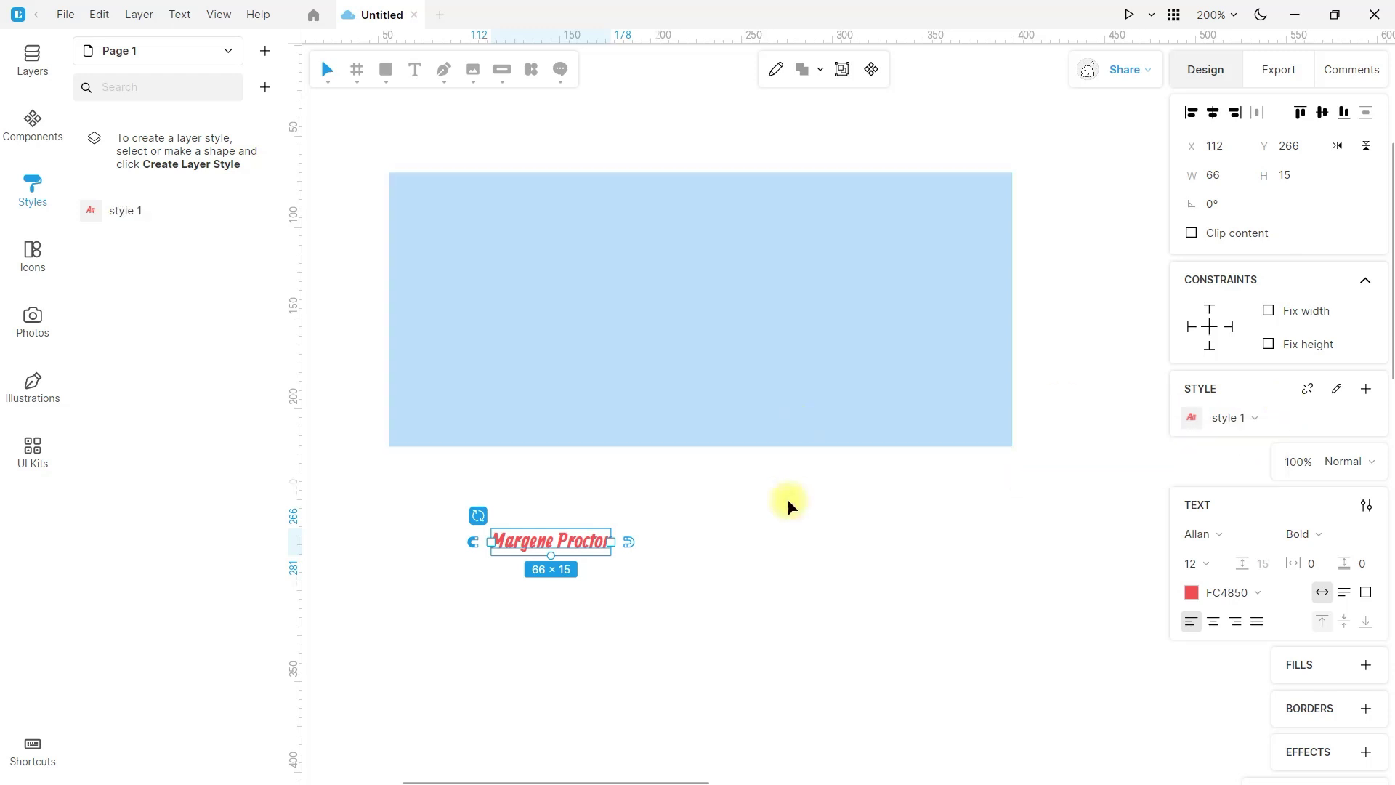
left_click(702, 539)
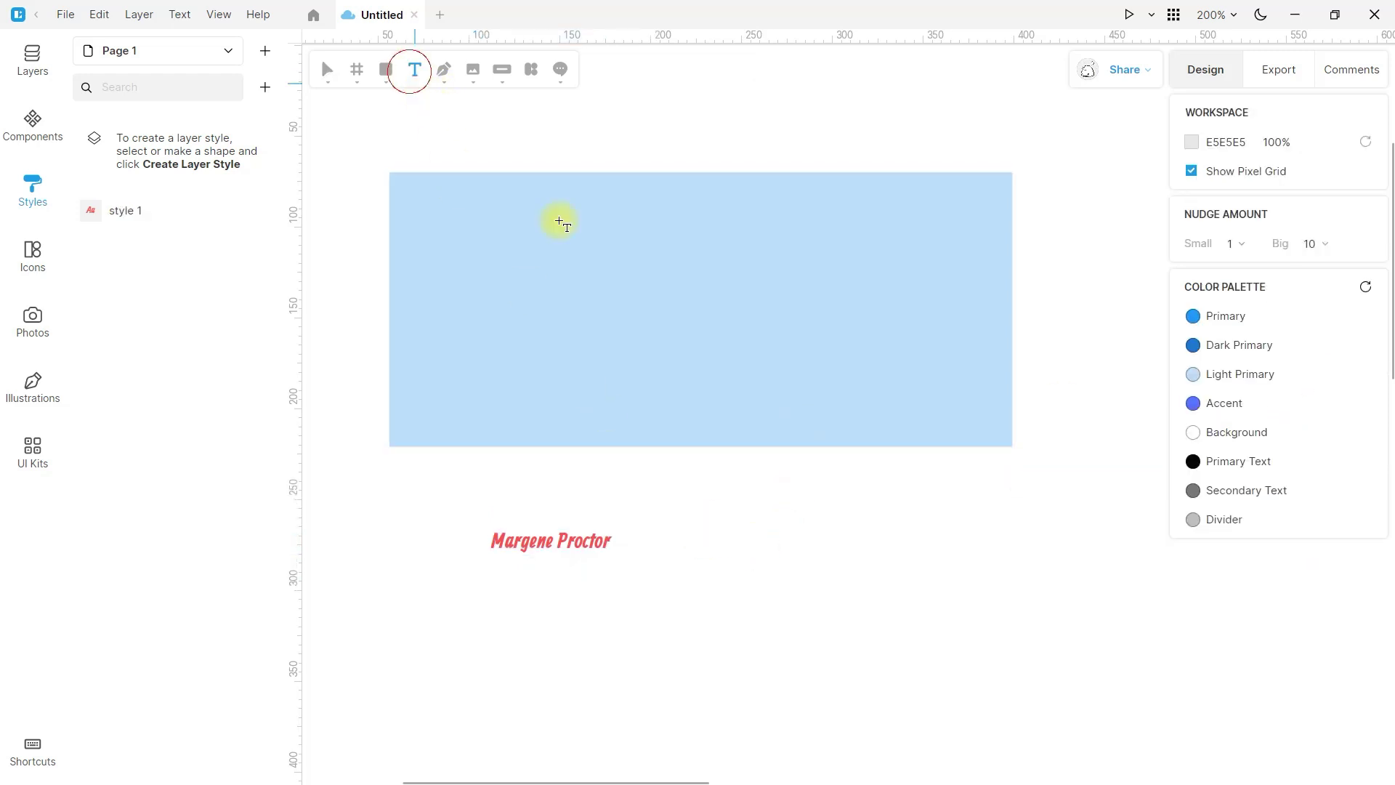
Place a second text layer beside the red one at about X 208, Y 266
left_click(665, 536)
left_click(707, 575)
key("Escape")
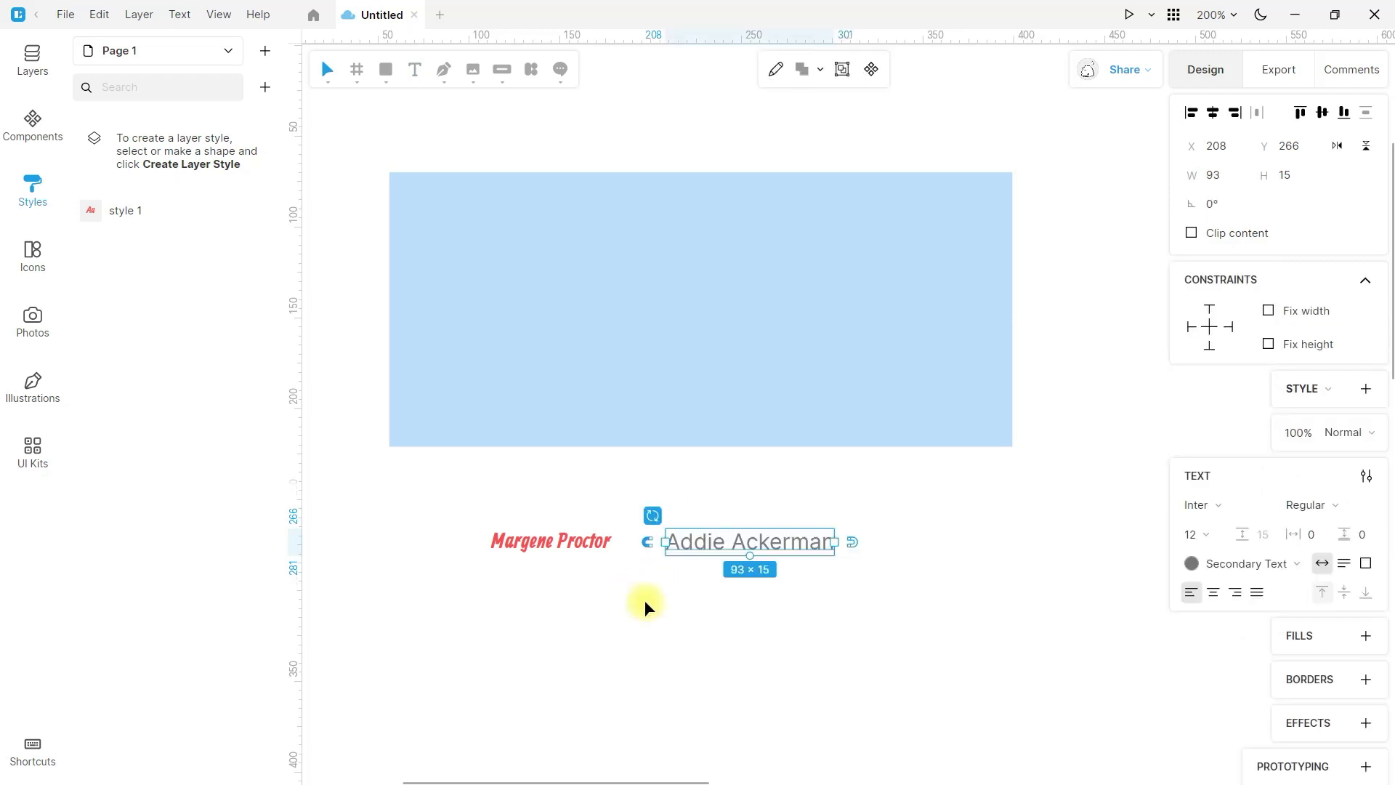
left_click(637, 628)
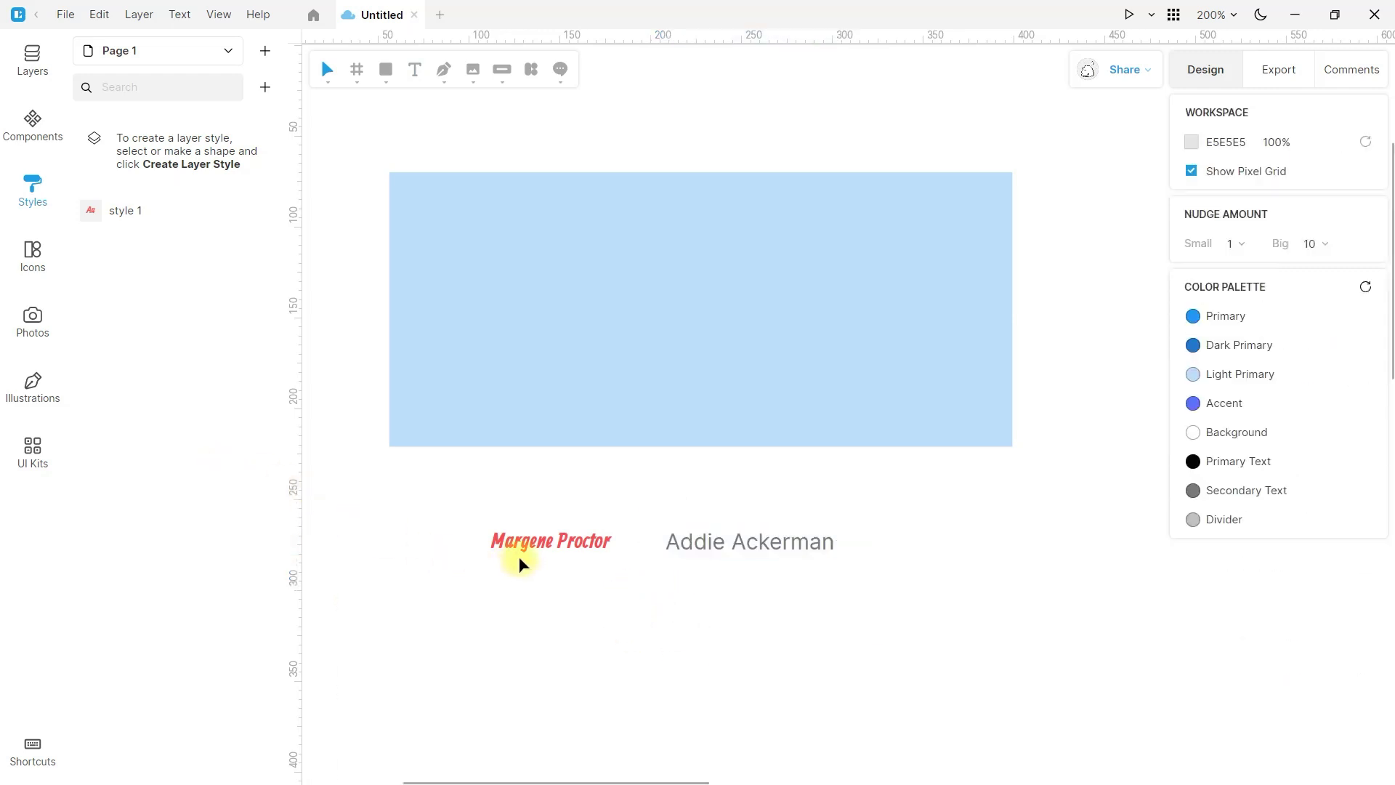
Apply the text style "style 1" to the grey text layer
left_click(534, 541)
left_click(419, 600)
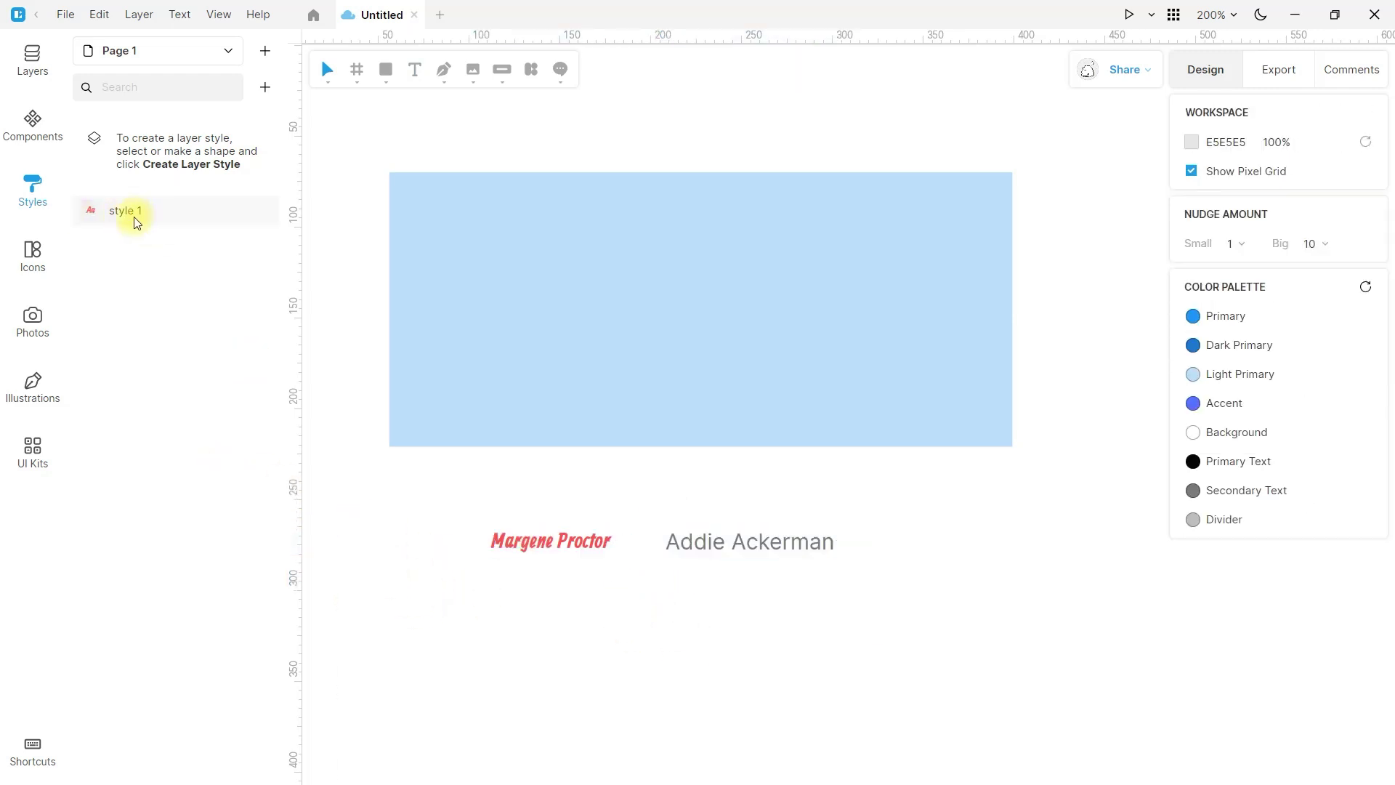
left_click(735, 539)
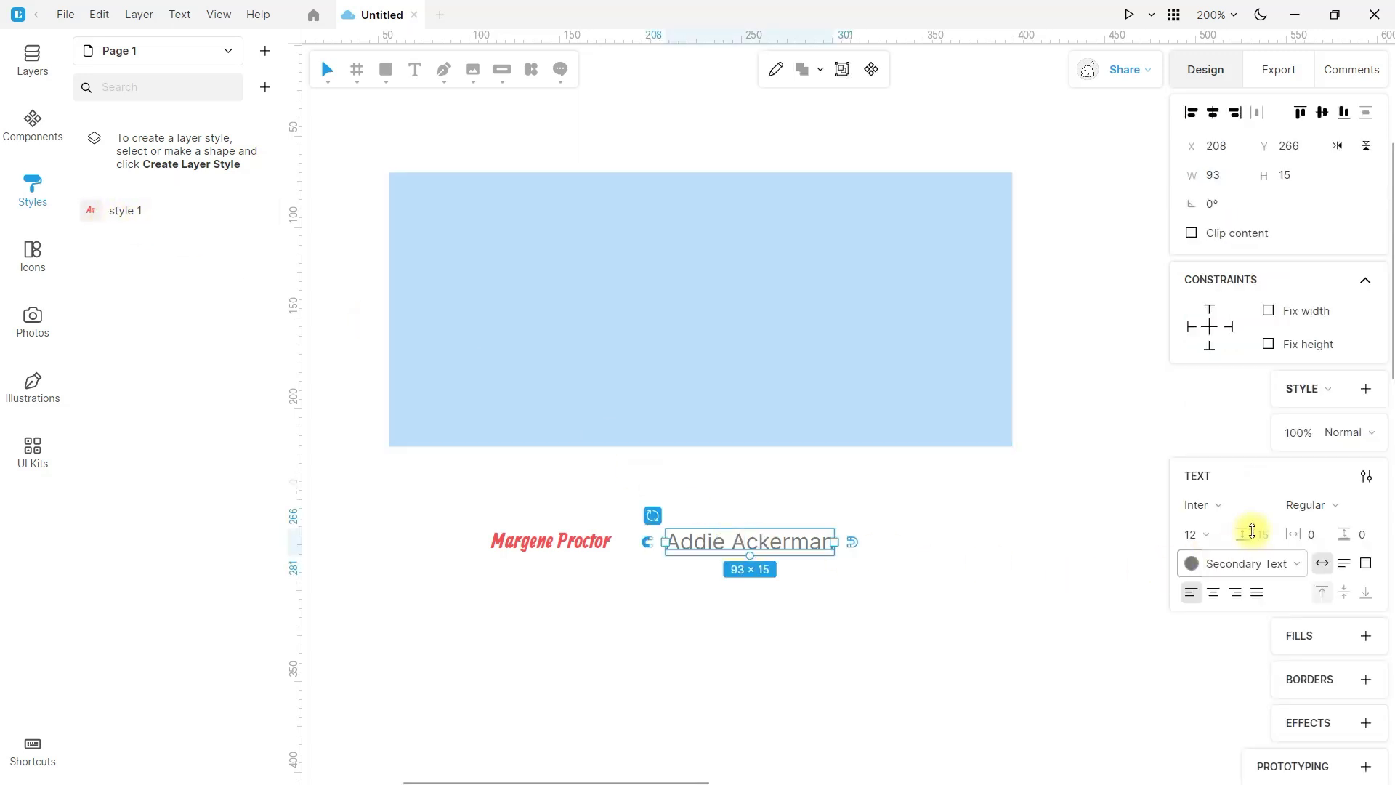
left_click(1332, 390)
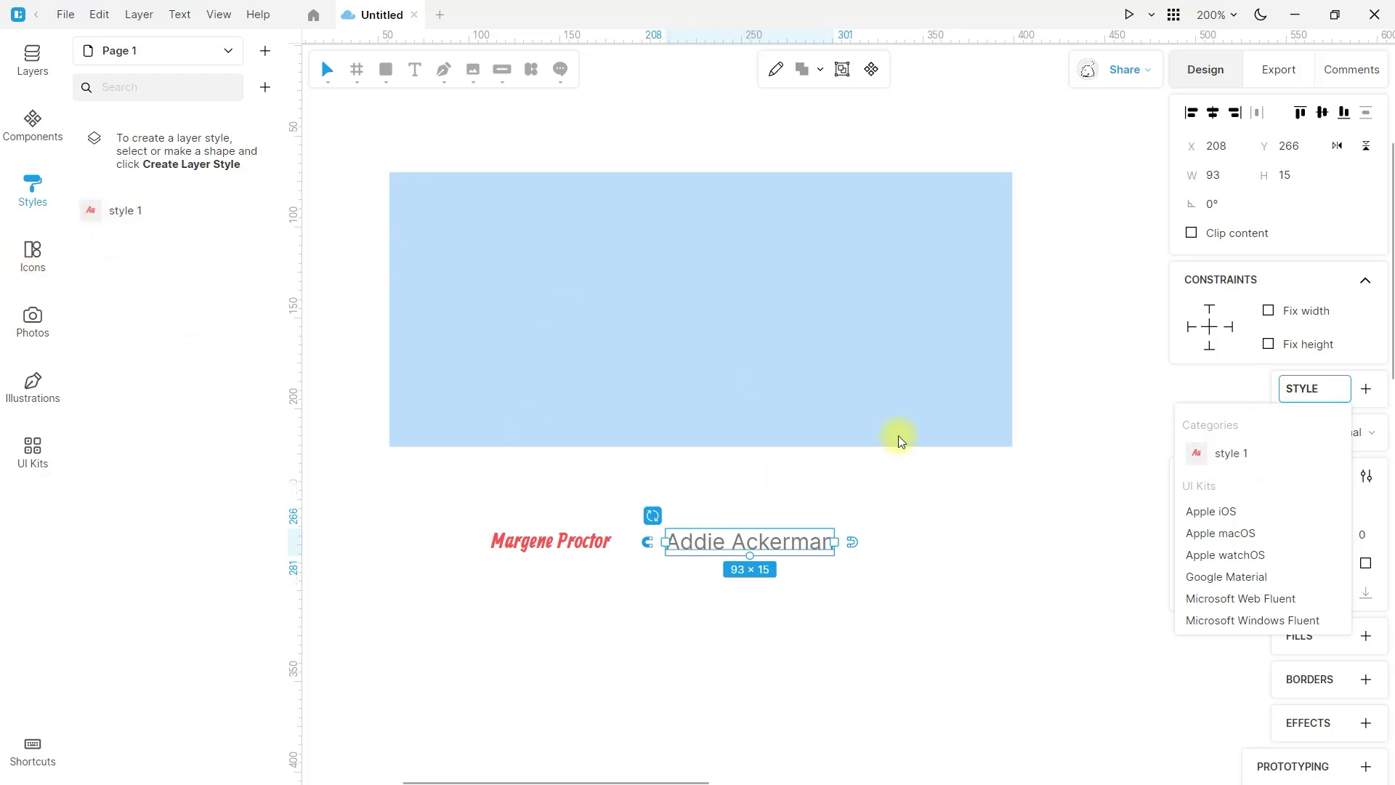
left_click(1279, 457)
left_click(750, 603)
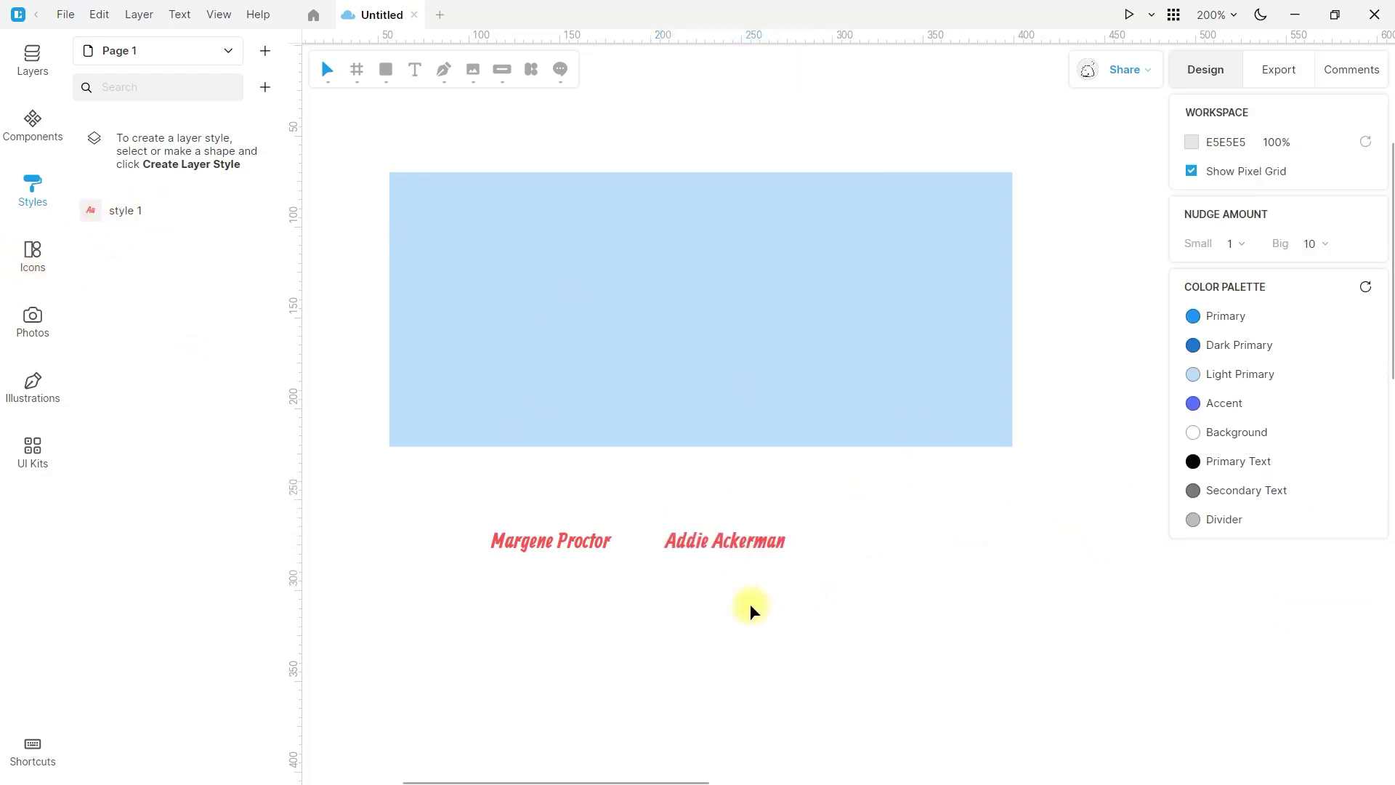
scroll(692, 603, "up", 3)
scroll(692, 603, "down", 2)
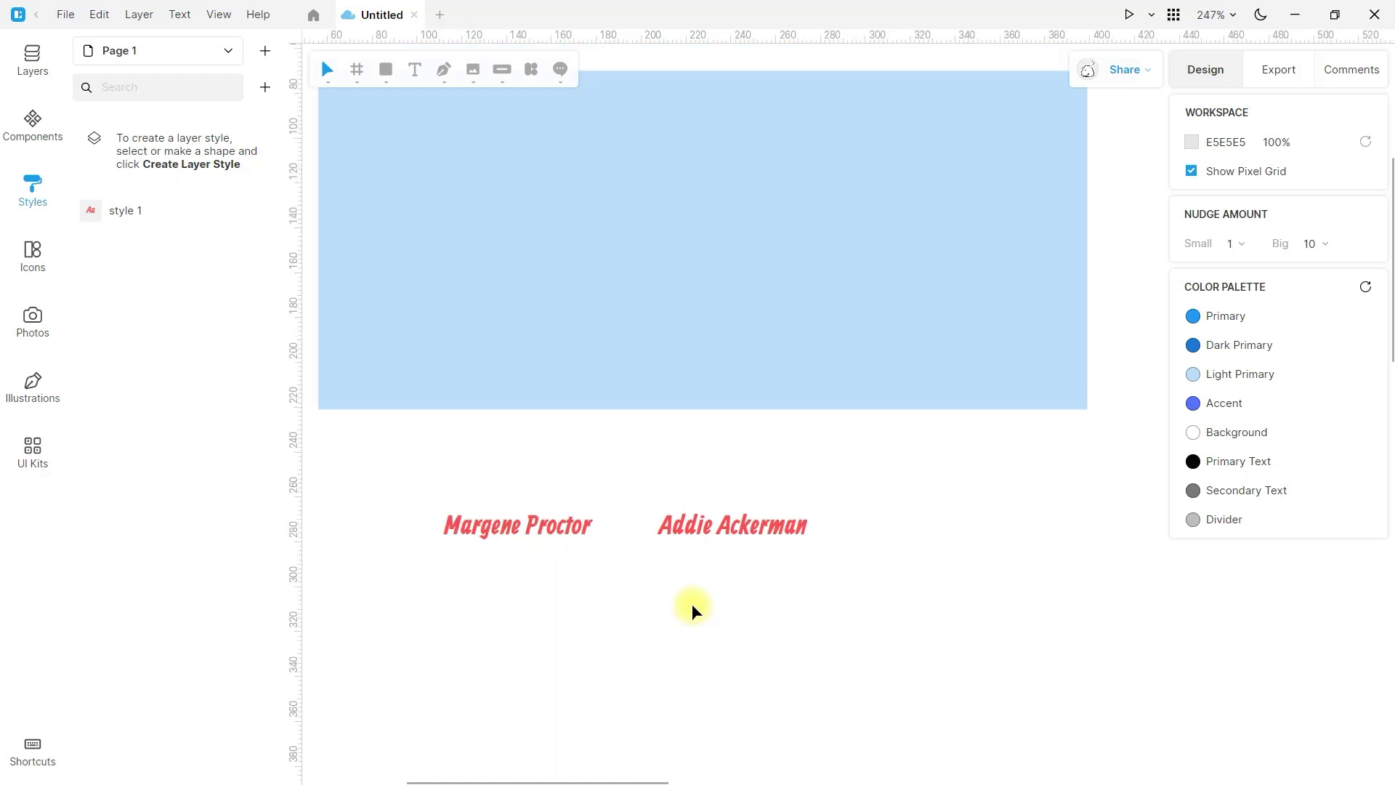
Delete the blue rectangle and both red text layers from the Landing page artboard
left_click(718, 540)
left_click(735, 198)
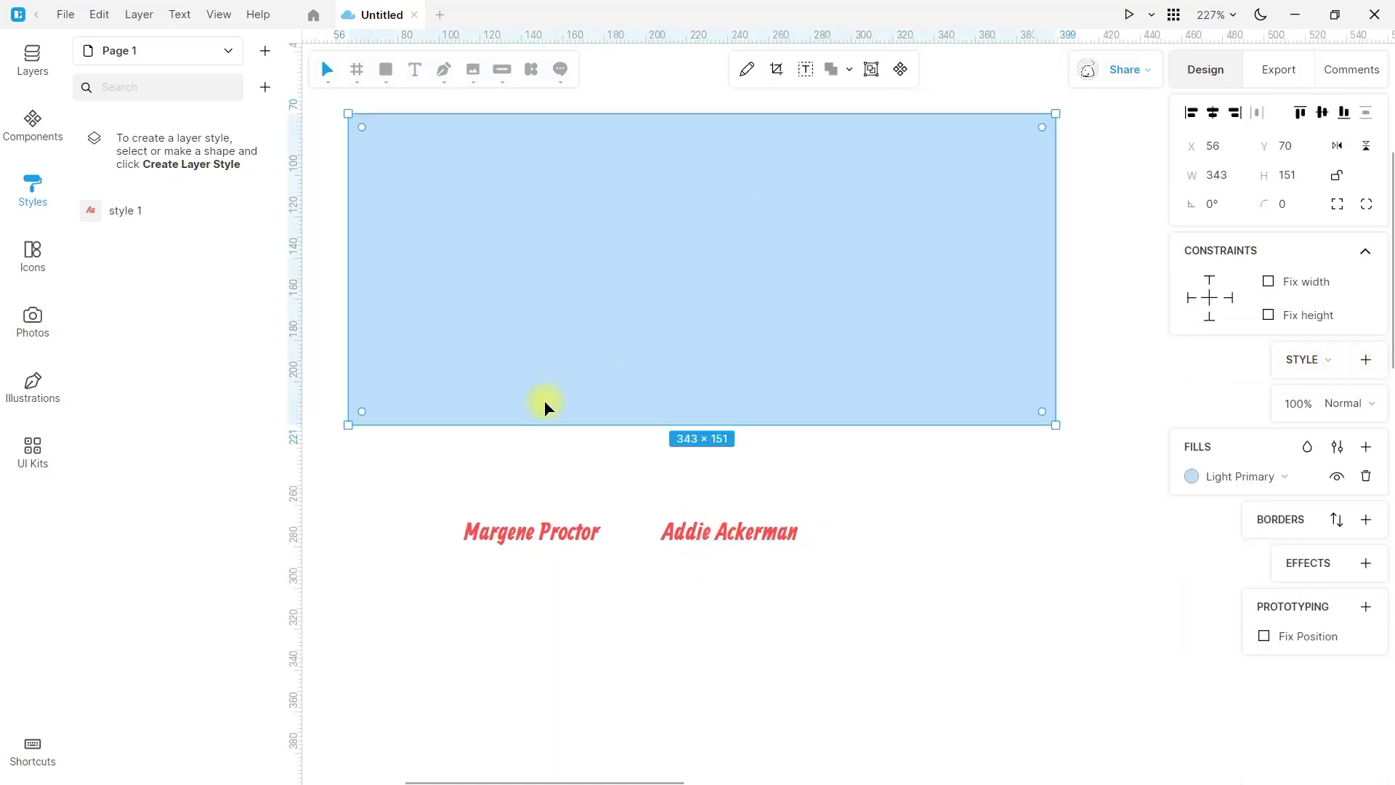
scroll(540, 404, "down", 3)
left_click_drag(382, 187, 898, 574)
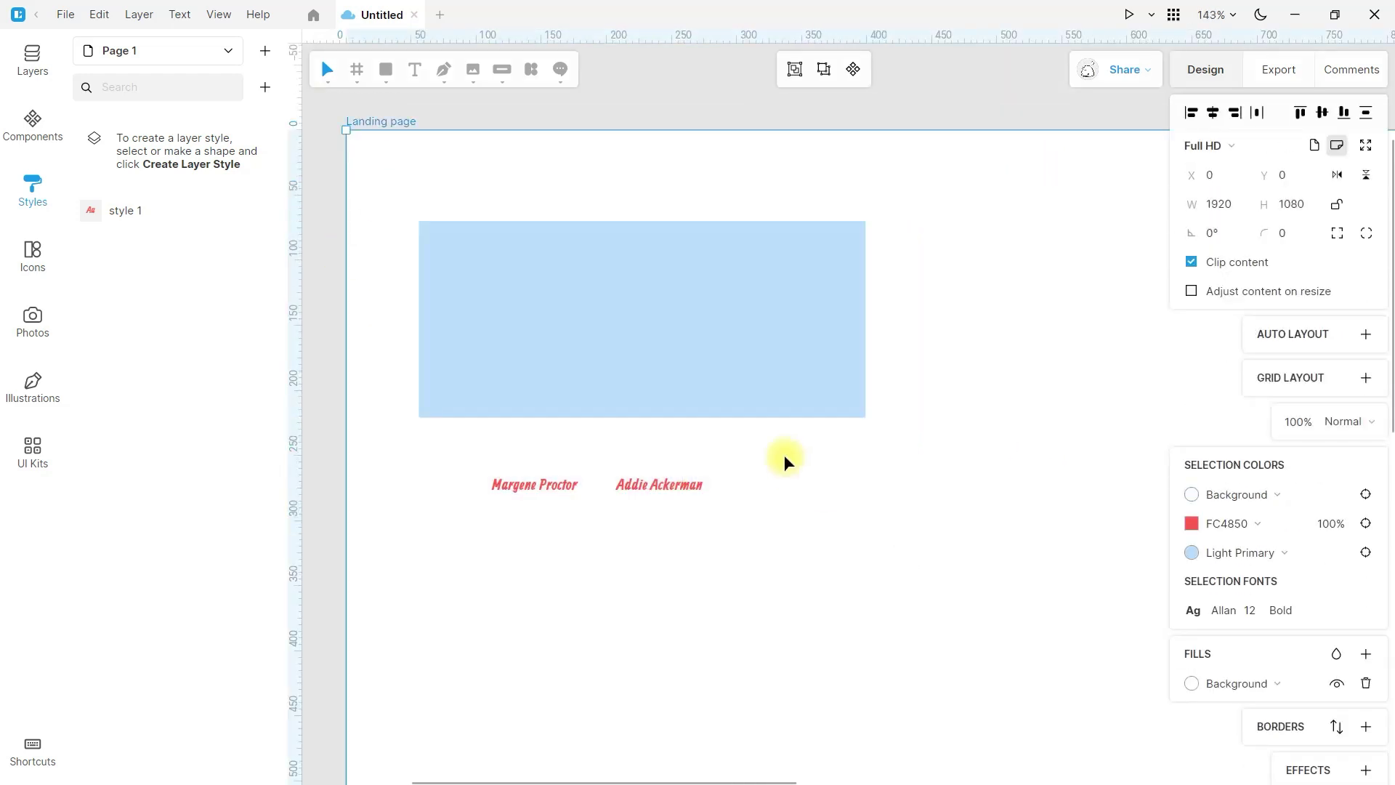
key("Escape")
left_click_drag(941, 223, 548, 558)
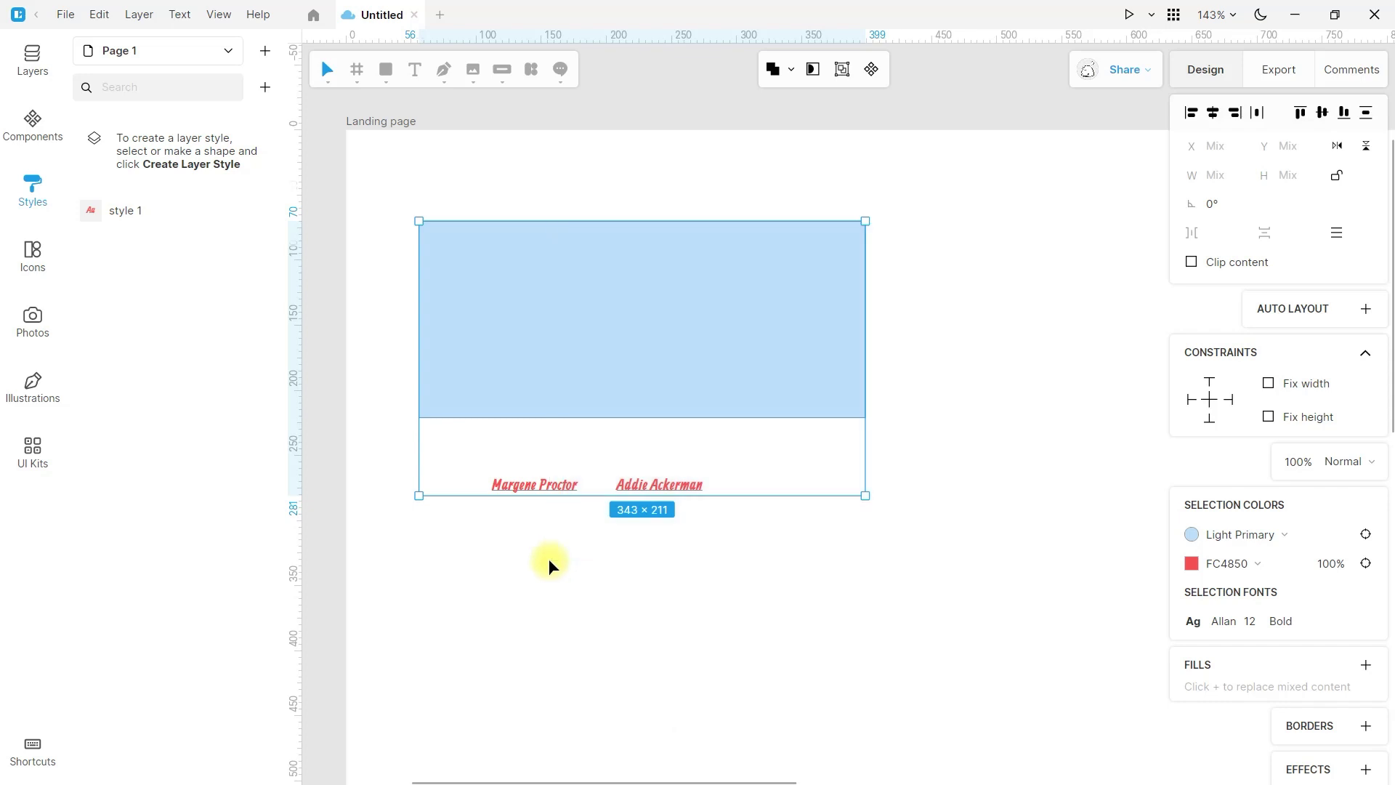
key("Delete")
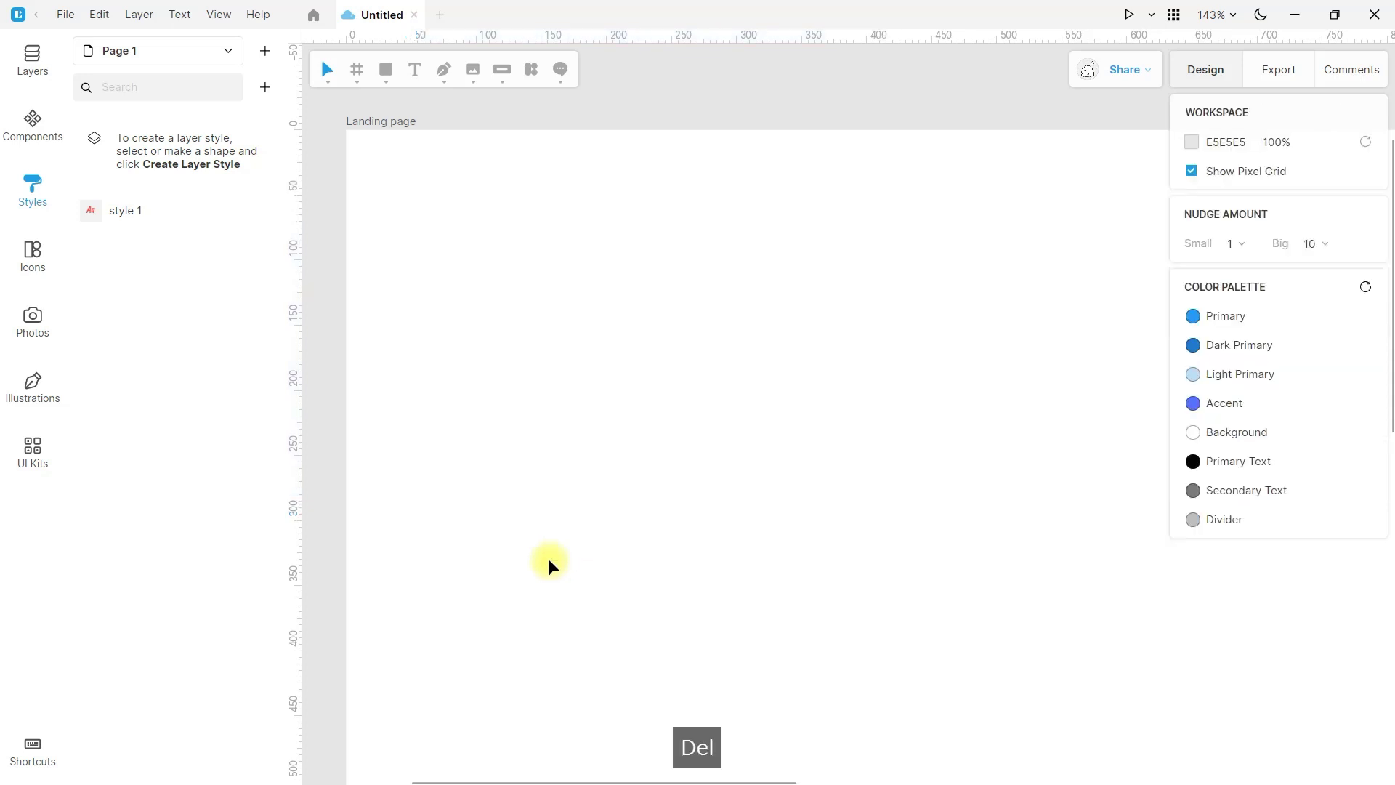
Show the icon library and look through its icon styles, such as iOS, Material, Windows 11 and SF
left_click(24, 256)
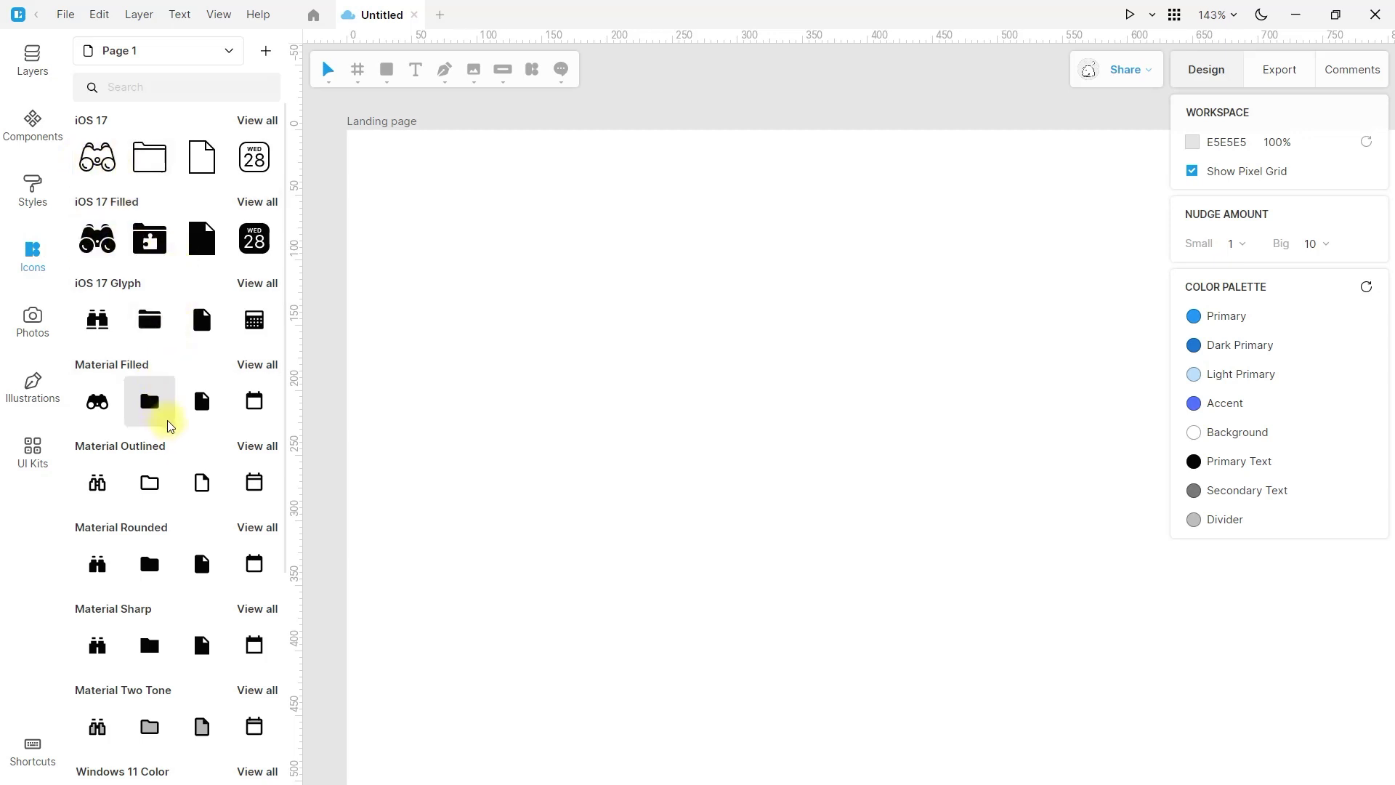
scroll(167, 420, "down", 5)
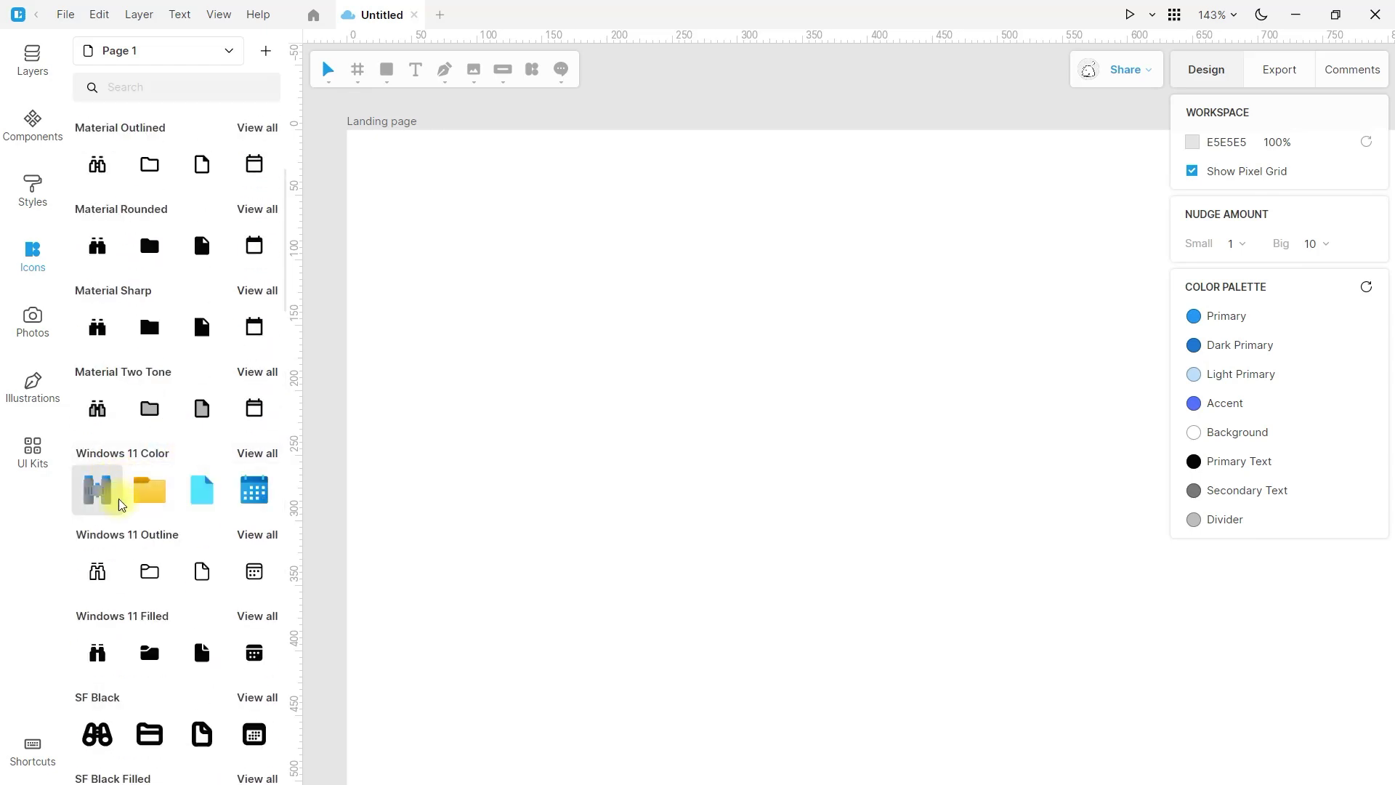
scroll(185, 514, "down", 2)
scroll(184, 516, "down", 1)
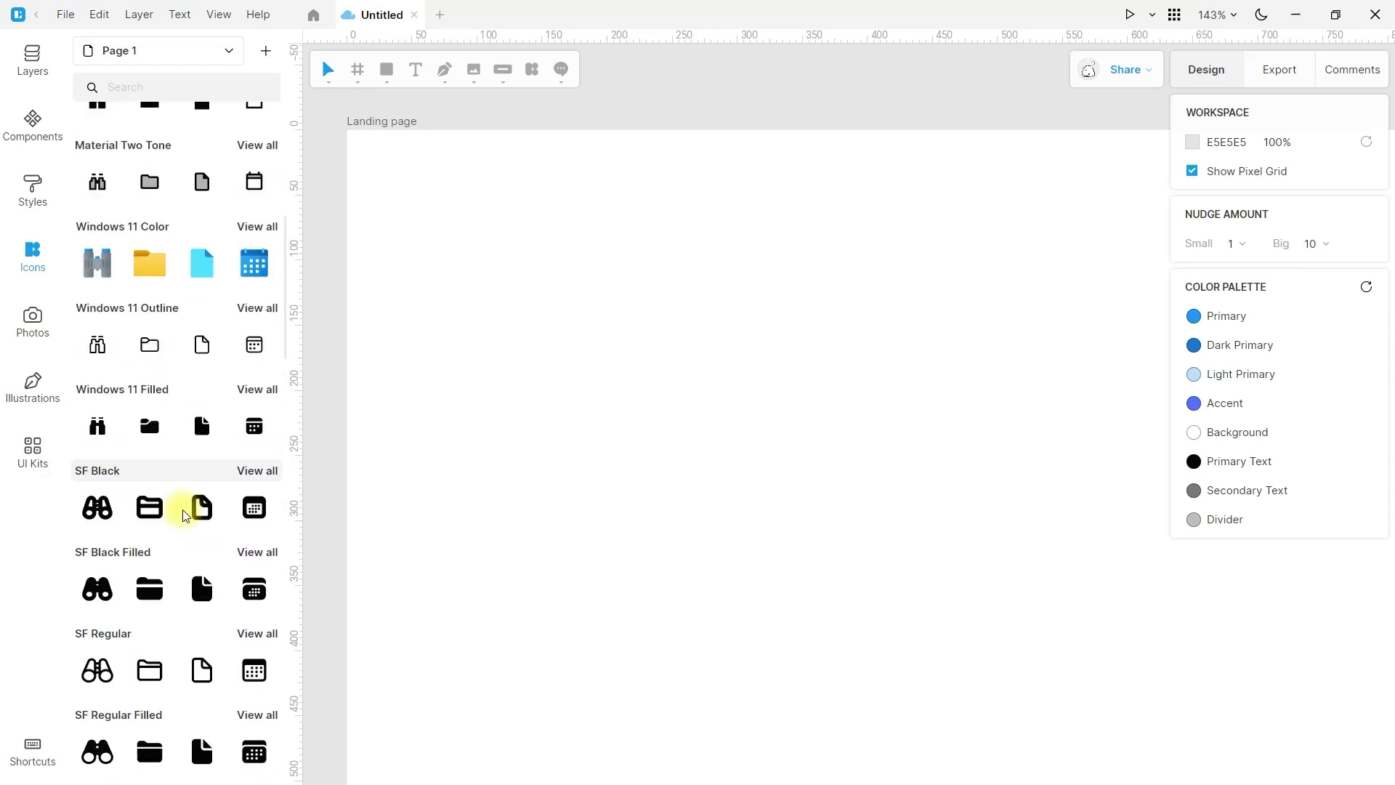
scroll(184, 515, "down", 5)
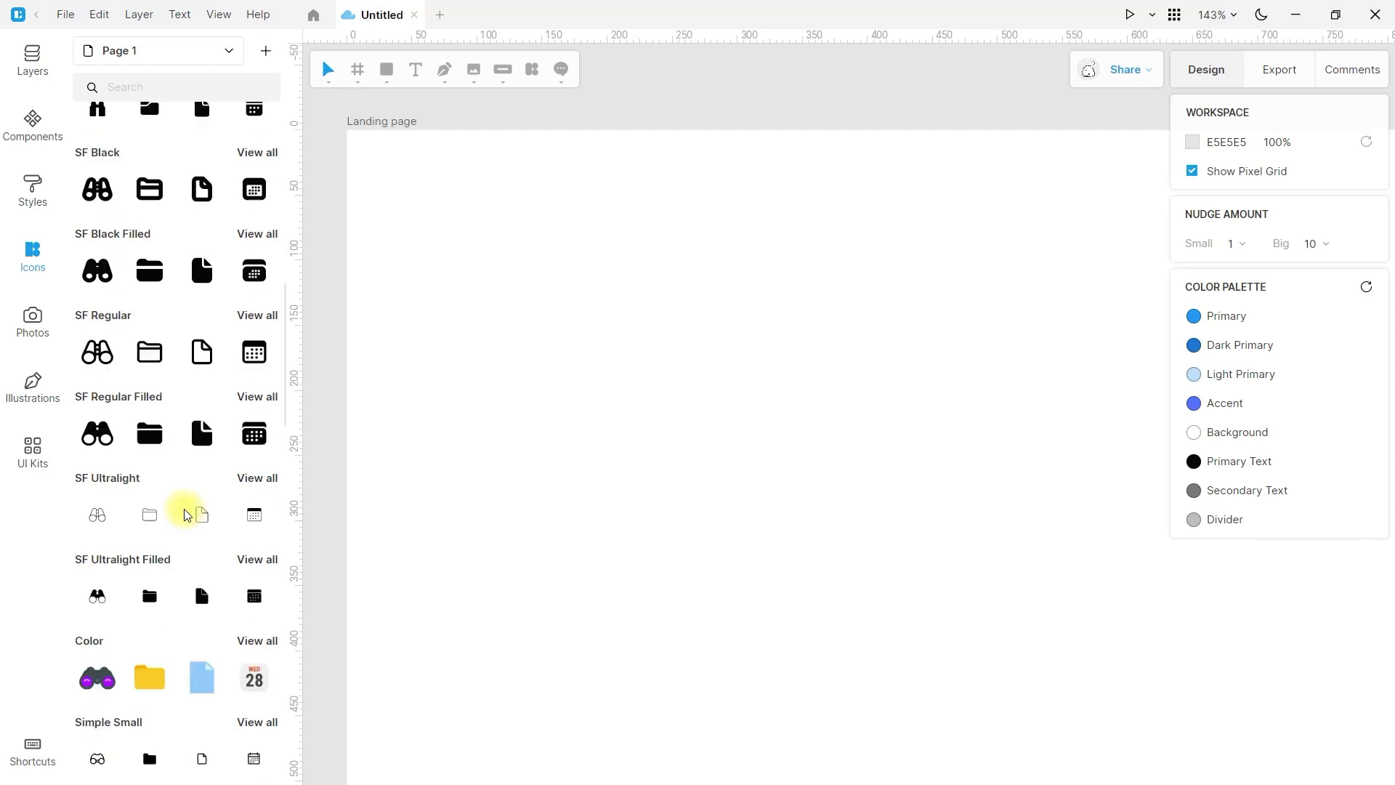
scroll(185, 508, "up", 10)
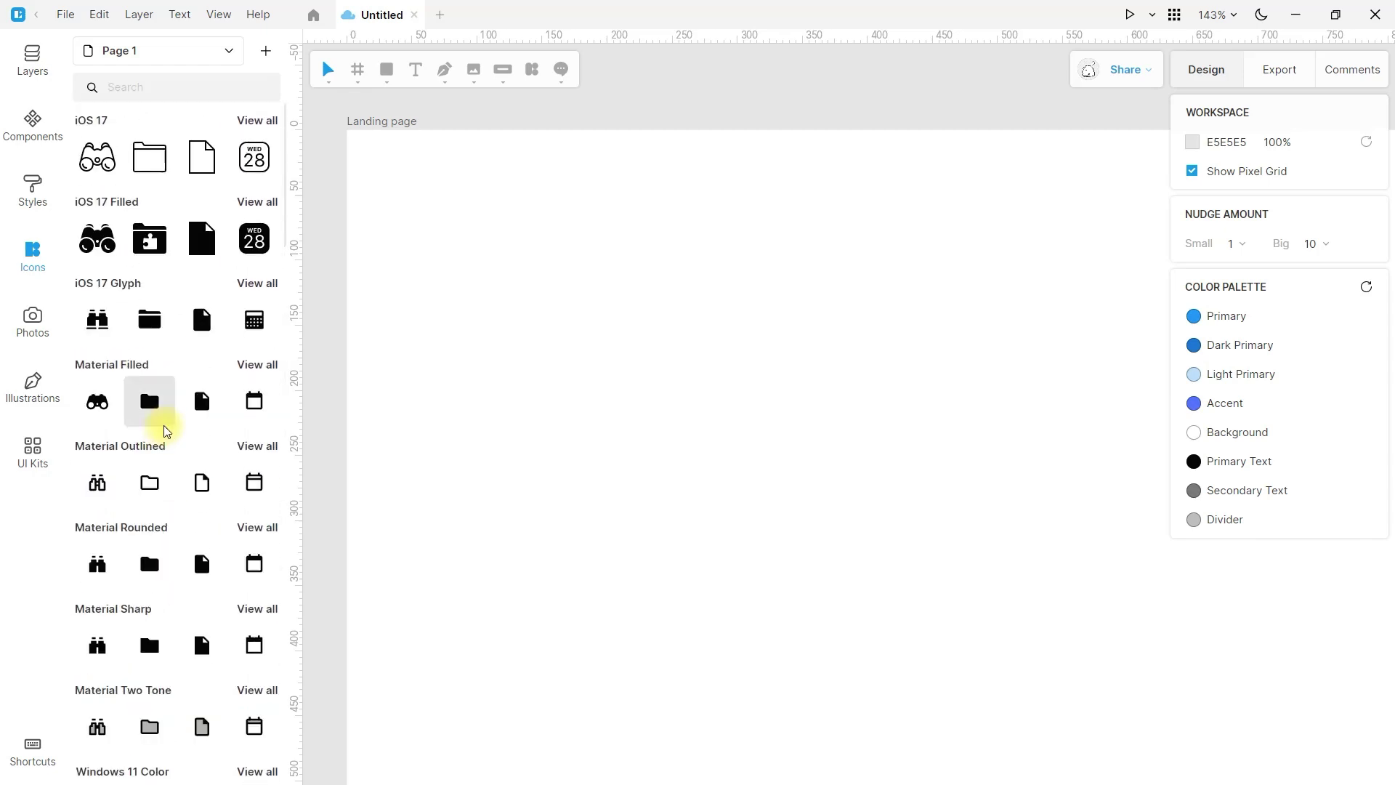
Search the icon library for "facebook"
left_click(143, 86)
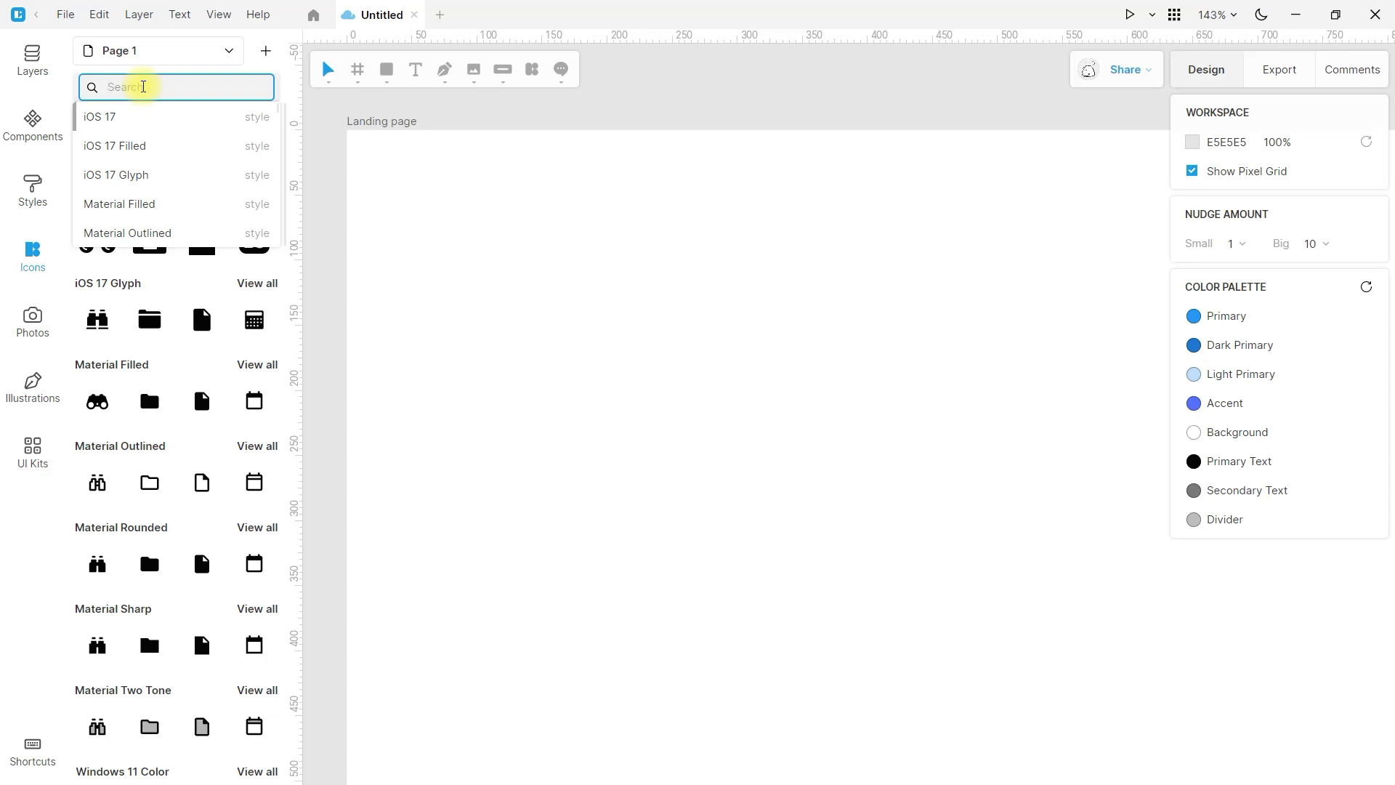
type("faceook")
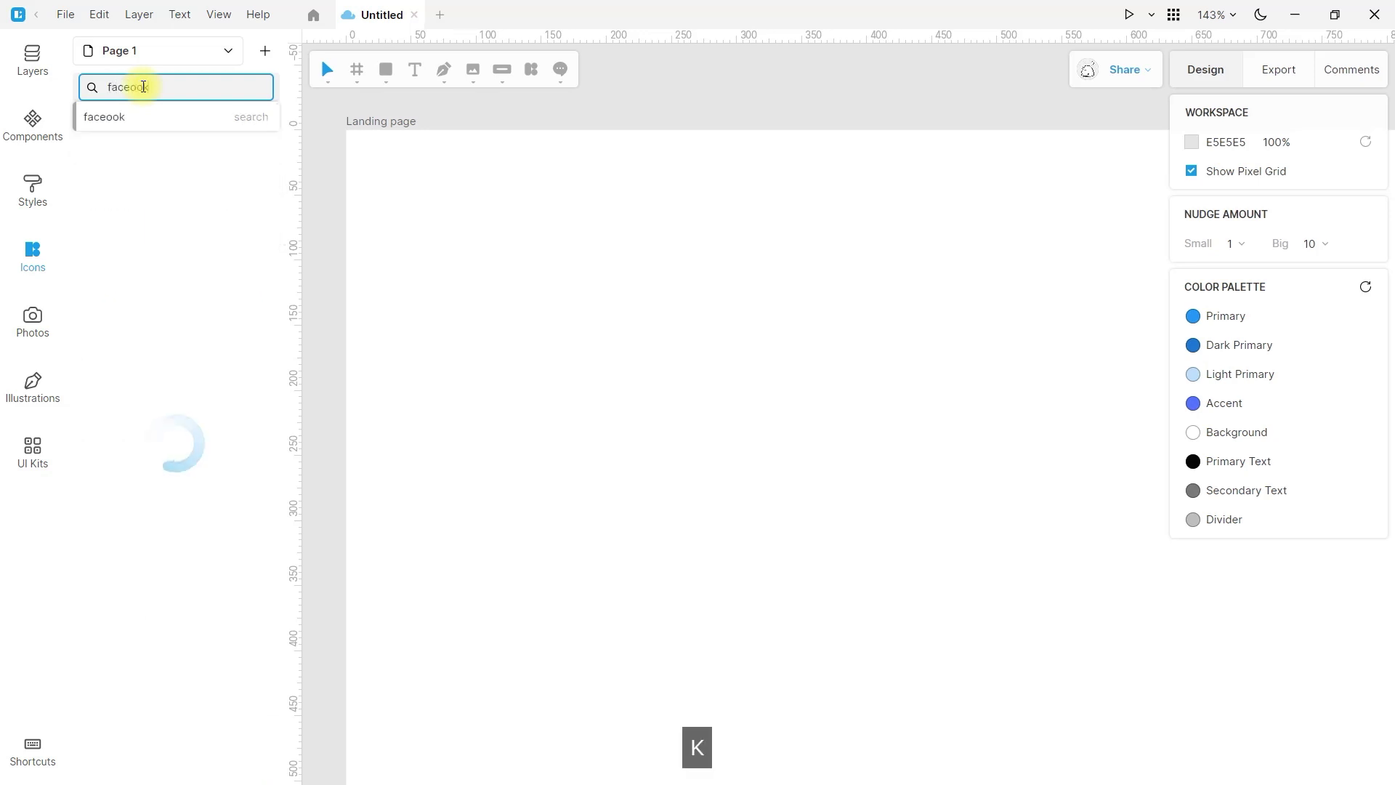
key("Left")
key("Left")
key("Left")
type("b")
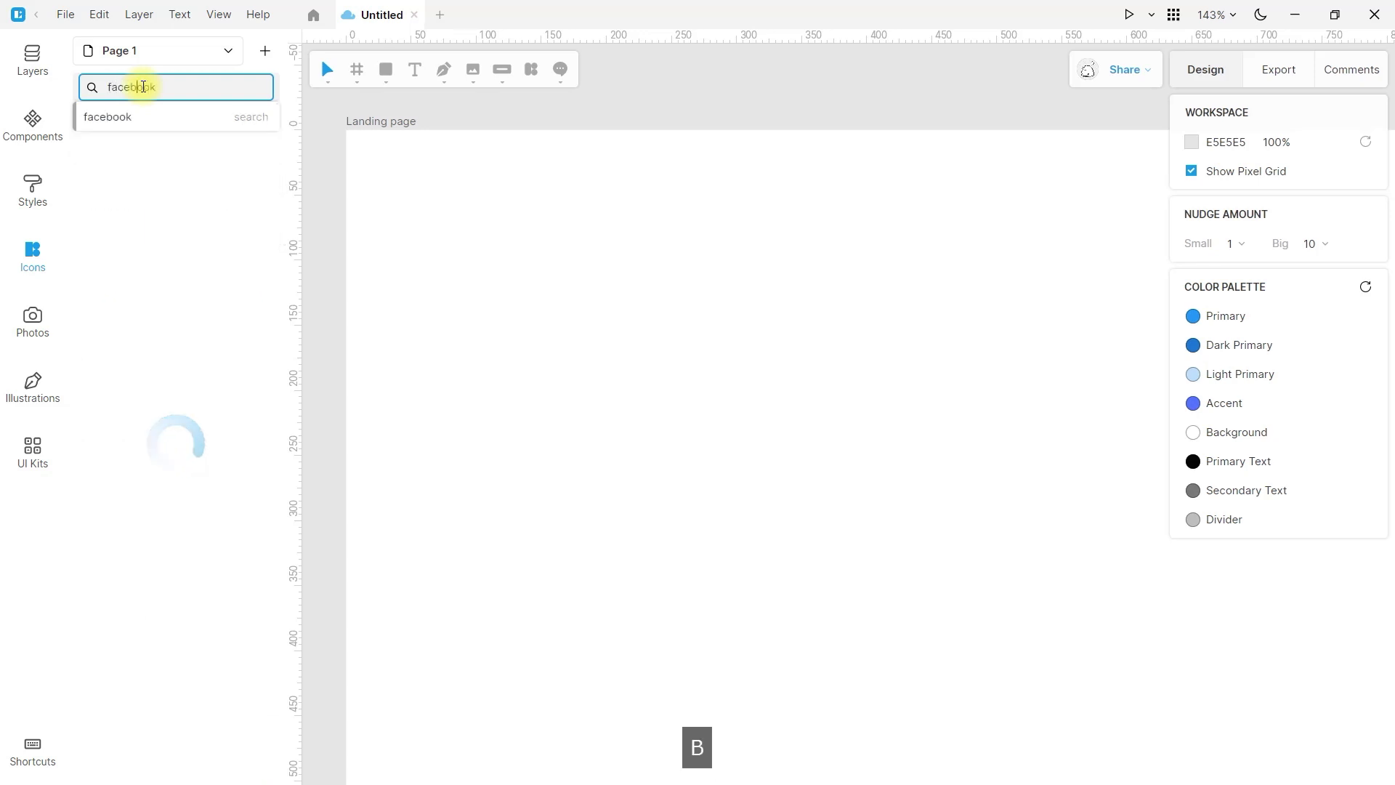
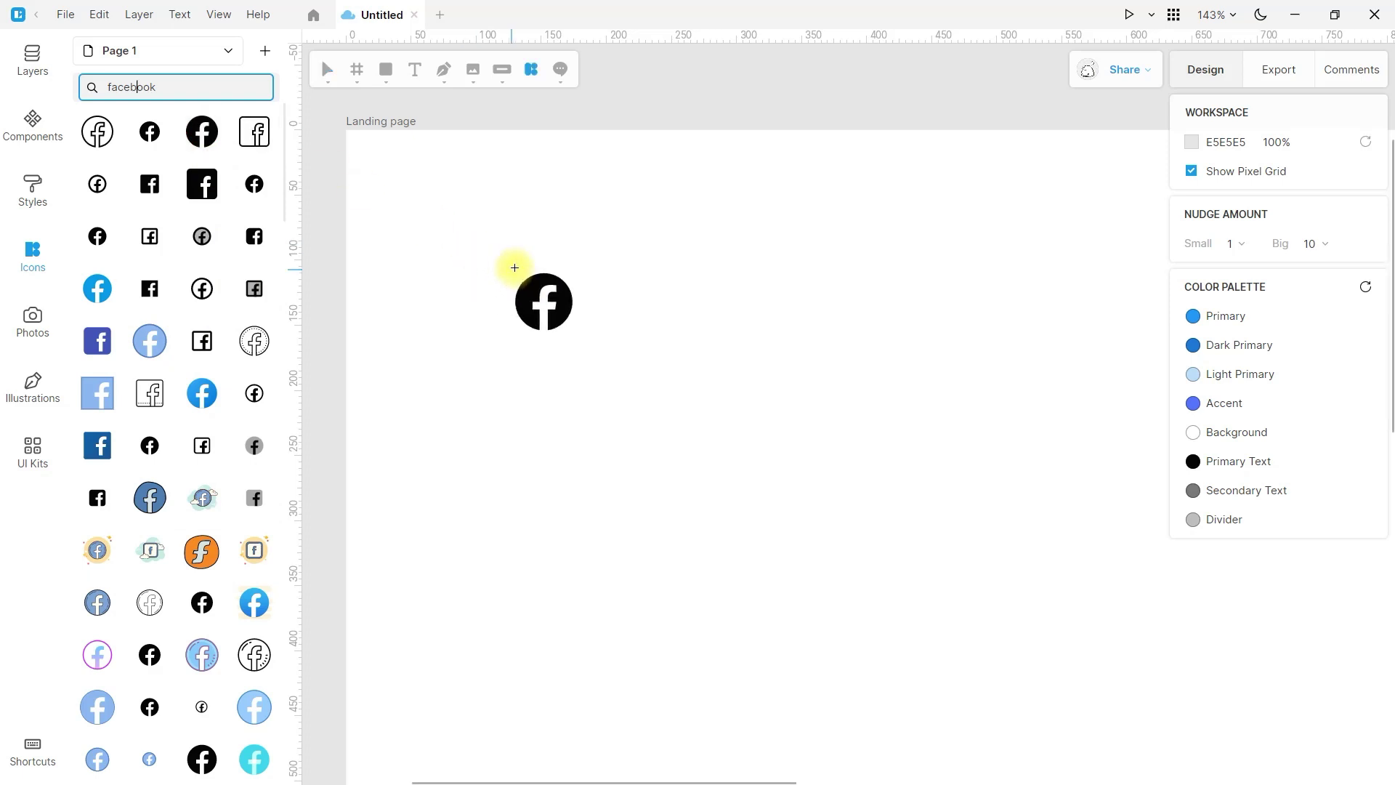
Place the solid round Facebook icon on the artboard at about X 129, Y 106 and color it blue (0081FF)
left_click(1194, 605)
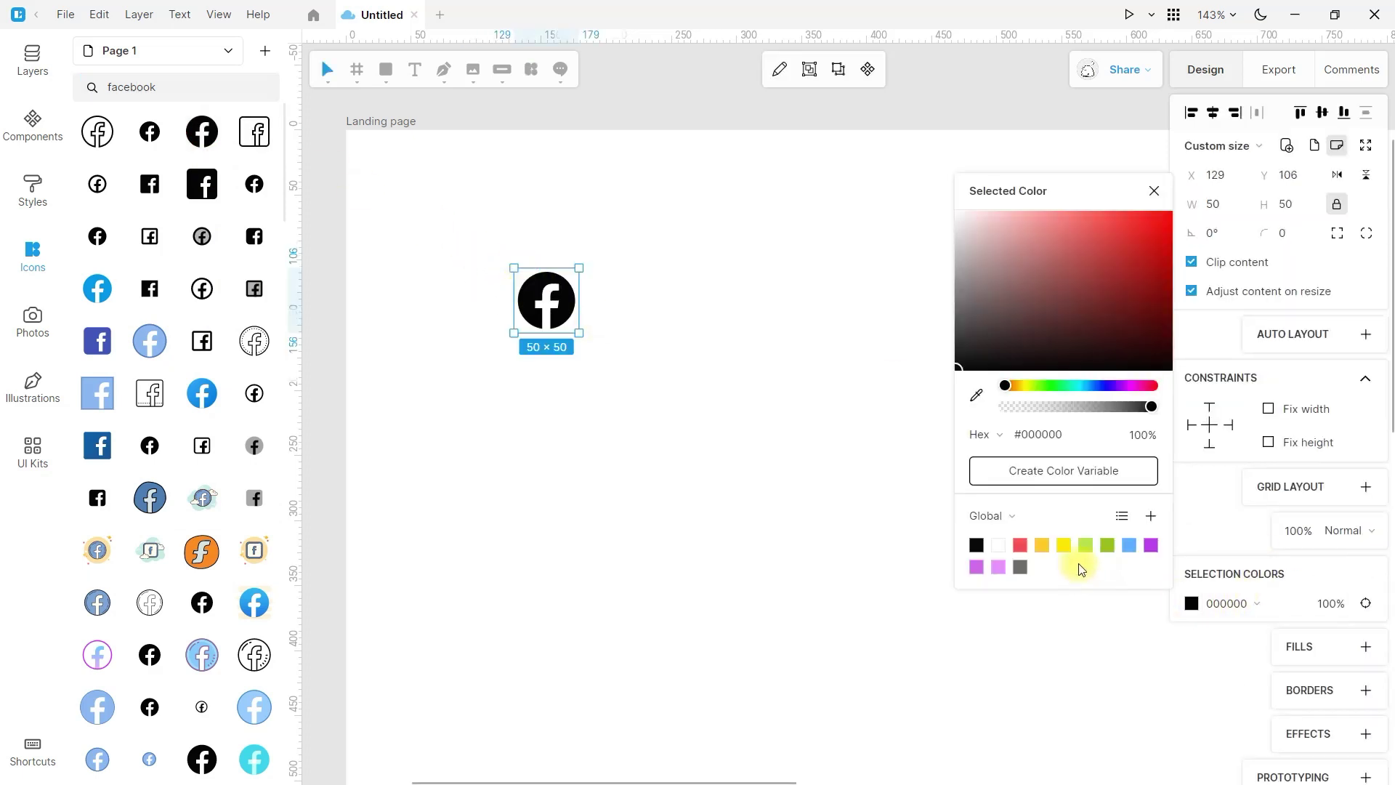
left_click(1129, 545)
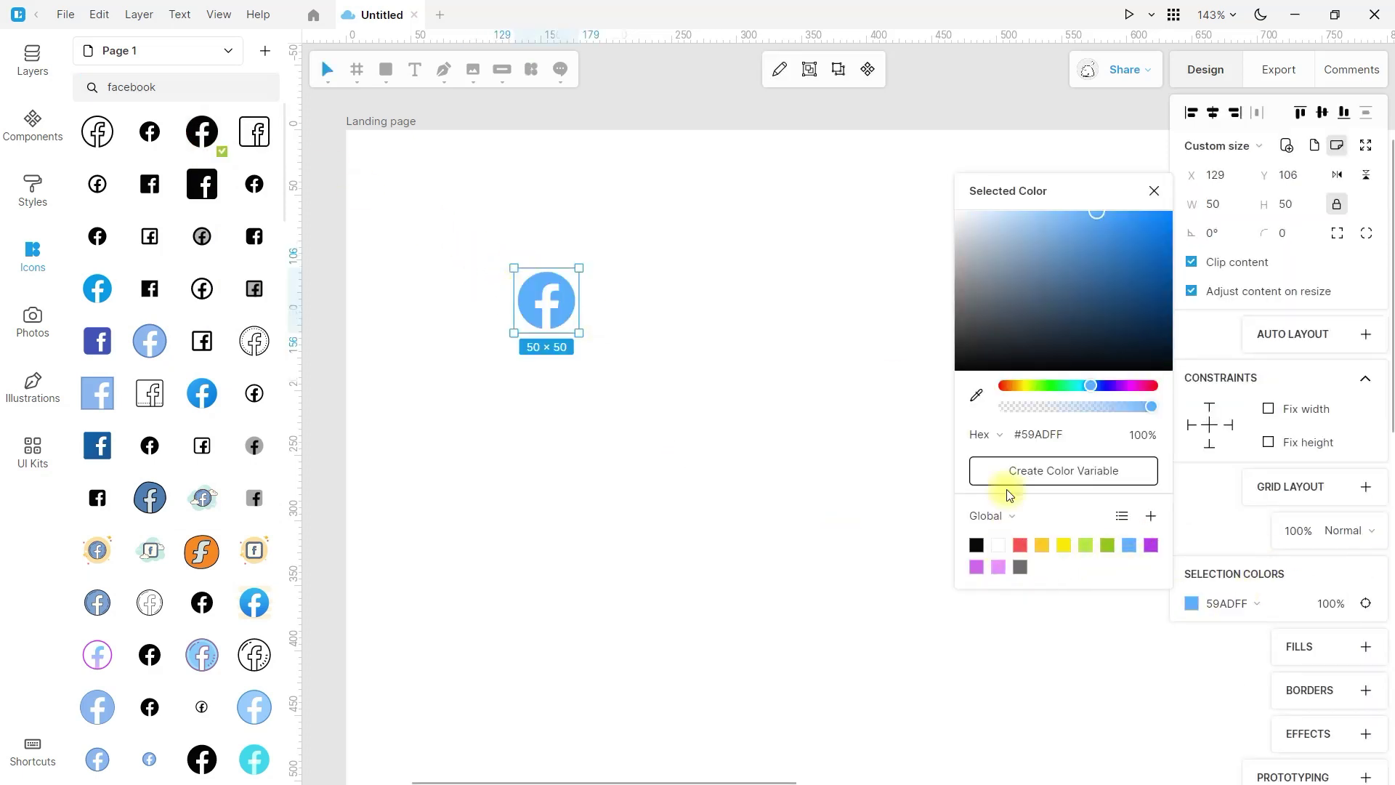
left_click_drag(1094, 244, 1173, 208)
left_click(661, 341)
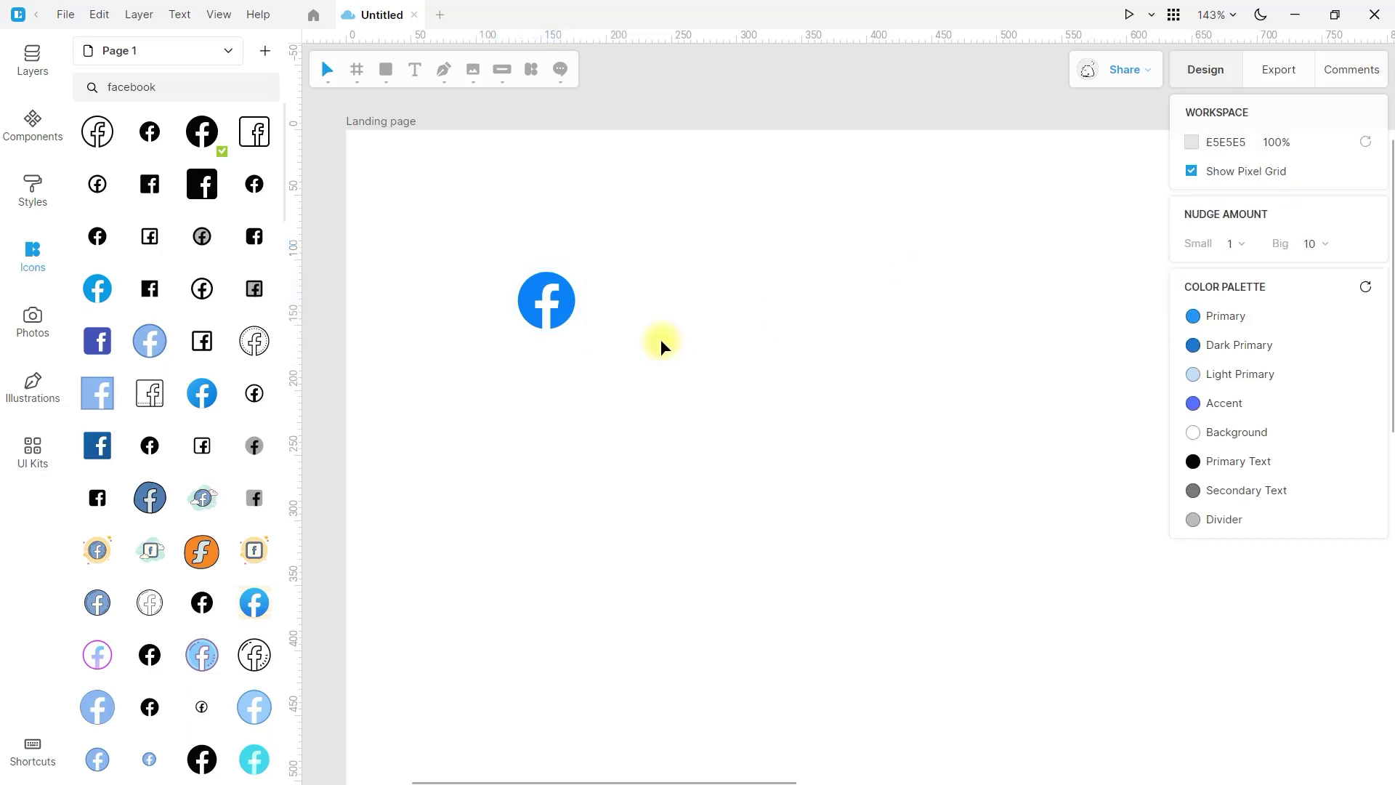
Edit the Facebook icon's path, stretching the upper right point of the f's crossbar outward to about X 44.5, Y 25
left_click(530, 306)
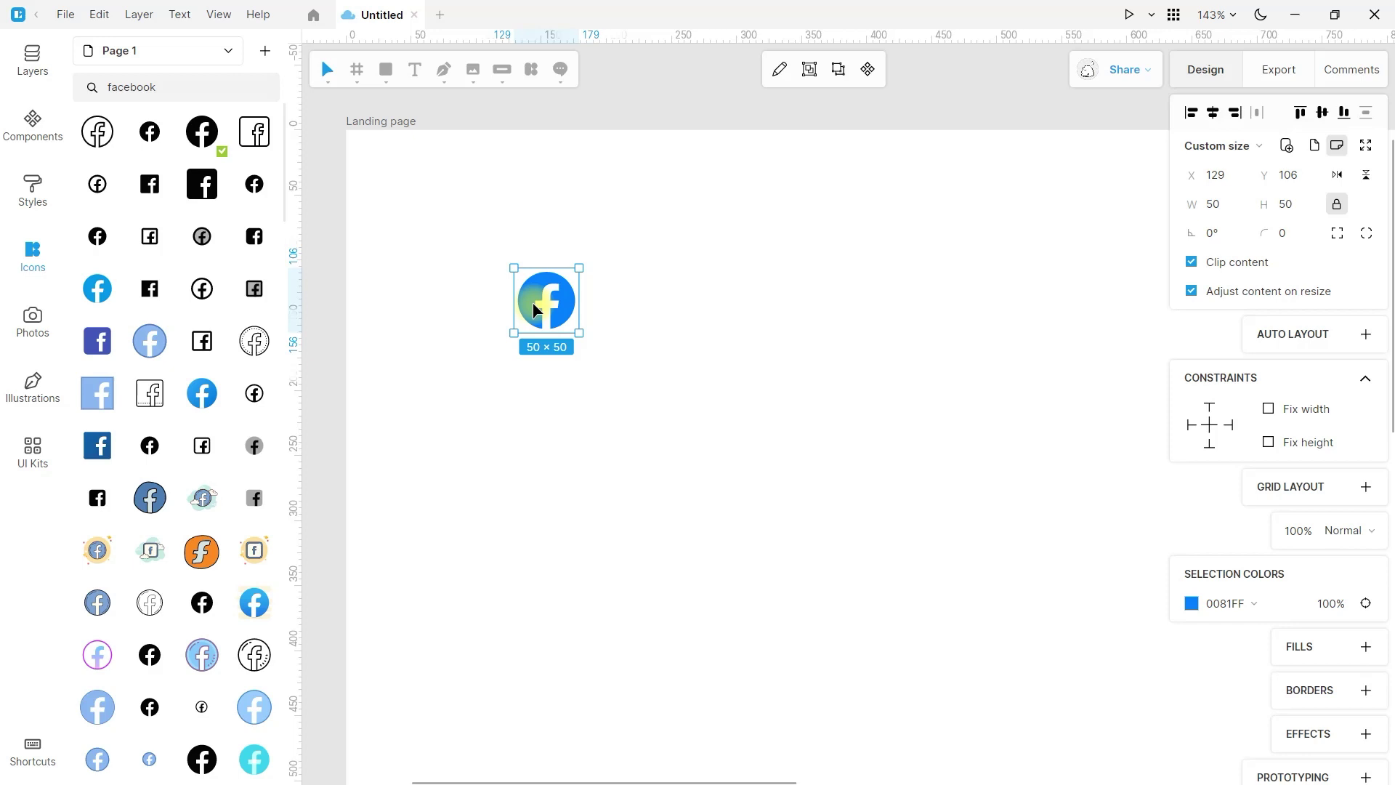
double_click(534, 309)
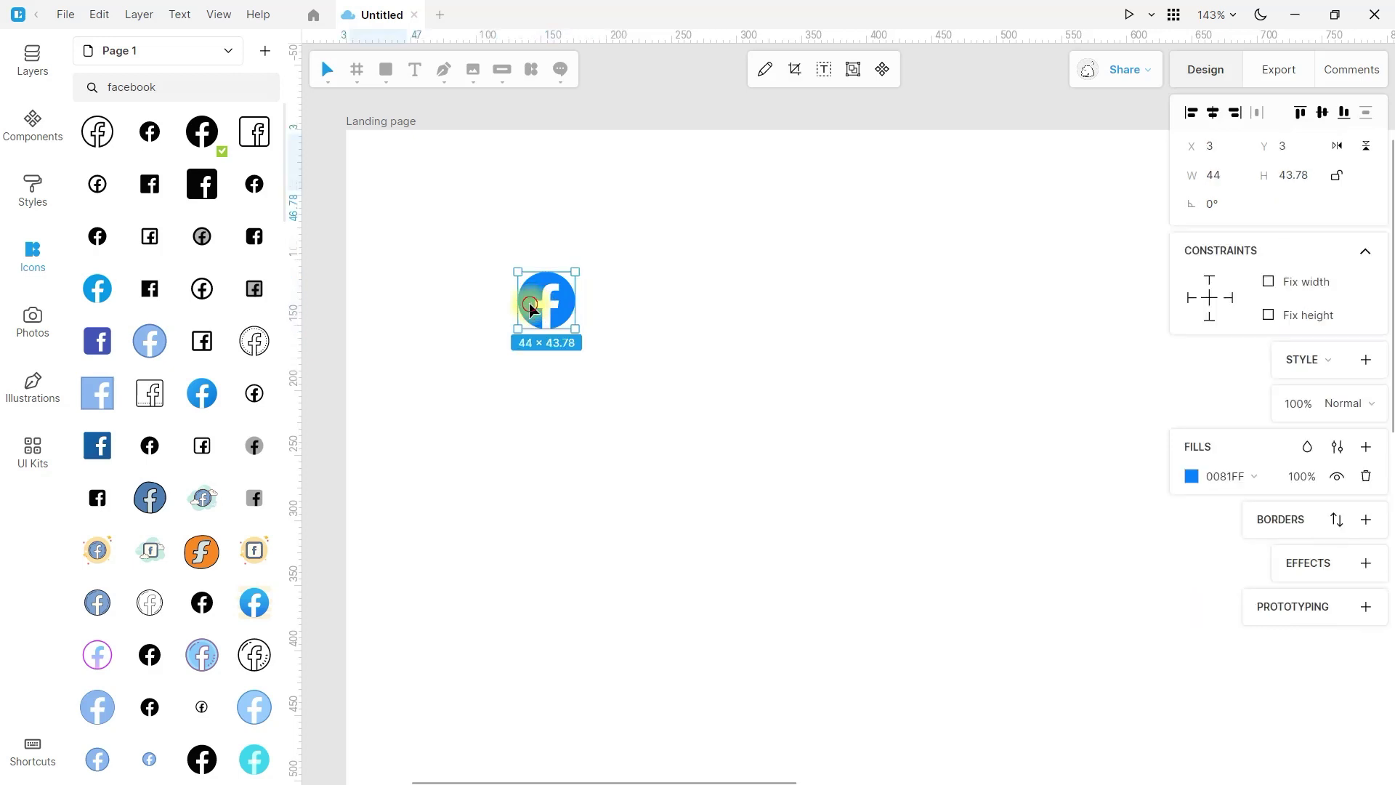
double_click(531, 306)
scroll(529, 291, "up", 8)
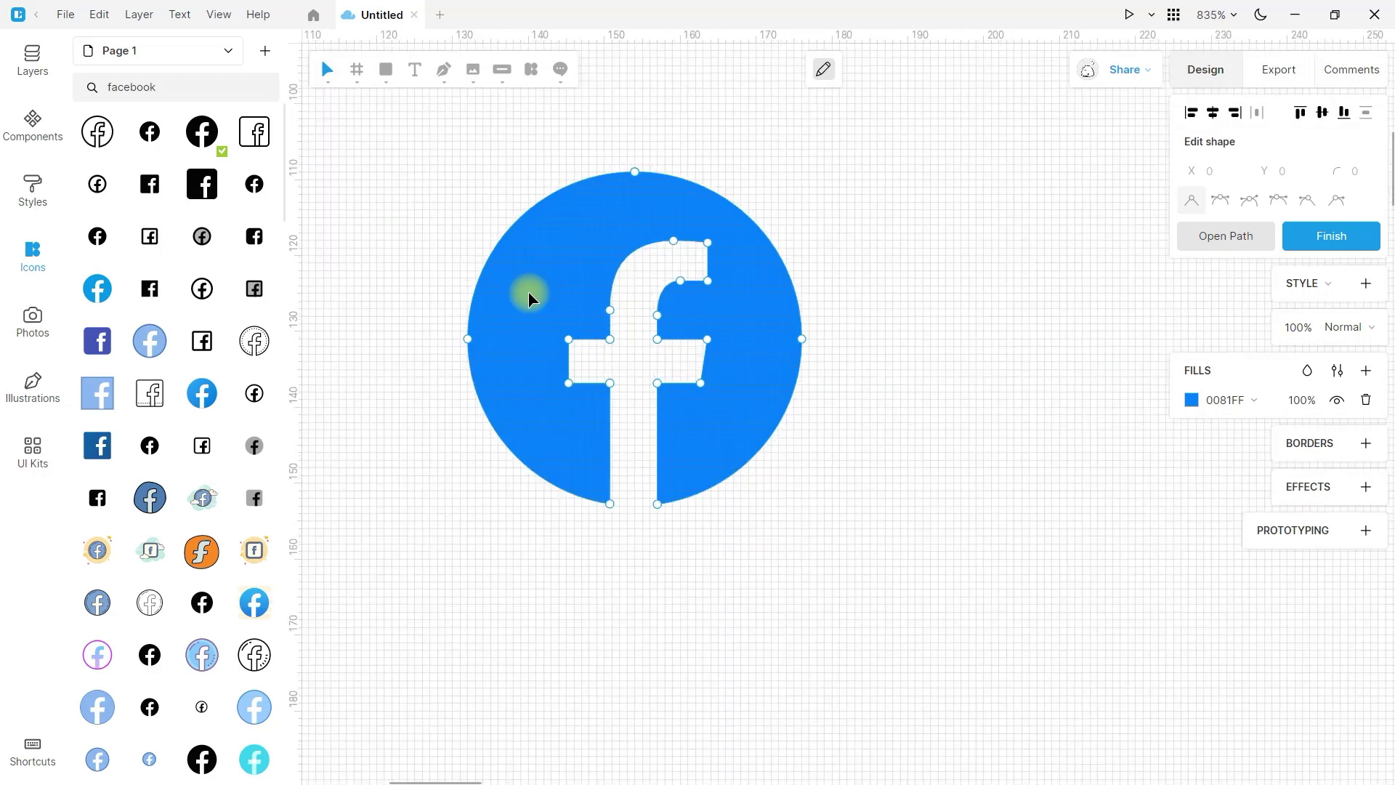
left_click_drag(709, 339, 782, 339)
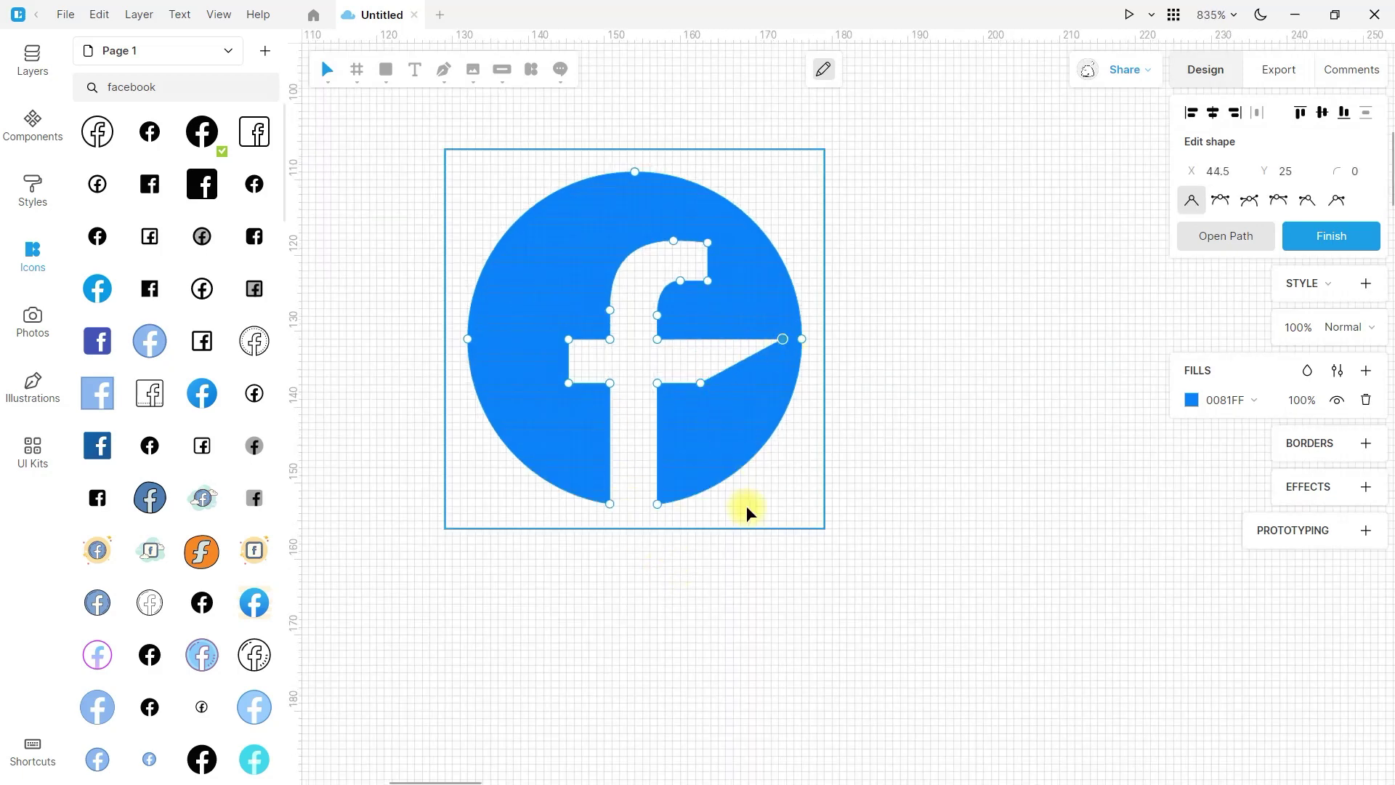
left_click(750, 618)
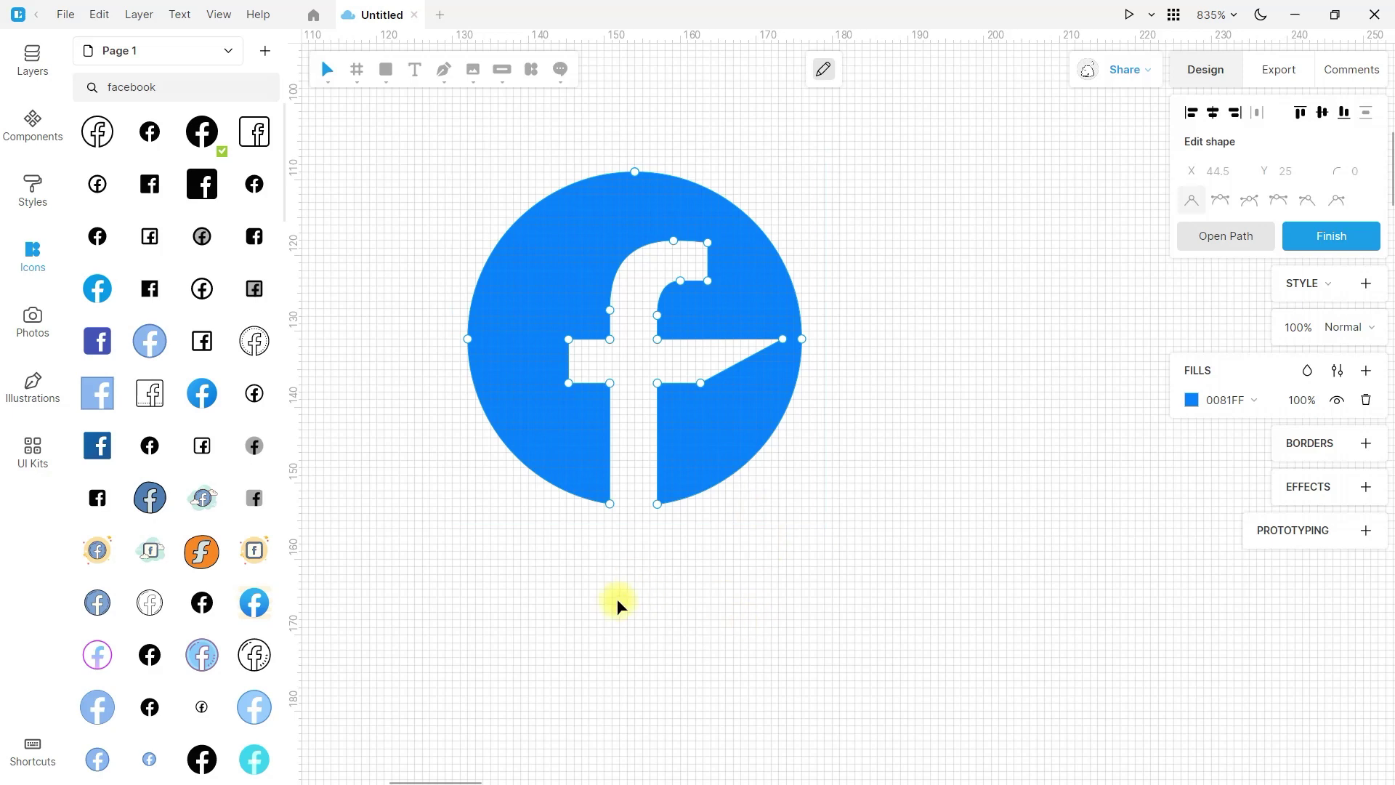
key("Escape")
key("Escape")
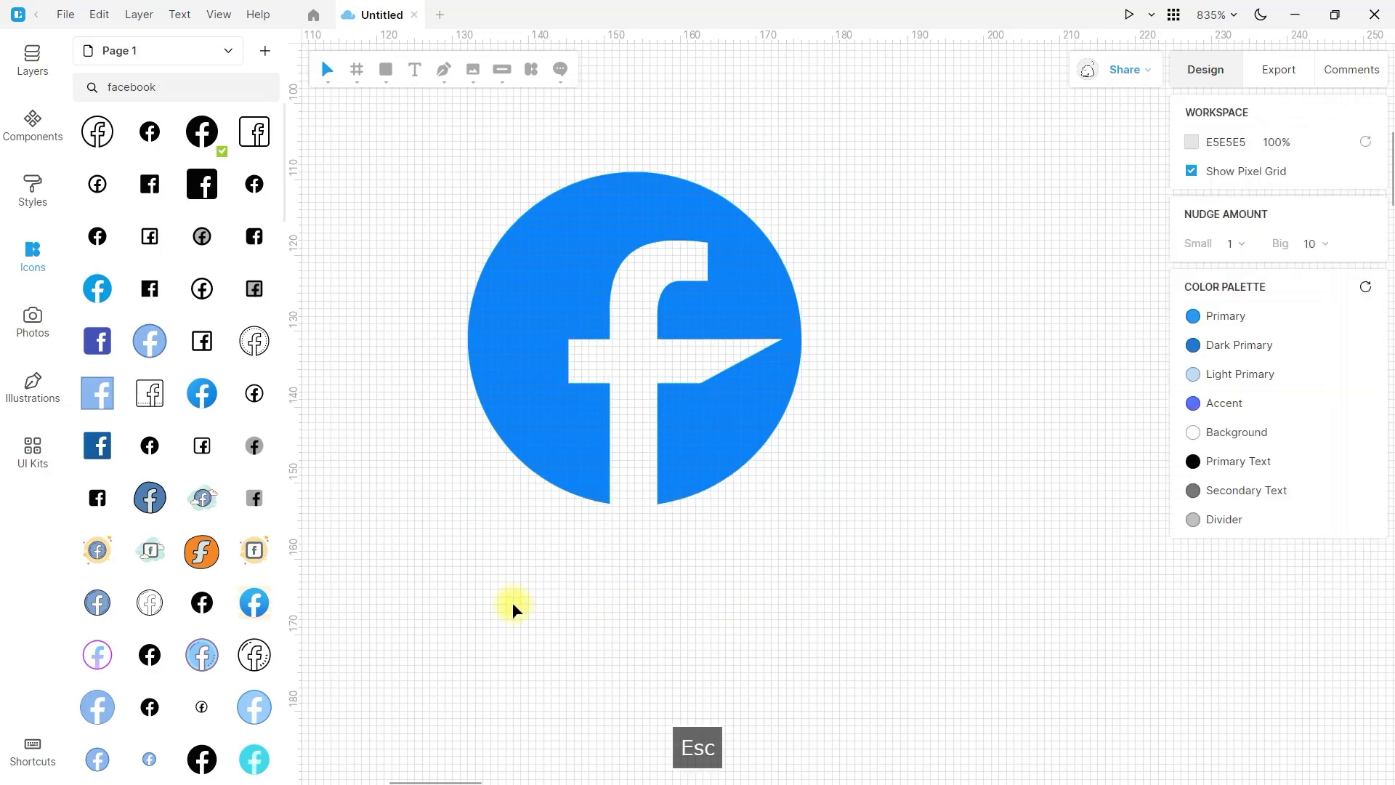
Undo the path edit, the recoloring and the placement of the Facebook icon
key("ctrl+z")
key("ctrl+z")
key("ctrl+z")
key("ctrl+z")
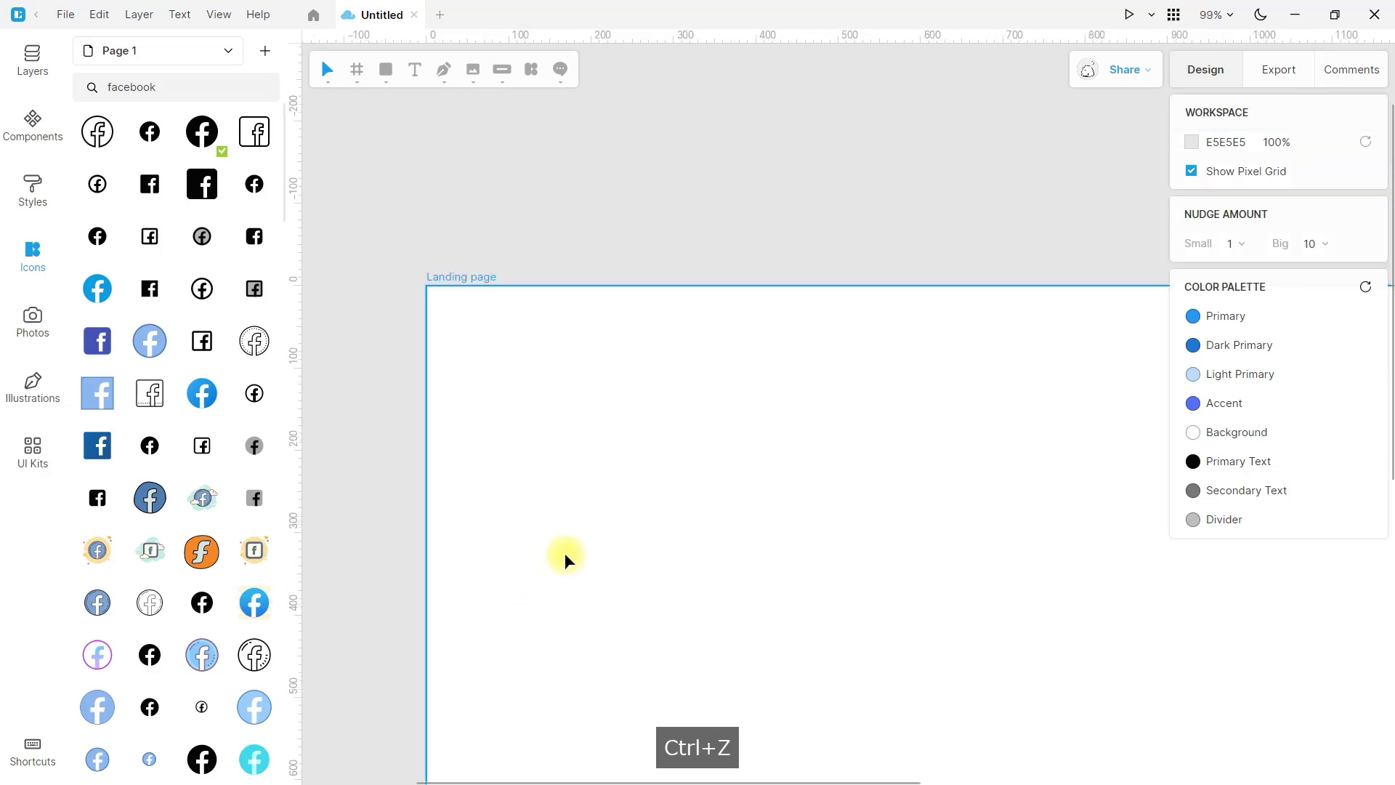
Place the forest railway bridge photo from the photo library at the artboard's upper left corner (X 0, Y 0), about 689 × 459
scroll(565, 553, "down", 2)
key("space")
left_click_drag(501, 541, 566, 317)
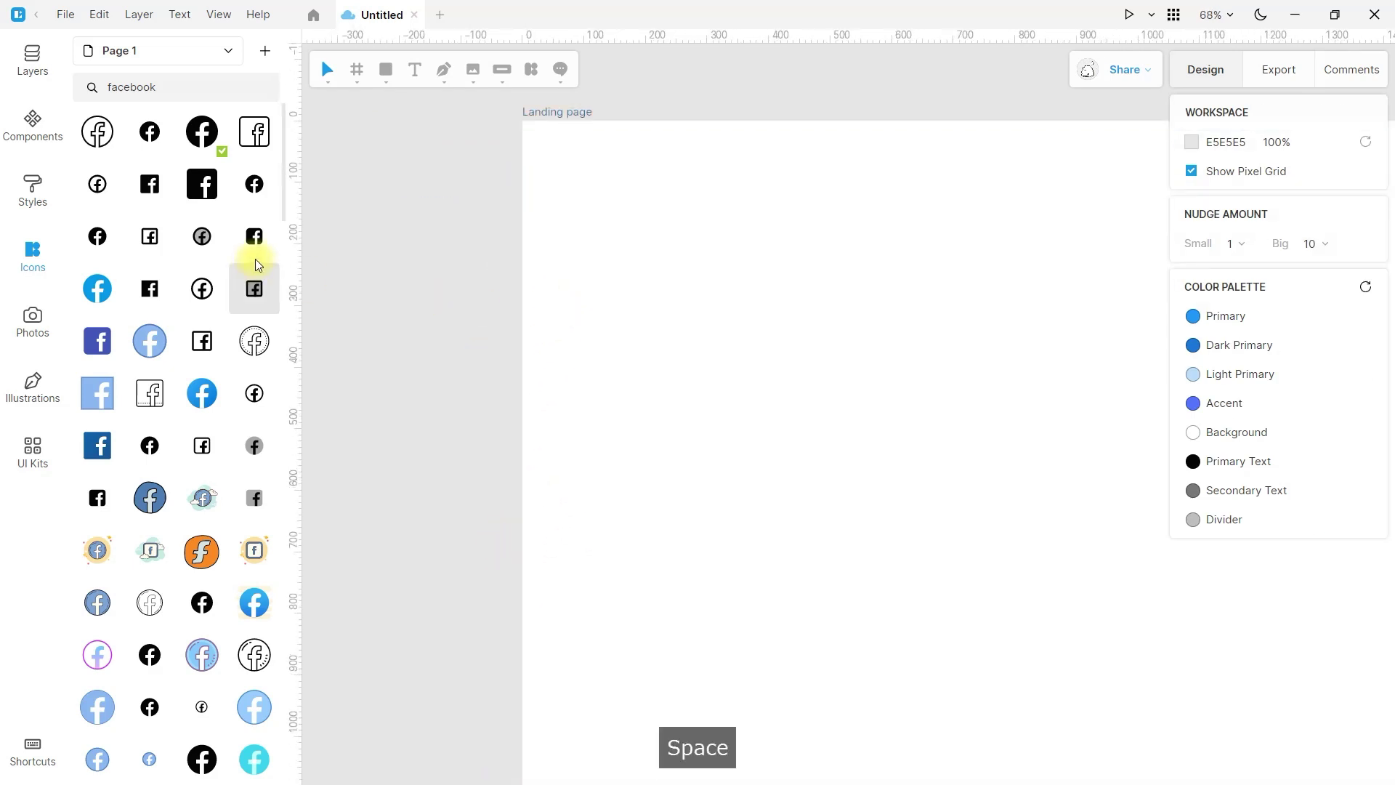
left_click(32, 317)
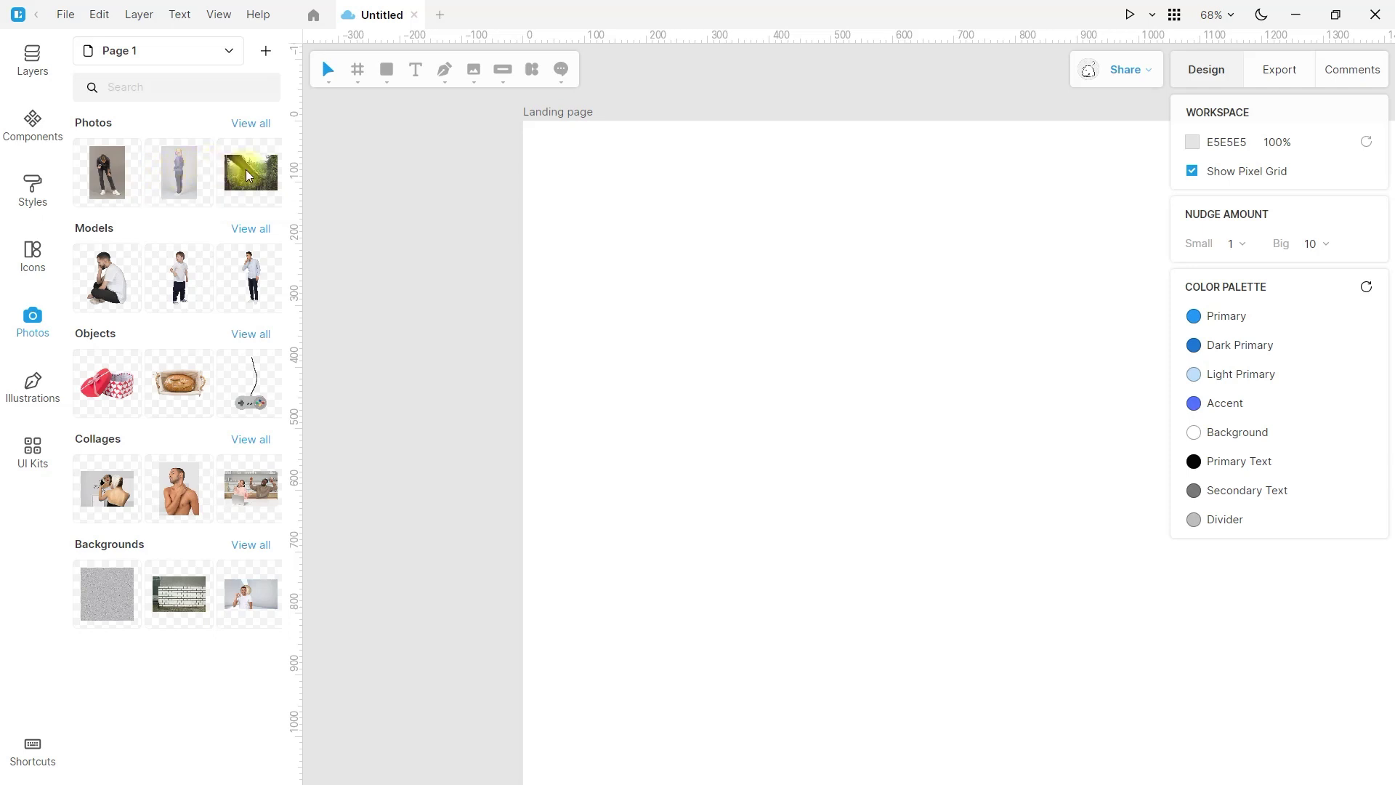
left_click_drag(248, 168, 603, 287)
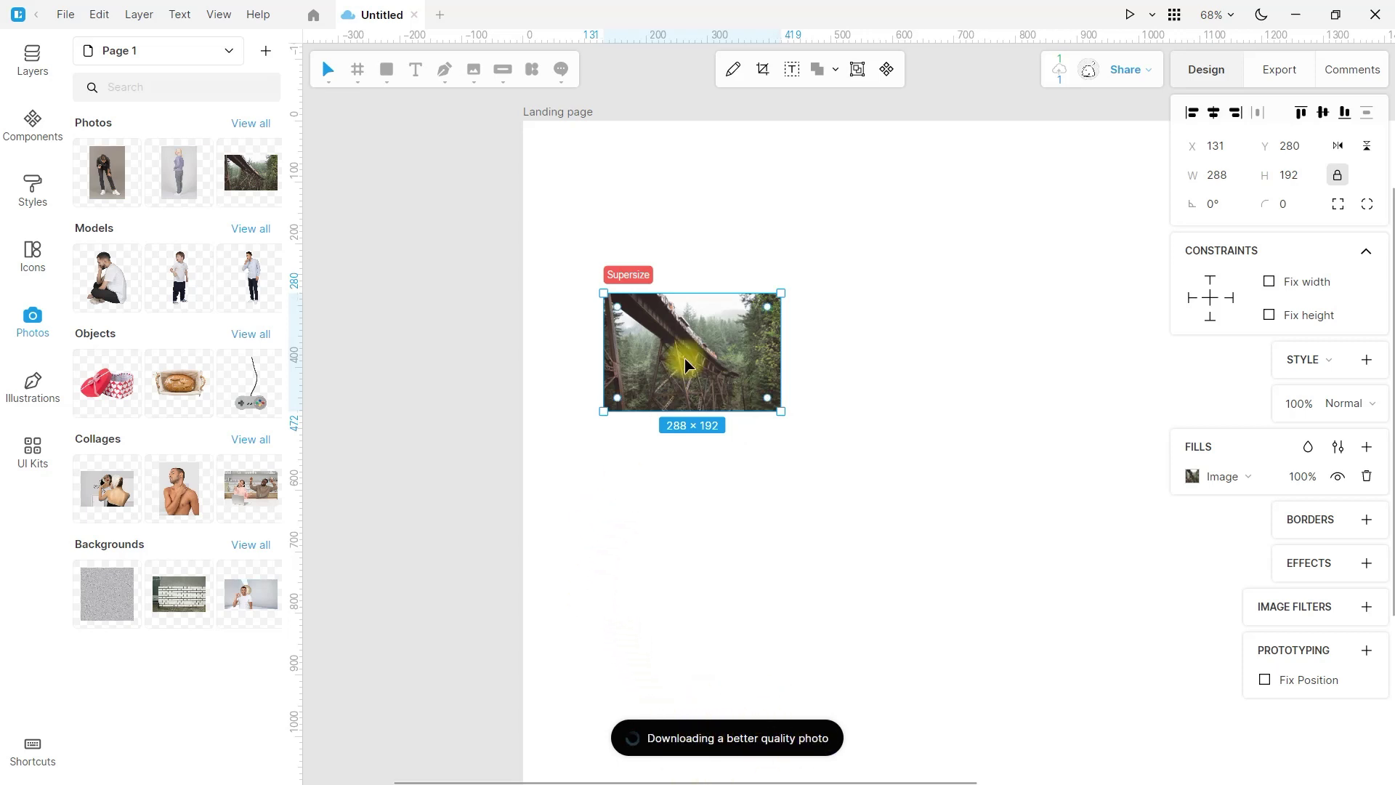
left_click_drag(779, 411, 1025, 521)
left_click_drag(778, 459, 695, 305)
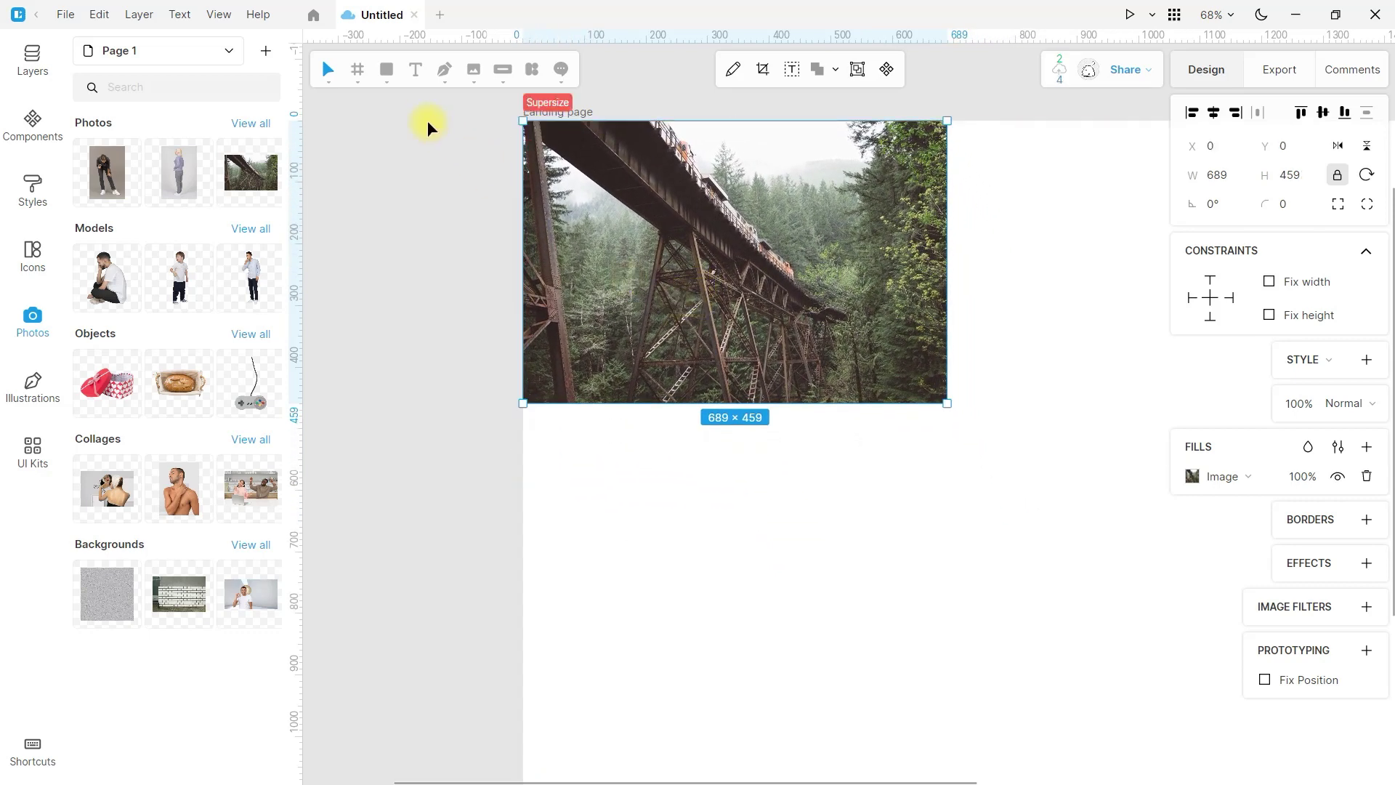
Draw a closed freeform shape with curved edges using the Pen tool below the photo, about 303 × 315
left_click(357, 69)
left_click(387, 69)
left_click(443, 70)
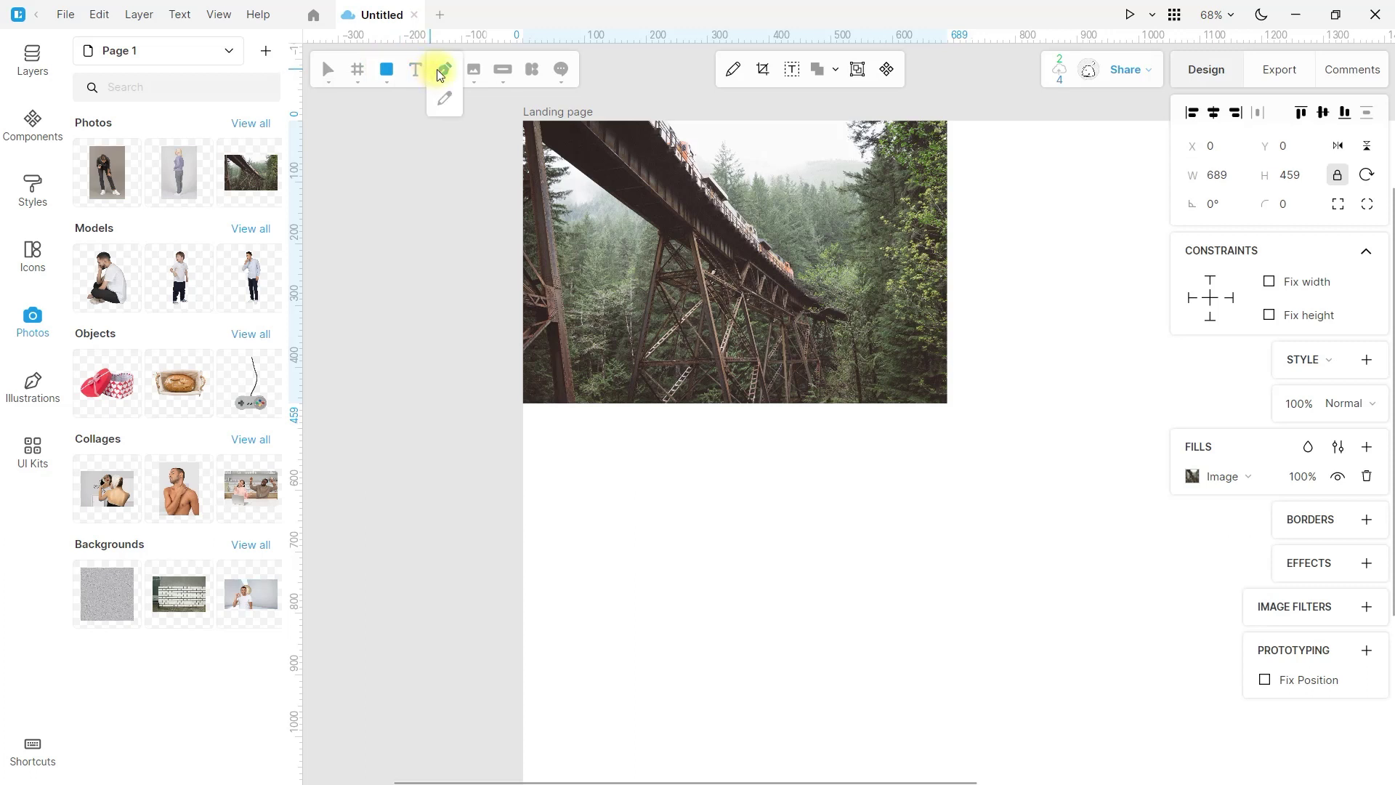
left_click(686, 521)
left_click(852, 588)
left_click_drag(705, 691, 704, 535)
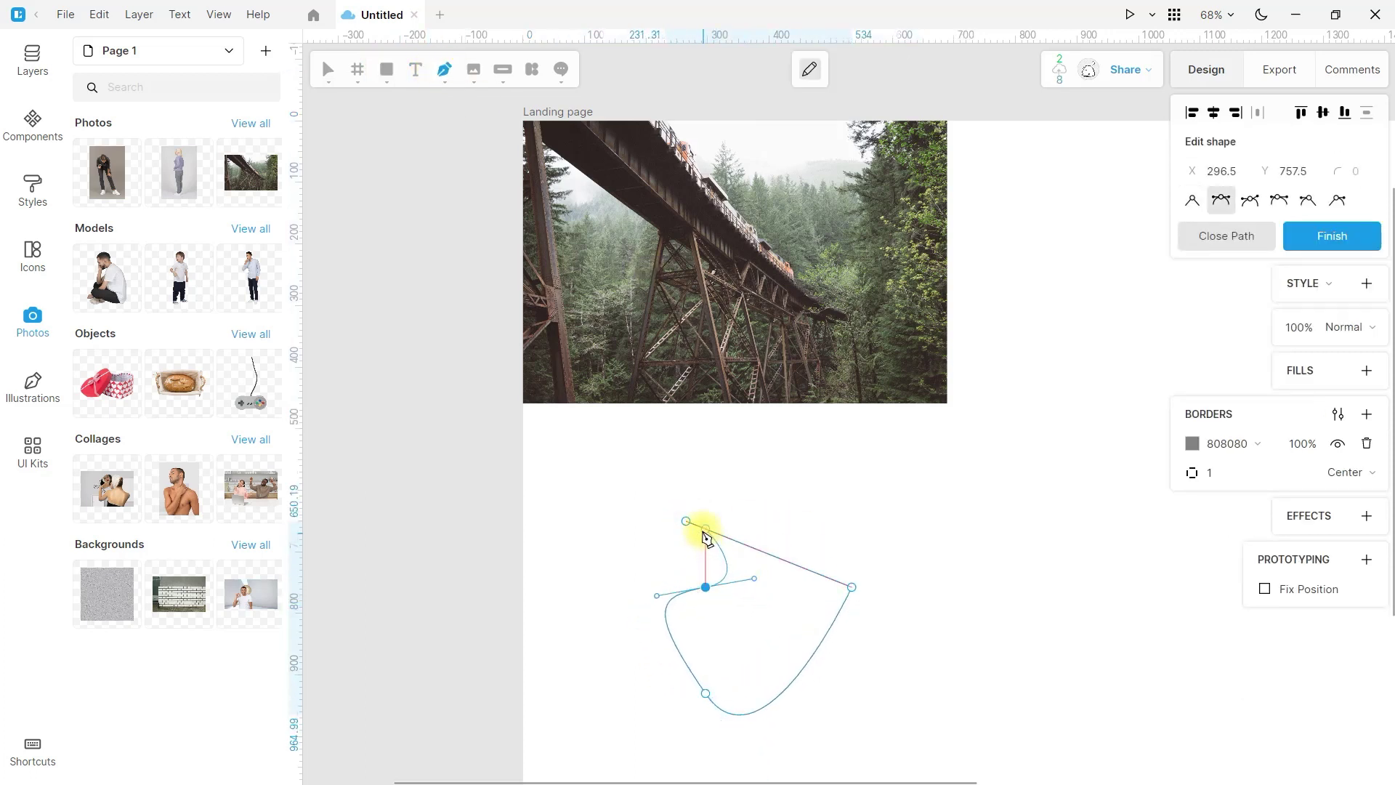
left_click(688, 522)
left_click(592, 558)
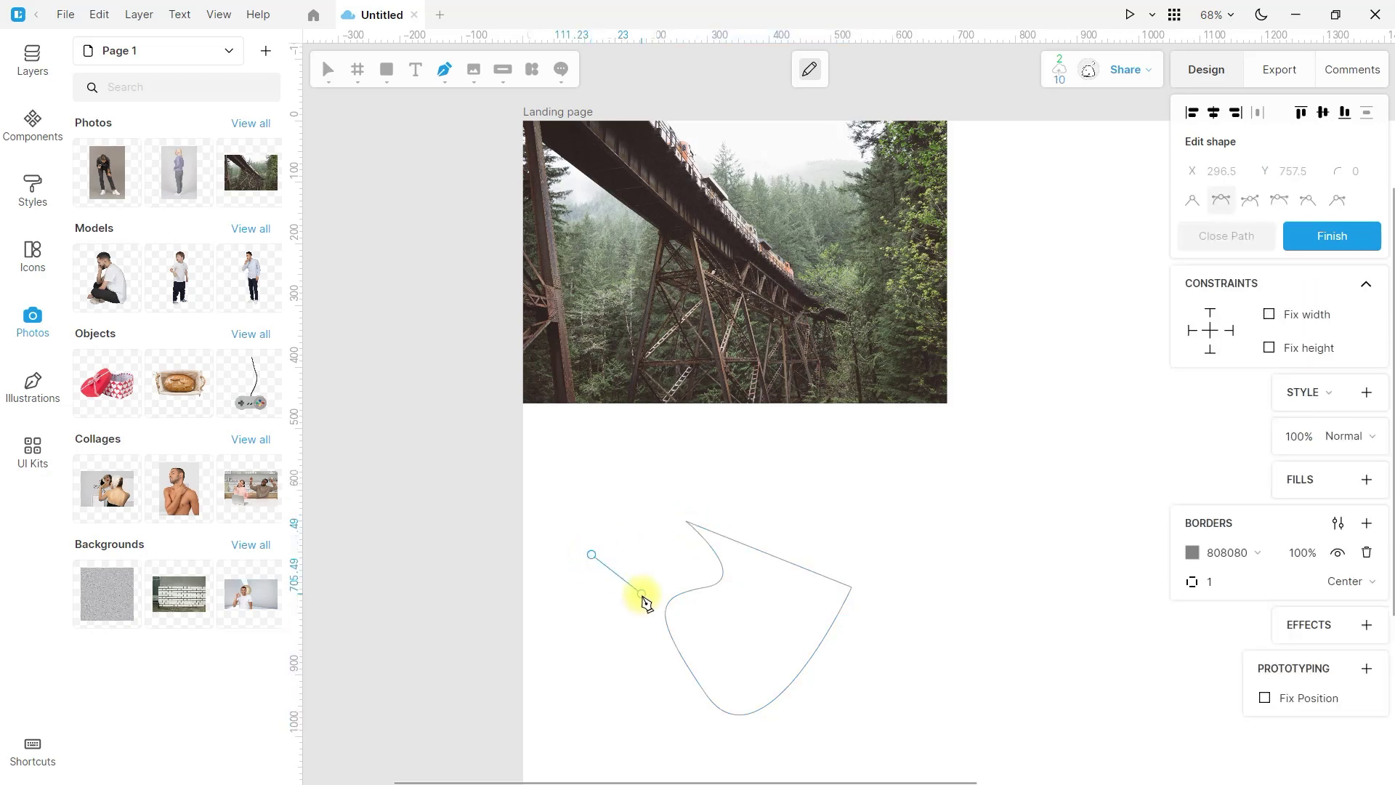
scroll(639, 591, "down", 2)
key("Escape")
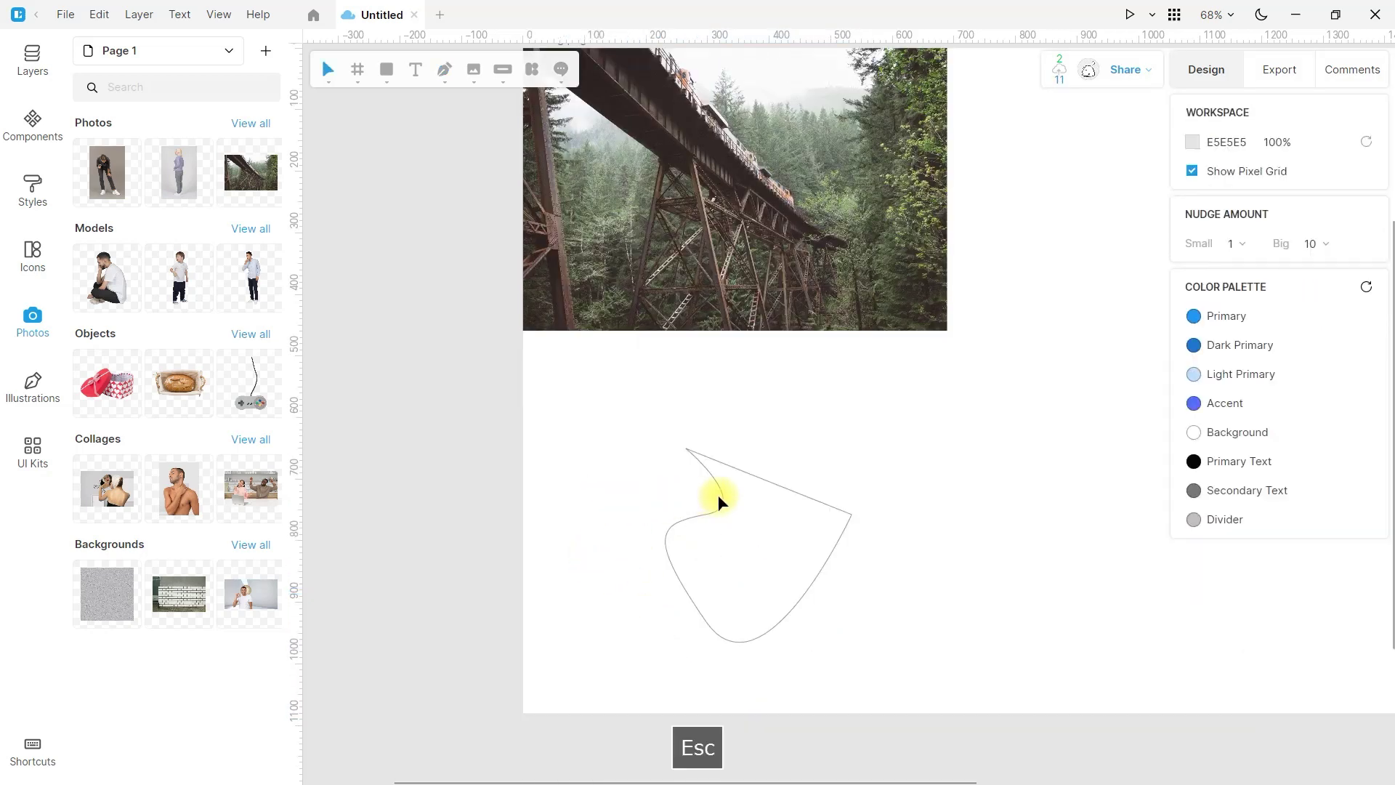
Add a fill to the freeform shape and fill it with the forest railway bridge photo
left_click(722, 495)
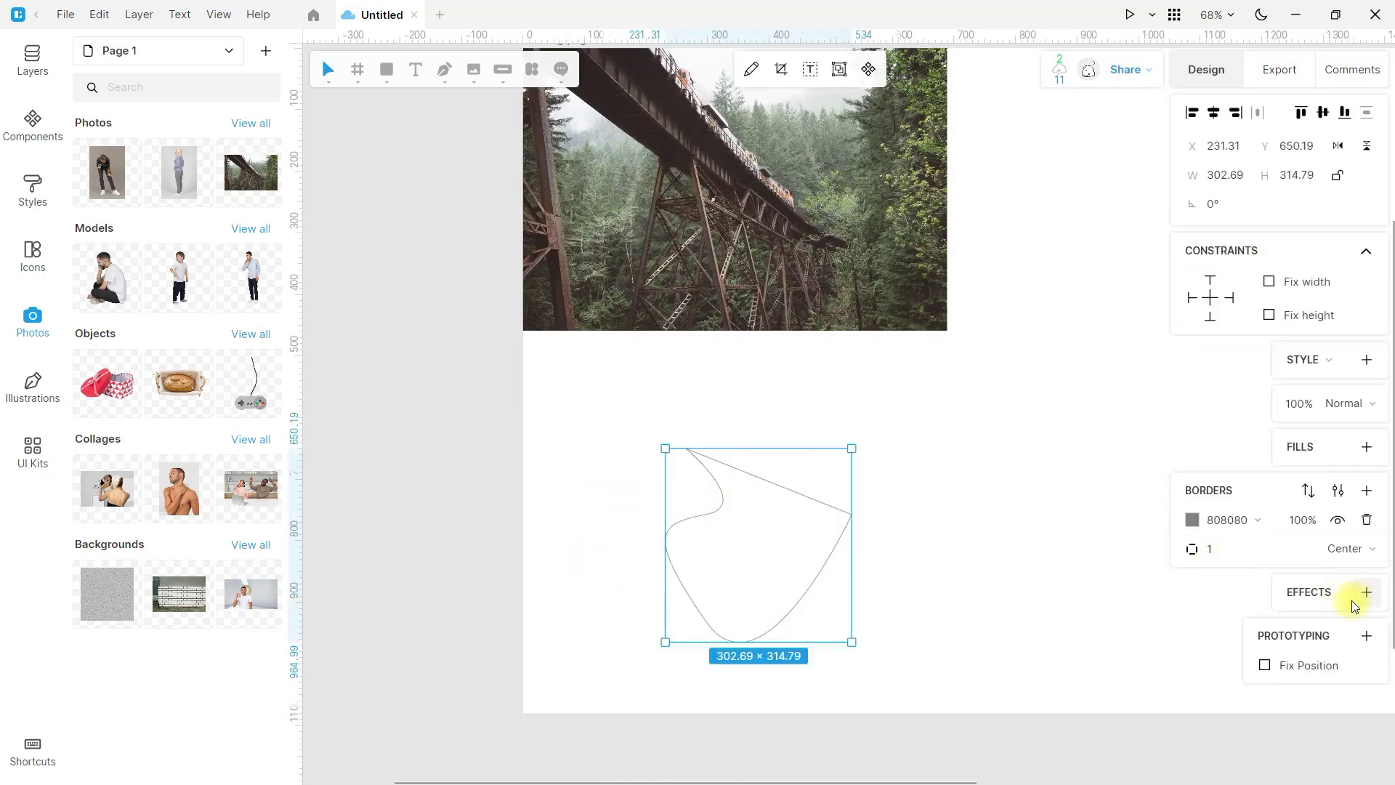
left_click(1368, 449)
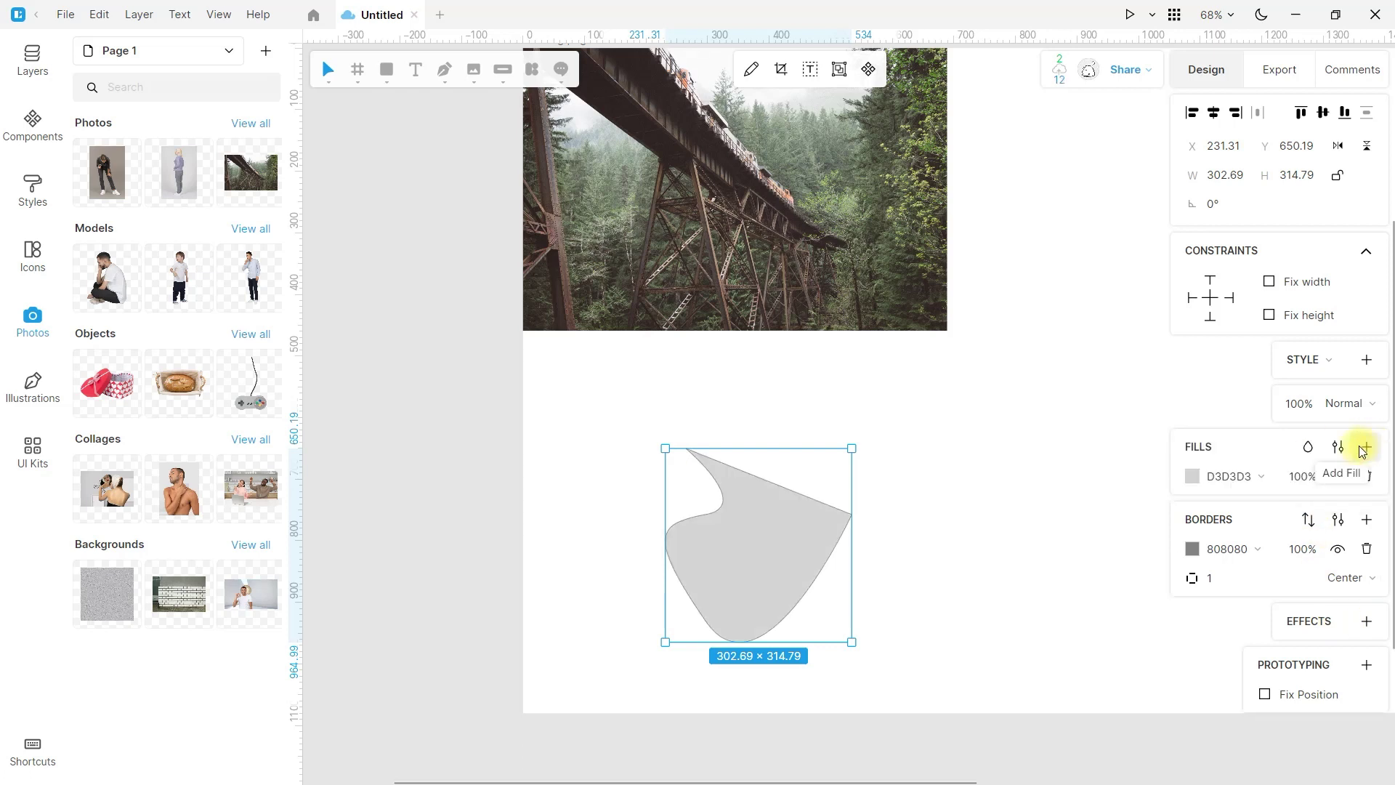
left_click(892, 525)
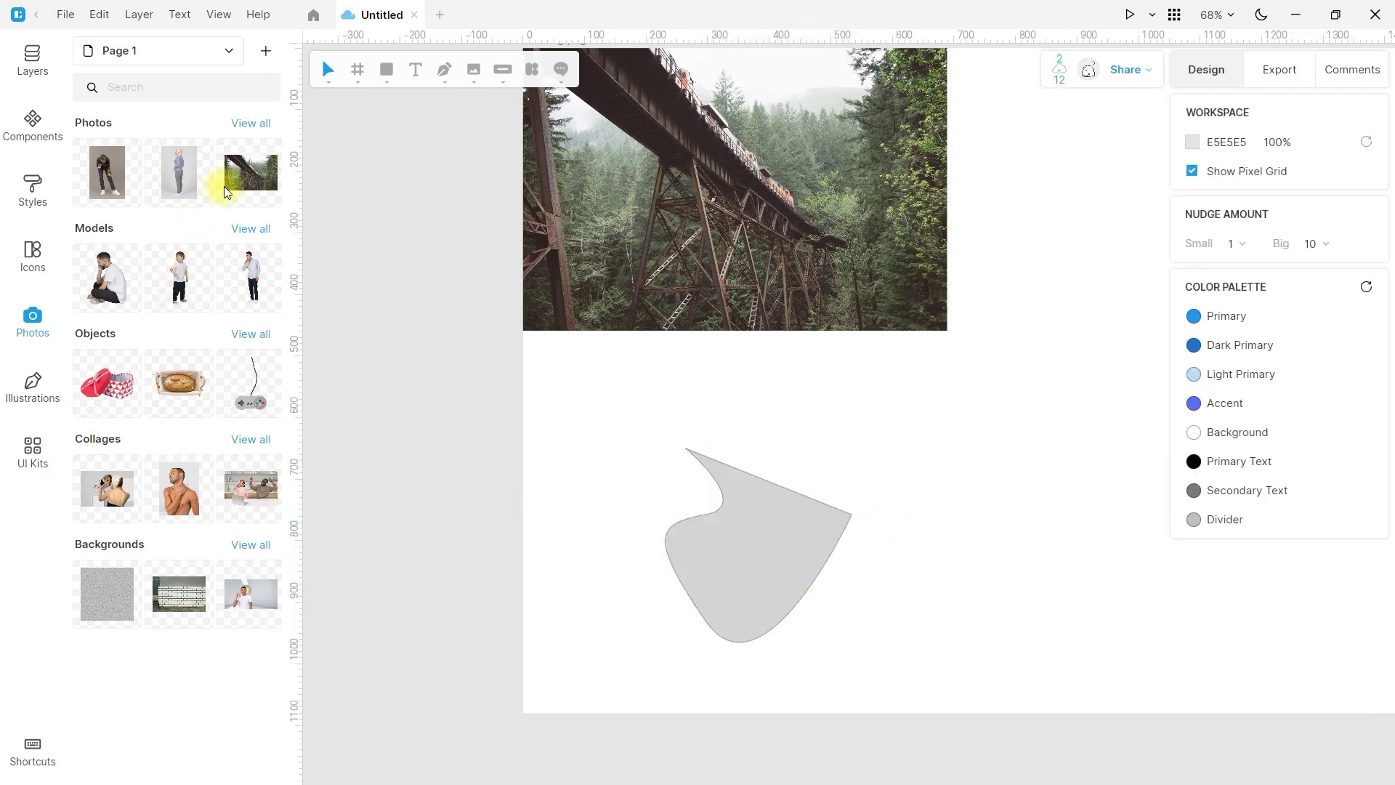
left_click_drag(242, 174, 752, 563)
Edit the freeform shape's path, moving its inner curve point outward to about X 157, Y 635
double_click(742, 582)
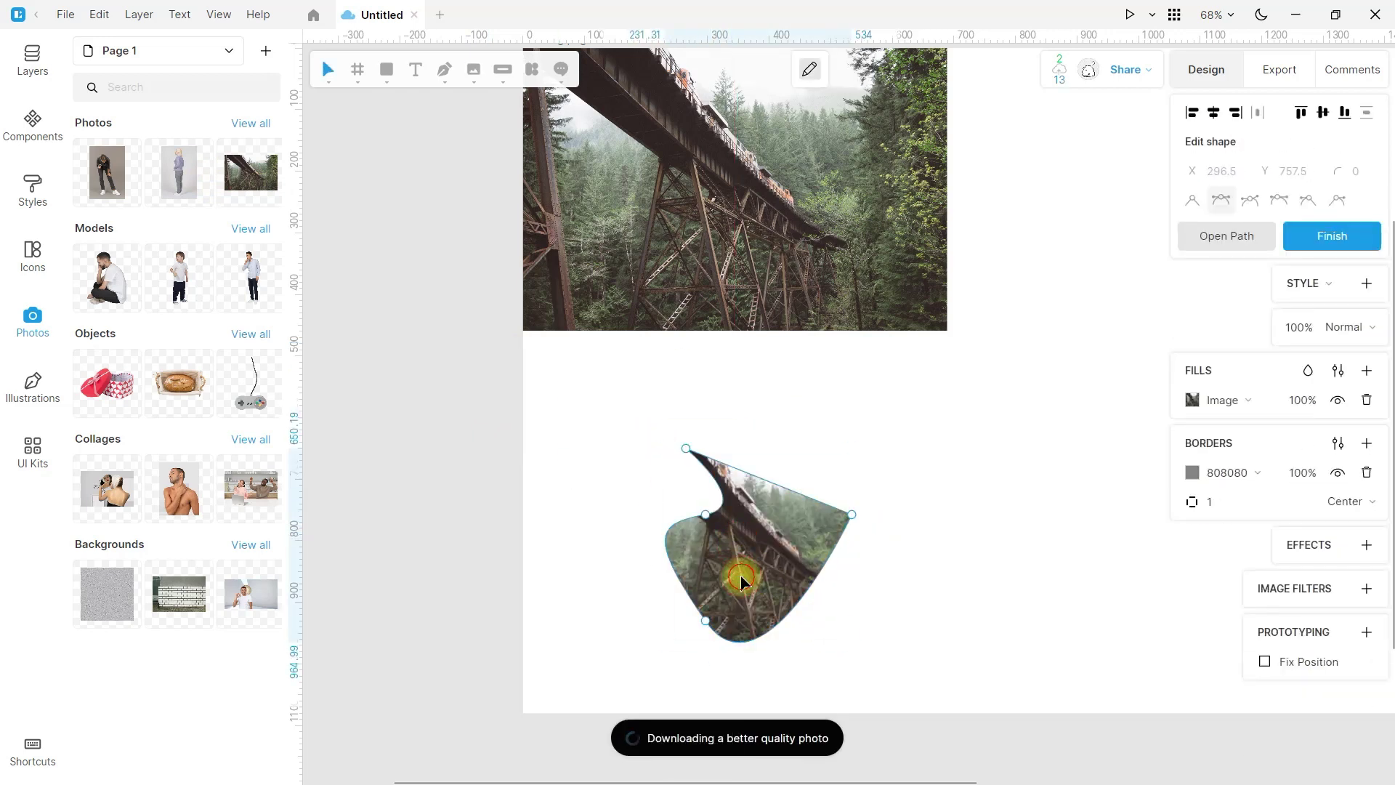
left_click_drag(711, 498, 623, 447)
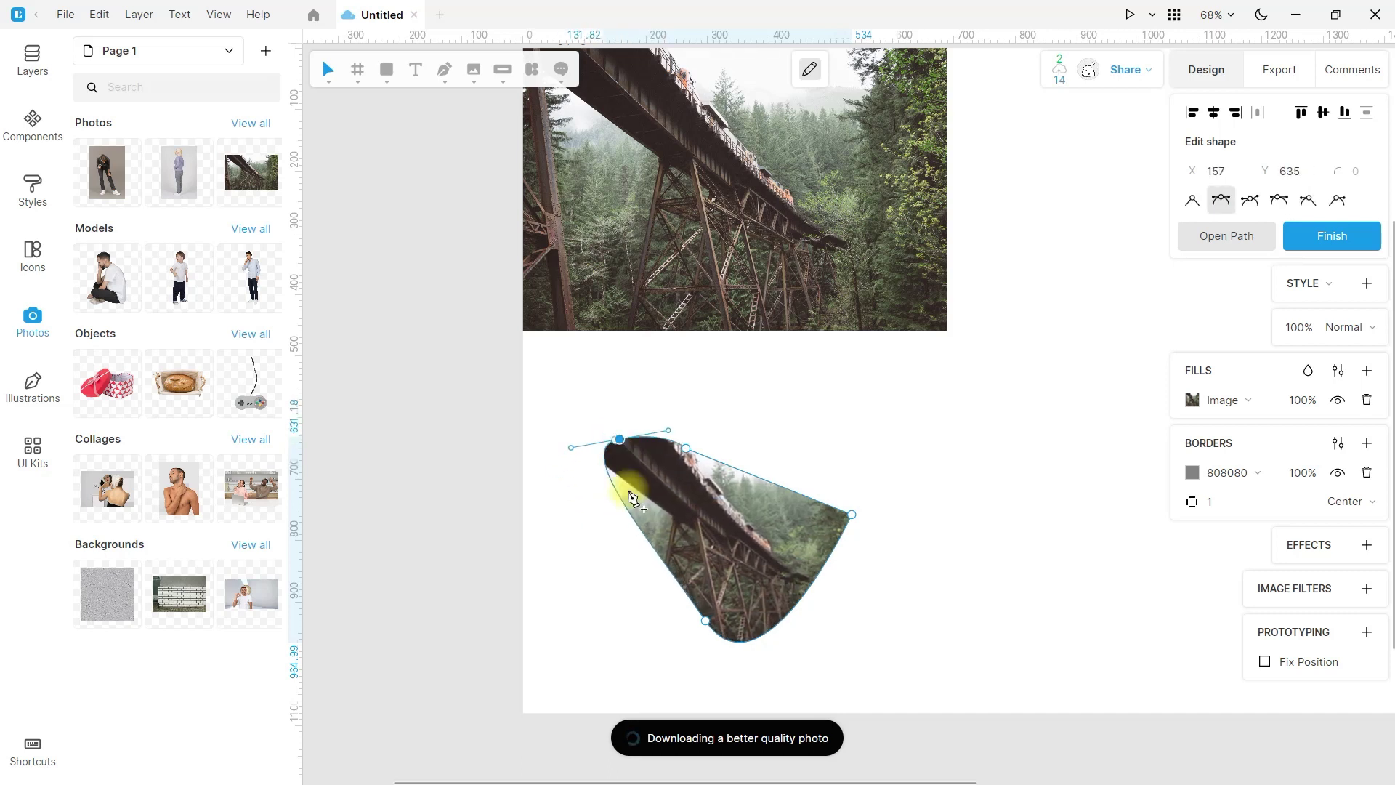
left_click(592, 565)
key("Escape")
key("Escape")
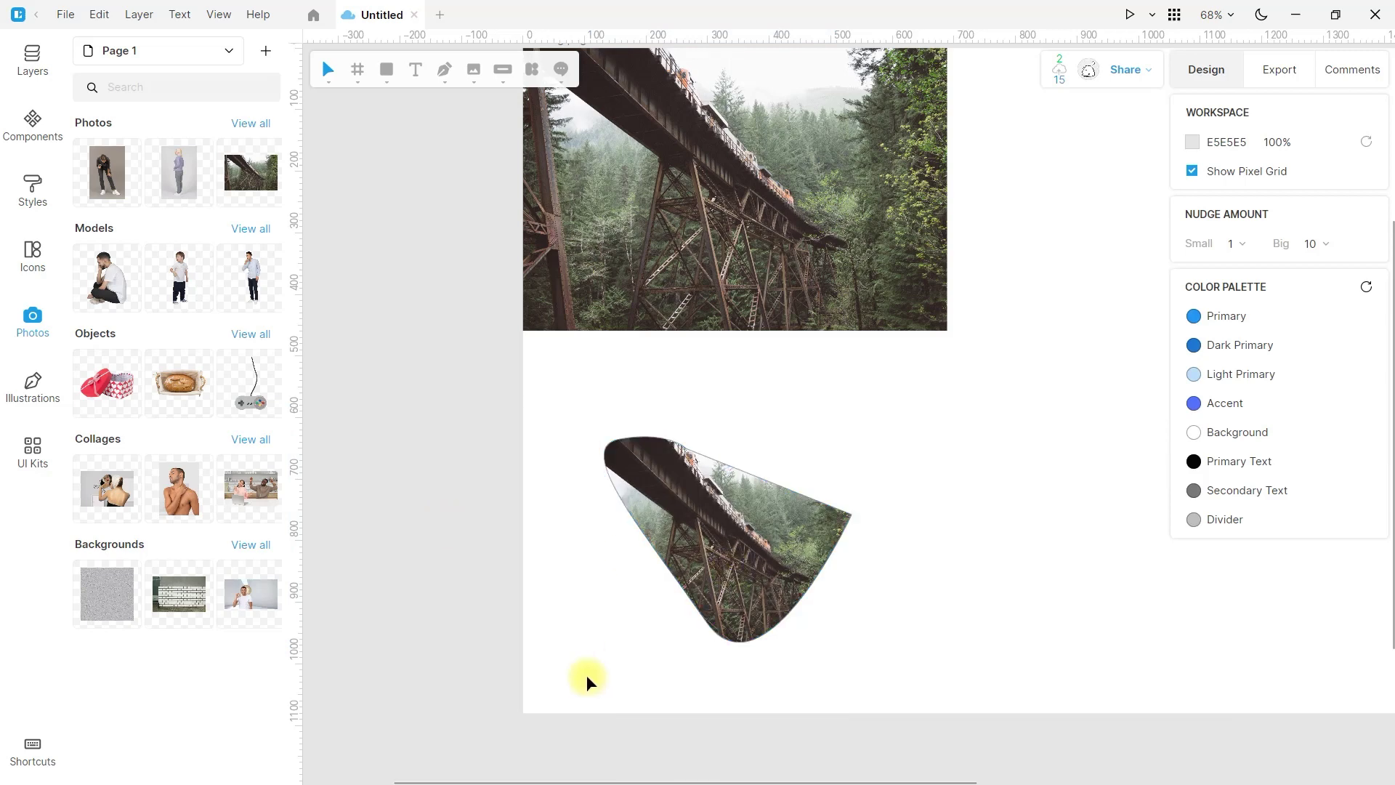
Delete the photo-filled freeform shape
scroll(590, 675, "down", 2, "ctrl")
left_click(713, 579)
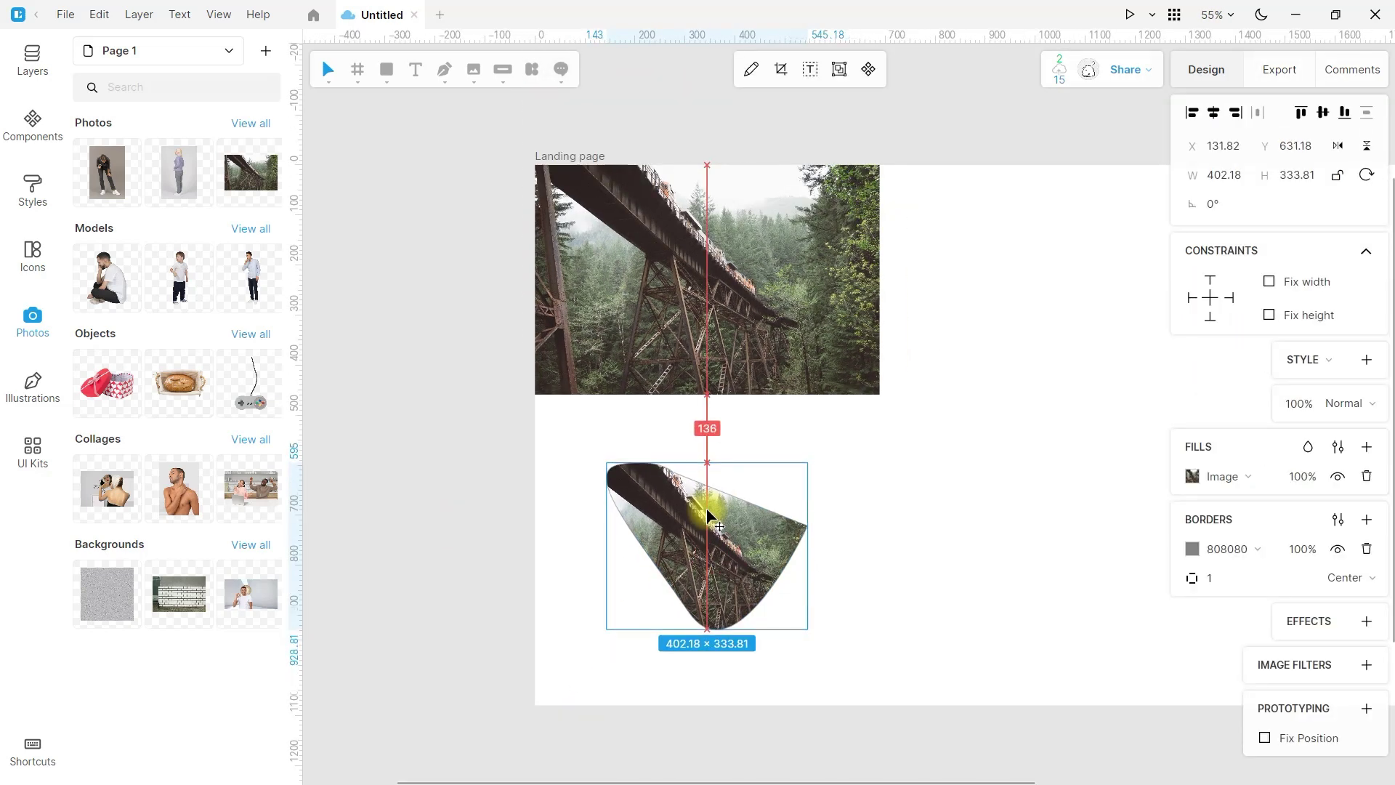
key("Delete")
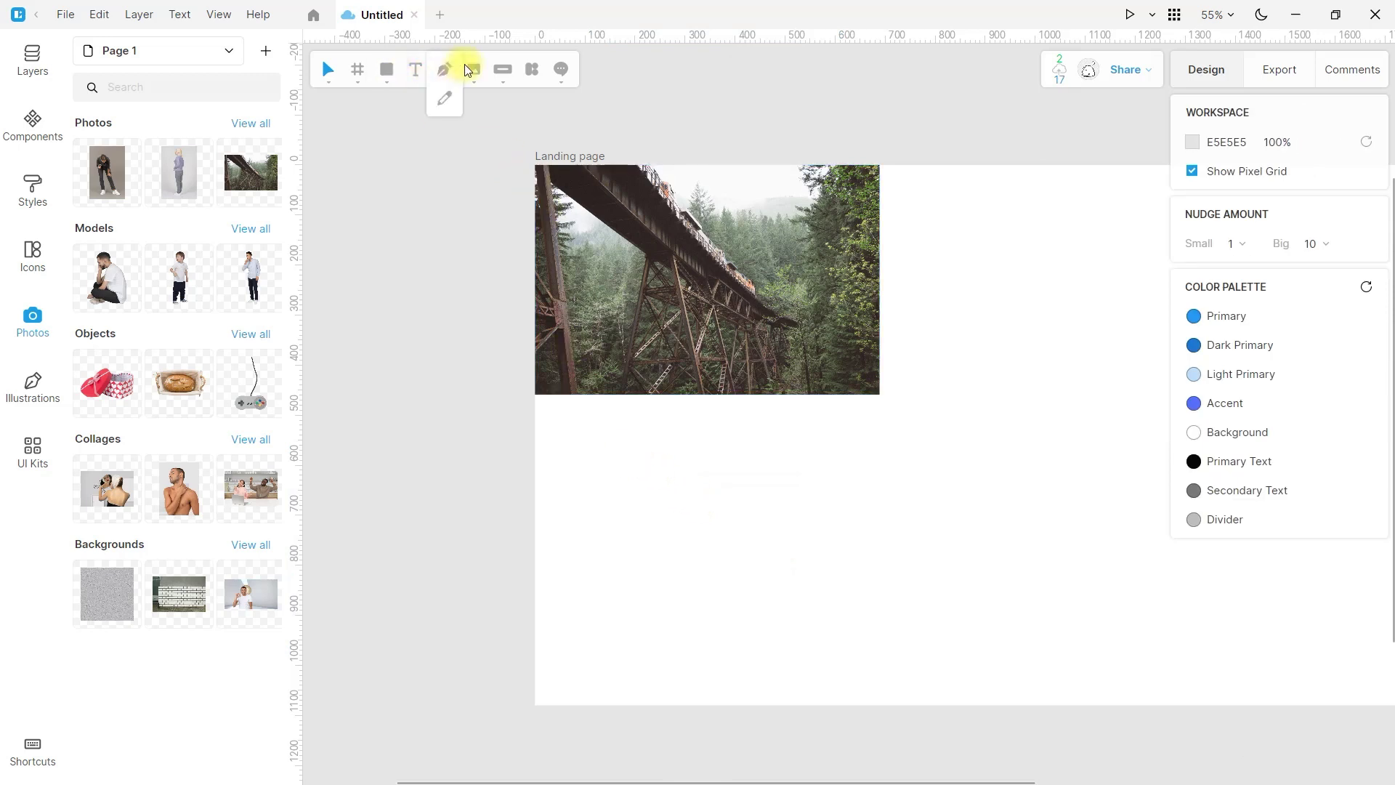
Draw a circle about 286 × 286 below the bridge photo at about X 177, Y 645
left_click(385, 78)
left_click(389, 186)
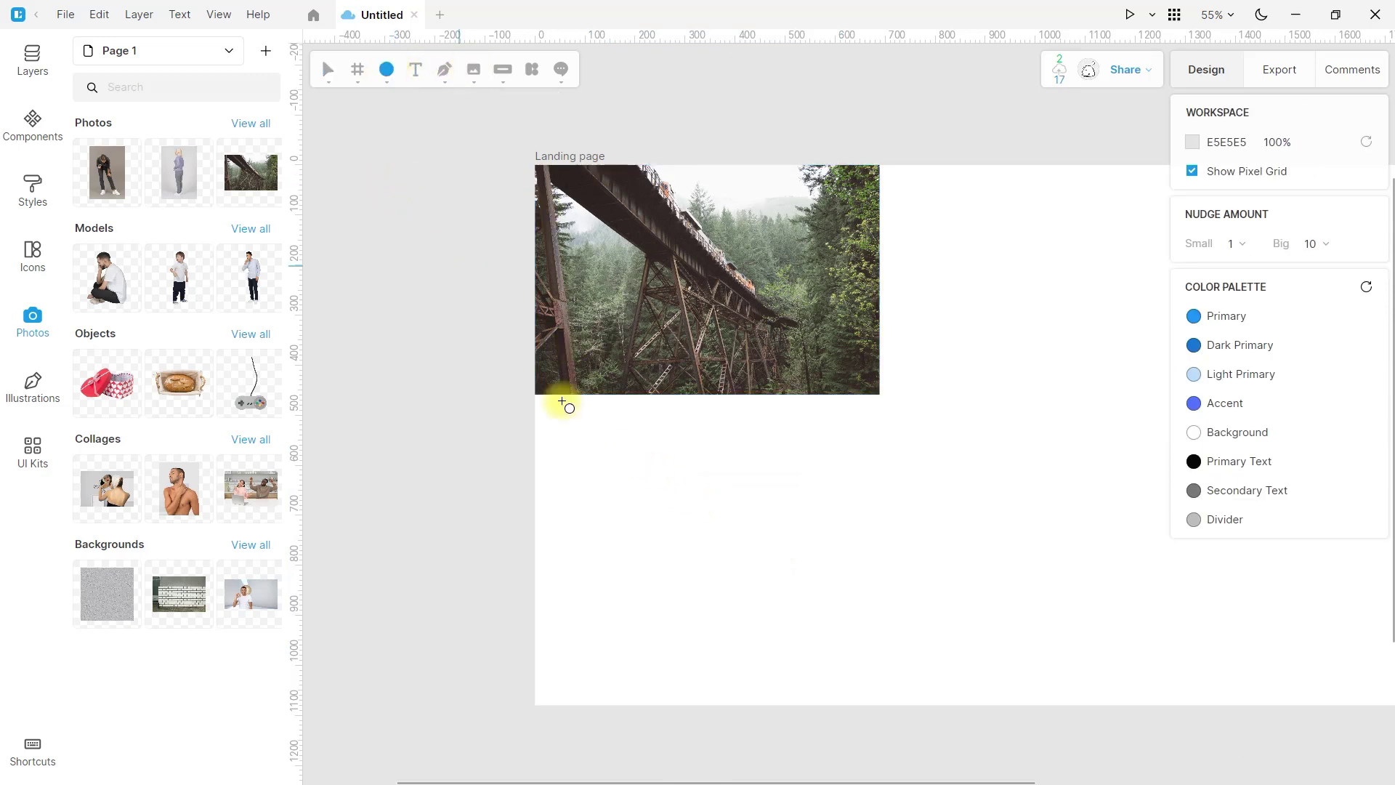
left_click_drag(624, 487, 767, 631)
key("Caps_Lock")
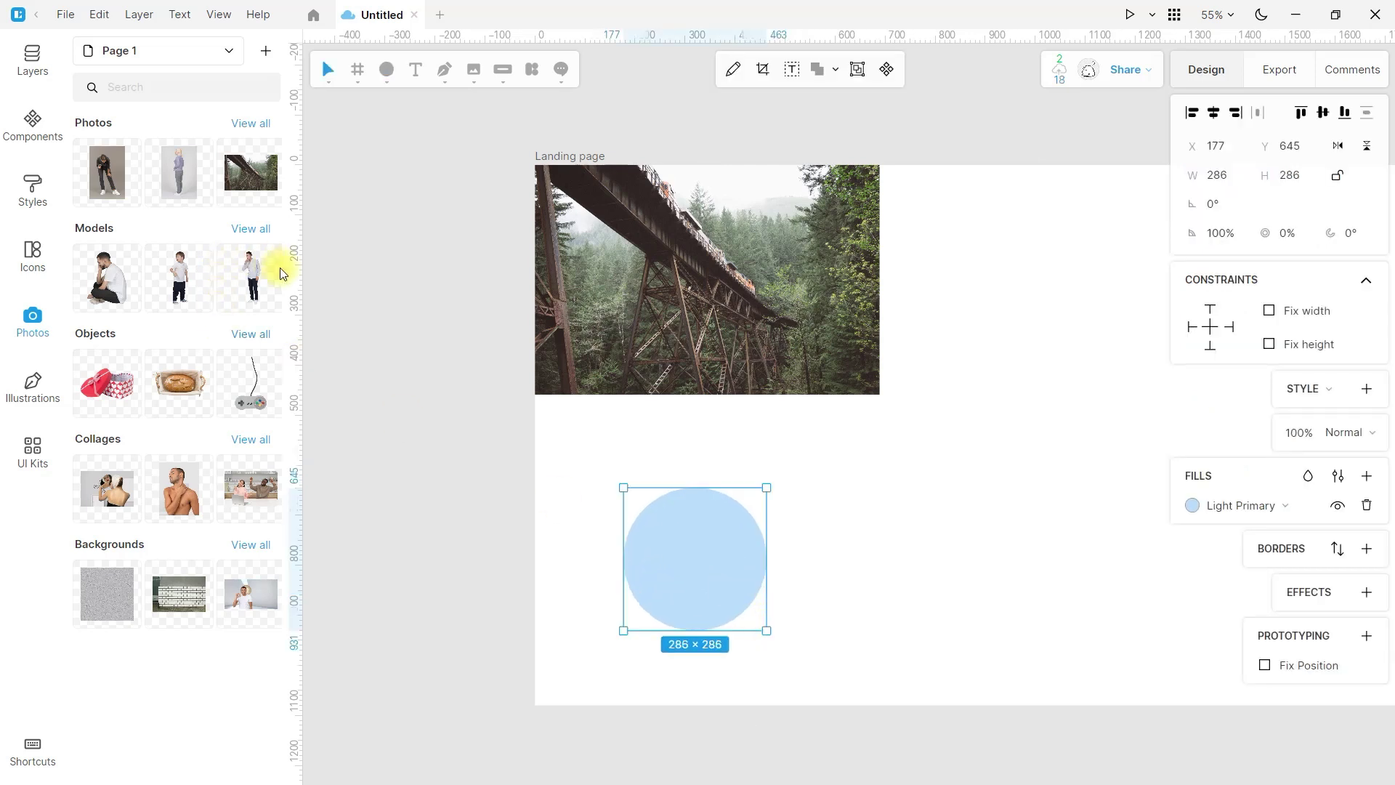
Place the model photo of the standing man over the circle, about 265 × 755, and mask it with the circle
left_click_drag(260, 278, 638, 487)
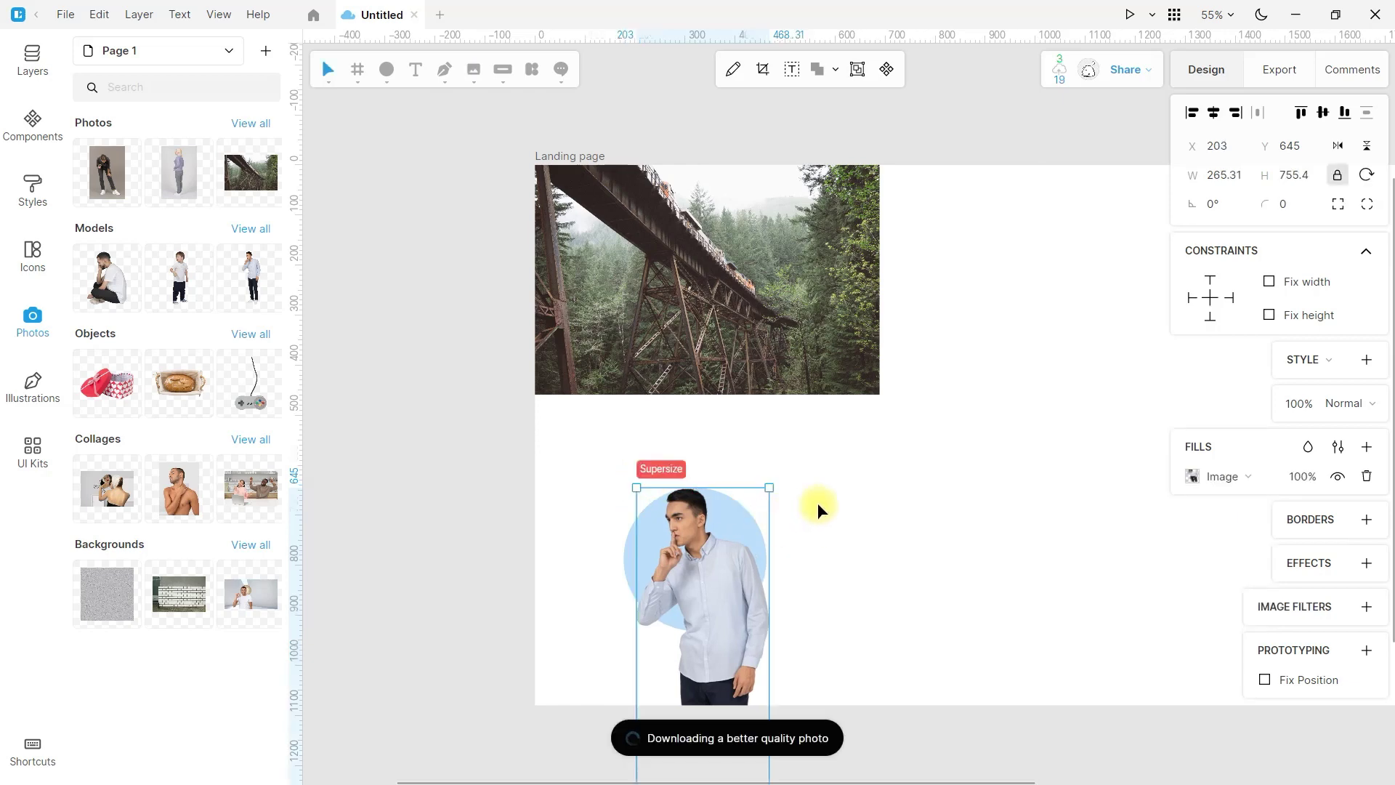
scroll(817, 503, "down", 2)
left_click_drag(845, 378, 599, 465)
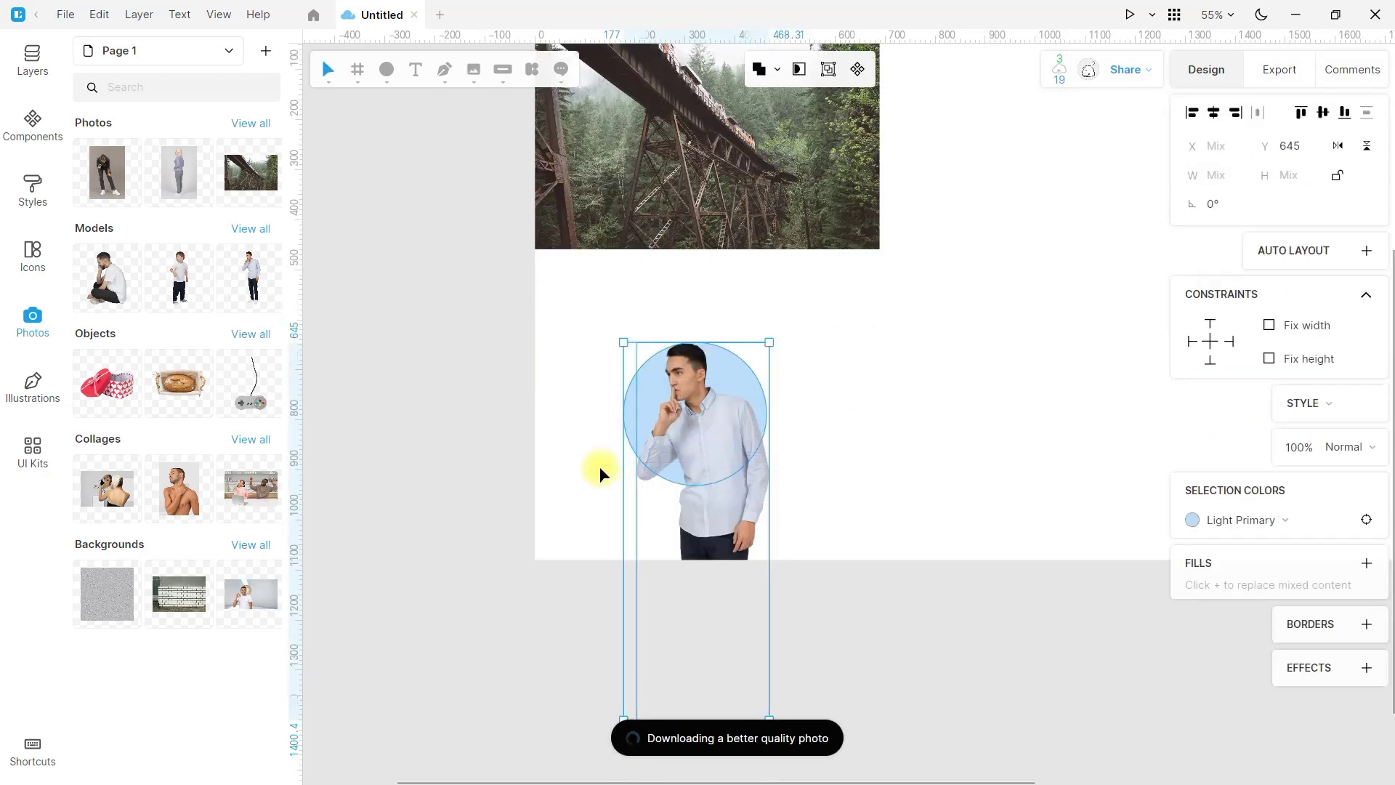
left_click(794, 67)
left_click(874, 348)
Shift the man's photo slightly down and left inside the circular mask
double_click(686, 410)
left_click_drag(686, 410, 684, 425)
left_click(873, 417)
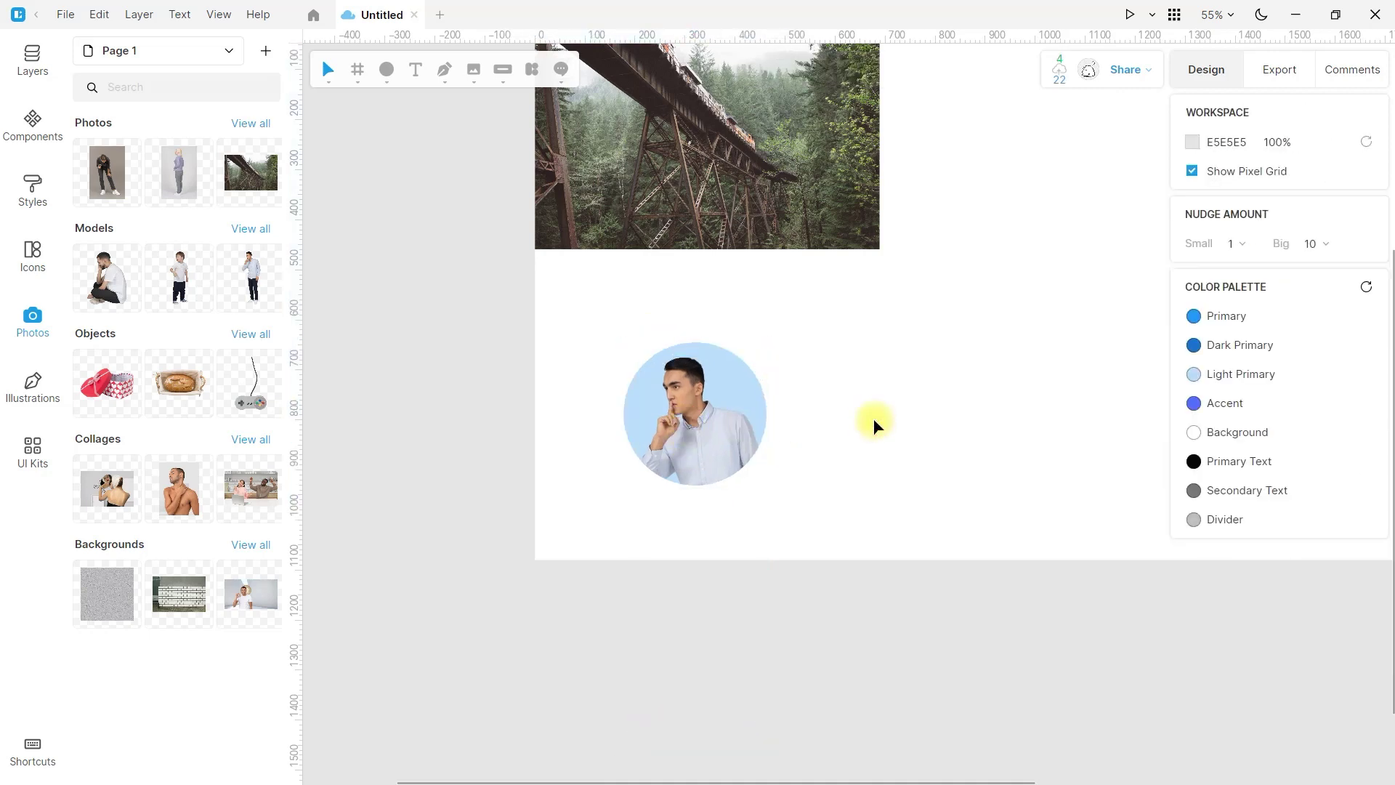
Delete the bridge photo and the circular masked portrait from the Landing page artboard
scroll(756, 459, "down", 2, "ctrl")
scroll(757, 459, "up", 2)
left_click_drag(887, 342, 650, 594)
key("Delete")
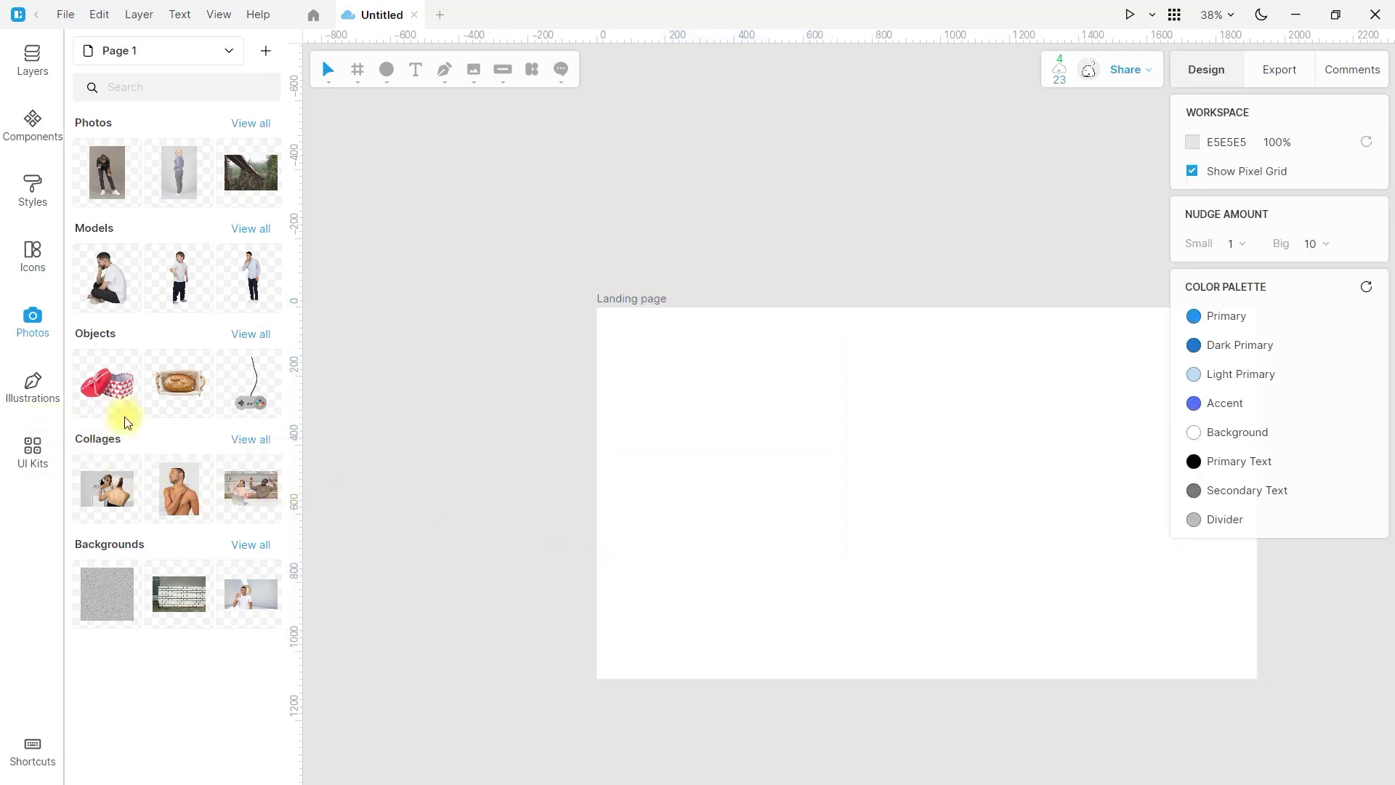
Place the photo of the standing blonde woman on the artboard, about 595 × 892.5 at X 253, Y 121, and remove its background
left_click(178, 175)
left_click_drag(684, 347, 890, 564)
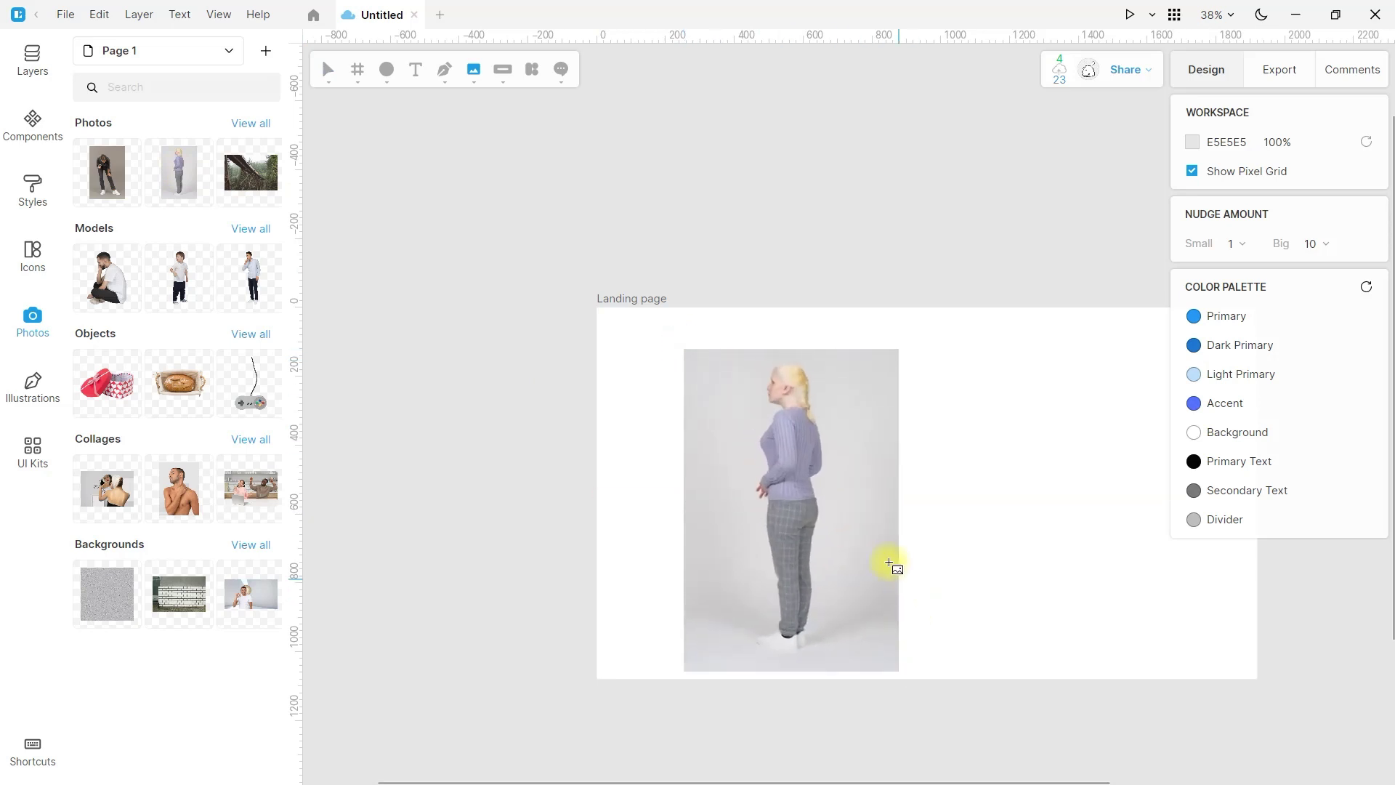
right_click(783, 481)
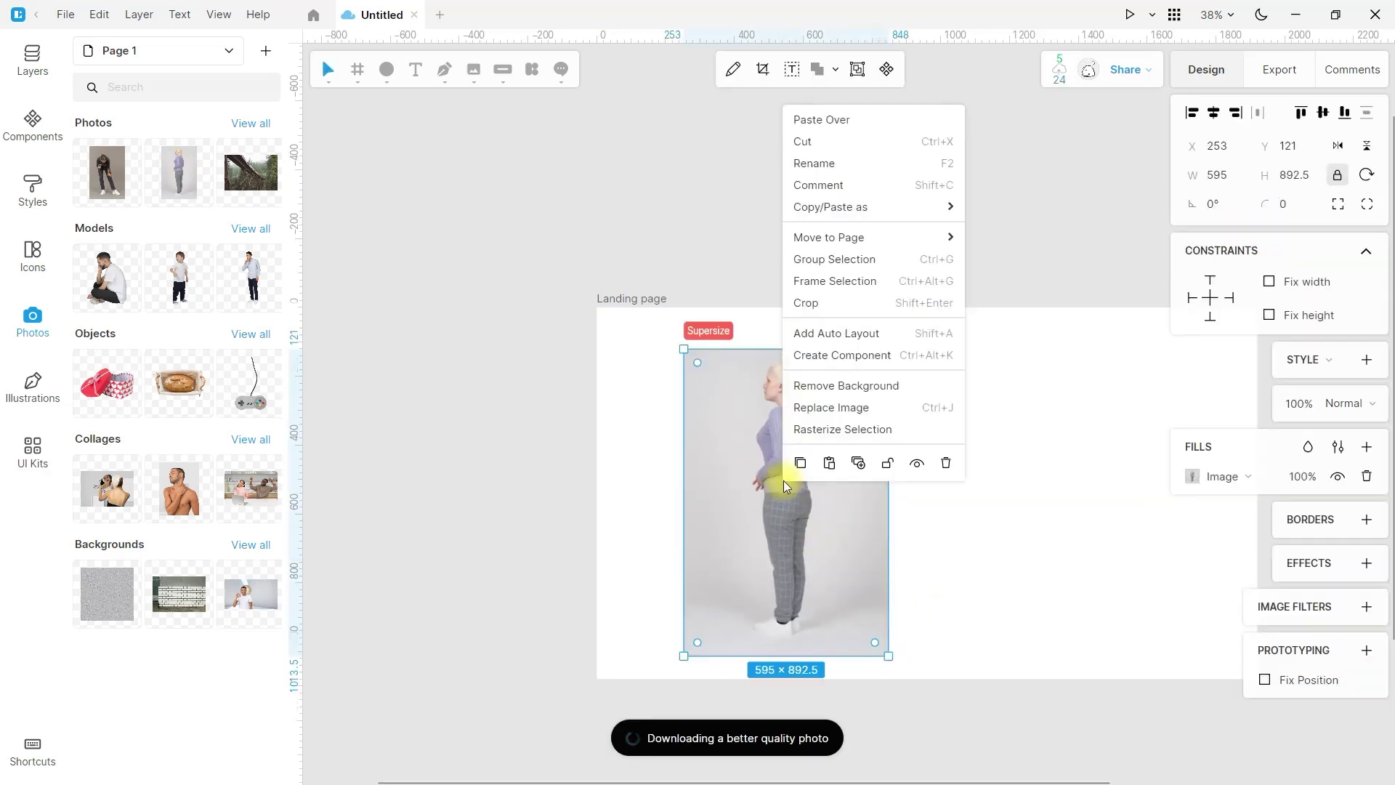
left_click(861, 386)
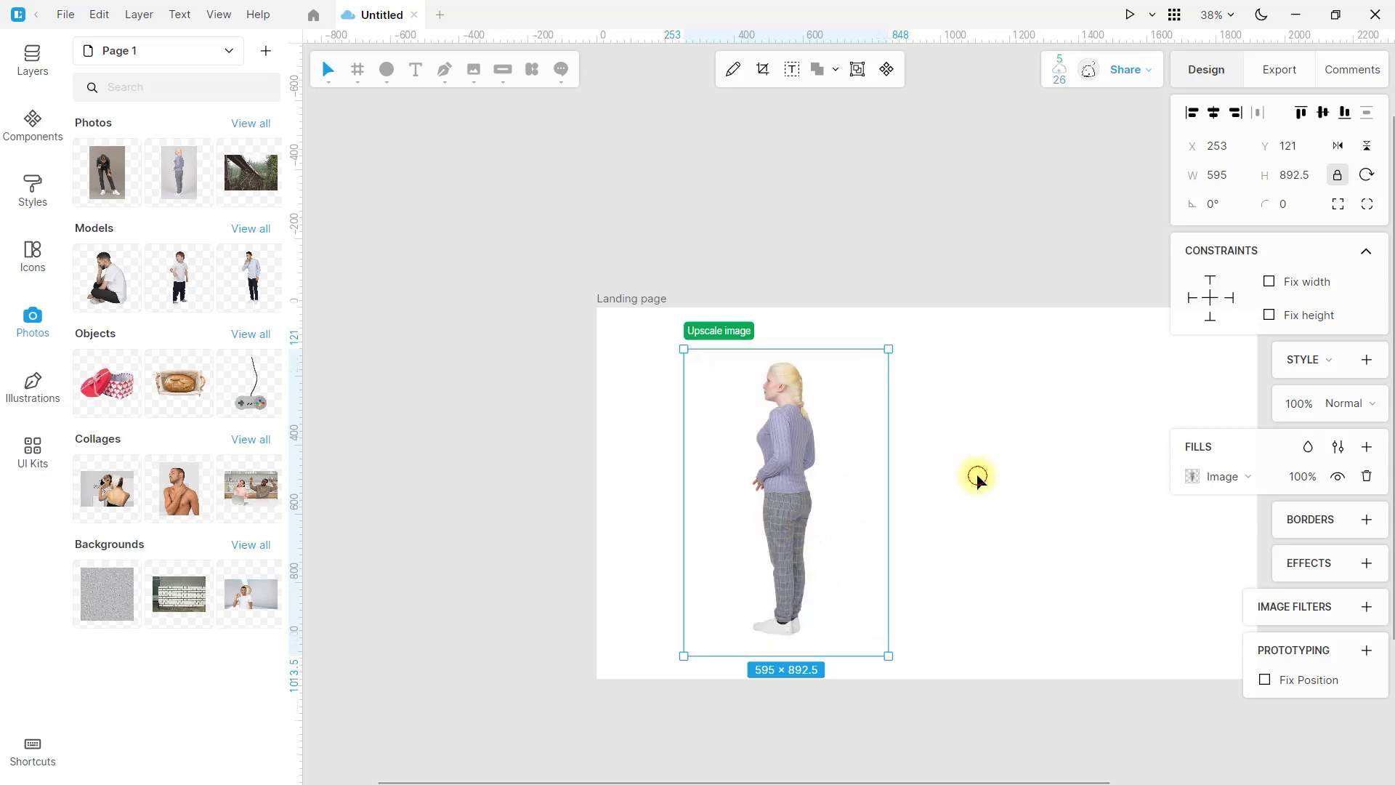
Draw a rectangle about 724 × 1033 at X 198, Y 47 behind the woman's cutout
left_click(564, 169)
left_click(386, 69)
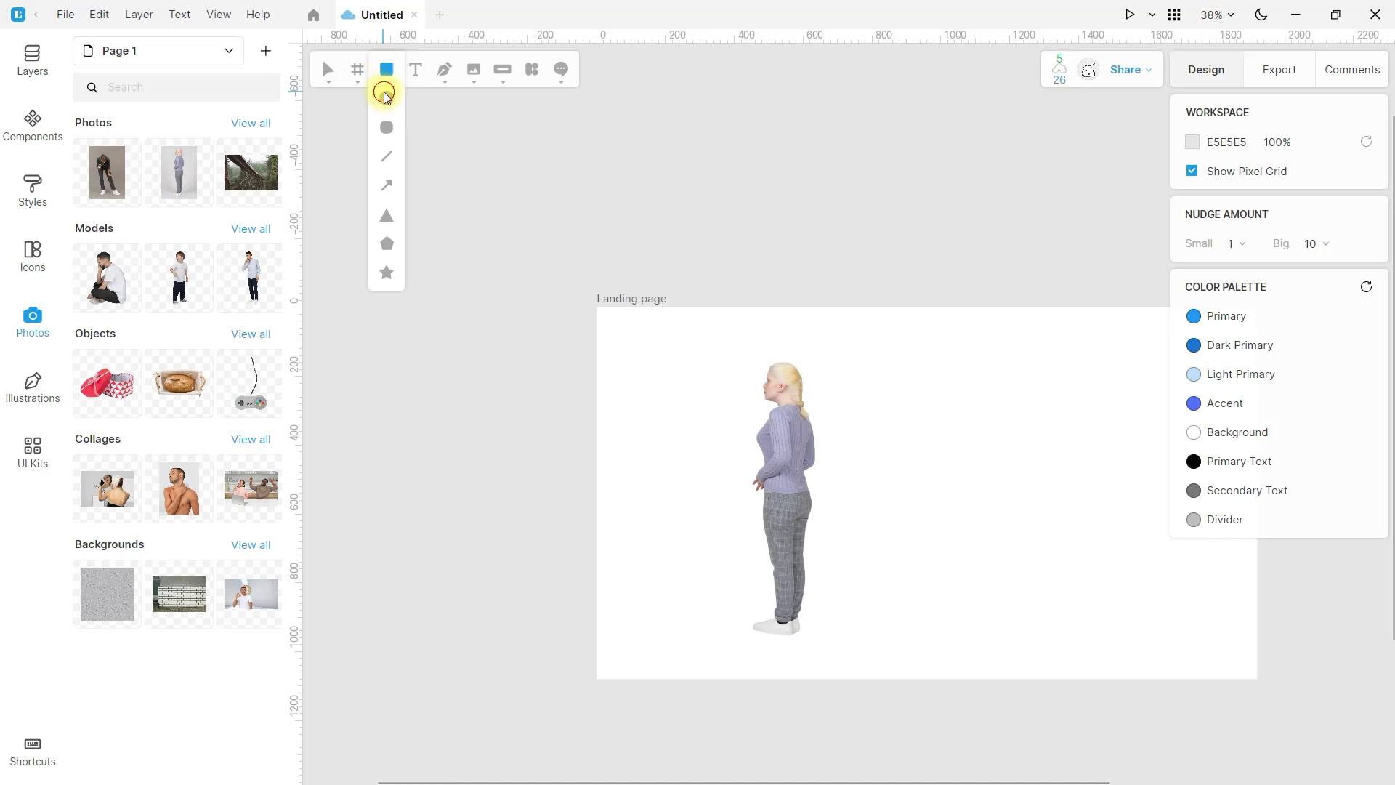
left_click(383, 94)
left_click_drag(665, 324, 914, 675)
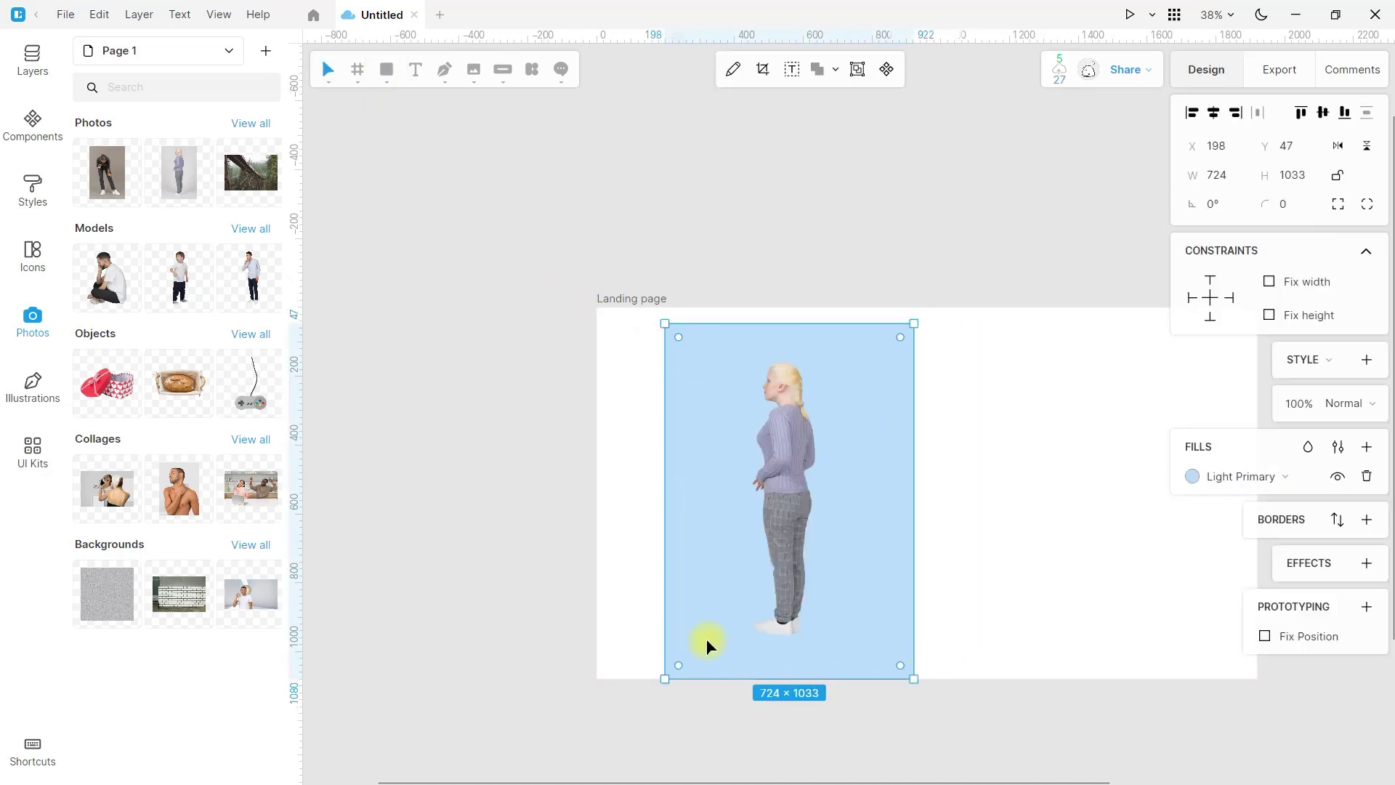
left_click(531, 557)
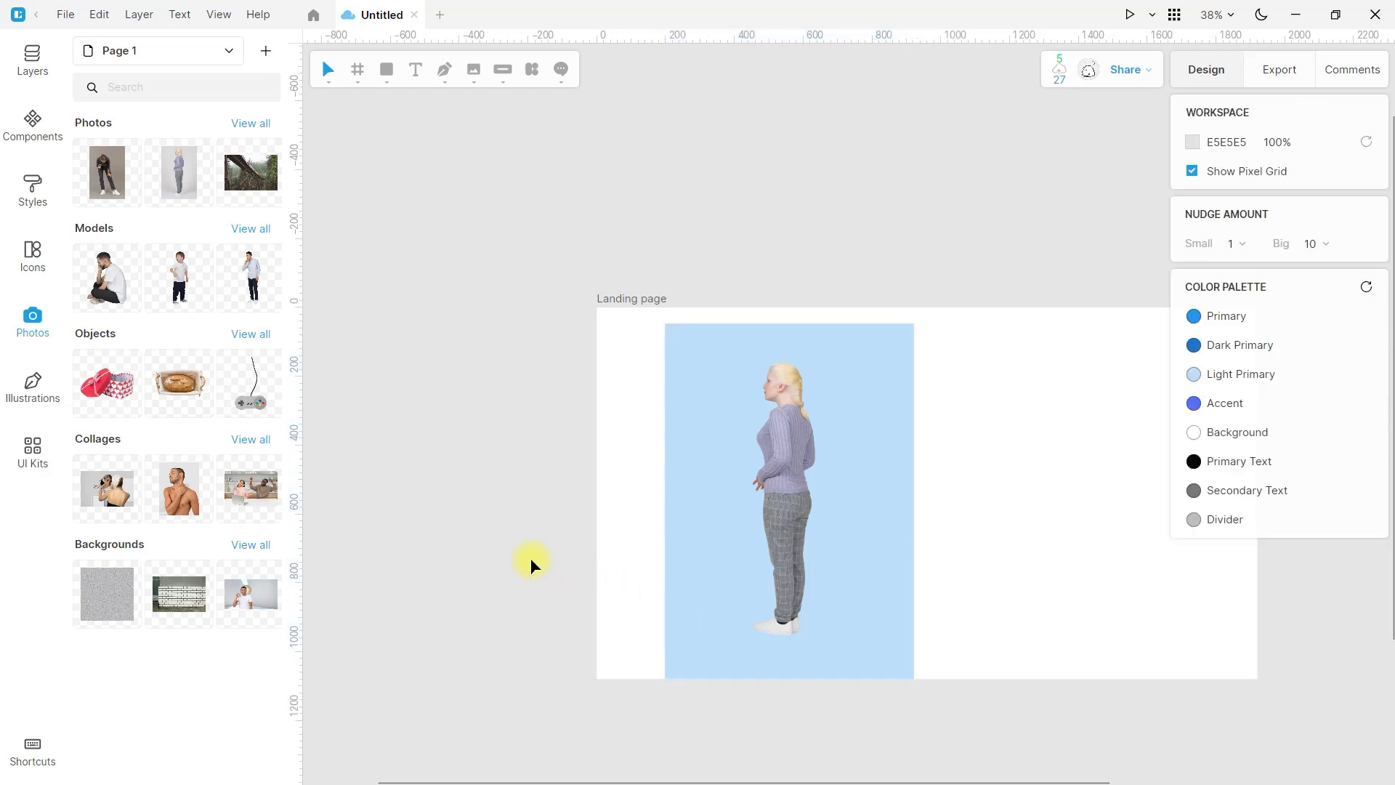
Change the rectangle's fill to a linear gradient running diagonally from its upper left to its lower right corner, and reverse the gradient's colors
left_click(675, 495)
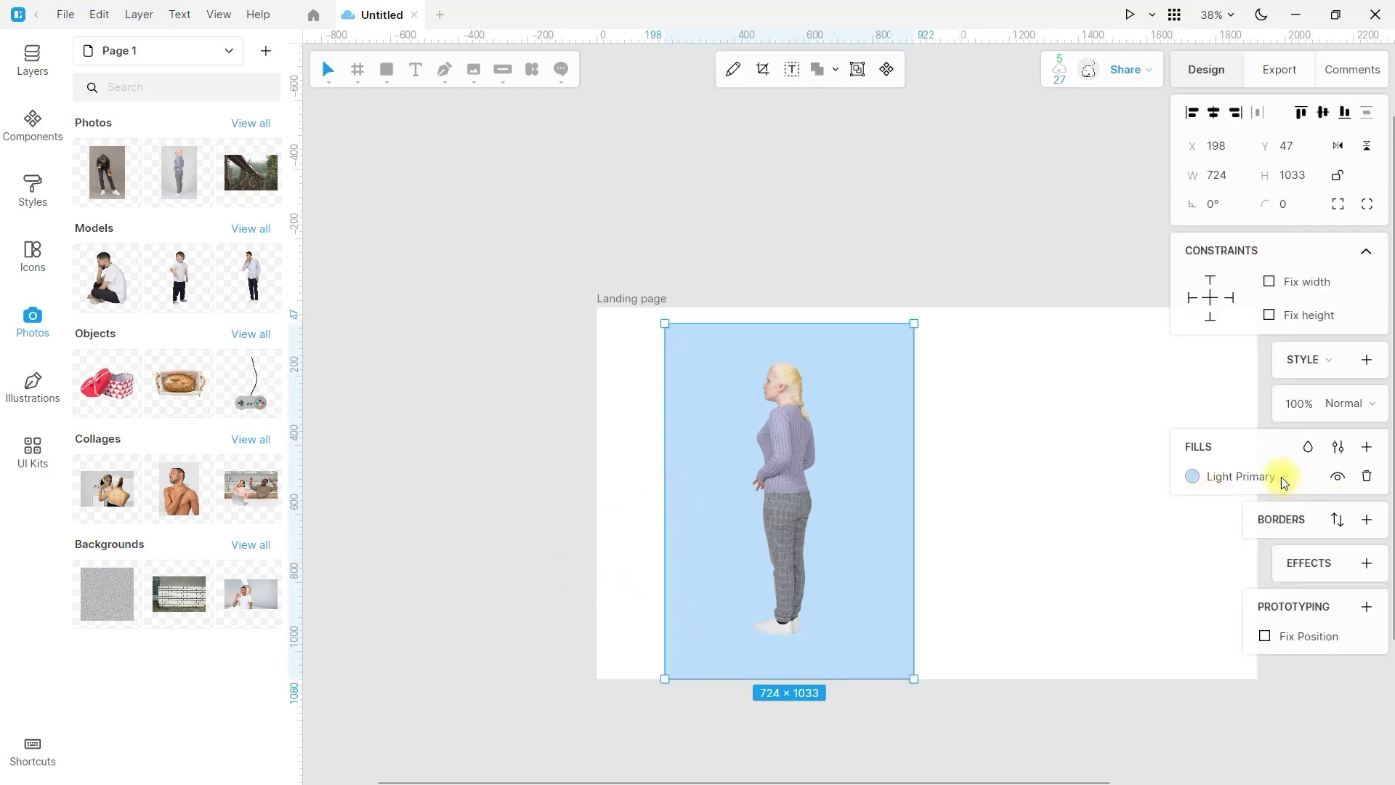
left_click(1191, 477)
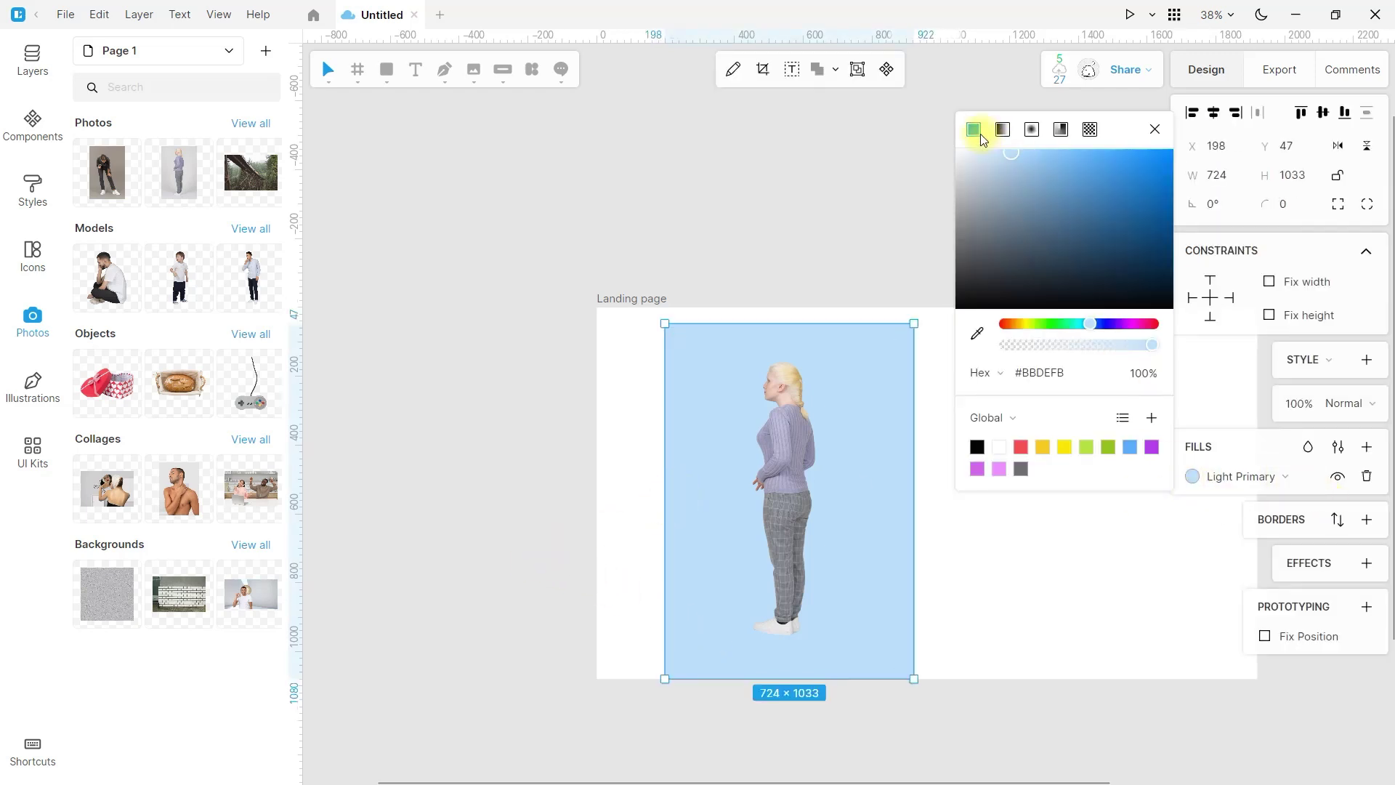
left_click(1003, 131)
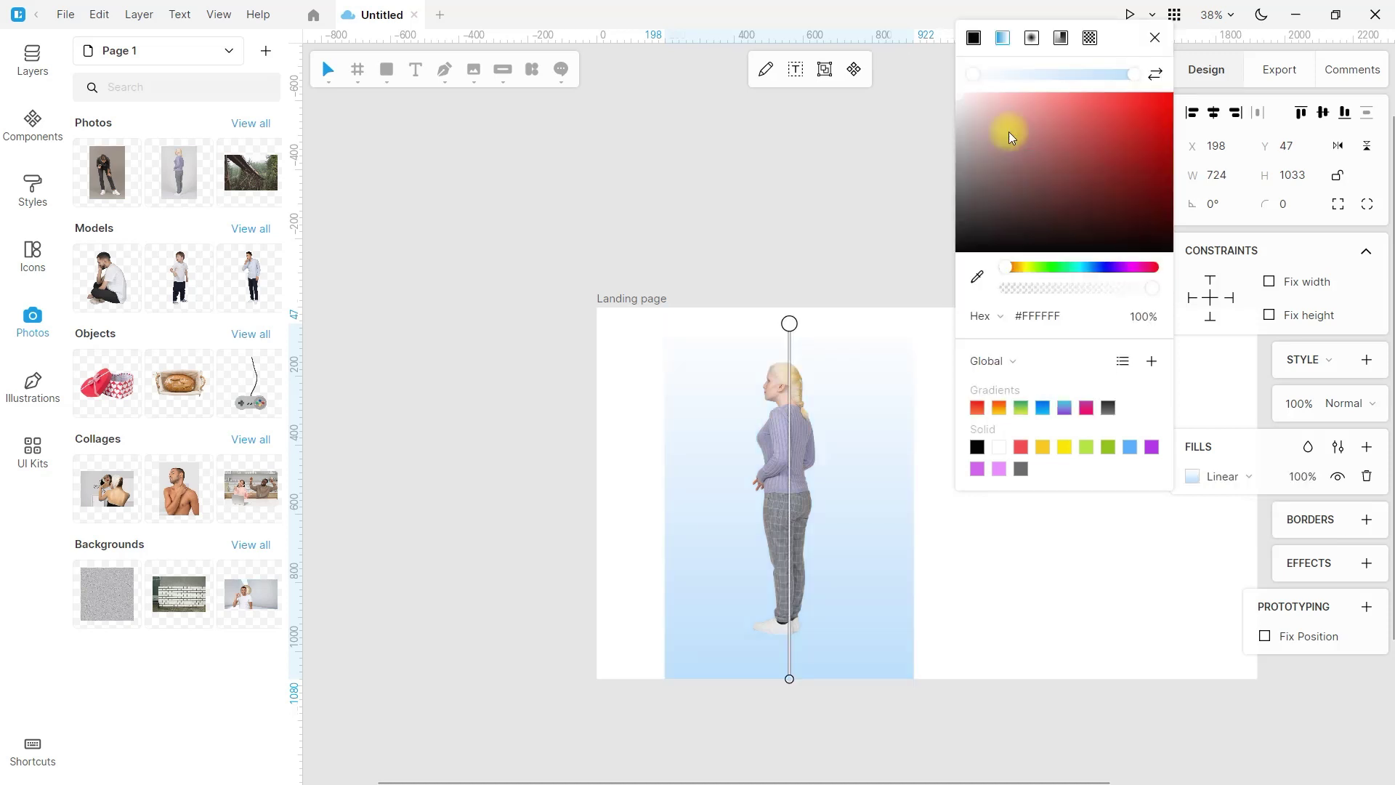
left_click_drag(792, 309, 665, 349)
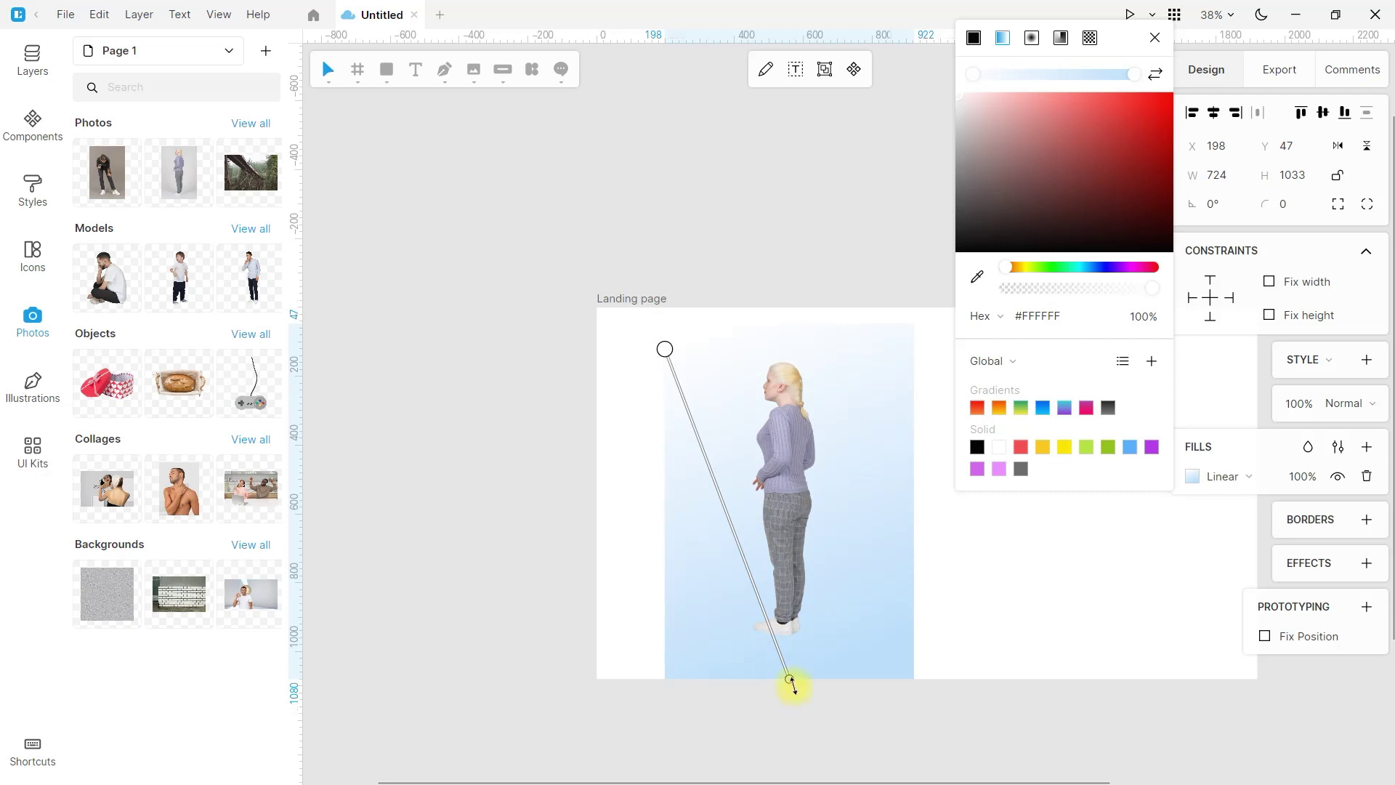
left_click_drag(794, 694, 914, 686)
left_click(1155, 76)
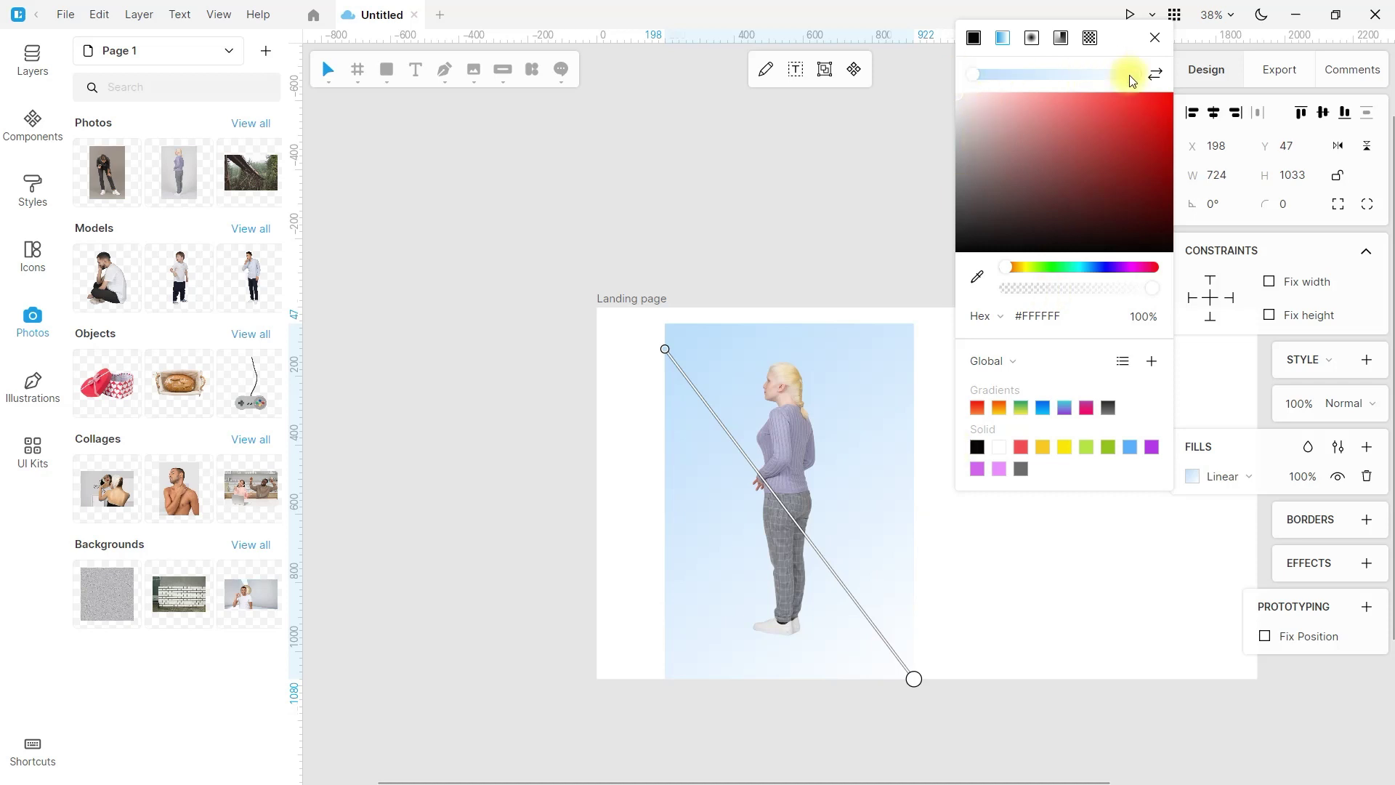
Try gray (AAAAAA) for the gradient's white stop, and replace the gradient with the green-to-yellow preset
left_click_drag(1137, 109, 944, 146)
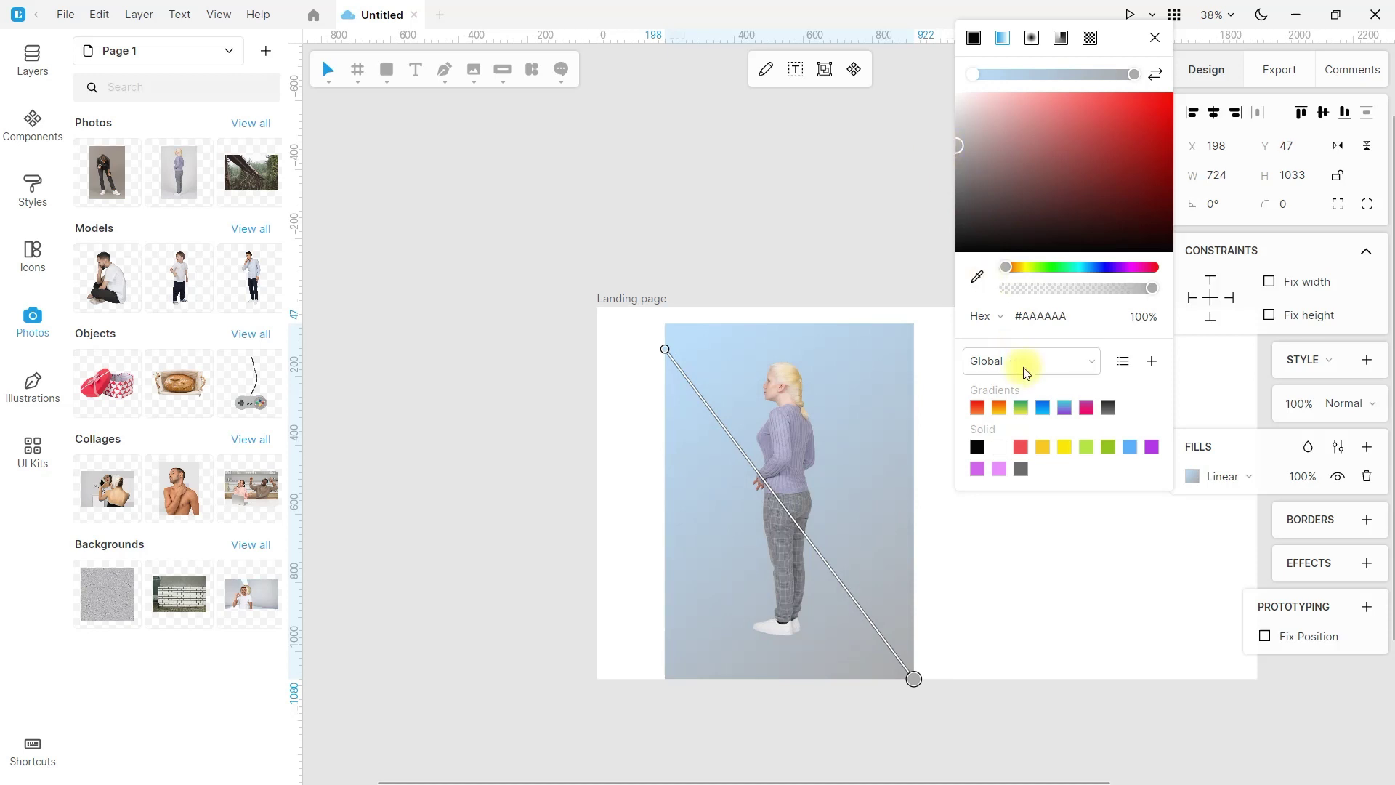
left_click(1019, 407)
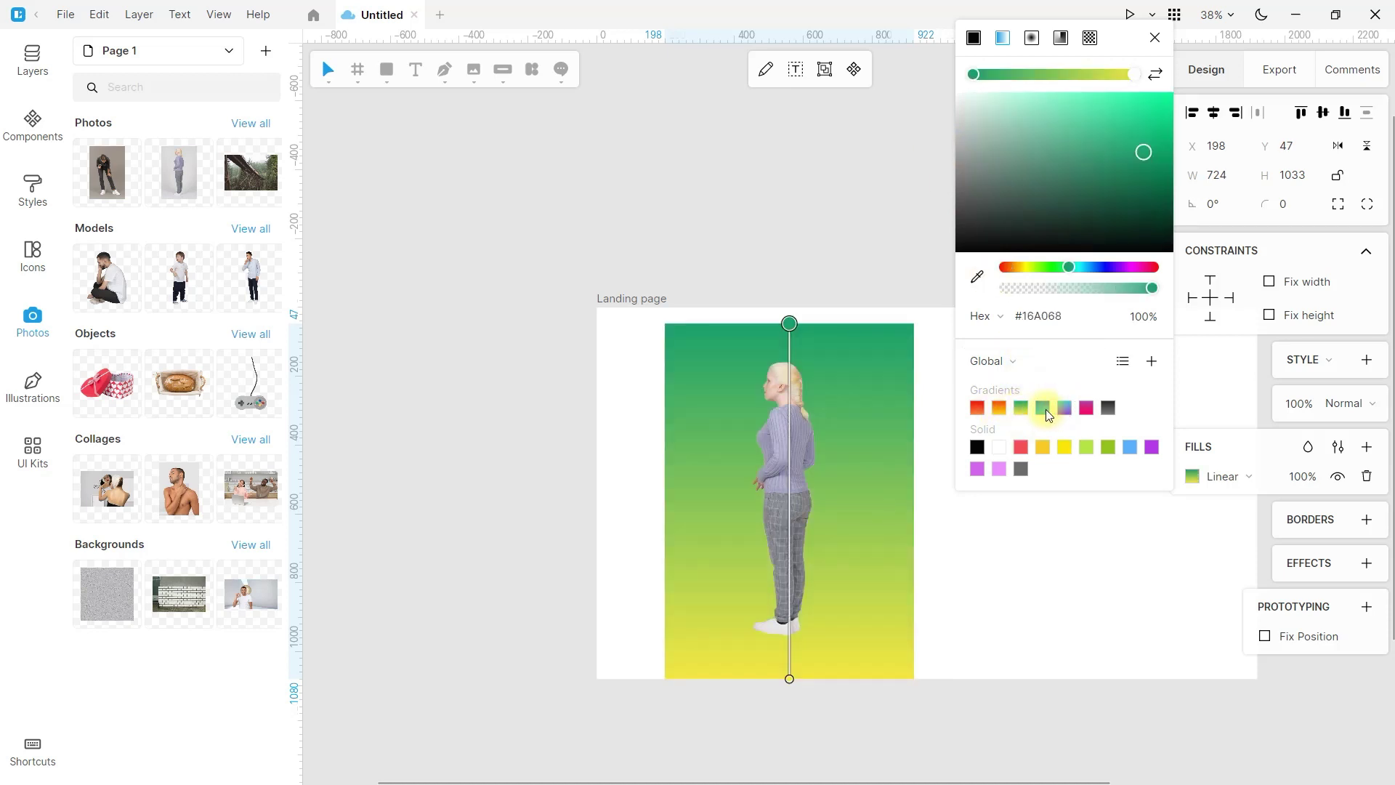
Apply the blue preset gradient to the rectangle's fill and save it to the global palette
left_click(1044, 408)
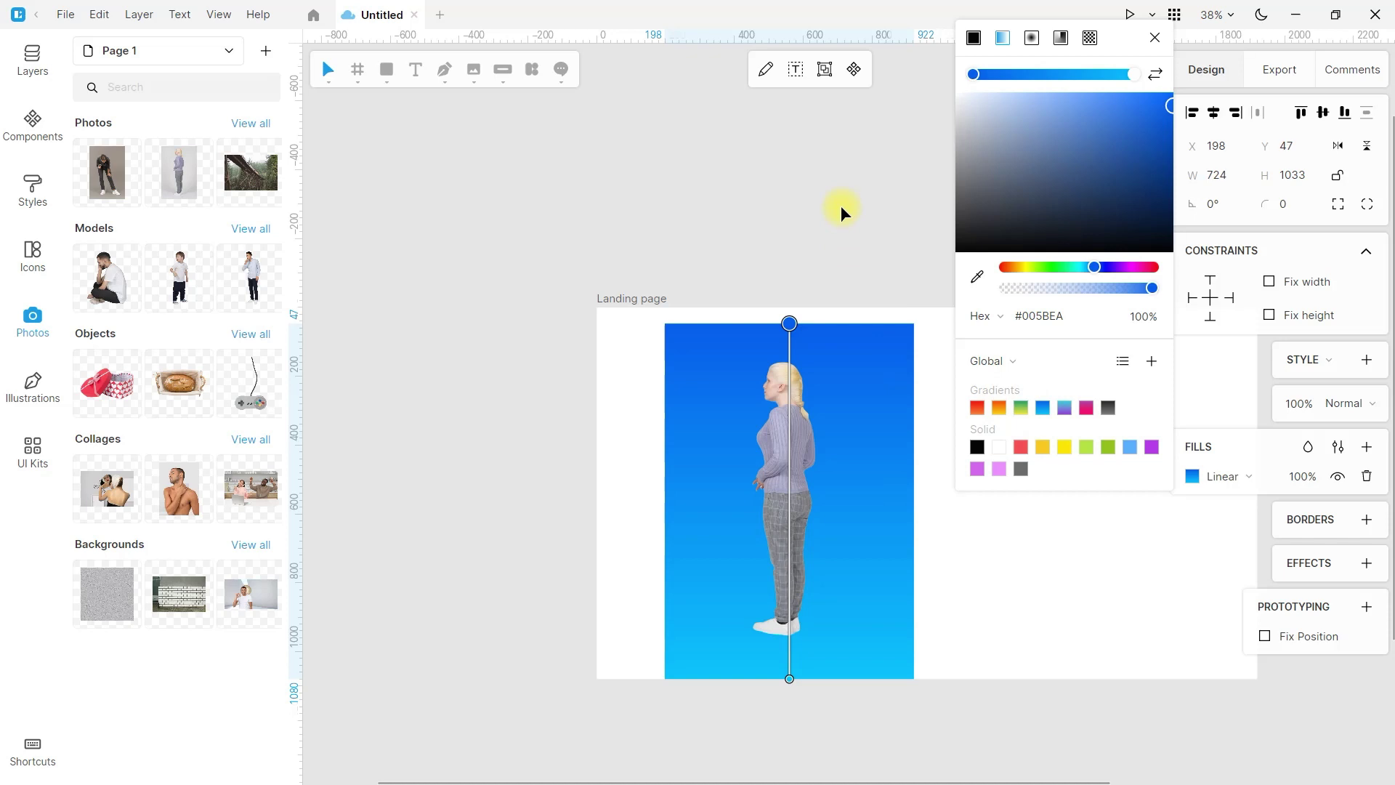
left_click(1074, 360)
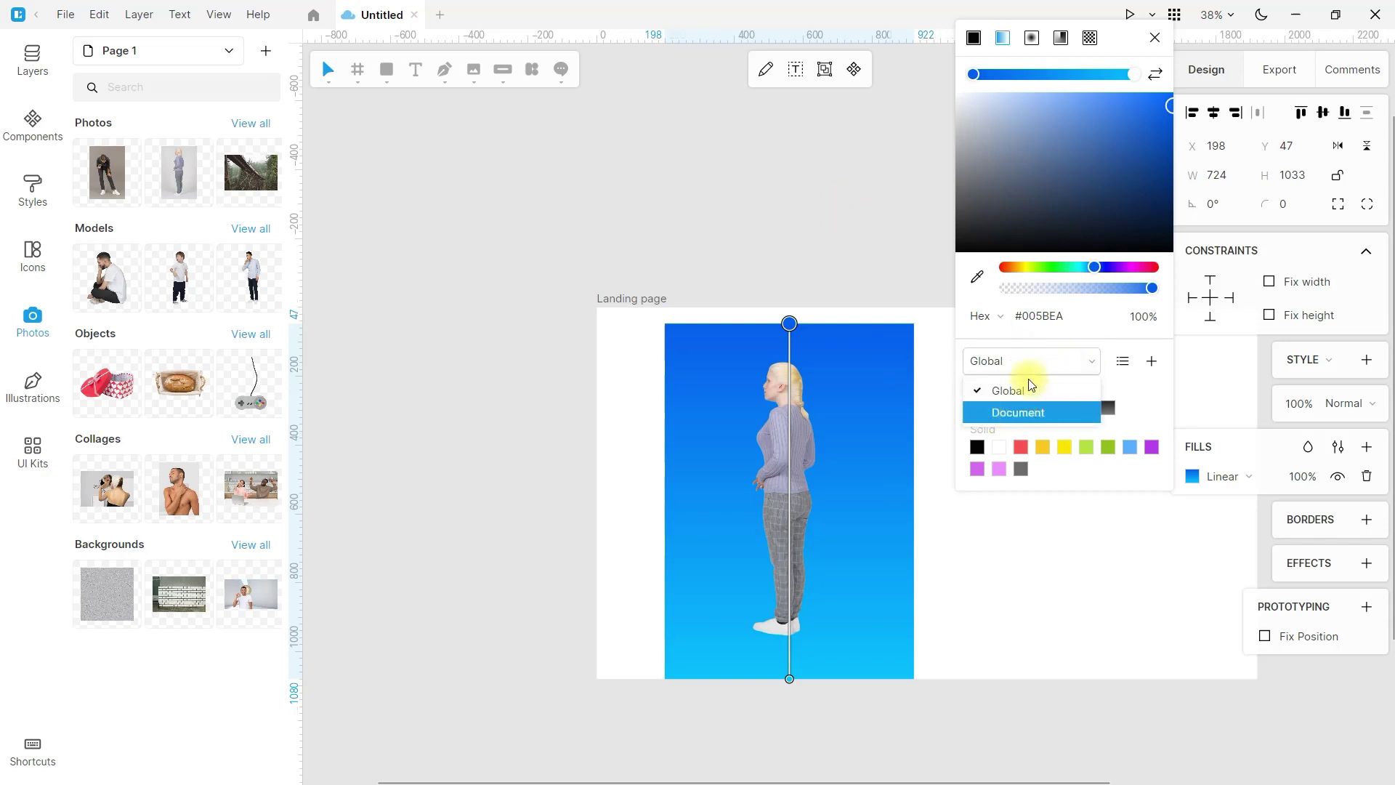
left_click(1153, 362)
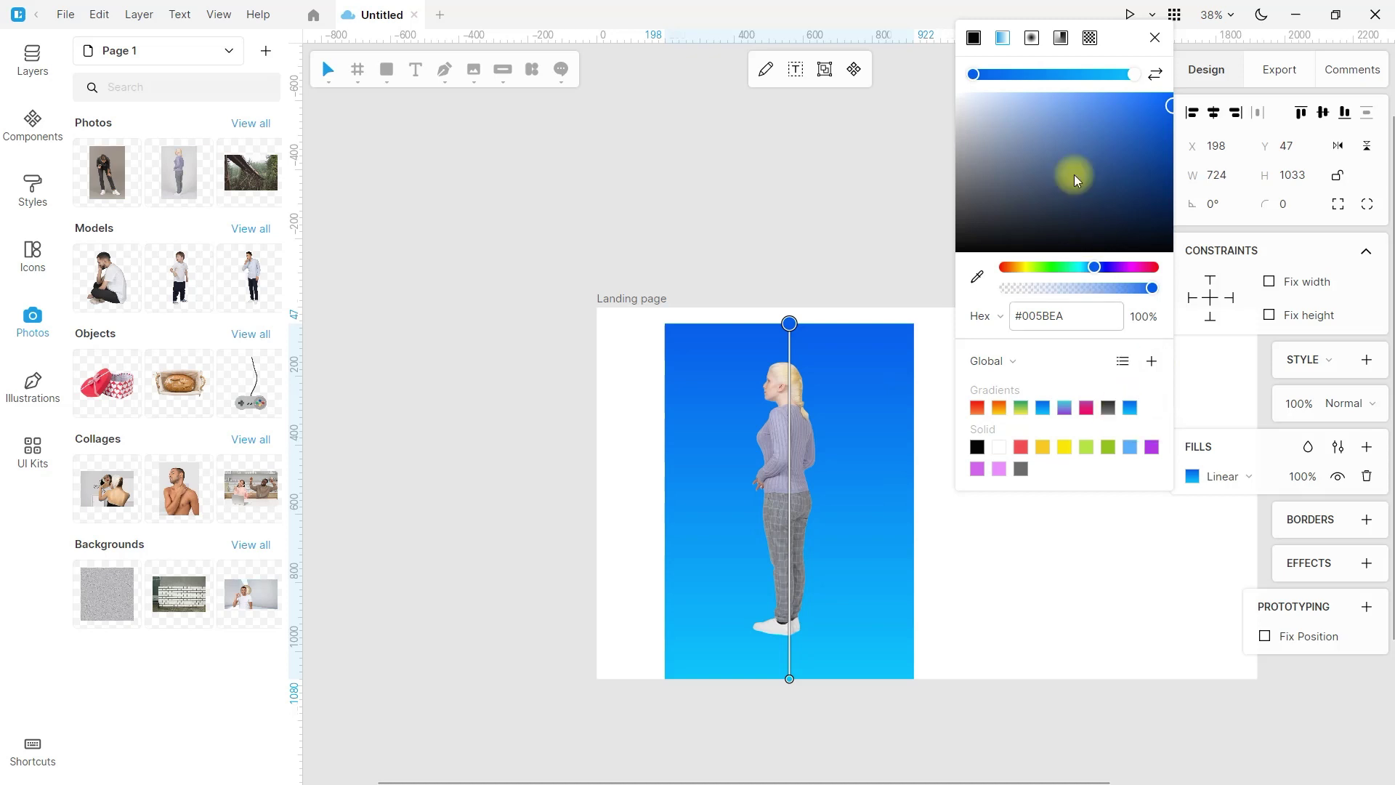
Change the gradient's first stop to green (7ADC30), save the gradient to the global palette and close the color picker
left_click(1058, 144)
left_click(1117, 113)
left_click(1126, 114)
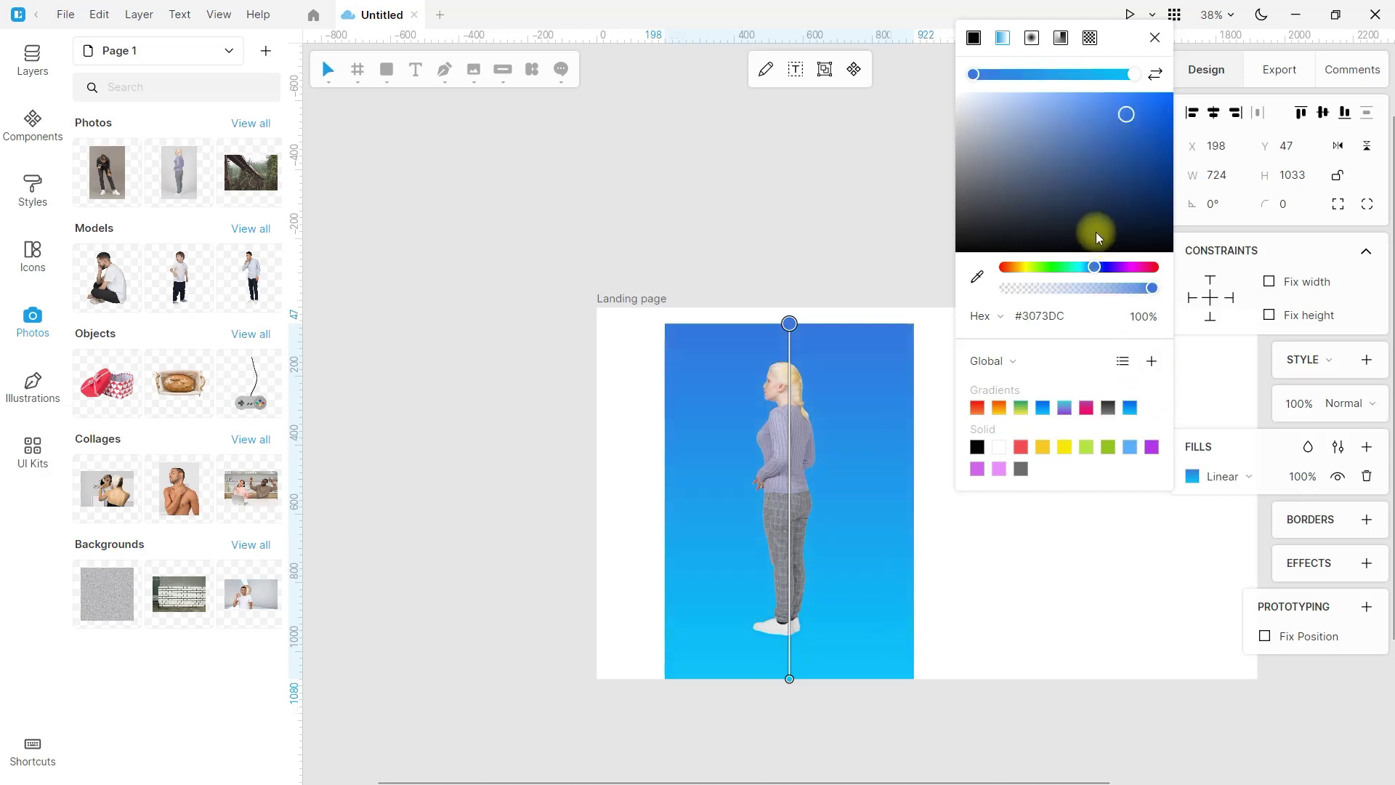
left_click(1044, 269)
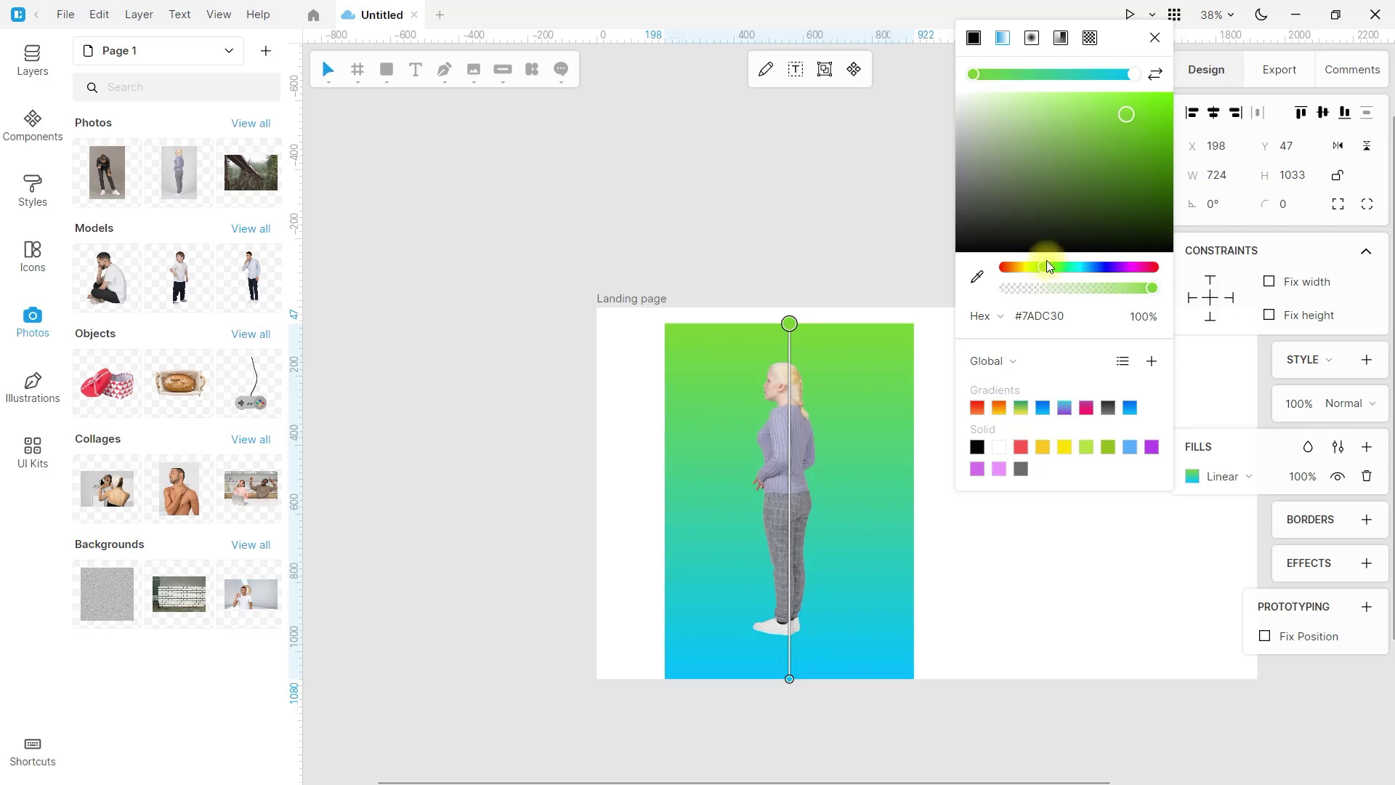
left_click(1153, 366)
left_click(1155, 37)
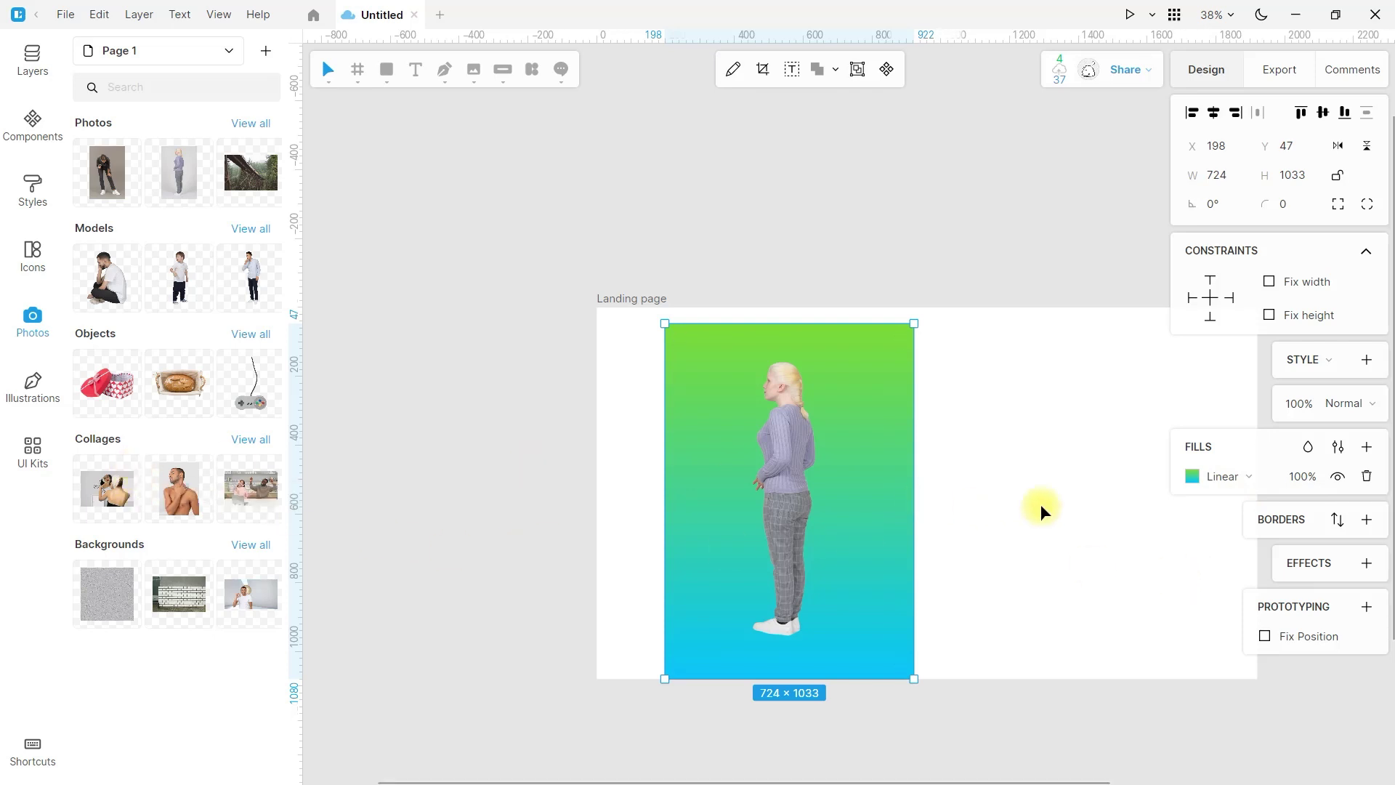
Add a black fill above the rectangle's gradient and set its opacity to 62%
left_click(1368, 448)
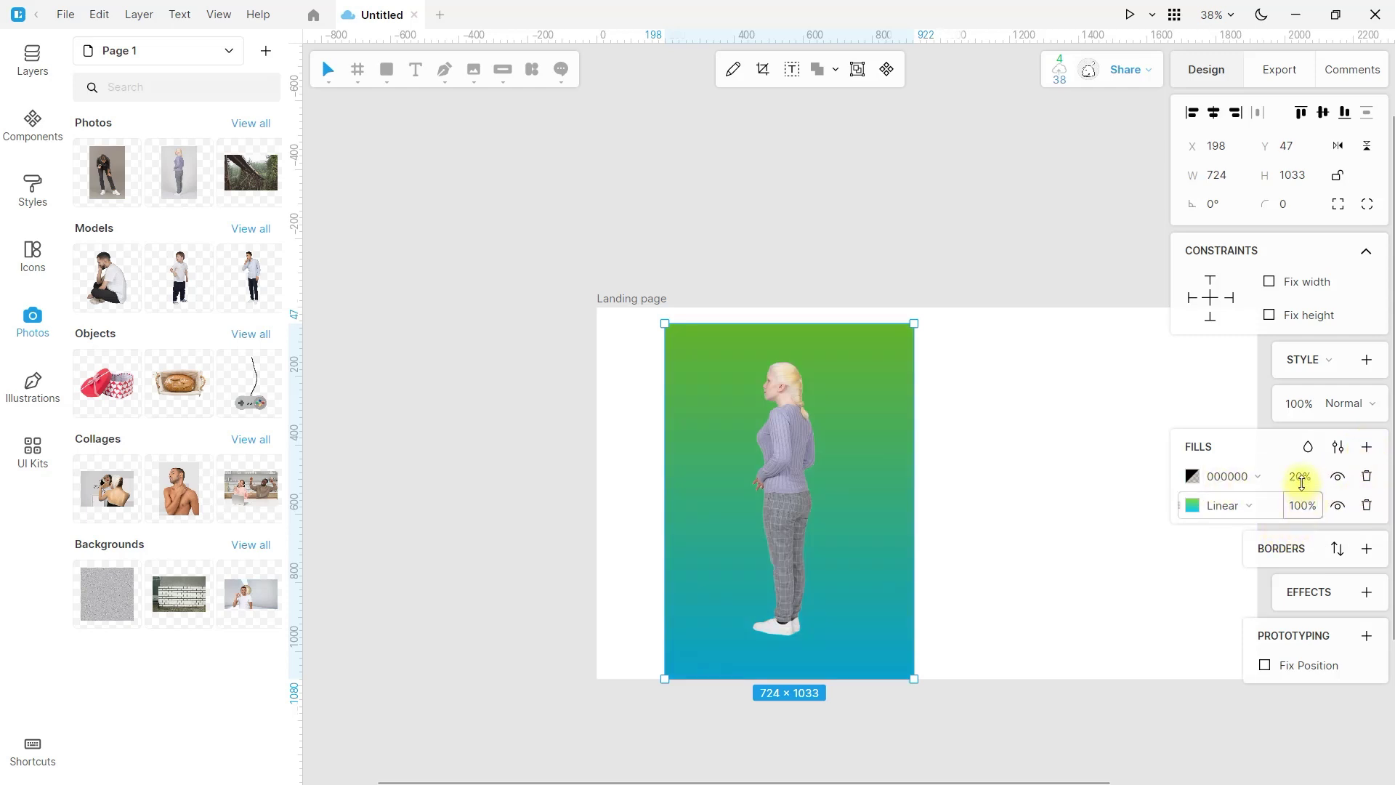
left_click(1339, 478)
left_click(1339, 478)
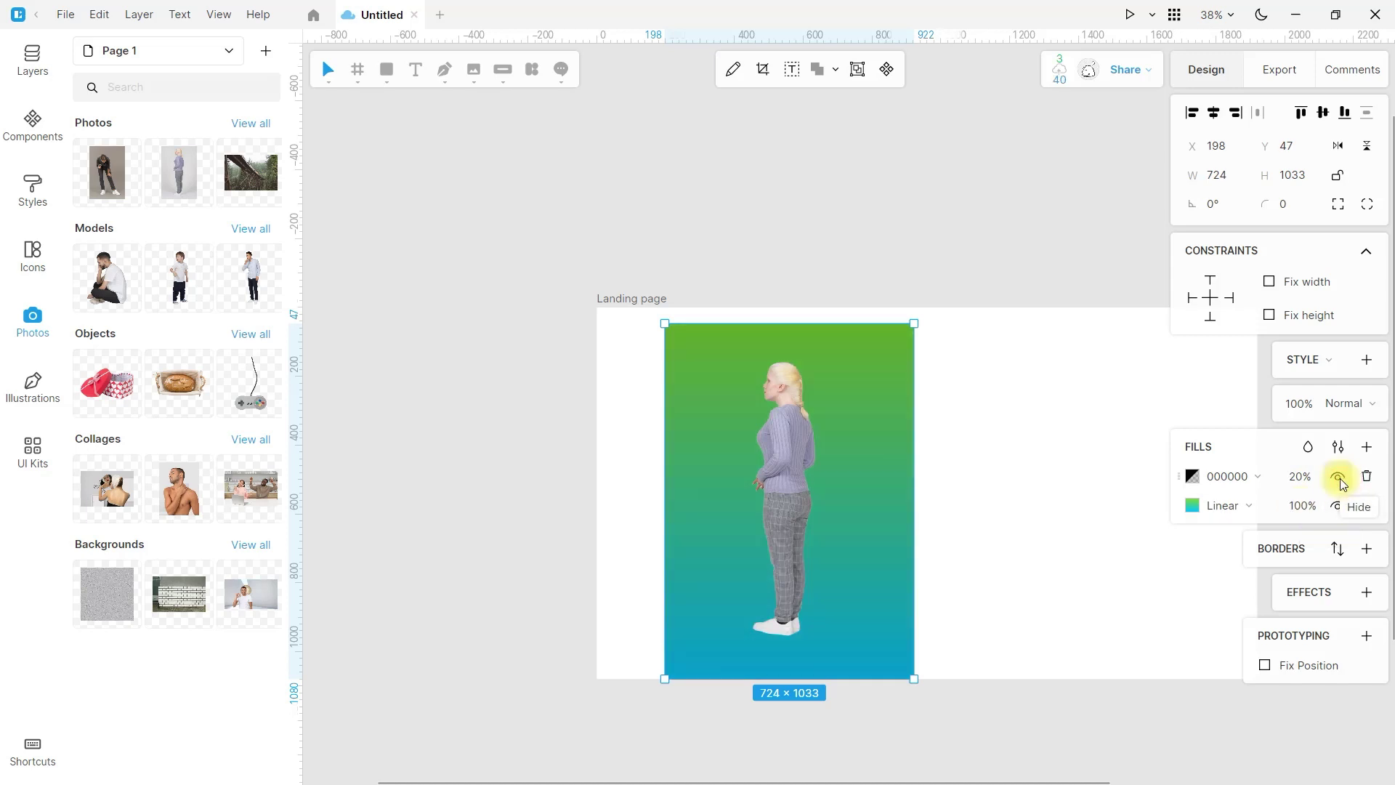
left_click_drag(1299, 476, 1286, 404)
Change the upper fill's color to the red palette swatch and lower its opacity
left_click(1192, 477)
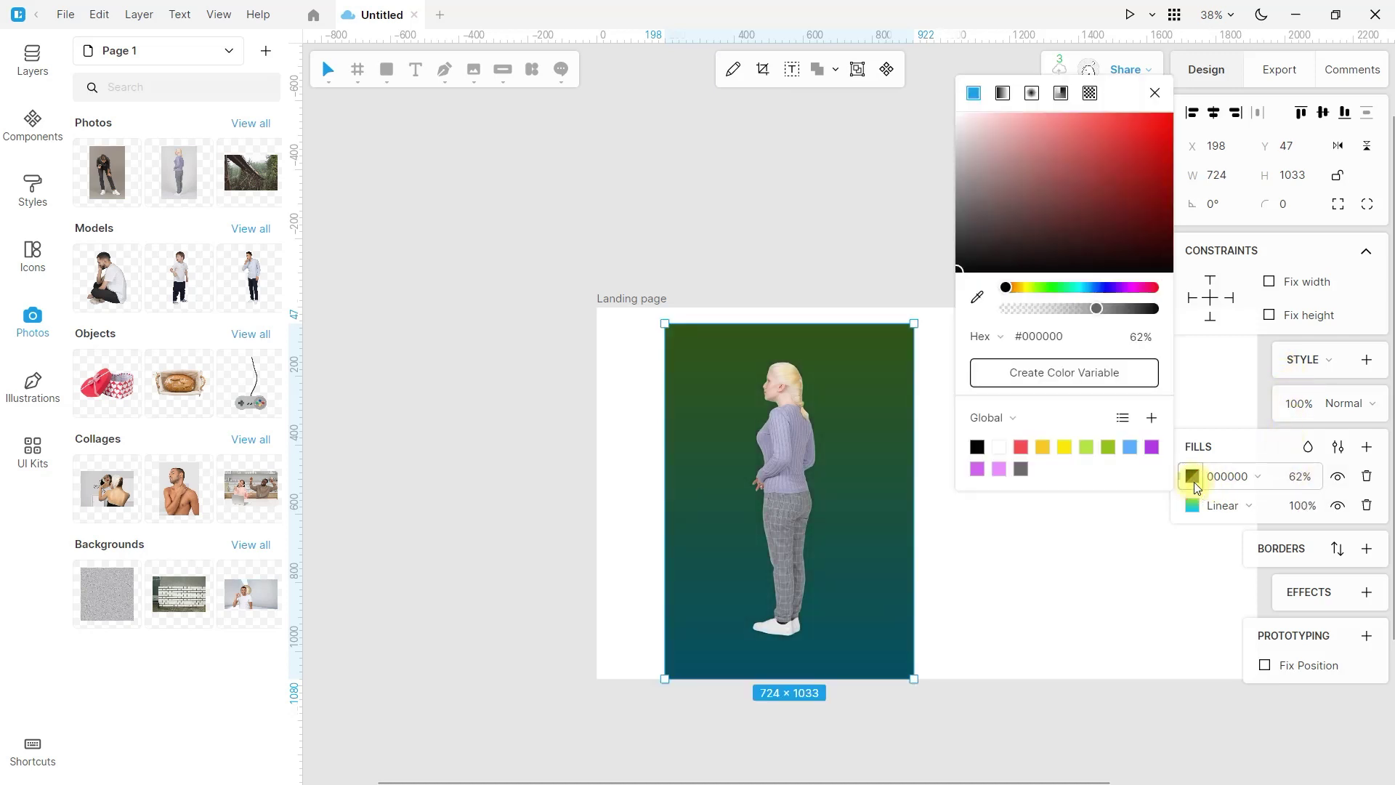
left_click(1021, 447)
left_click_drag(1291, 486, 1288, 552)
left_click(531, 486)
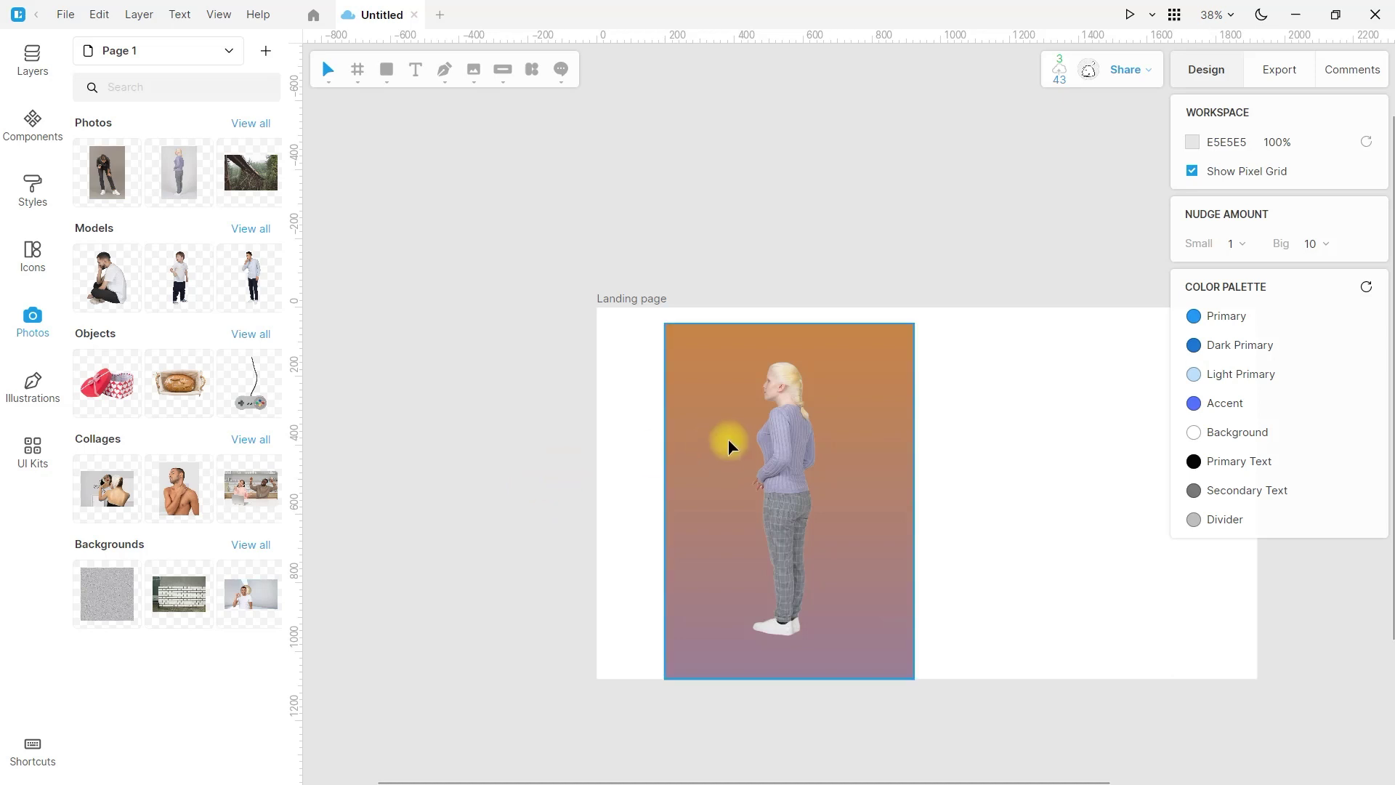
Delete the gradient rectangle together with the woman's cutout from the artboard
left_click(770, 429)
left_click_drag(999, 424, 643, 535)
key("Delete")
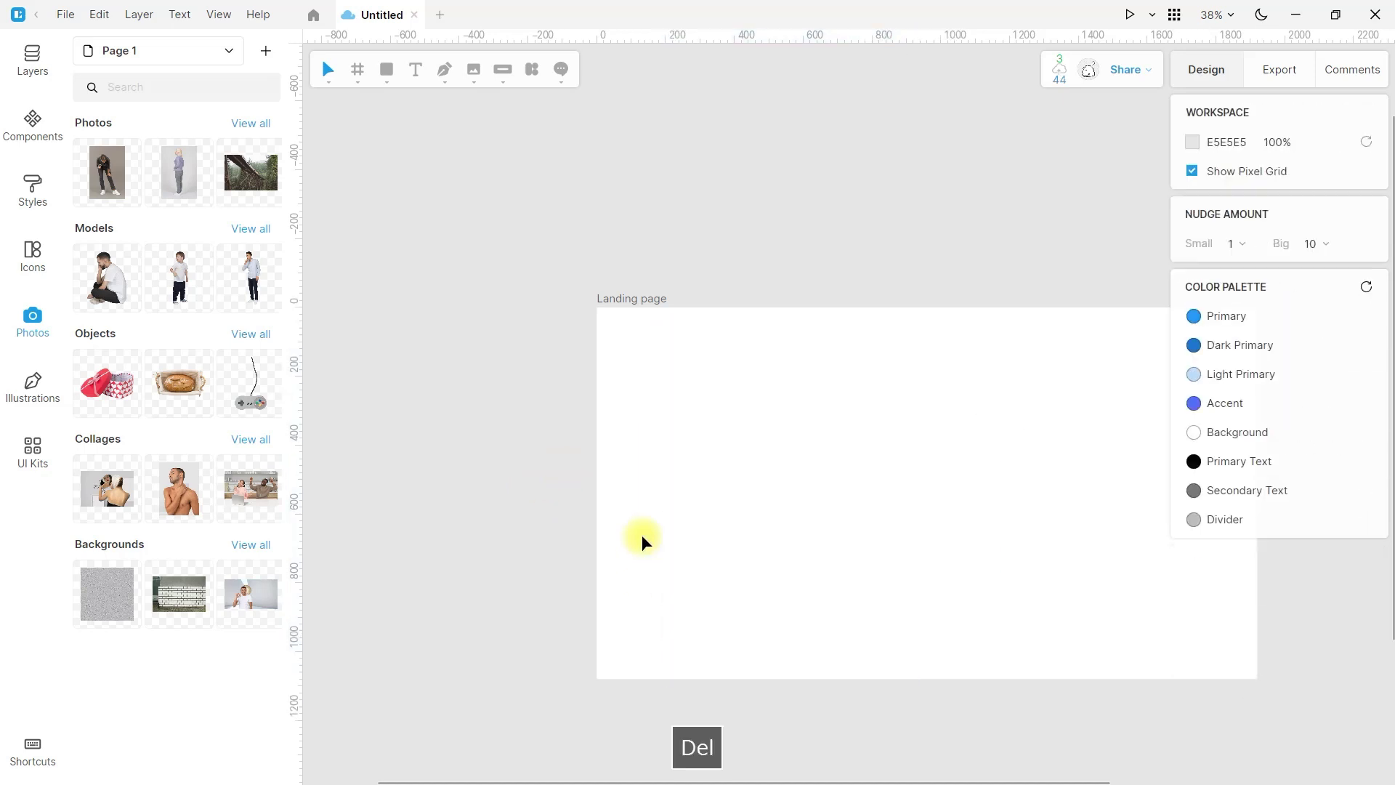
Place the 3D Business illustration of the man on a sofa on the artboard, about 368 × 380 at X 223, Y 205
left_click(32, 382)
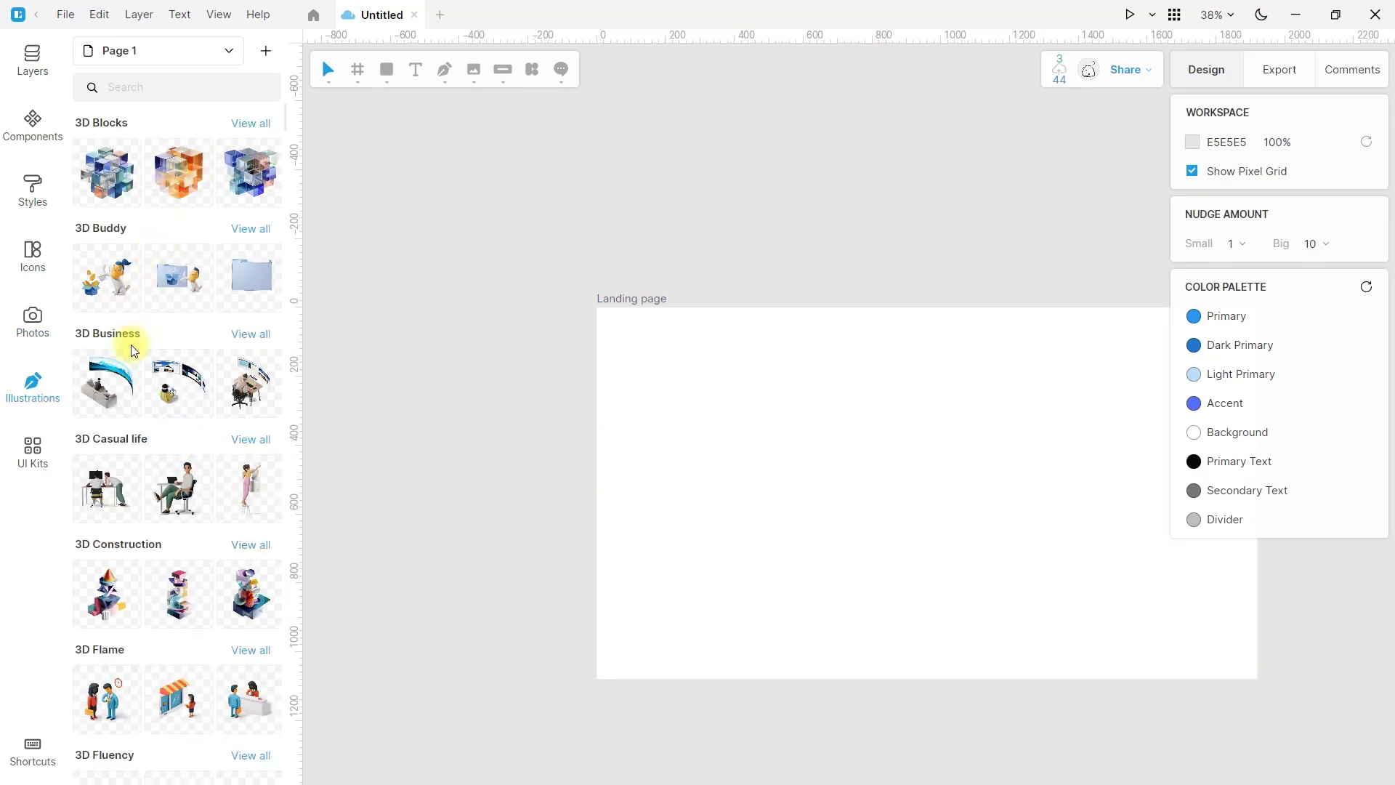
left_click_drag(102, 385, 674, 379)
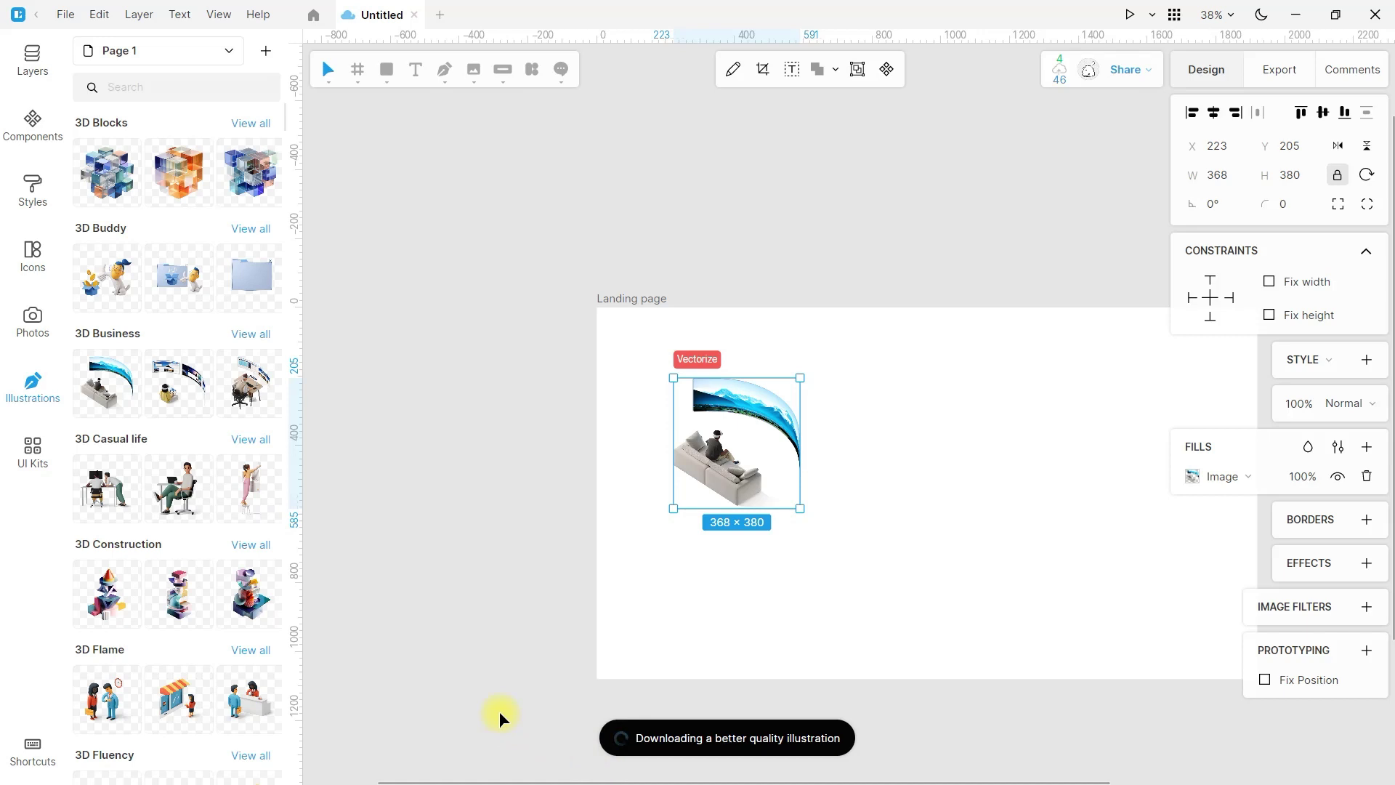
double_click(723, 476)
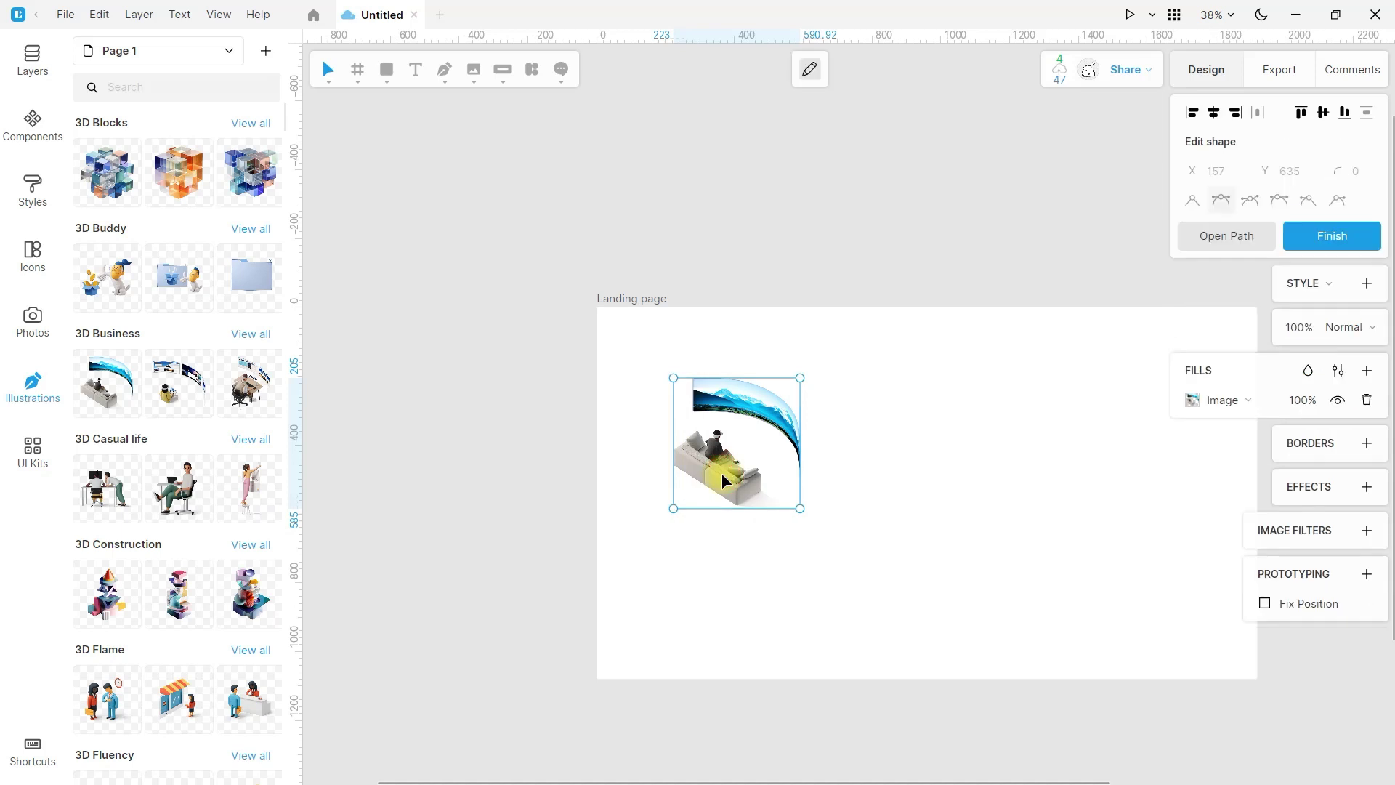
left_click(678, 465)
left_click(641, 460)
Enlarge the sofa illustration to about 847 × 875 and move it to X 113, Y 74
left_click(727, 473)
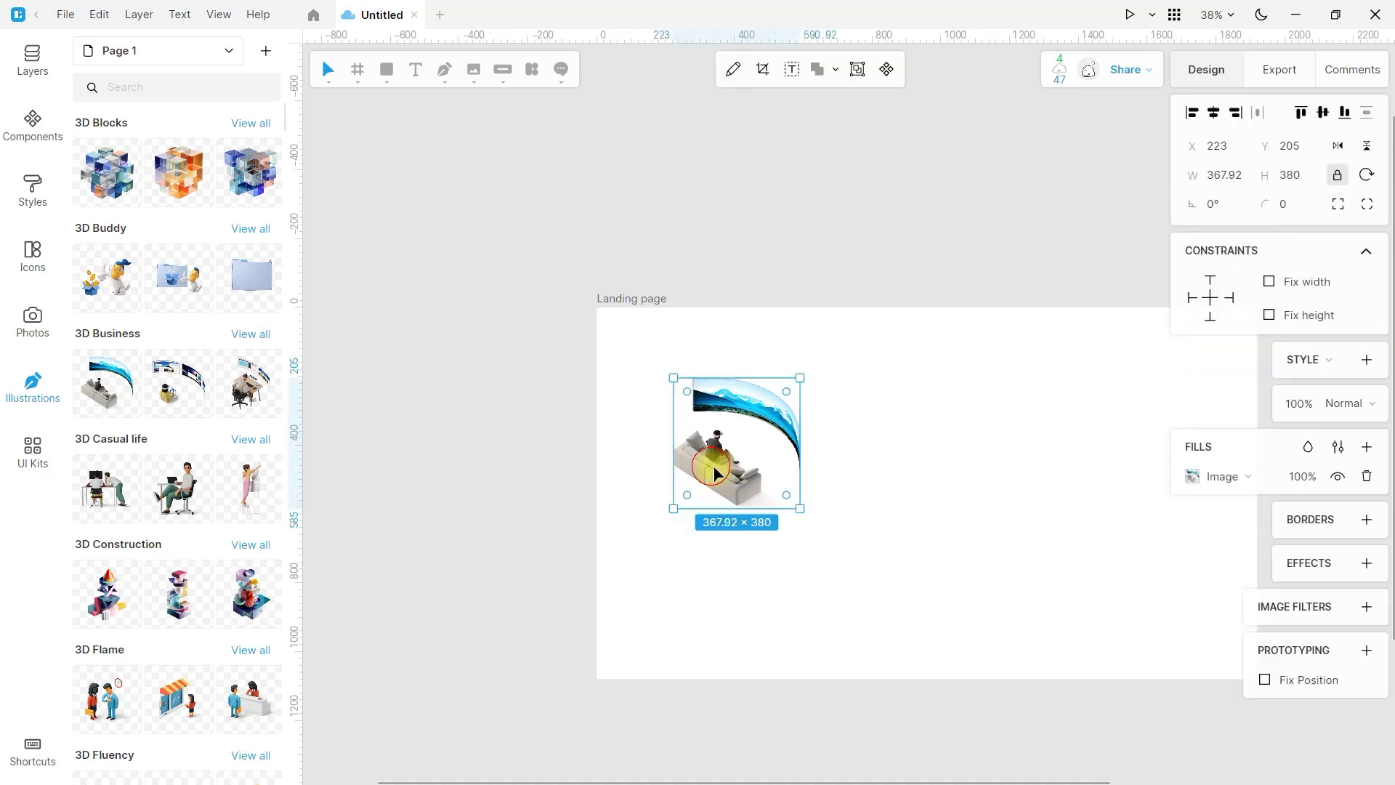
left_click_drag(802, 509, 950, 673)
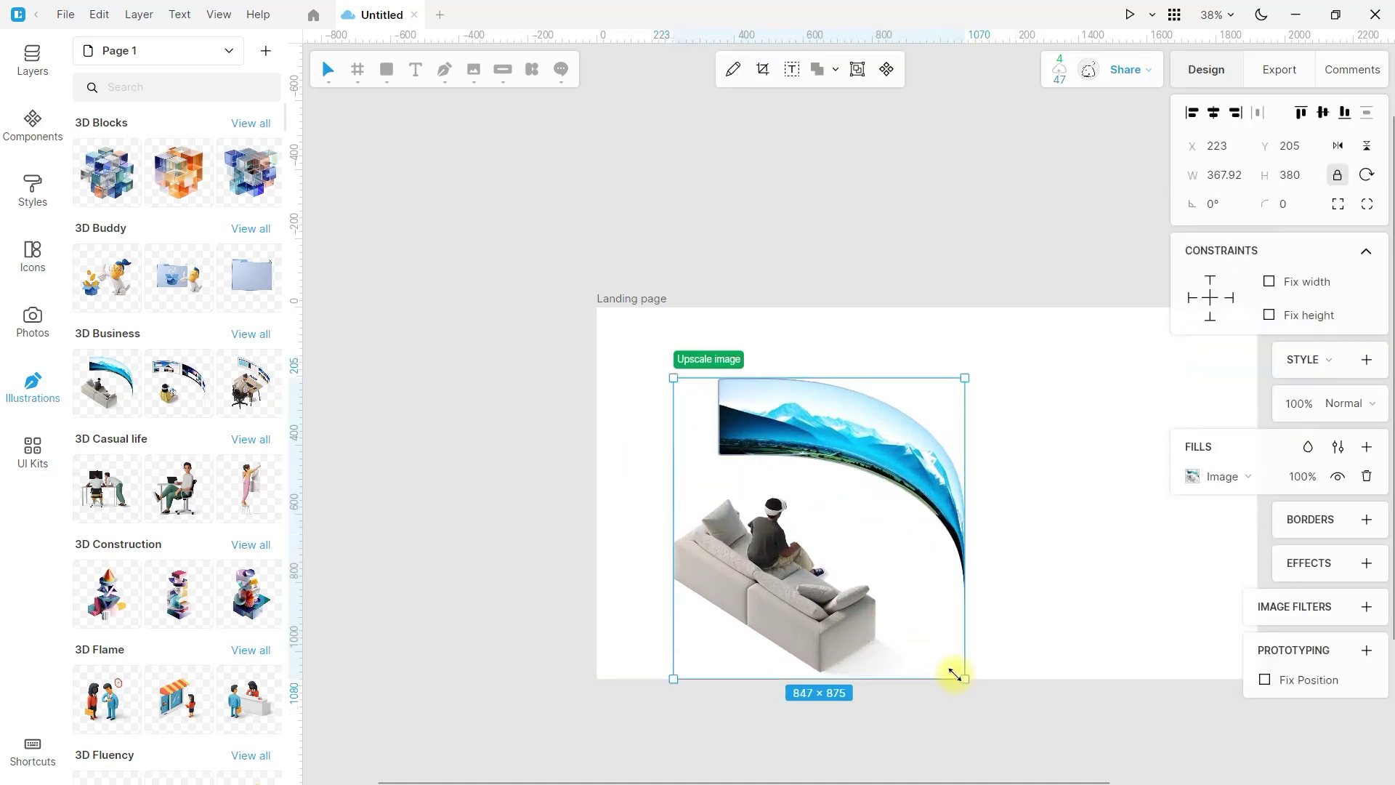
left_click_drag(826, 612, 784, 552)
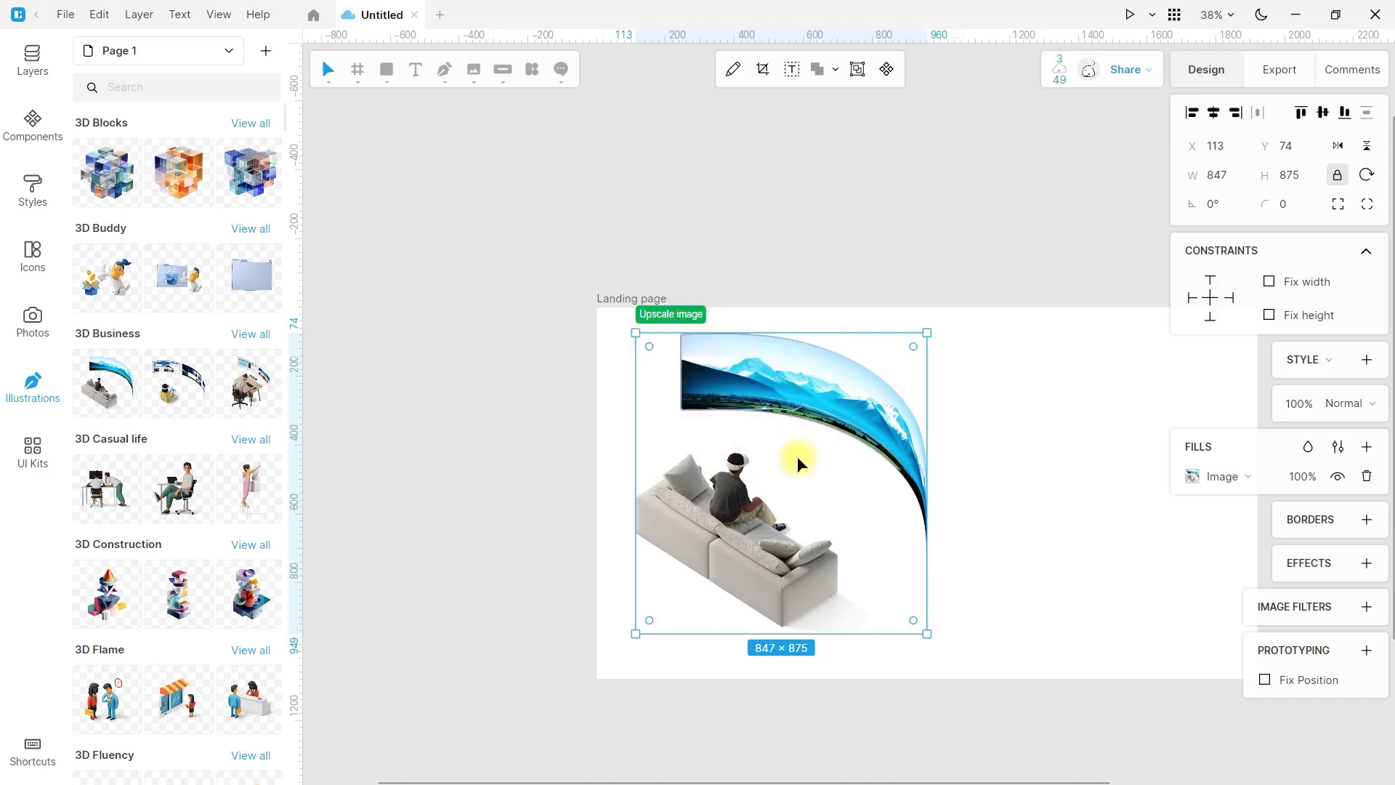
Replace the sofa illustration with the 3D Flame shopfront illustration, enlarged to about 804 × 709 at X 166, Y 243
key("Delete")
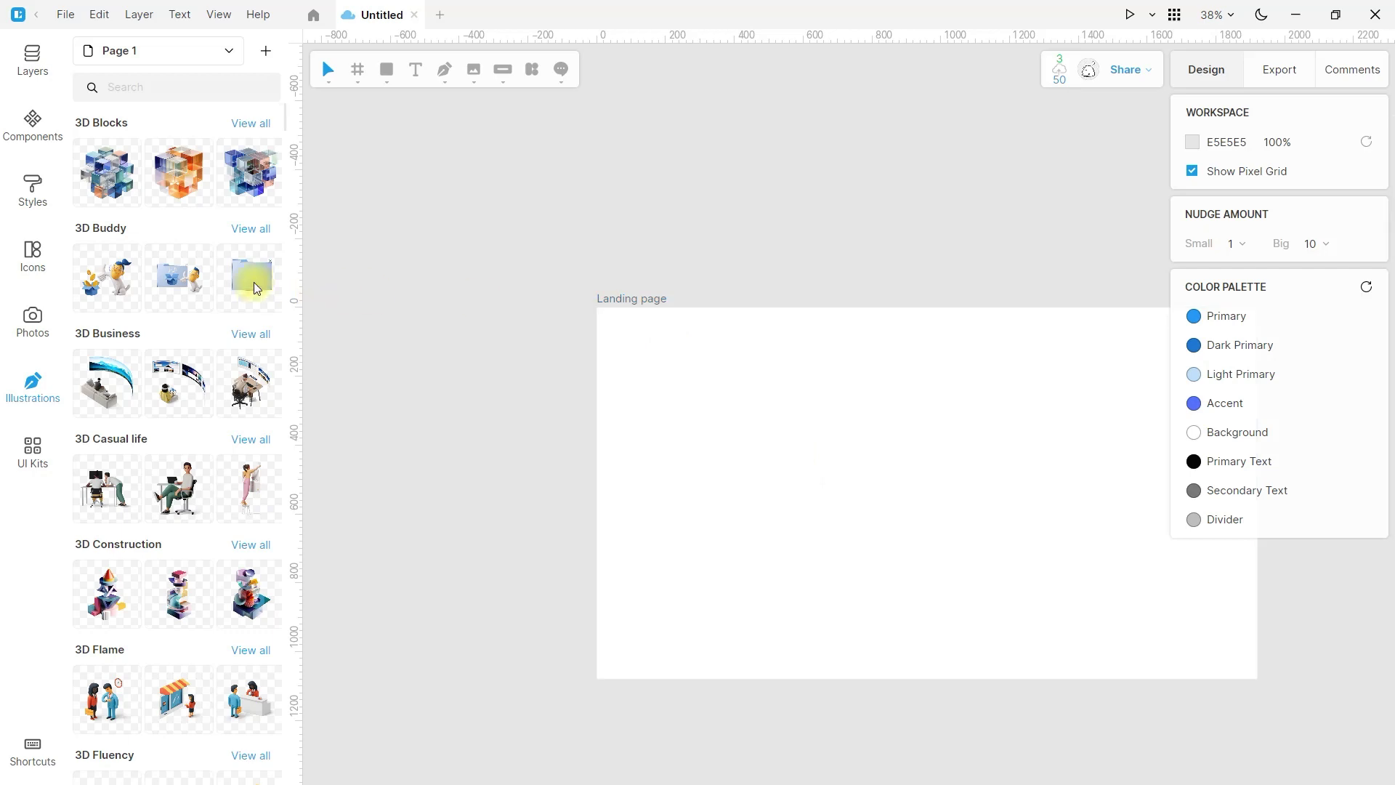
scroll(198, 499, "down", 3)
left_click_drag(182, 431, 658, 400)
left_click_drag(854, 602, 898, 637)
left_click(1023, 525)
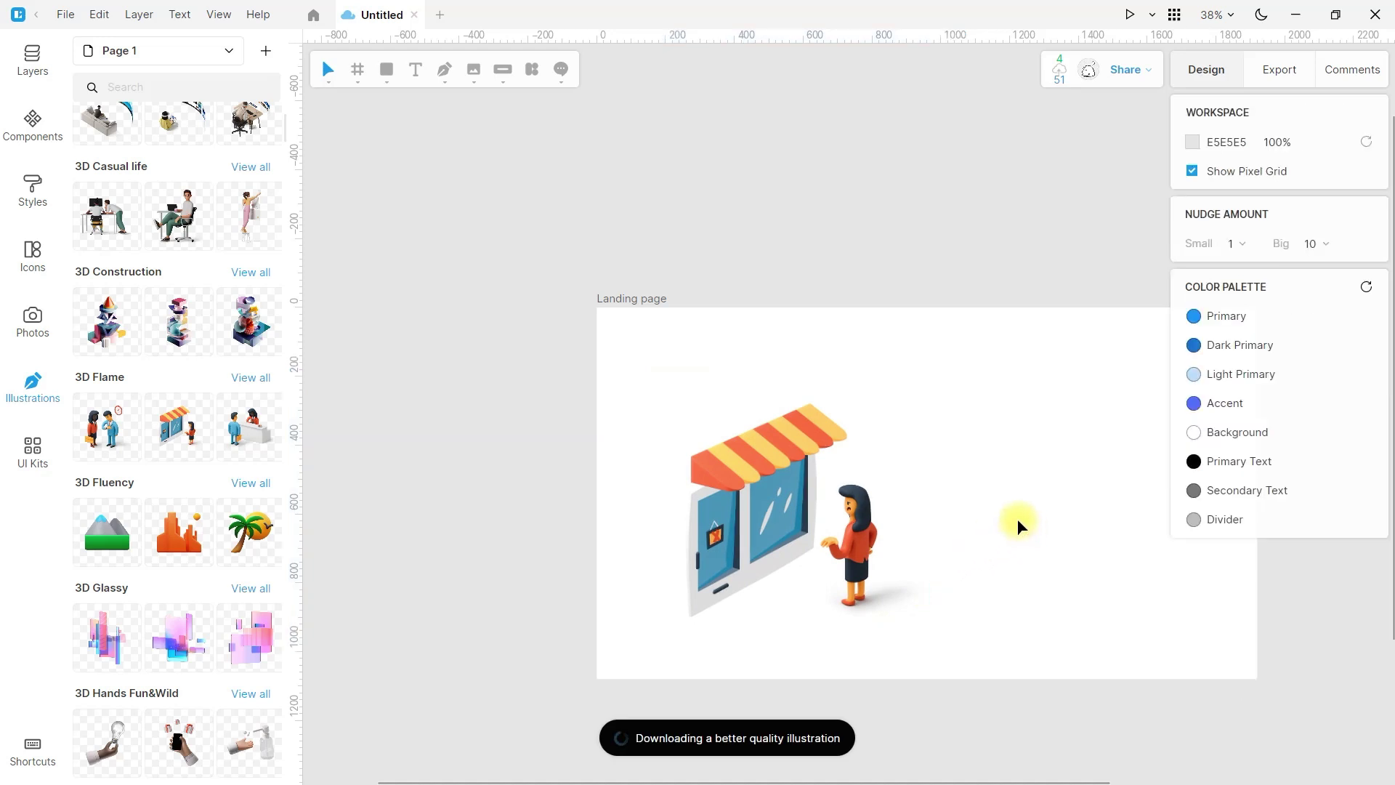
key("space")
left_click_drag(1003, 508, 884, 346)
left_click(669, 319)
scroll(667, 322, "up", 3)
scroll(666, 324, "up", 2)
scroll(666, 325, "down", 3)
left_click(740, 334)
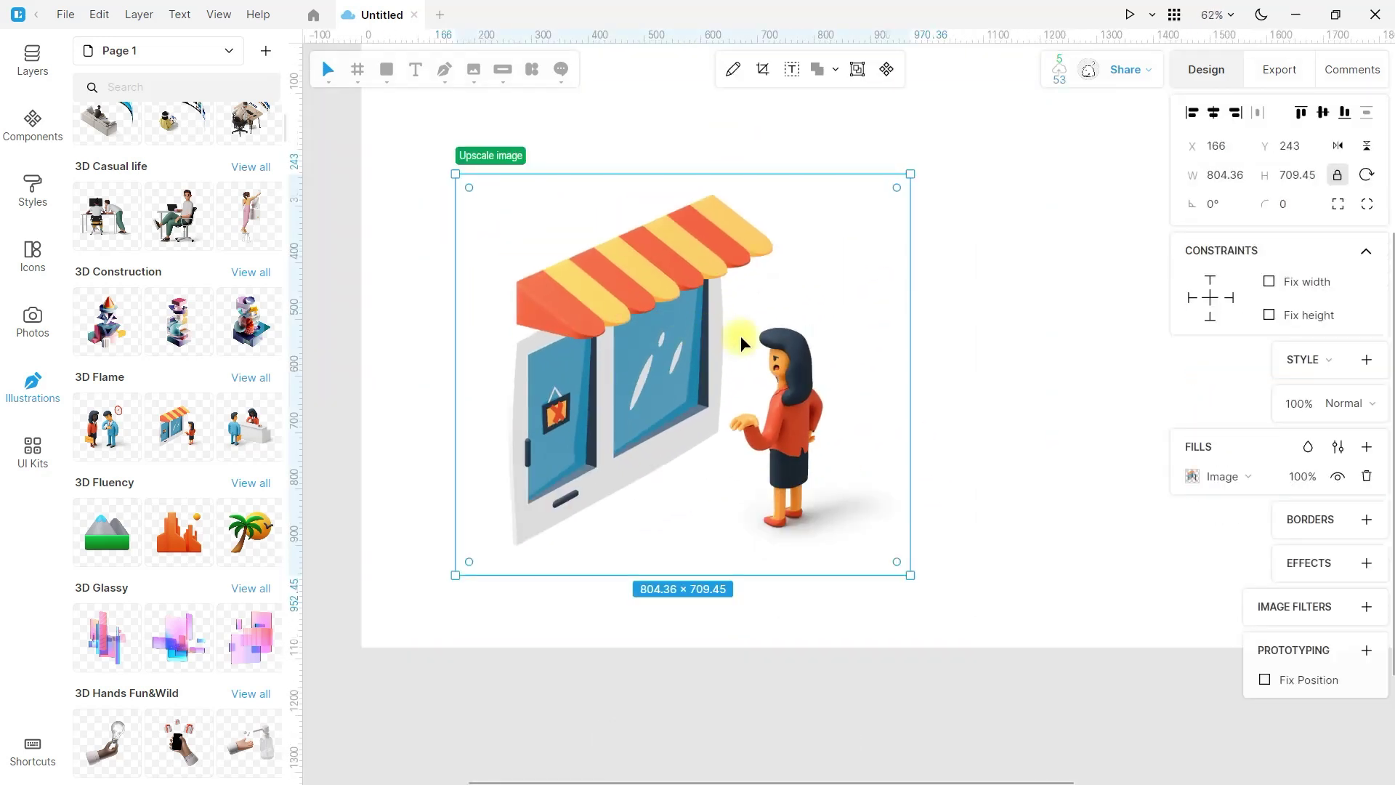
Try image filters on the shopfront illustration with hue -100, saturation -100, brightness -19 and contrast -97, and remove them
double_click(676, 281)
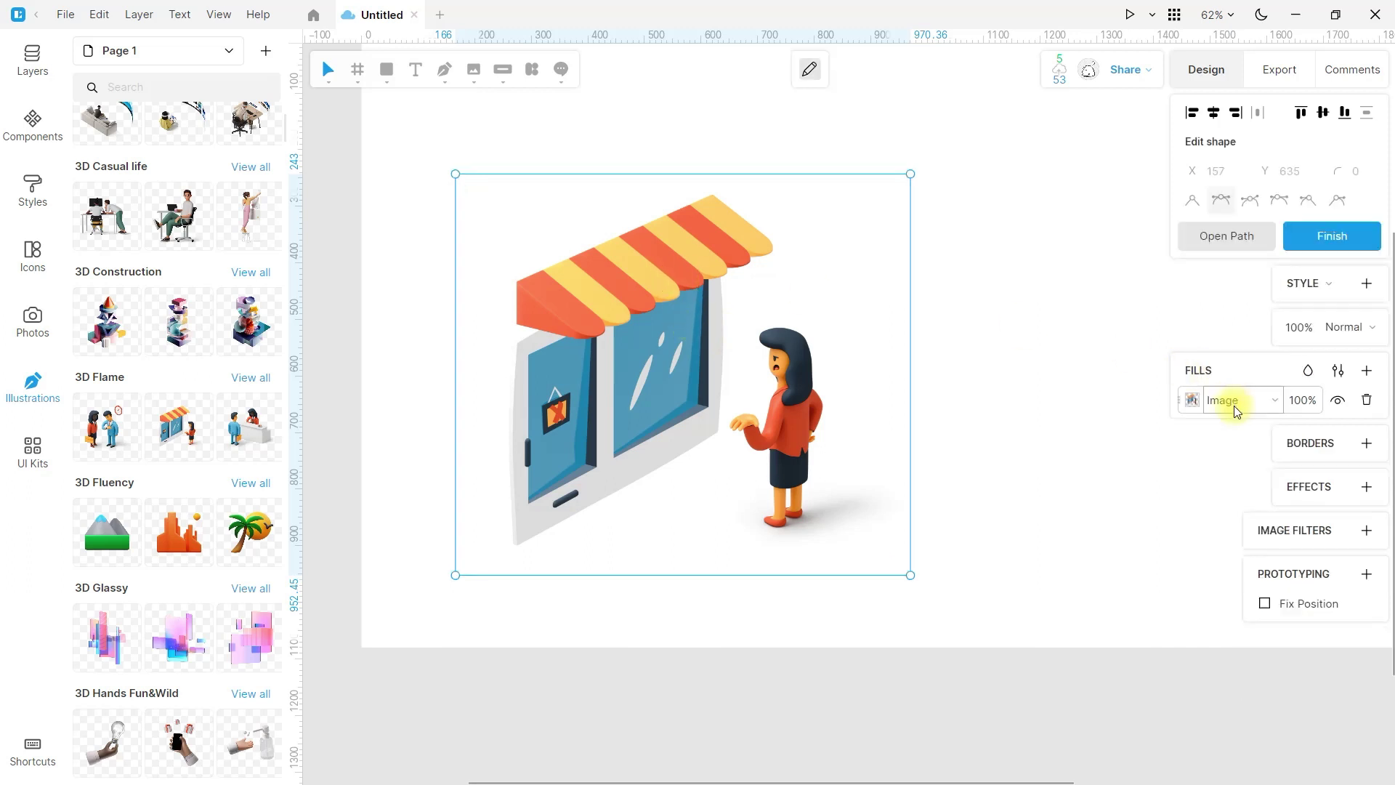
left_click(1277, 401)
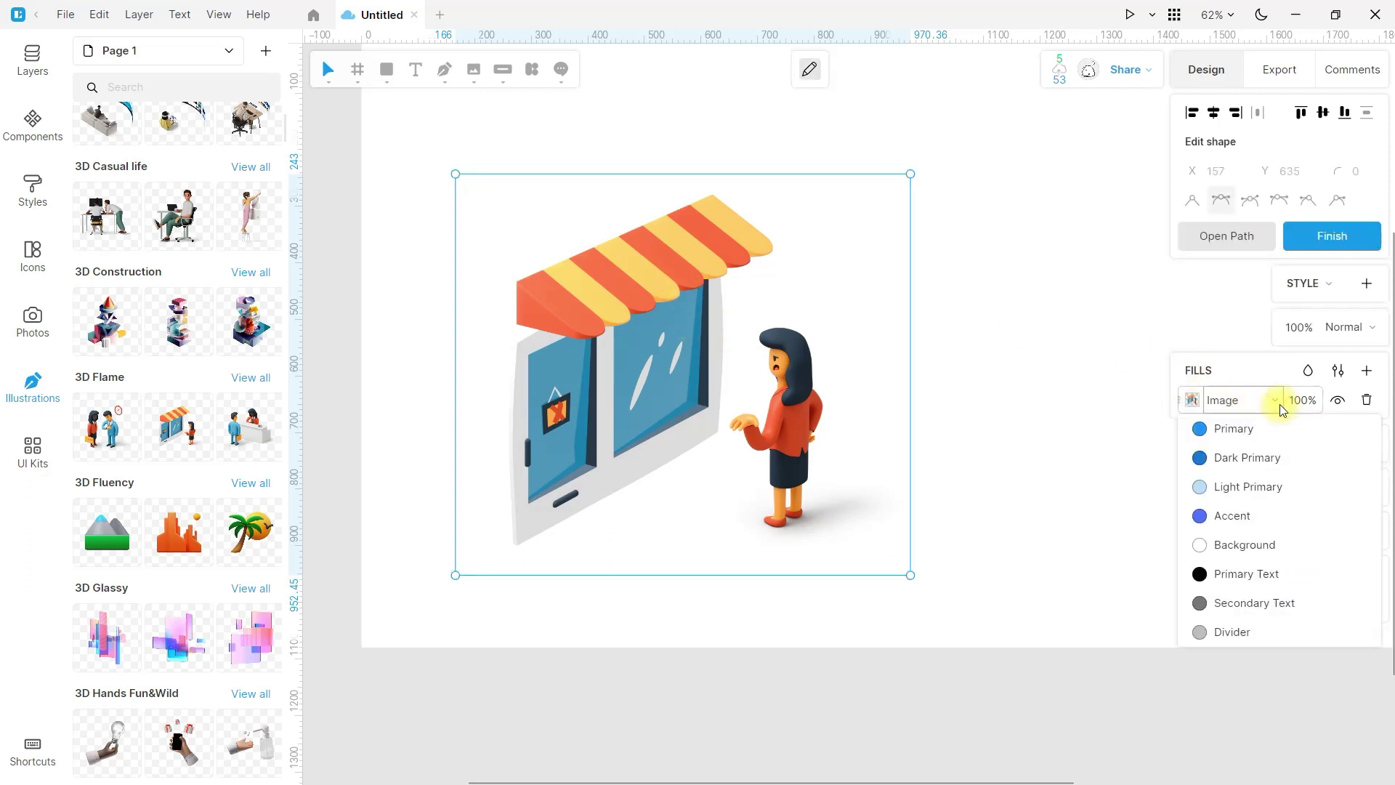
left_click(1280, 408)
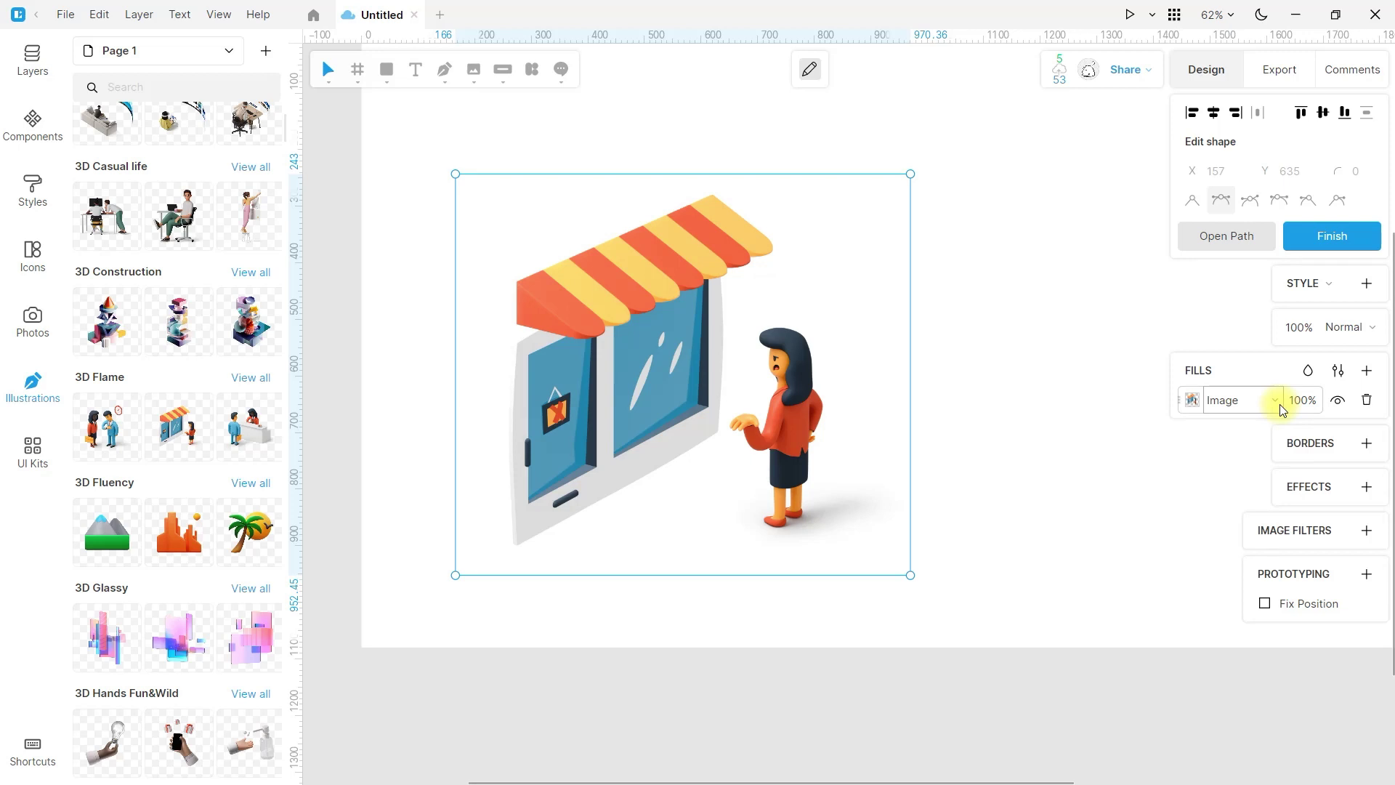
left_click(1367, 530)
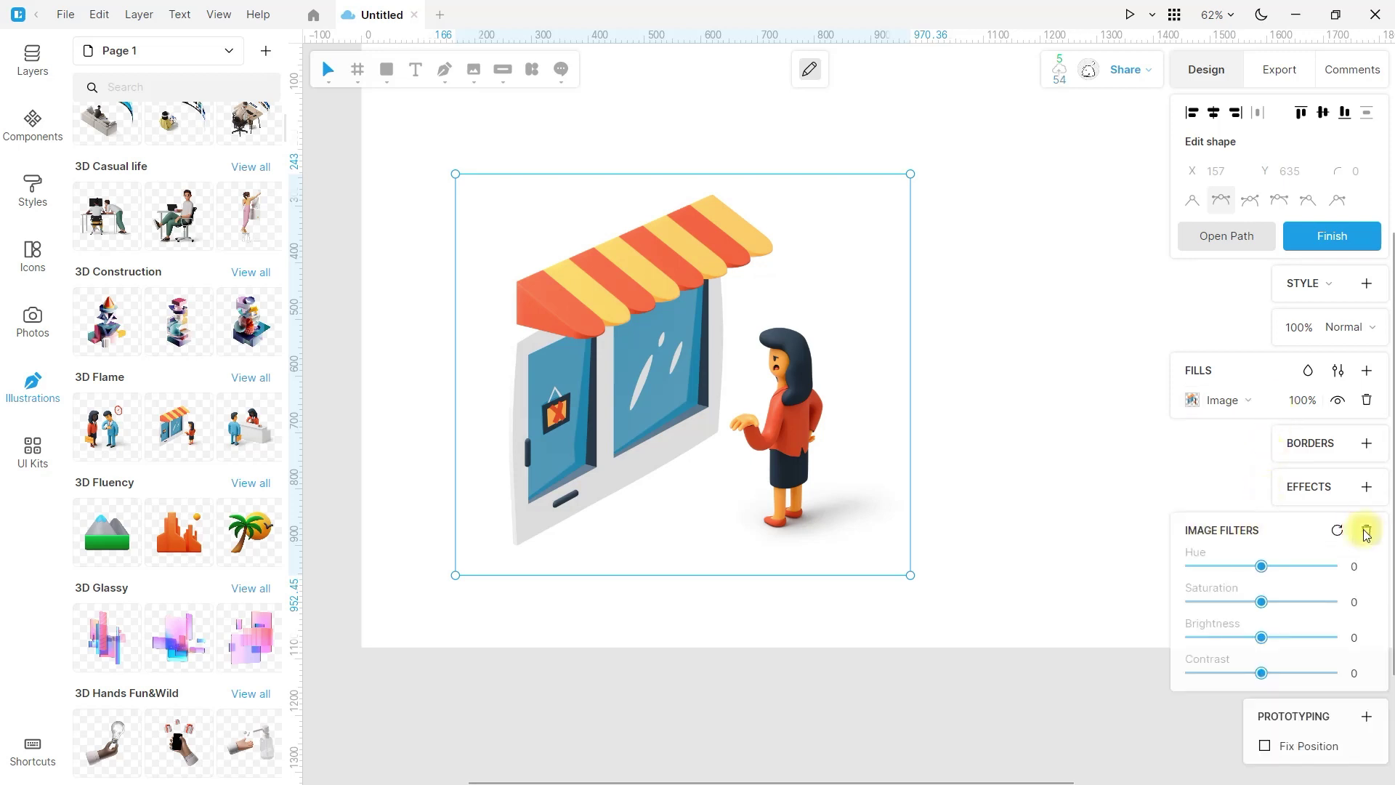
left_click_drag(1263, 566, 1193, 674)
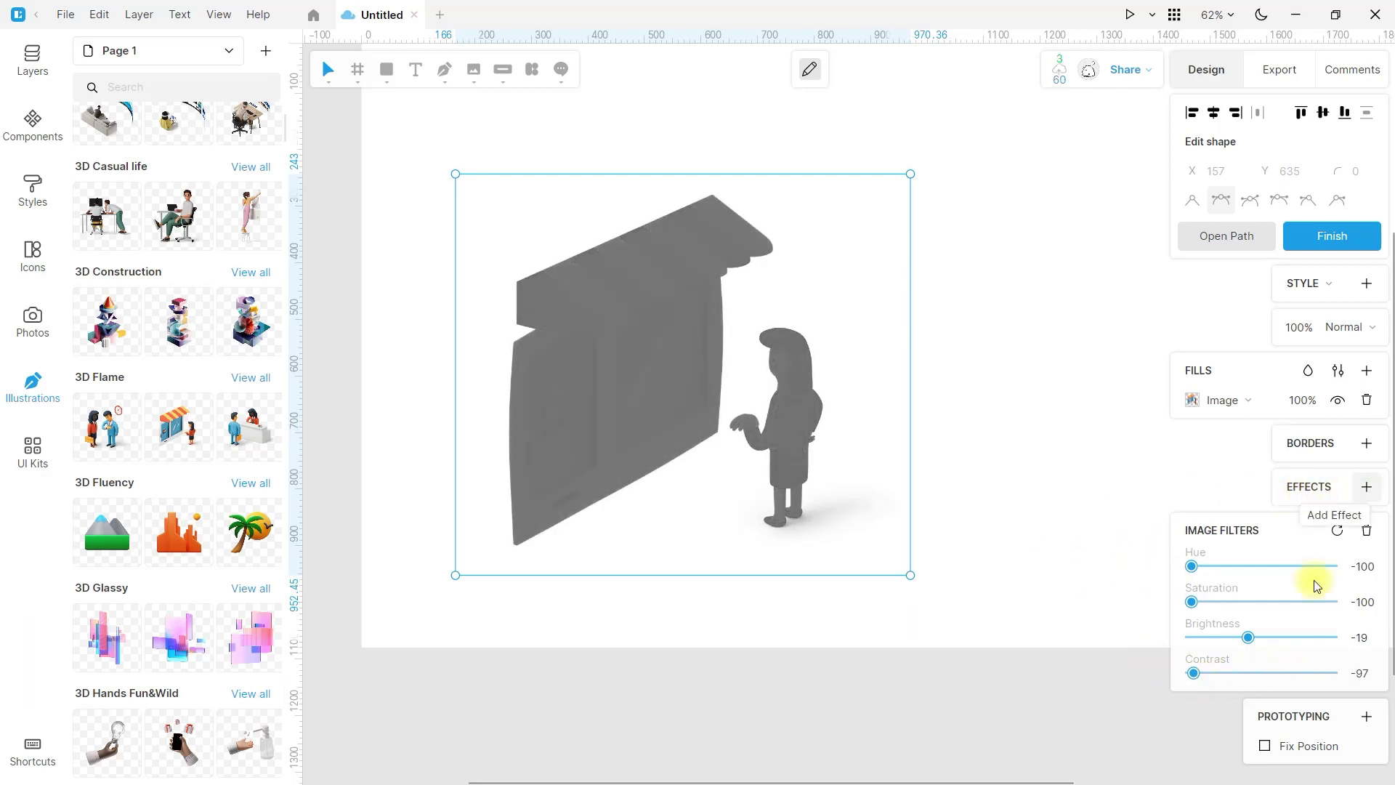
left_click(1337, 530)
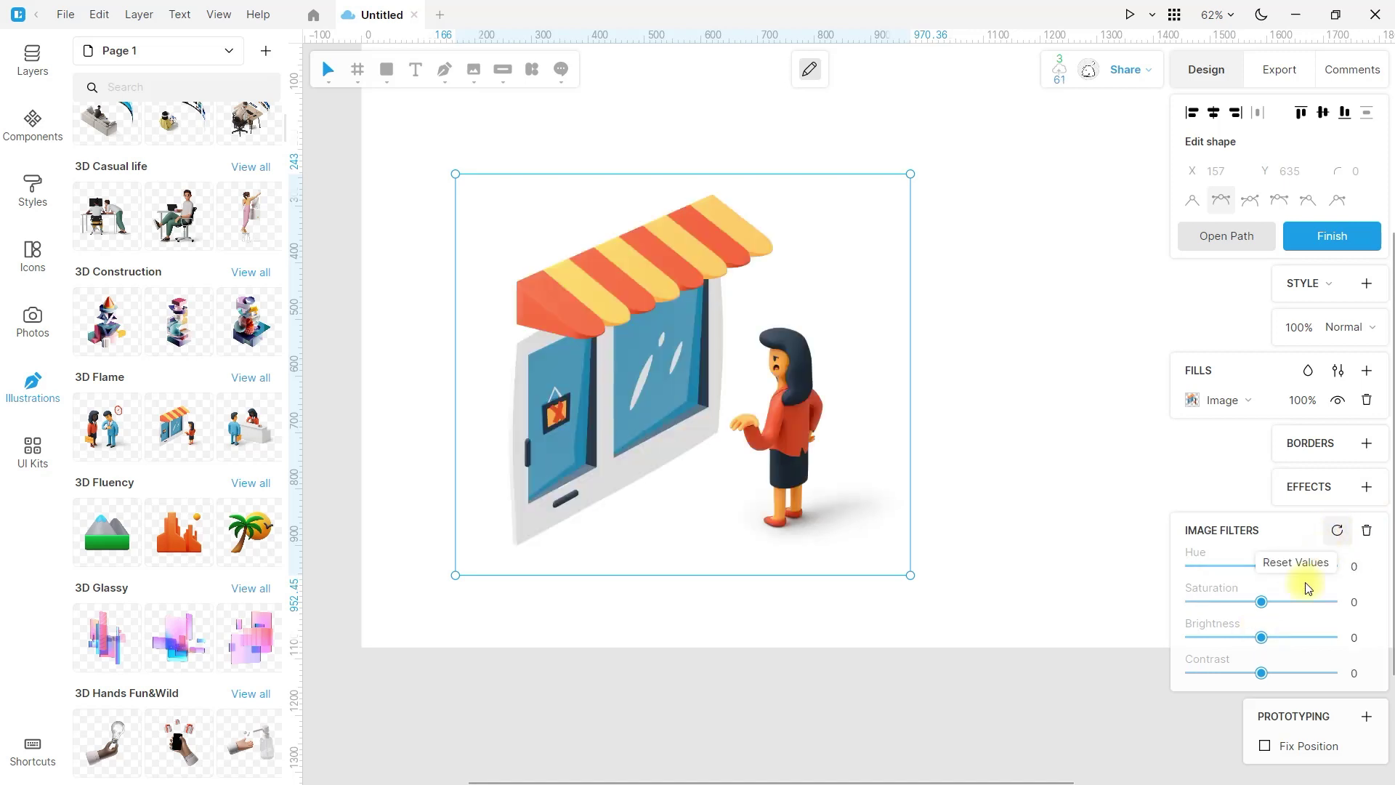
left_click(1366, 531)
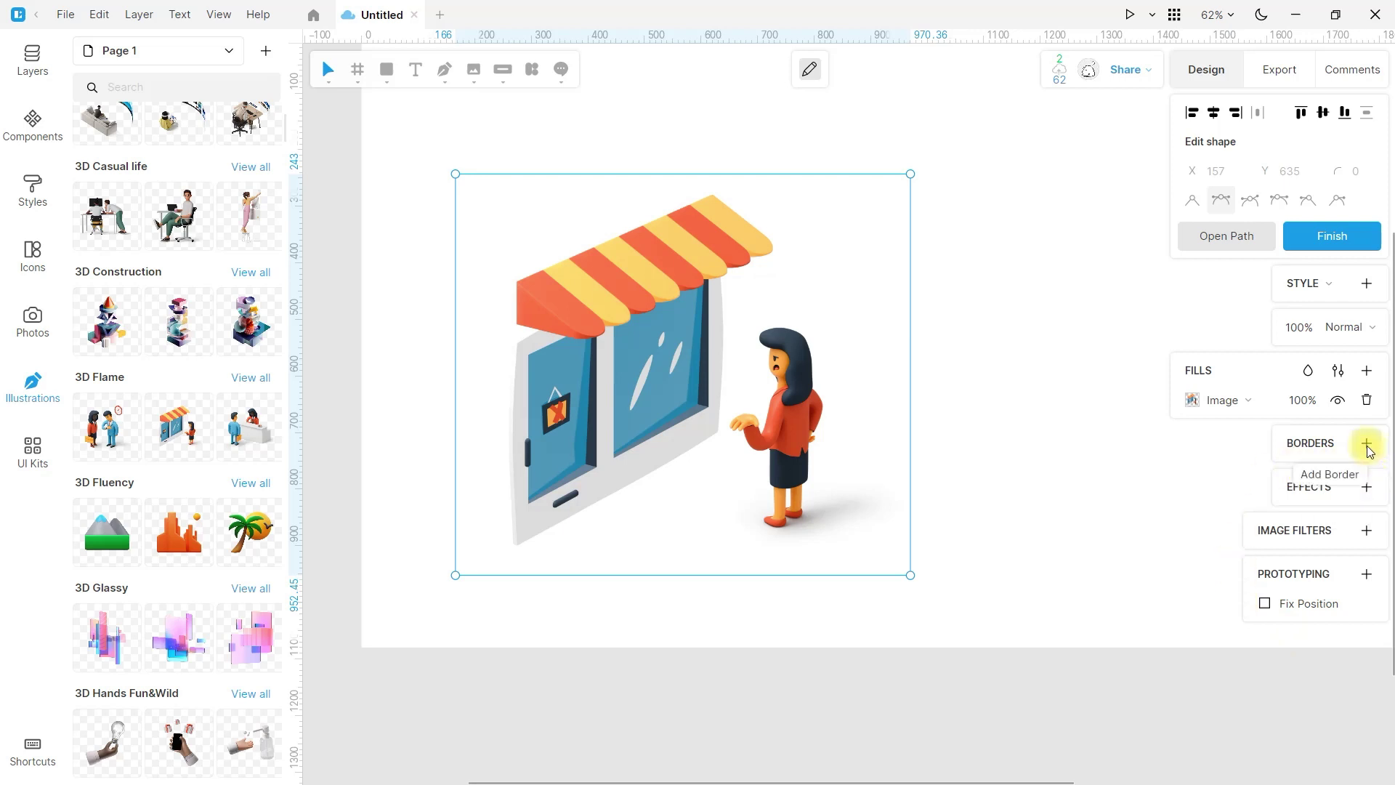
Add a shadow to the shopfront illustration with blur 24, Y offset 10 and yellow color FAE800
left_click(1366, 487)
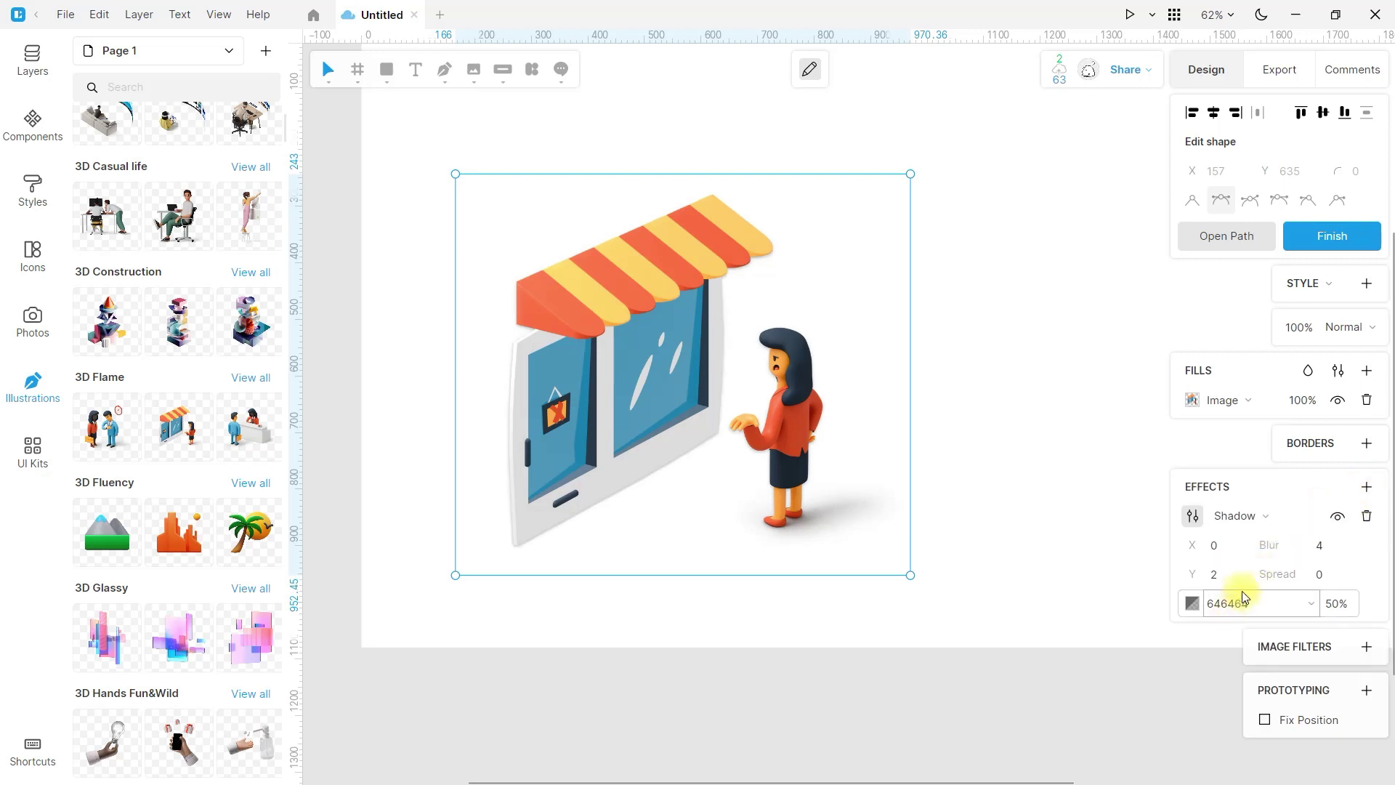
left_click_drag(1323, 550, 1323, 518)
left_click(1193, 603)
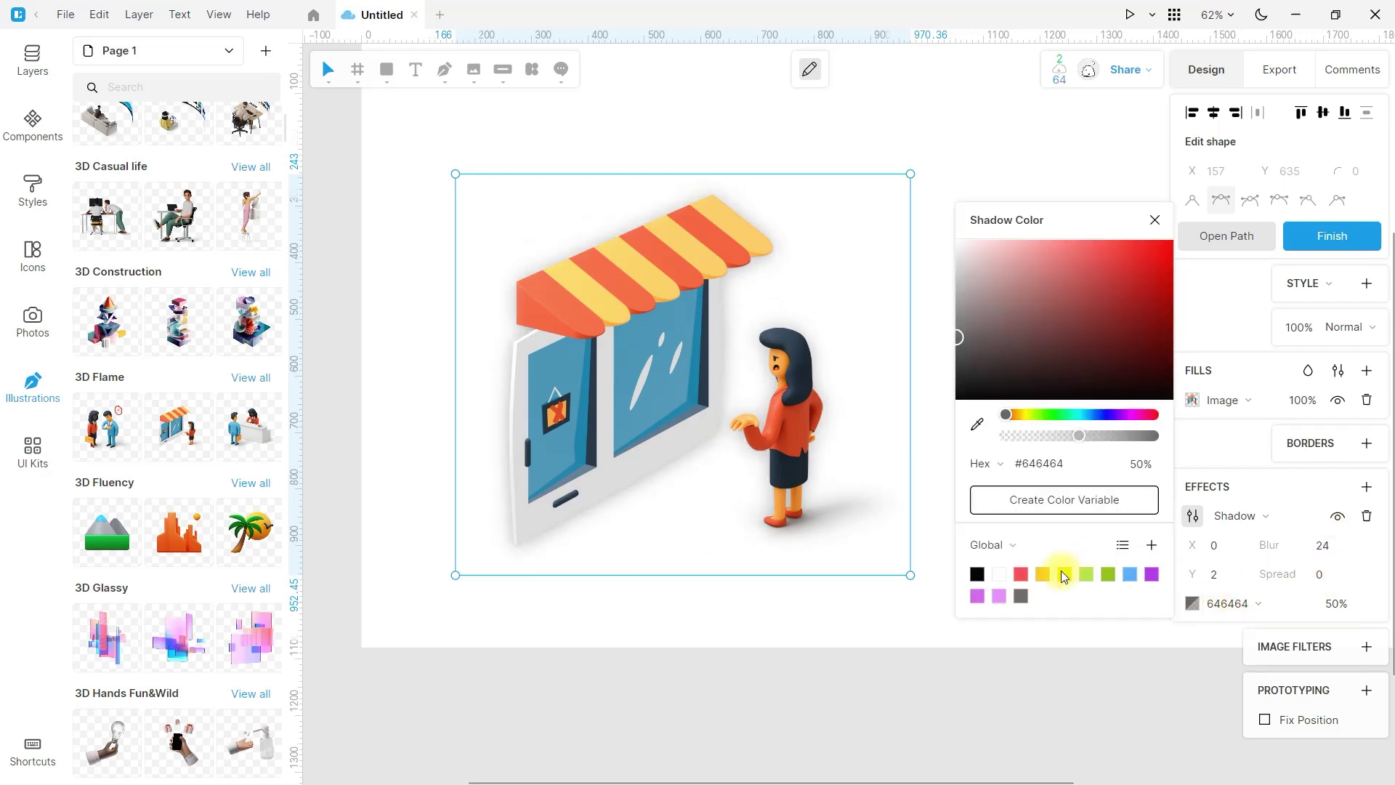
left_click(1063, 574)
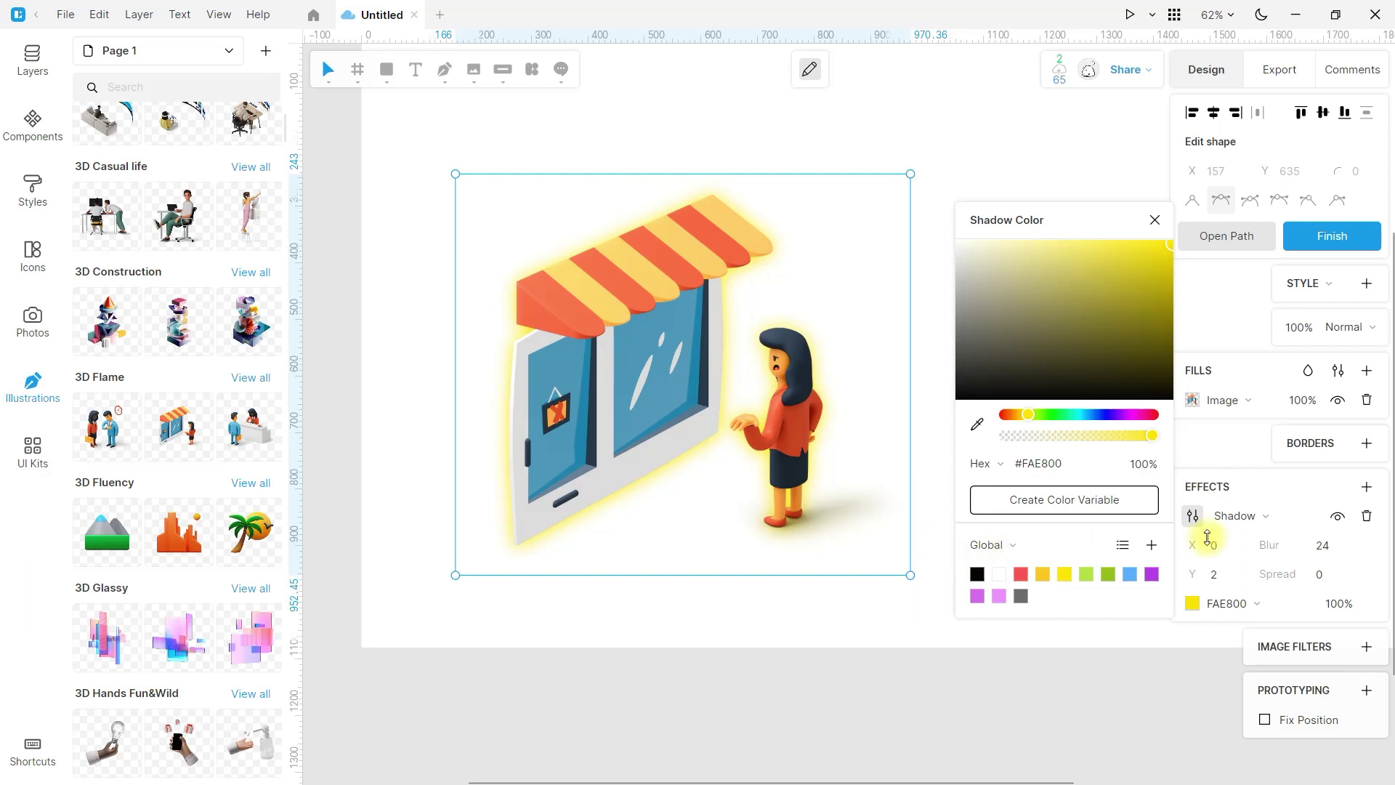
left_click_drag(1181, 559, 1221, 545)
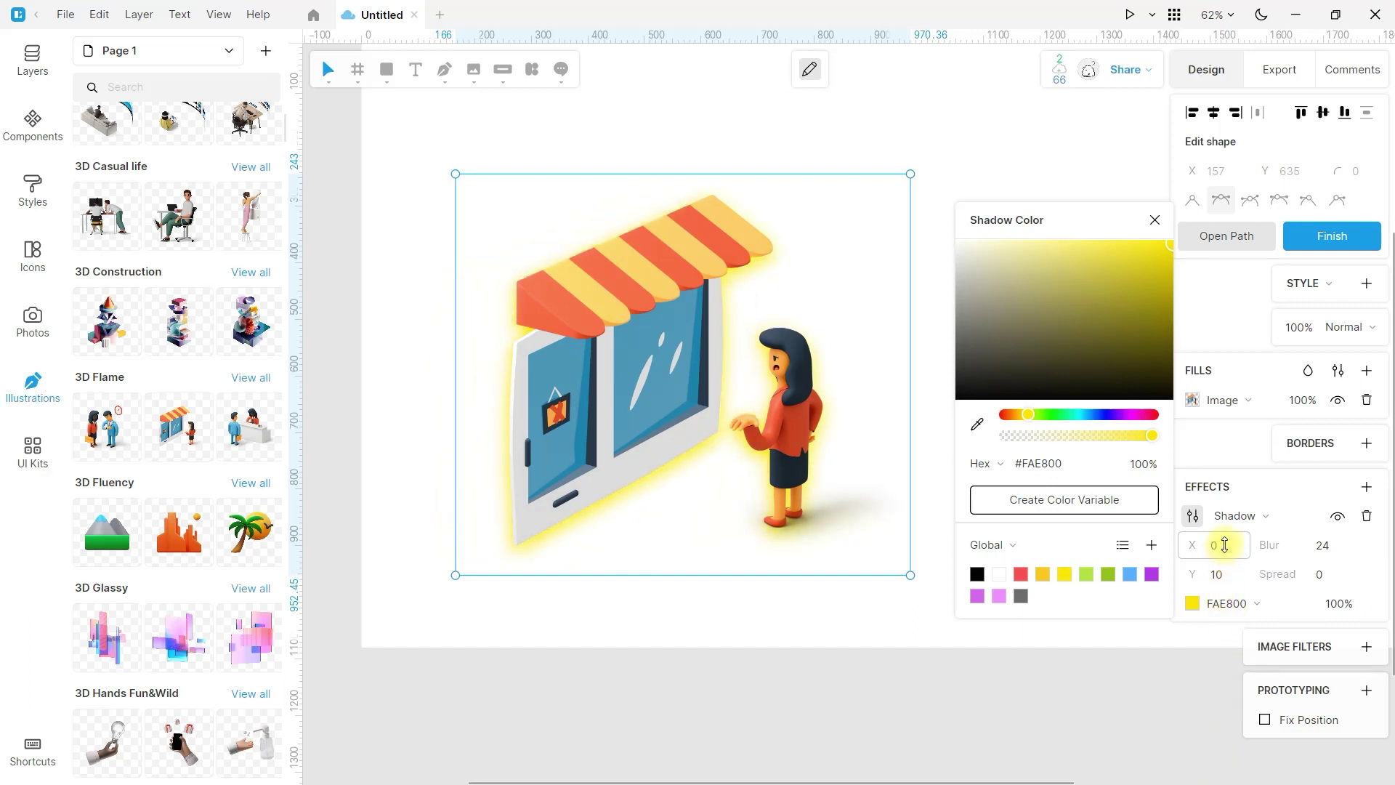
key("Escape")
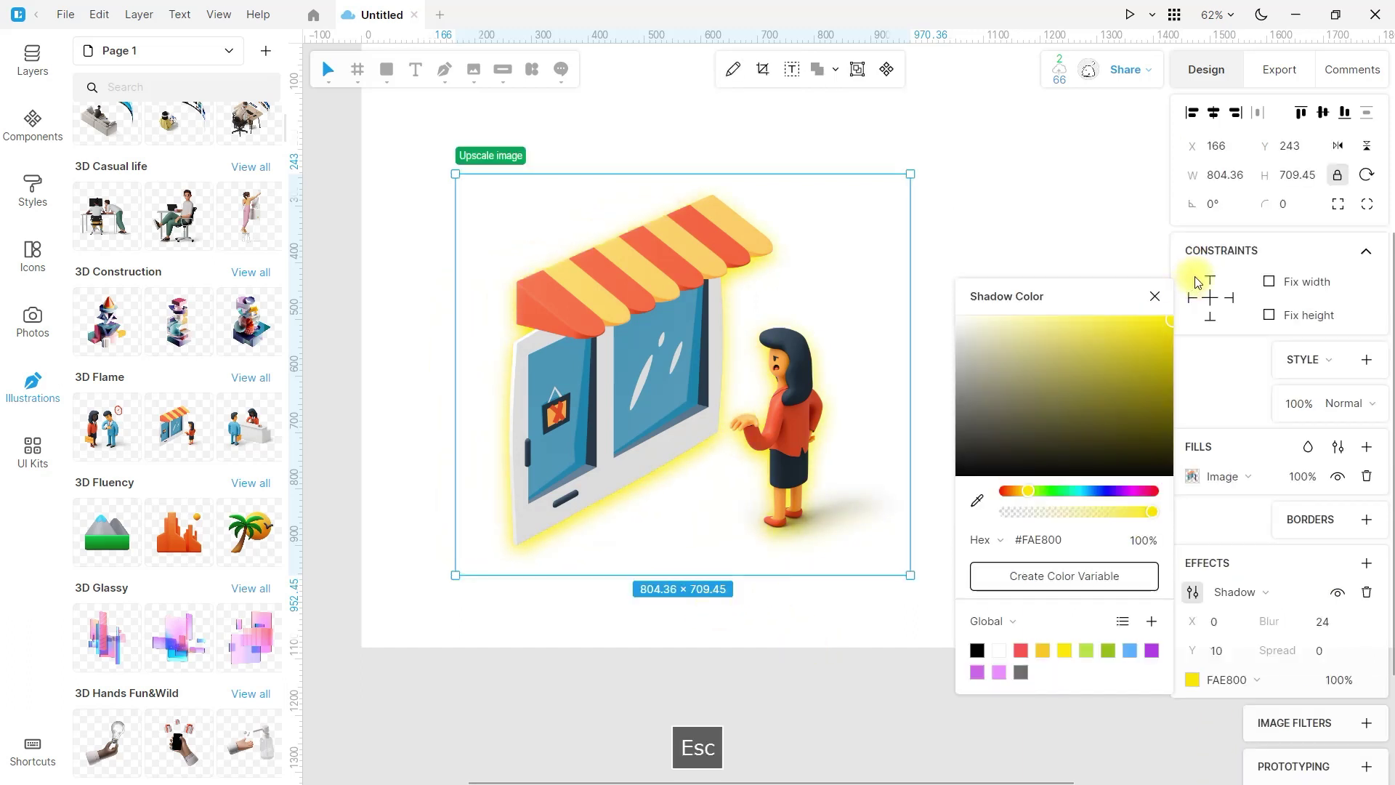
left_click(1149, 299)
Delete the shopfront illustration and open the library of UI kits
key("Delete")
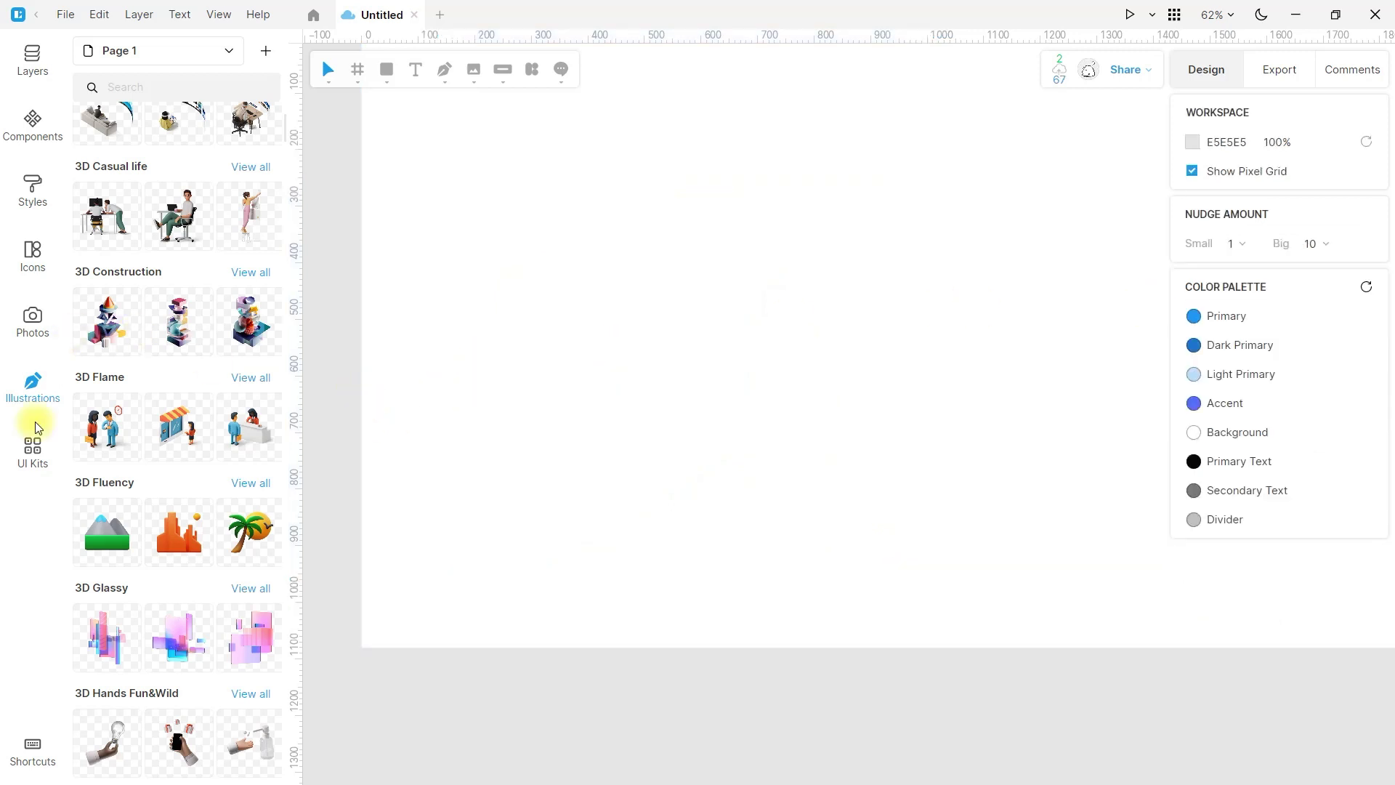
left_click(42, 460)
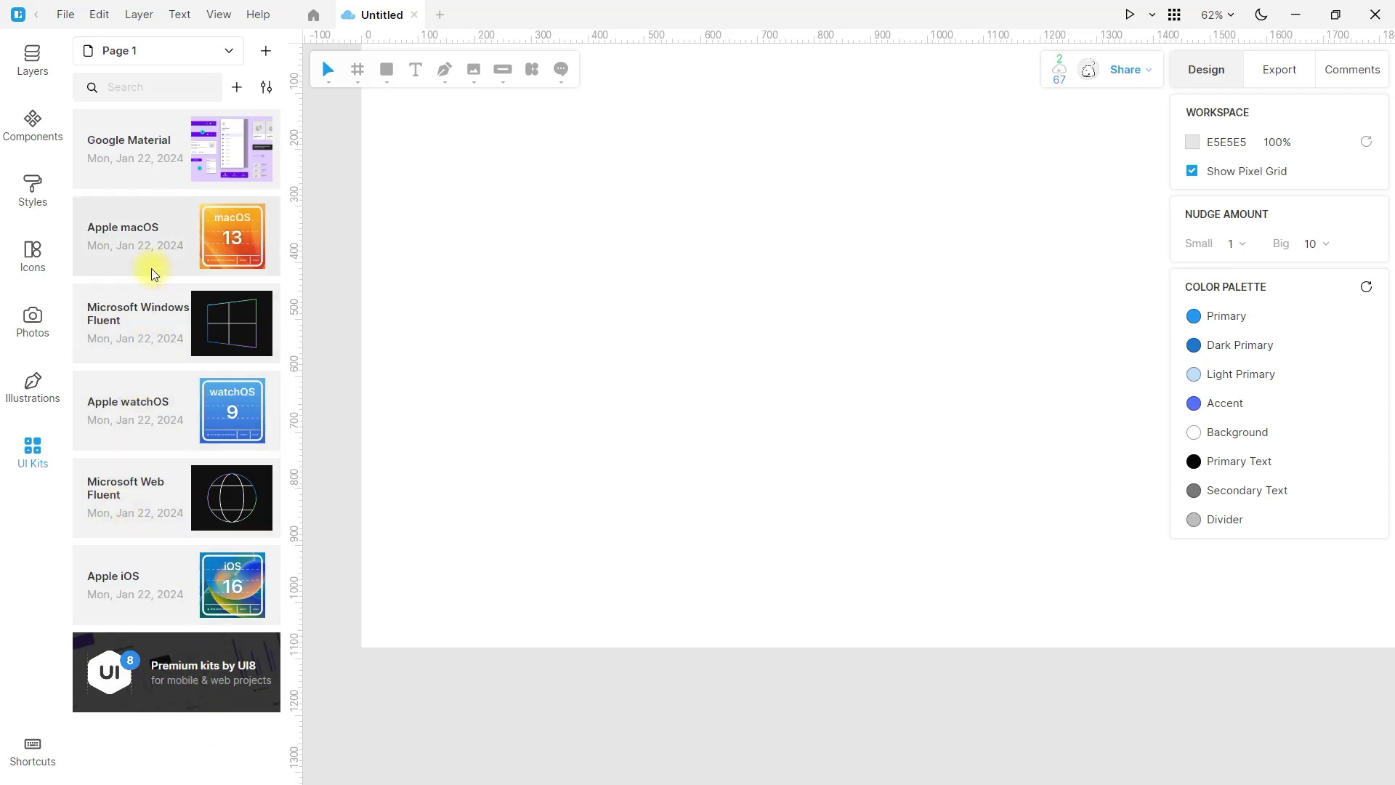
scroll(416, 215, "up", 3)
scroll(417, 215, "down", 2)
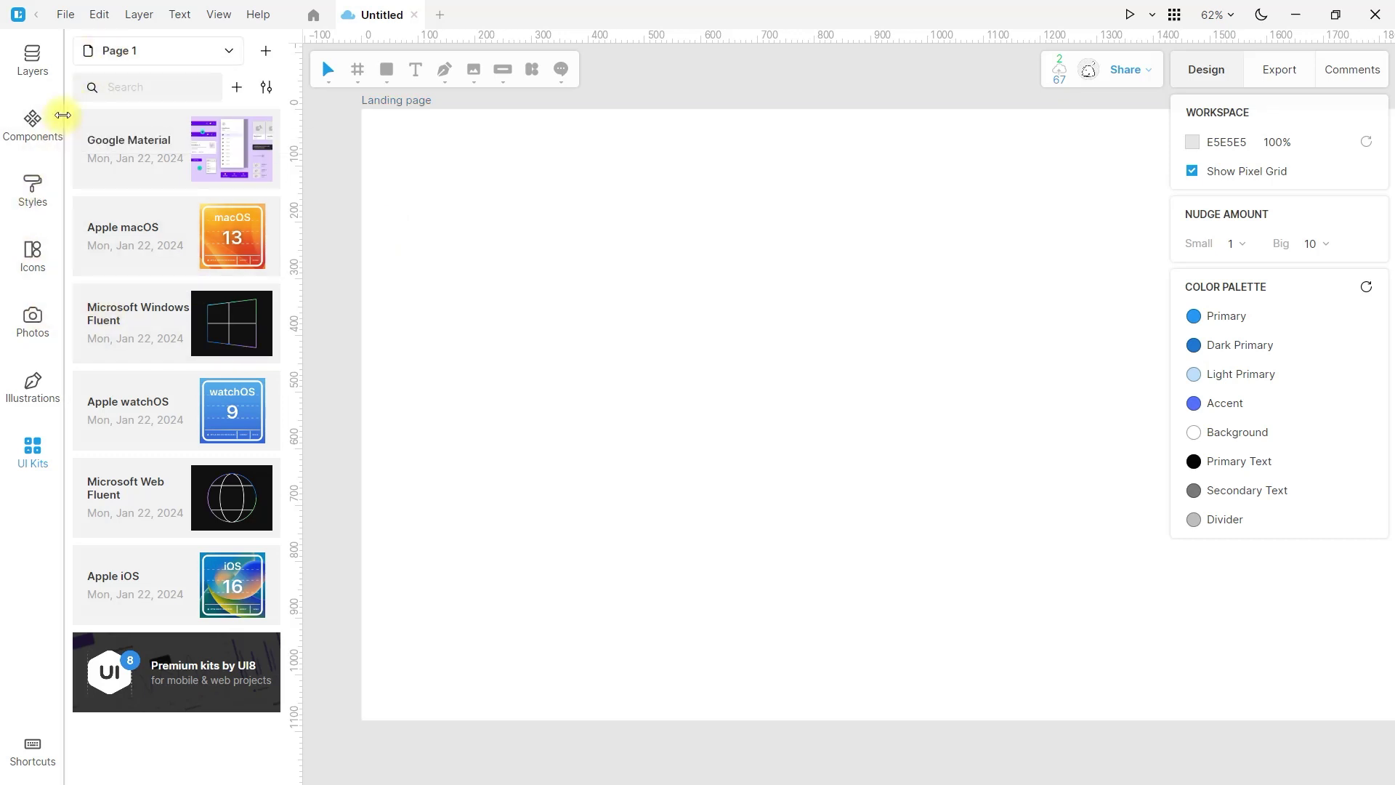
Shrink the library sidebar to icons without labels and widen the UI kits area beside it
mouse_move(34, 117)
left_mouse_down()
mouse_move(79, 118)
mouse_move(29, 125)
left_mouse_up()
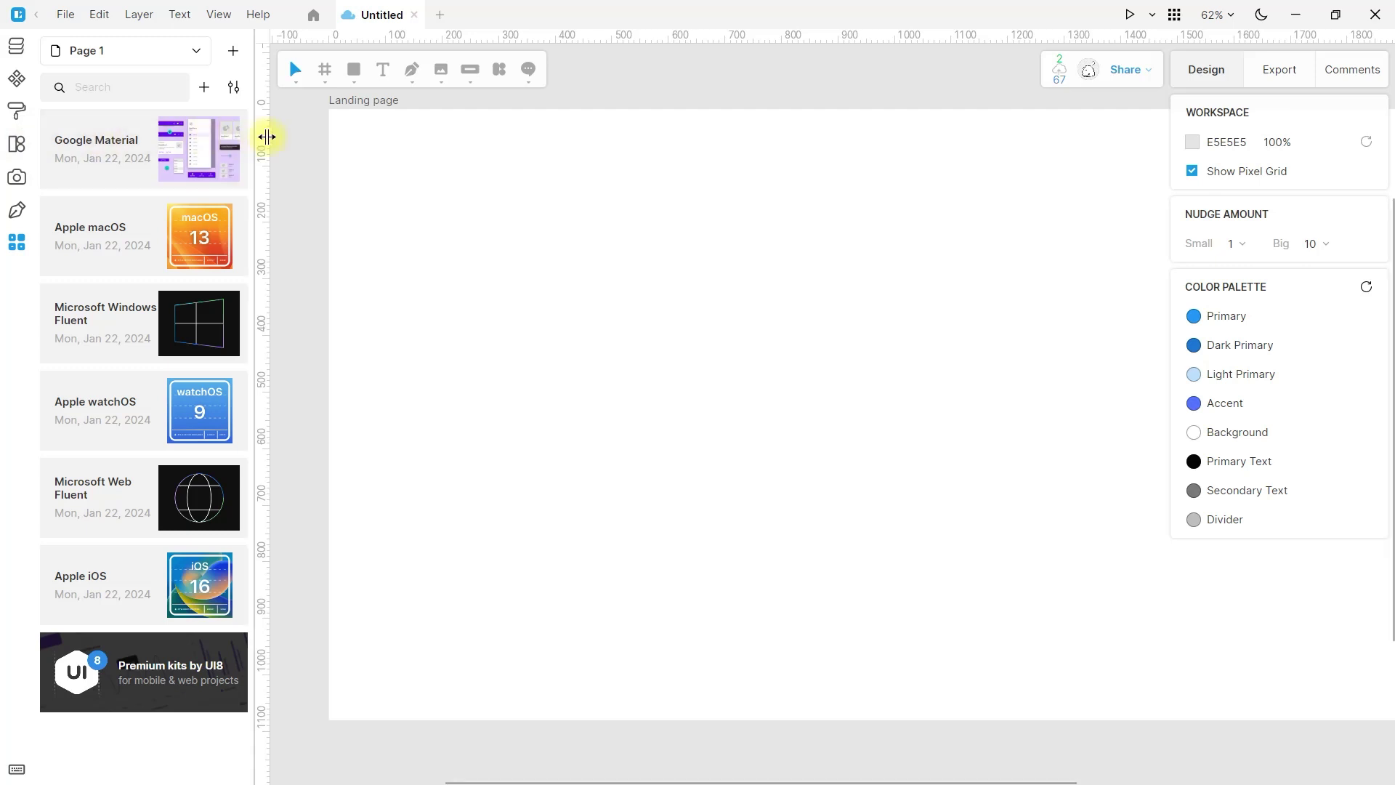
mouse_move(267, 137)
left_mouse_down()
mouse_move(451, 118)
mouse_move(238, 131)
mouse_move(286, 141)
left_mouse_up()
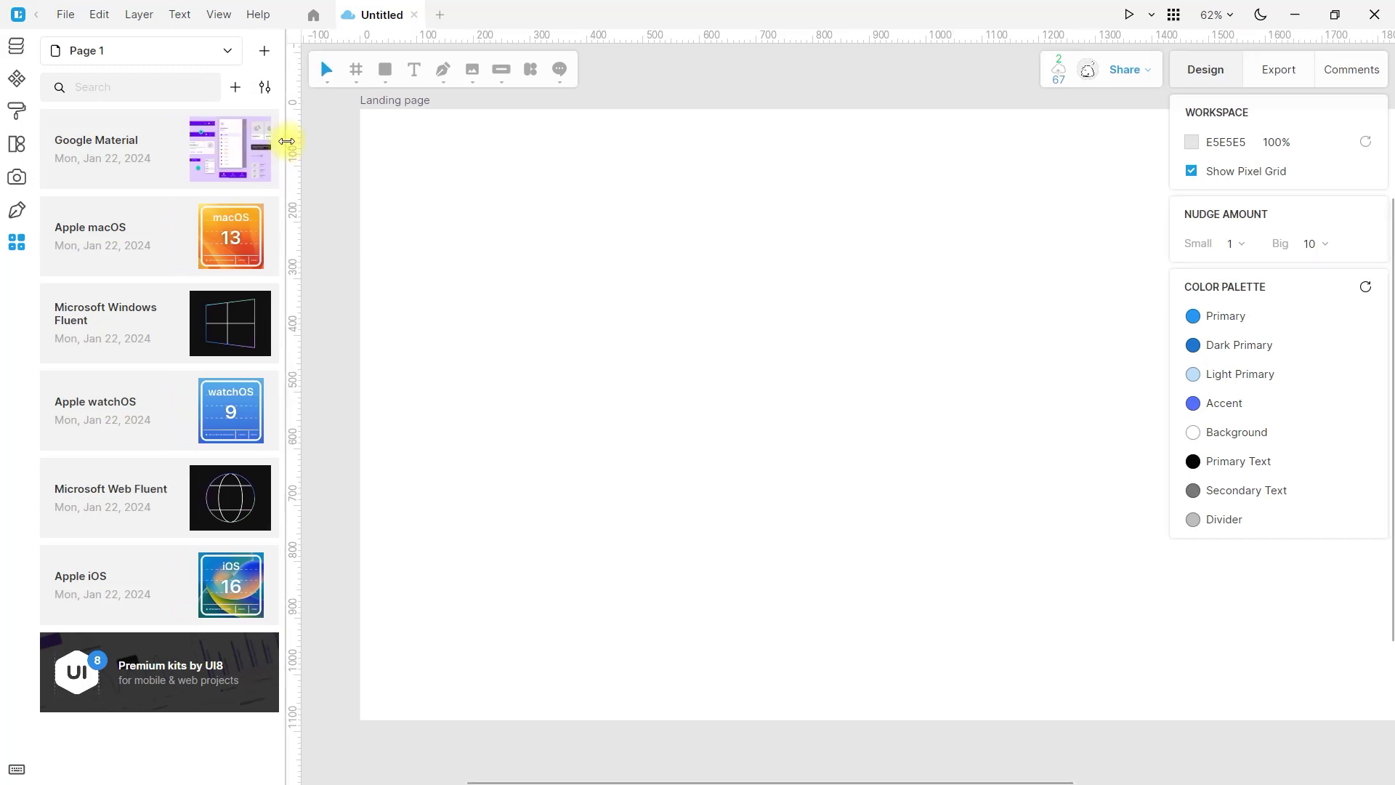
Add a second page to the document with its default name and switch between it and Page 1
left_click(178, 51)
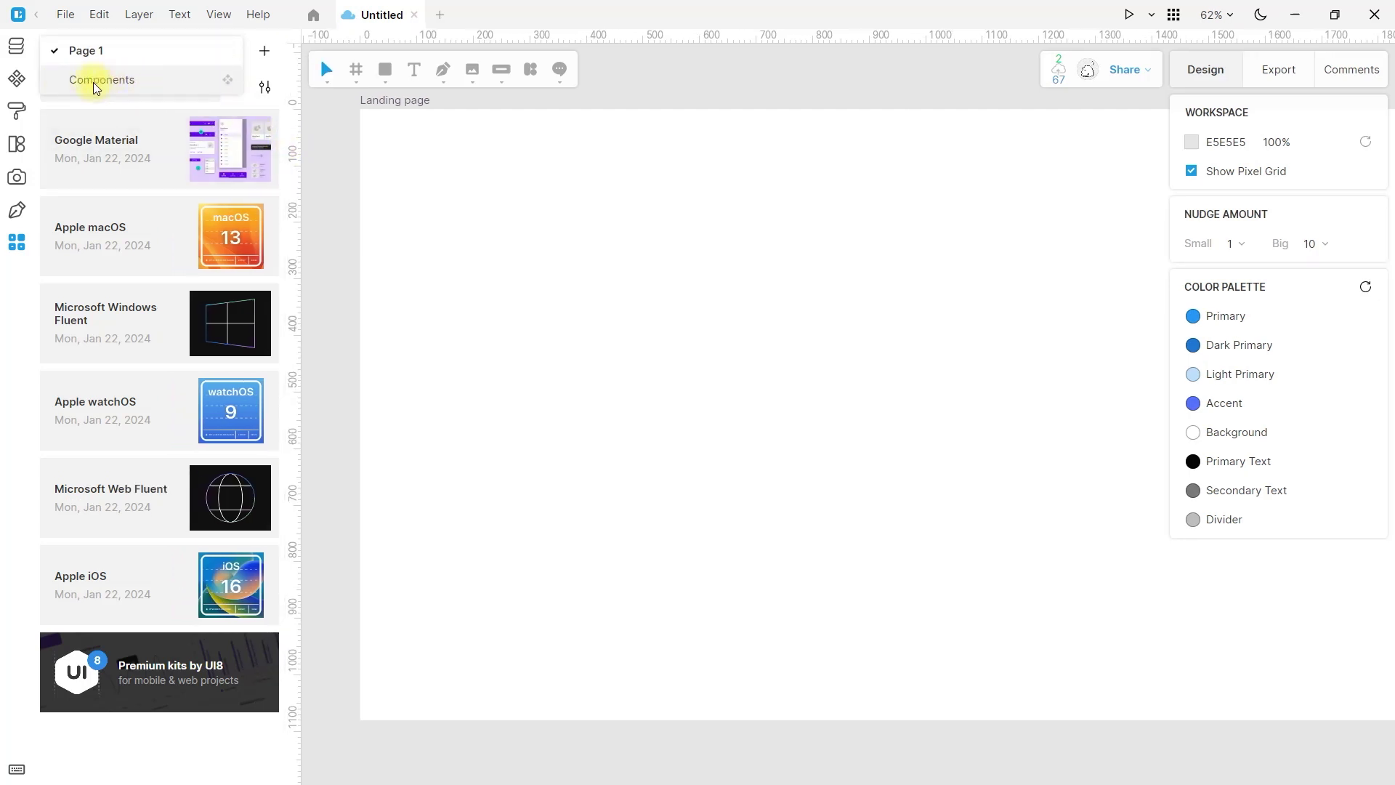
left_click(266, 51)
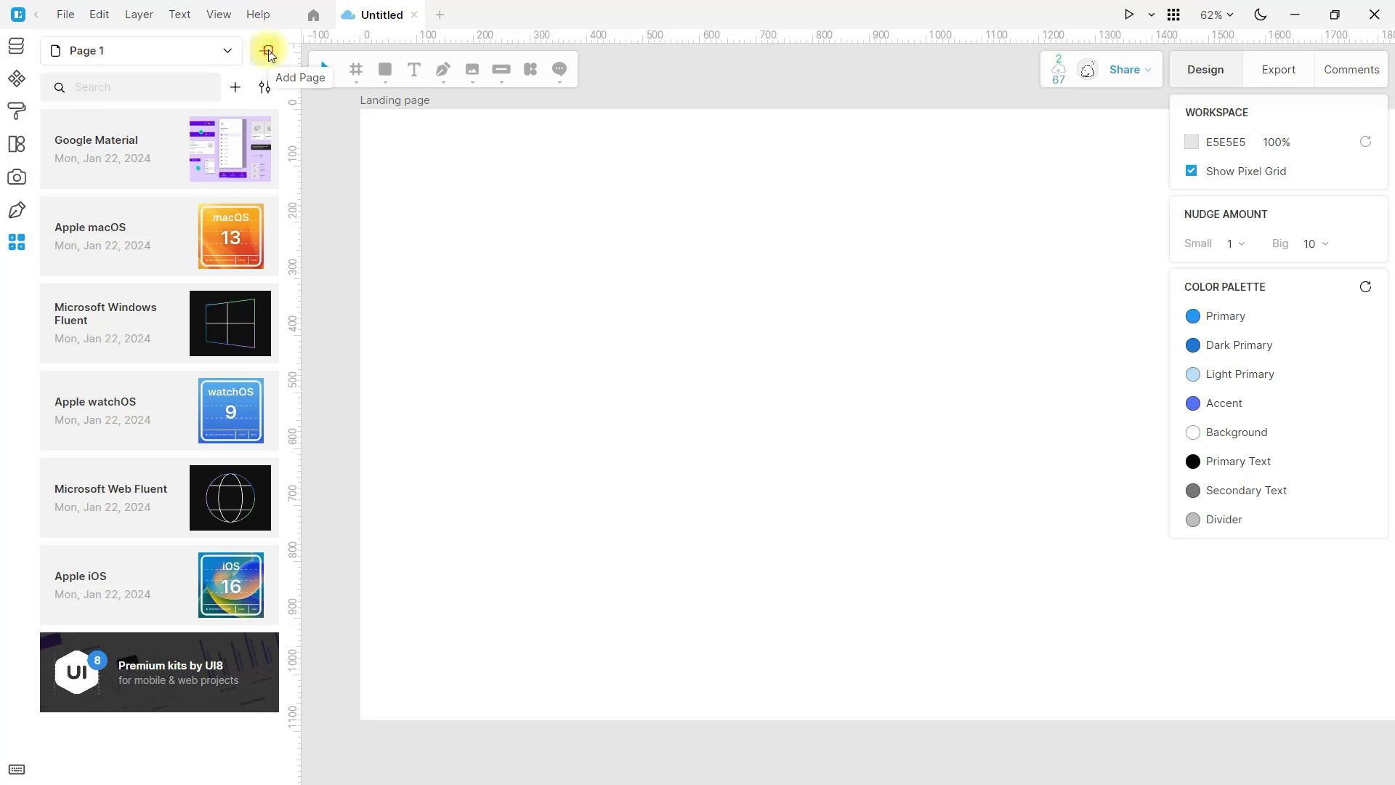
left_click(187, 50)
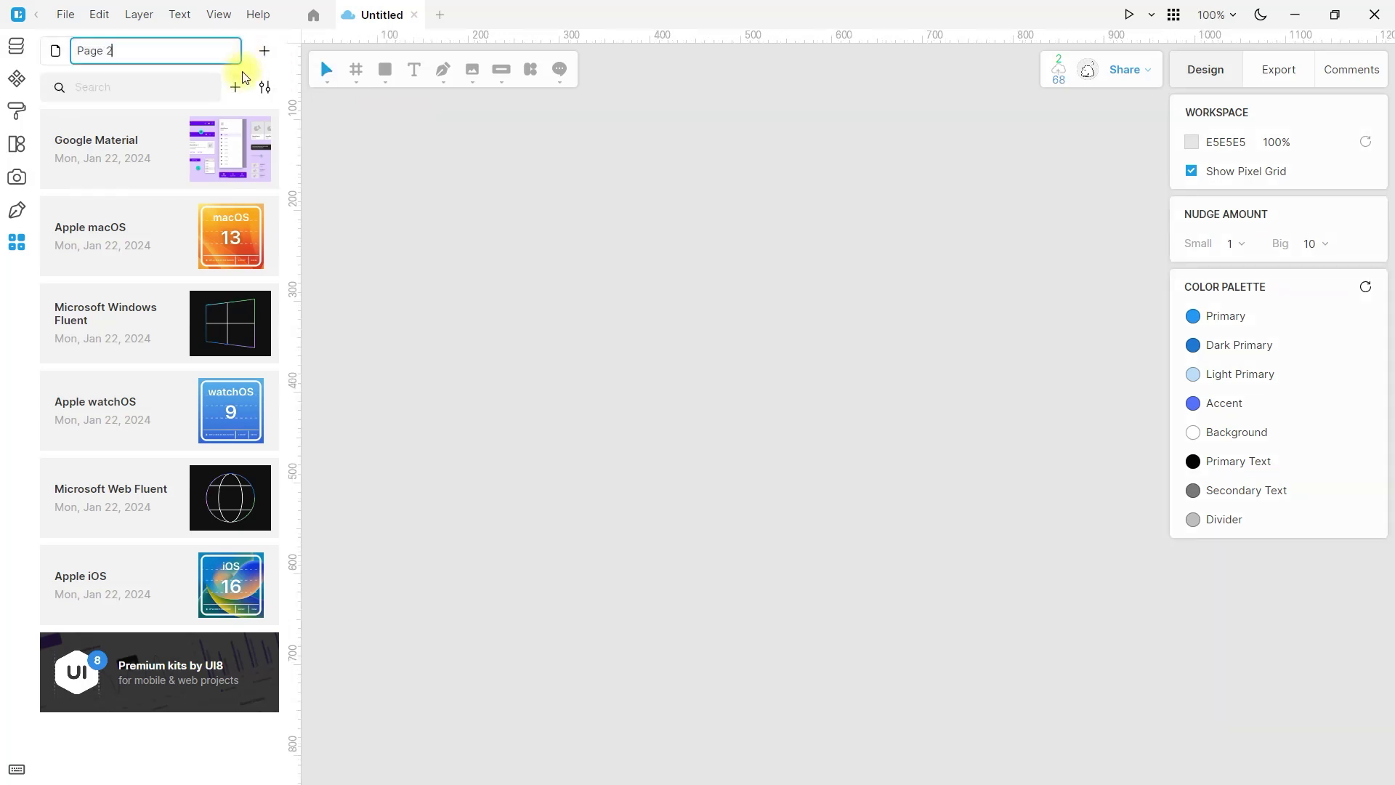
key("Return")
left_click(211, 54)
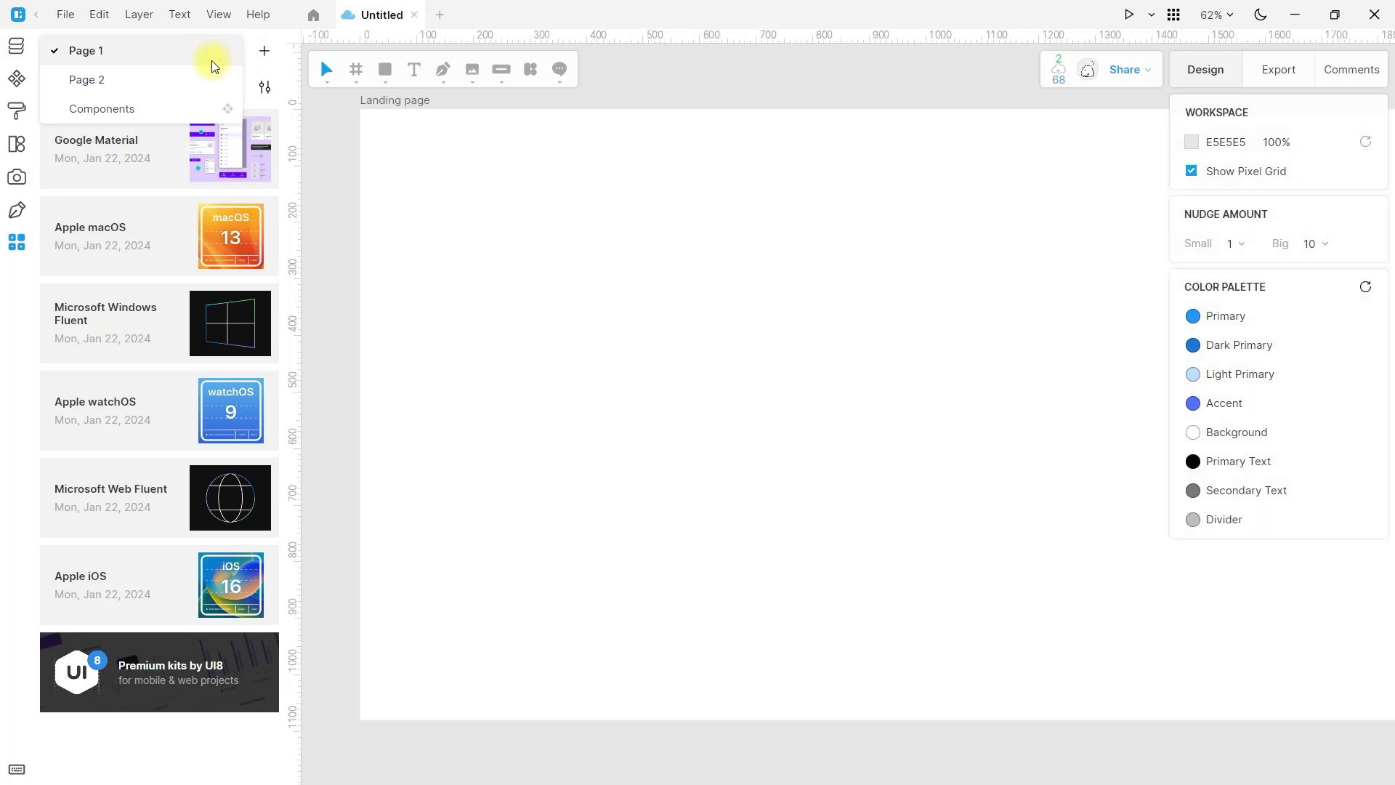
left_click(173, 79)
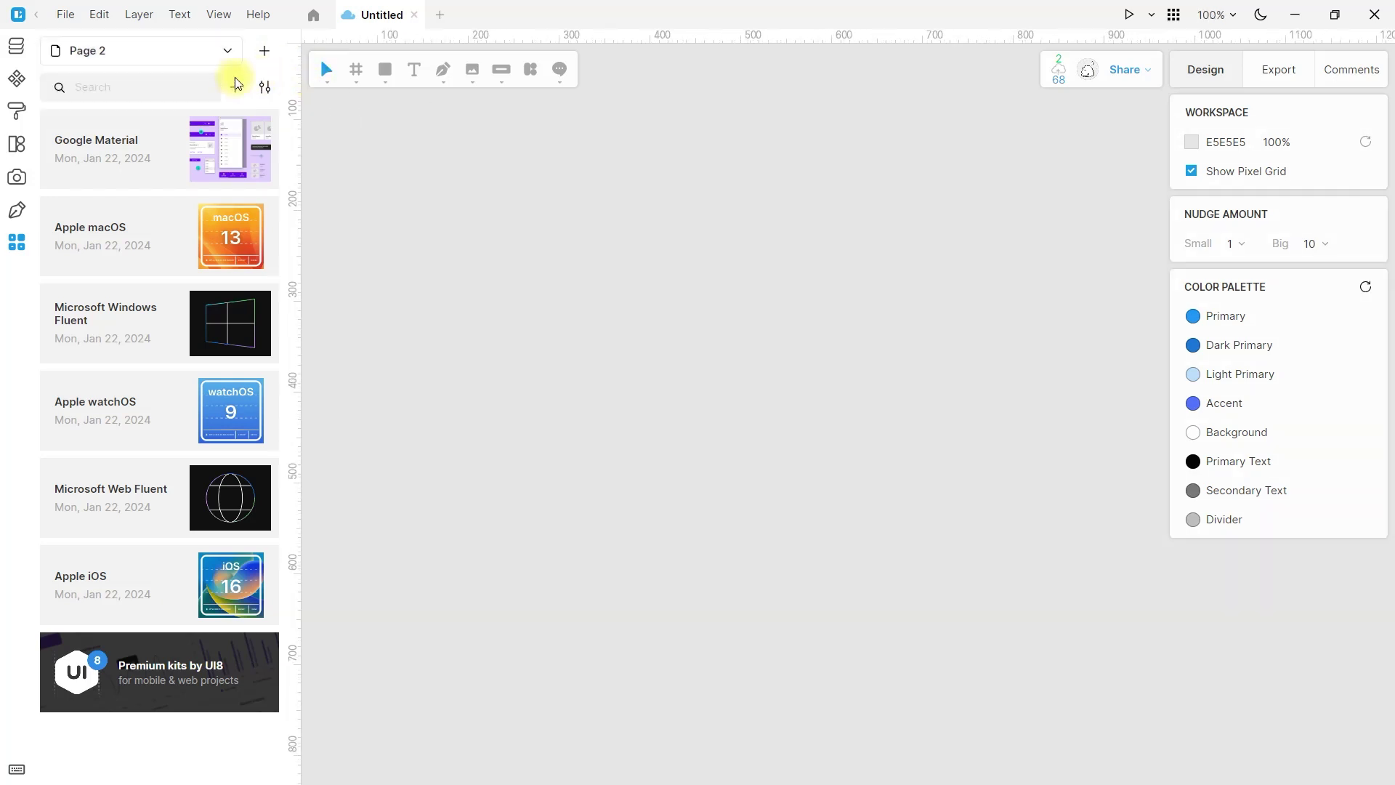
Add an iPhone 14/15 Pro Max/15 Plus frame of 430 × 932 to the new page
left_click(355, 71)
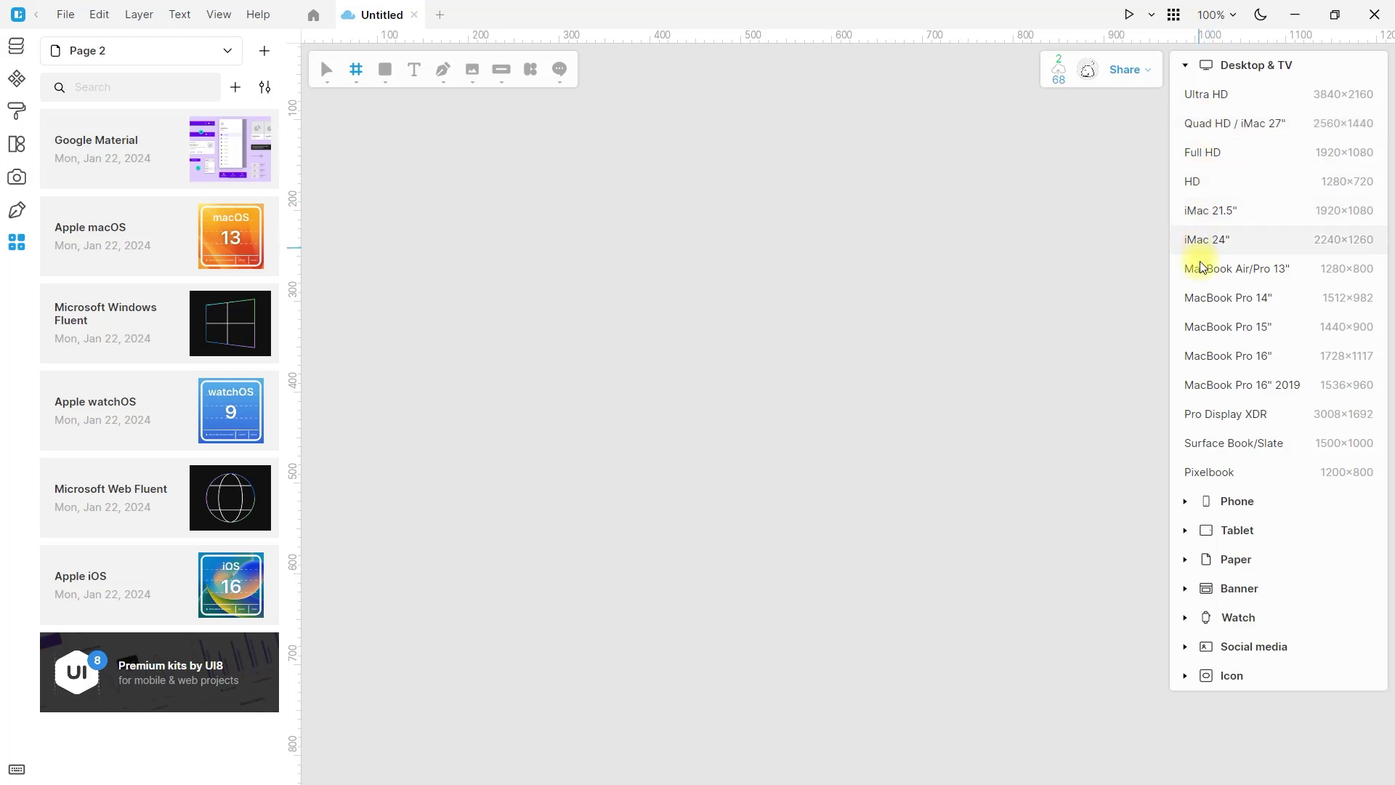
left_click(1184, 500)
left_click(1198, 529)
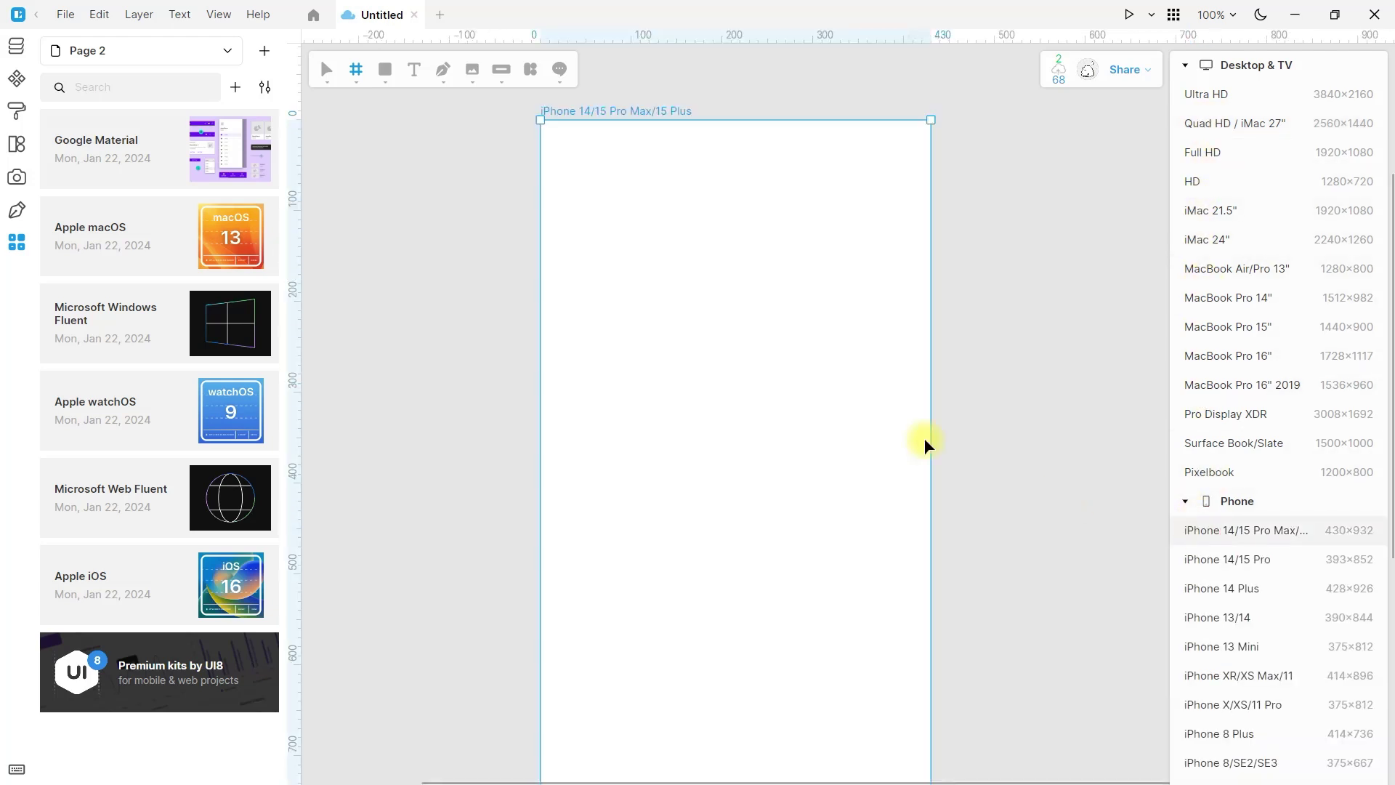
left_click(484, 285)
Rename Page 2 as Phone
left_click(113, 55)
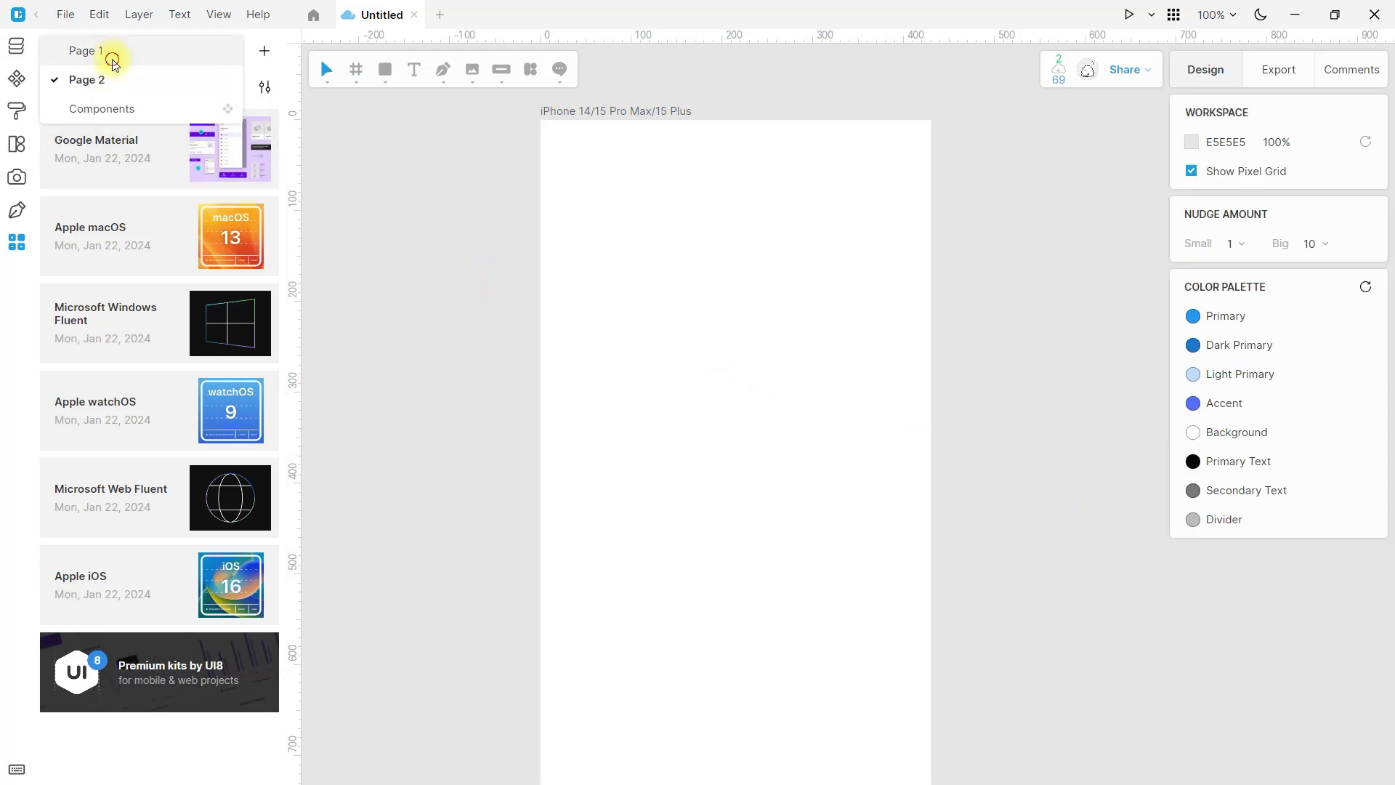
left_click(109, 54)
left_click(98, 81)
right_click(113, 80)
left_click(120, 85)
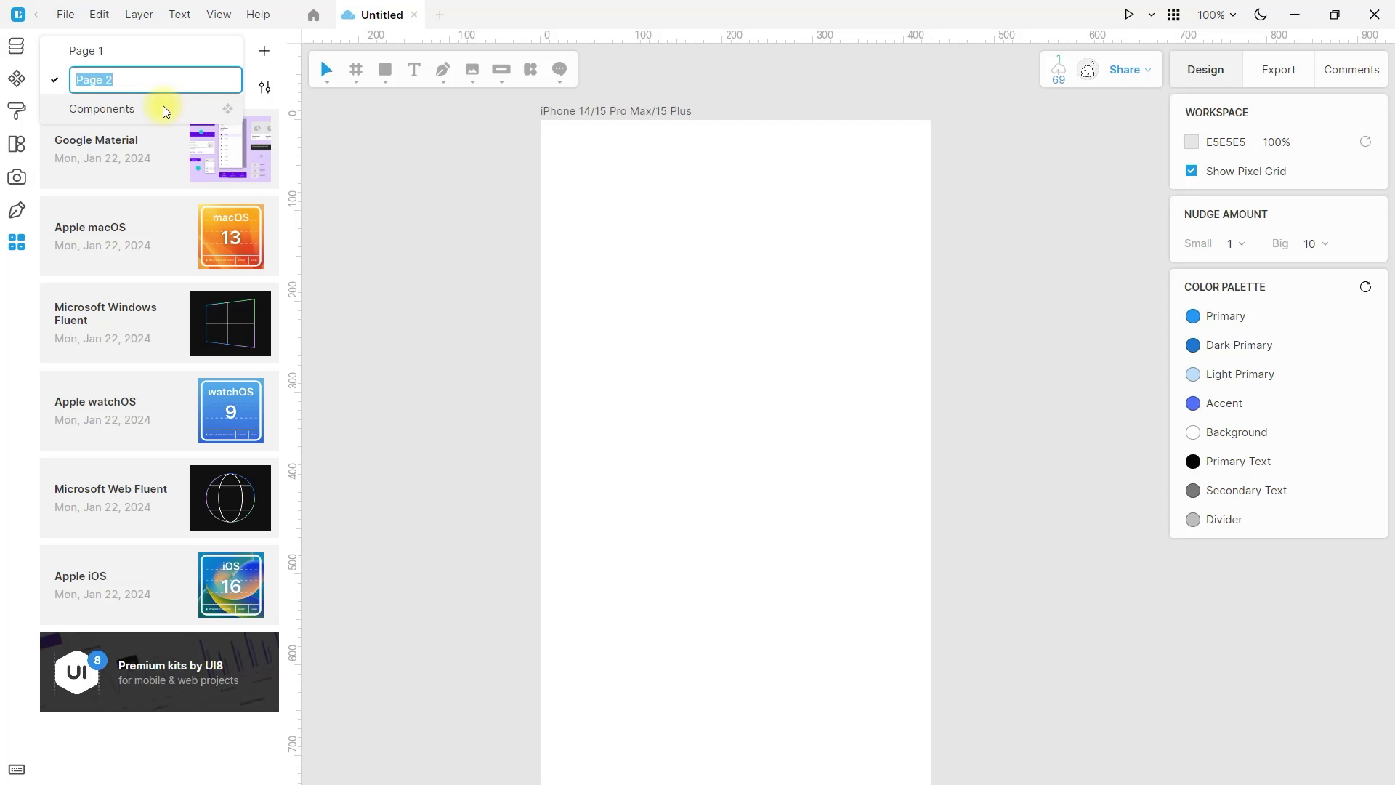
type("pHONE")
key("BackSpace")
key("BackSpace")
key("BackSpace")
key("BackSpace")
key("BackSpace")
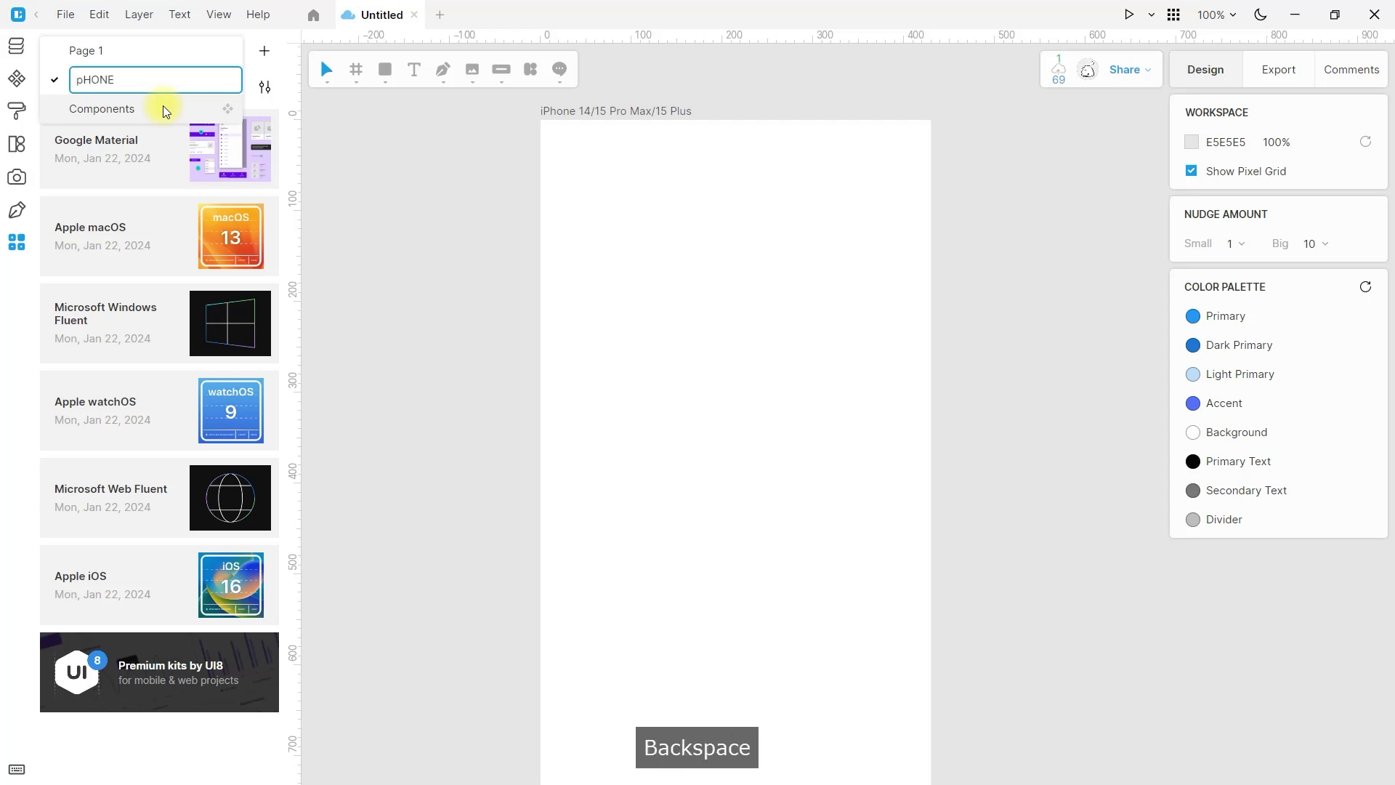
key("Caps_Lock")
type("Phone")
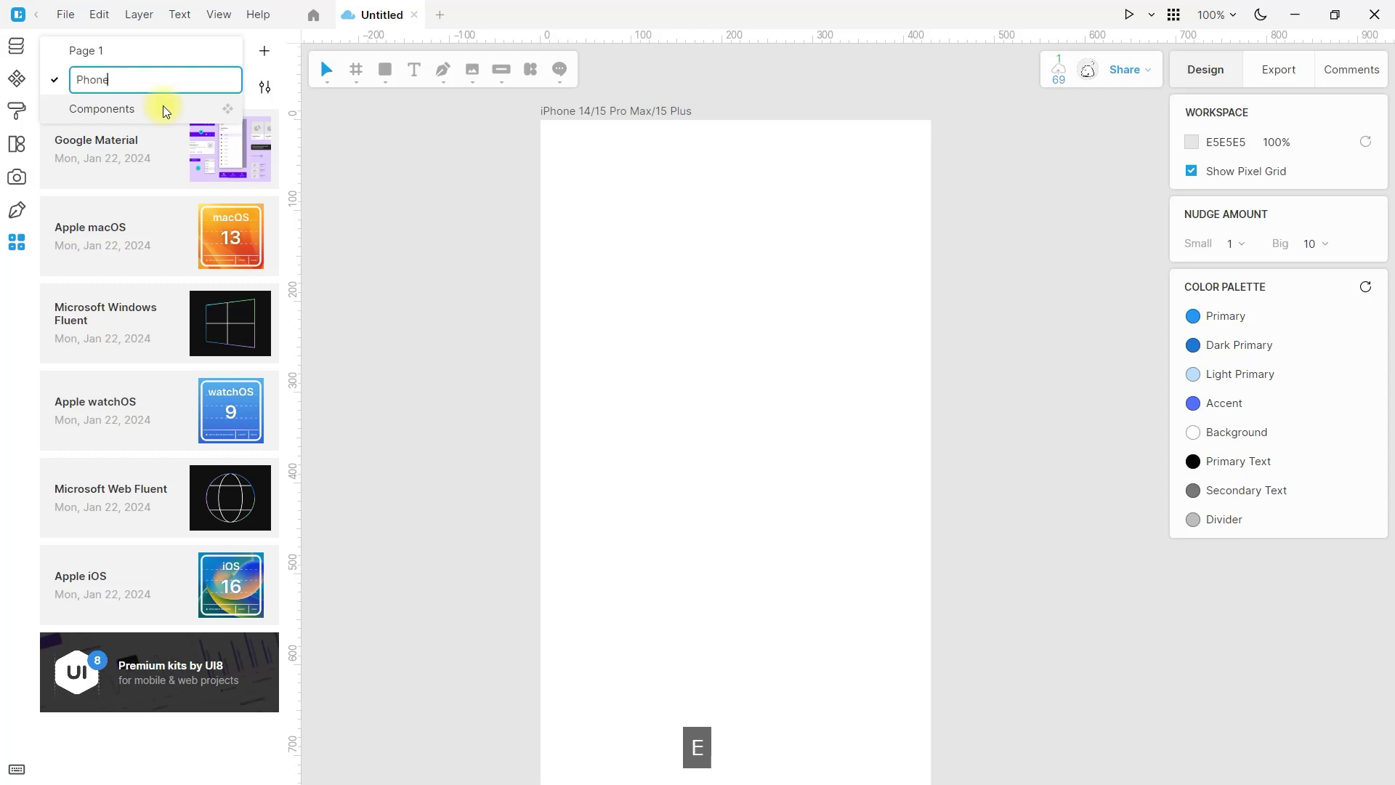
key("Return")
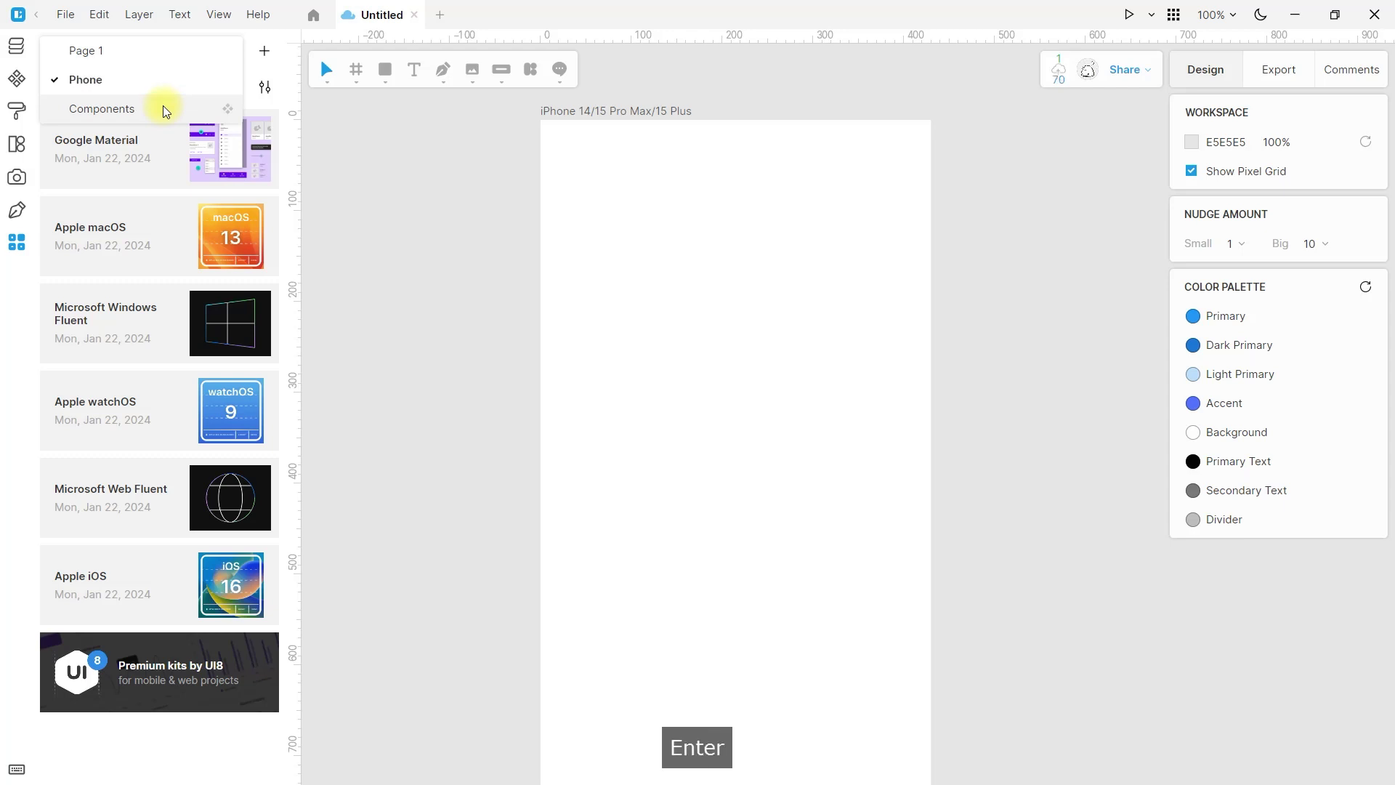
Switch to Page 1, rename it as Desktop and close the page list
left_click(124, 50)
right_click(123, 50)
left_click(152, 69)
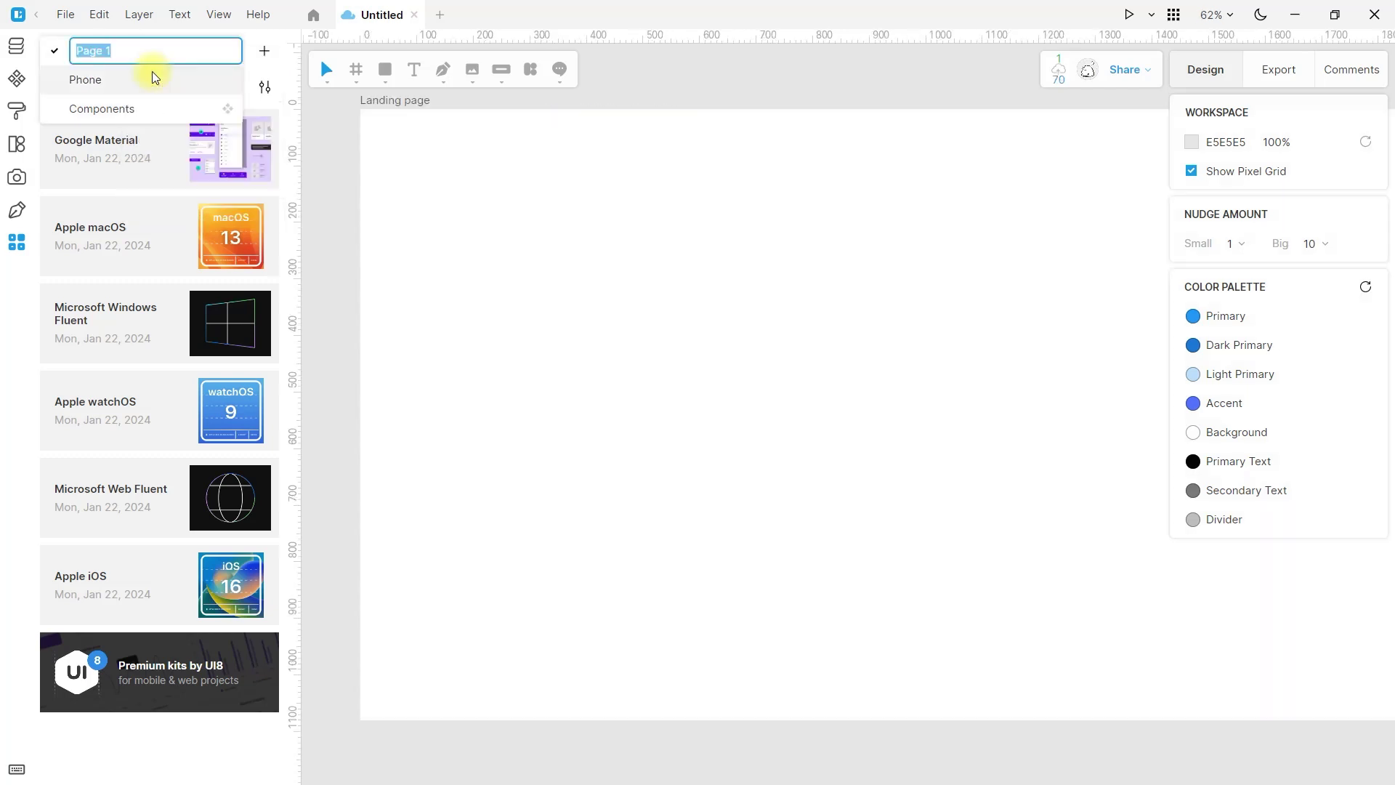
type("Desktop")
key("Return")
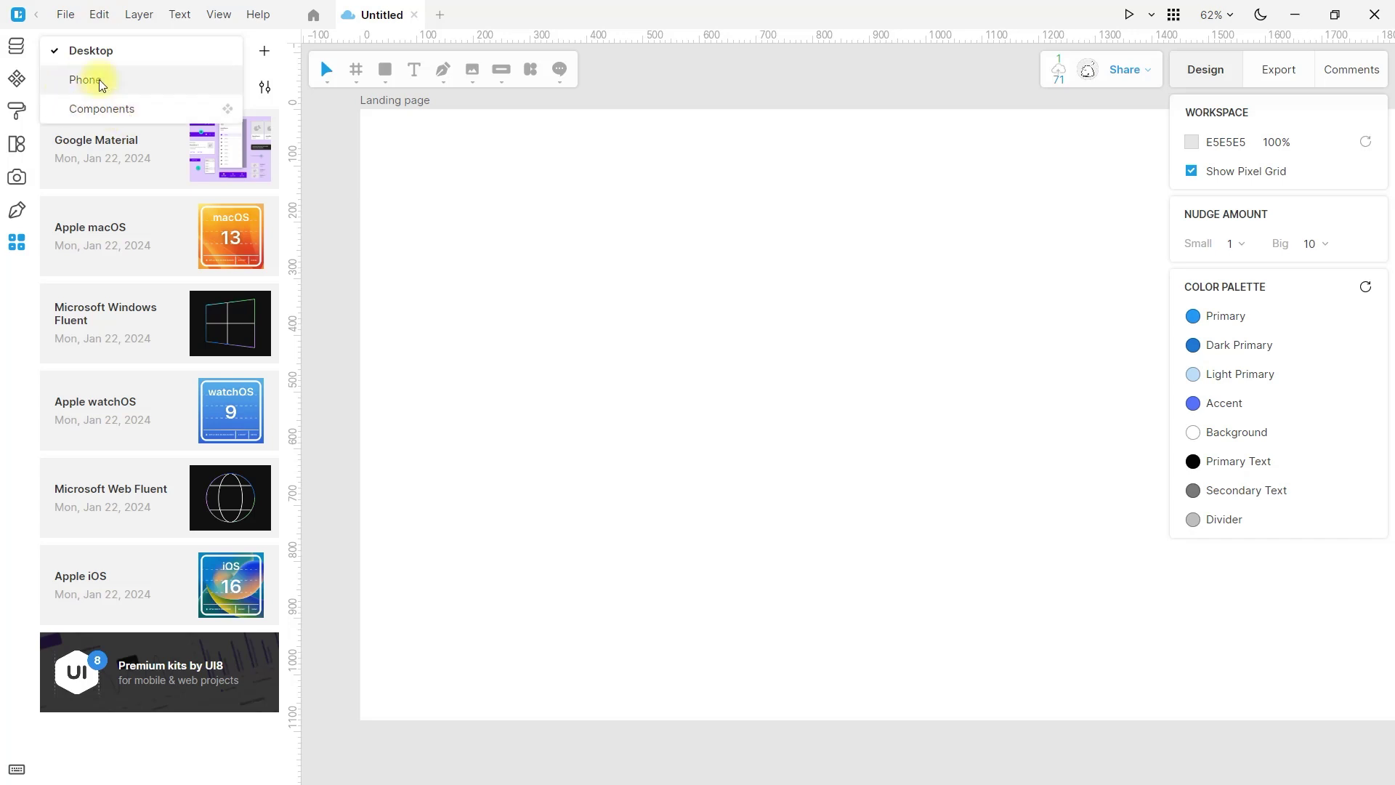
left_click(299, 110)
left_click(327, 165)
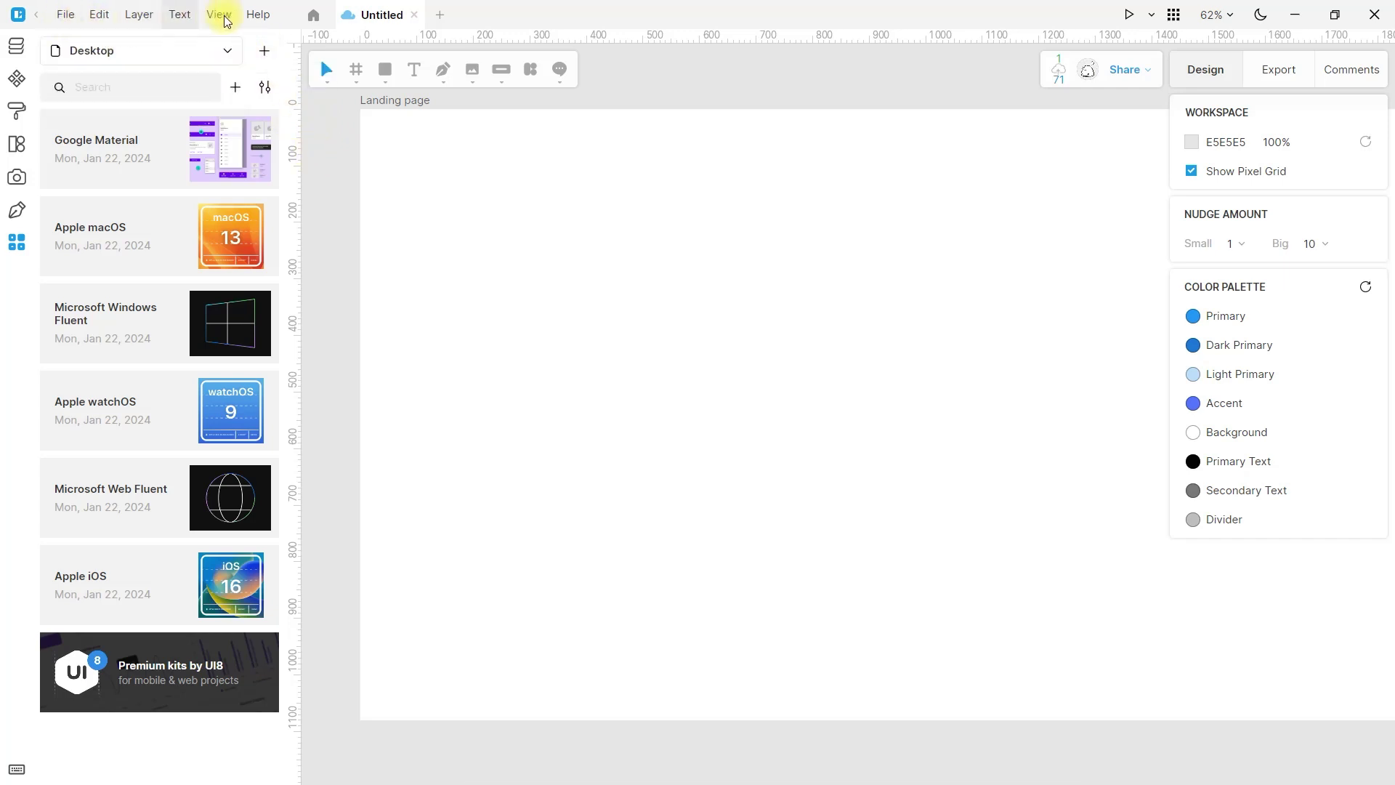
Show the document layers, collapse their panel and view the page list in the compact layout
left_click(16, 49)
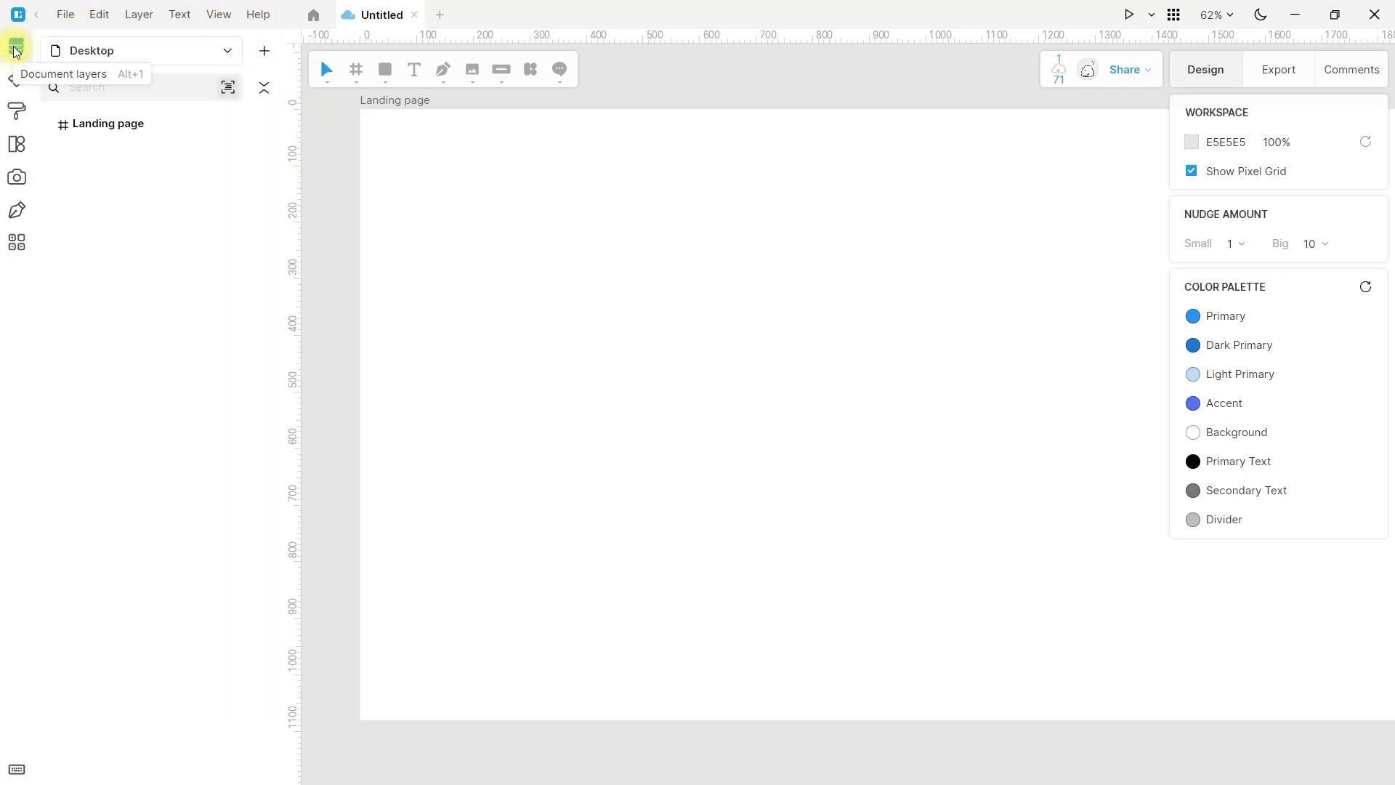
left_click(15, 51)
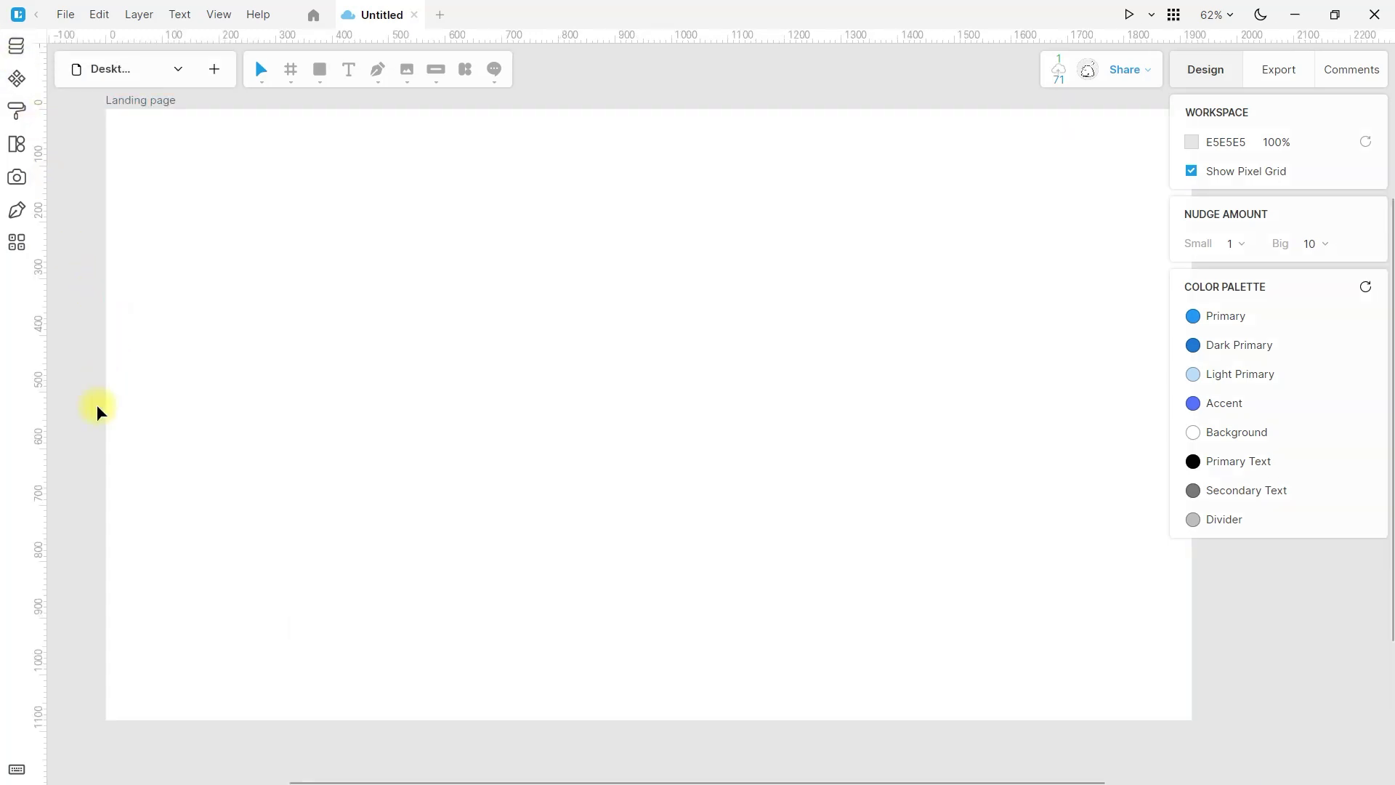
left_click(166, 69)
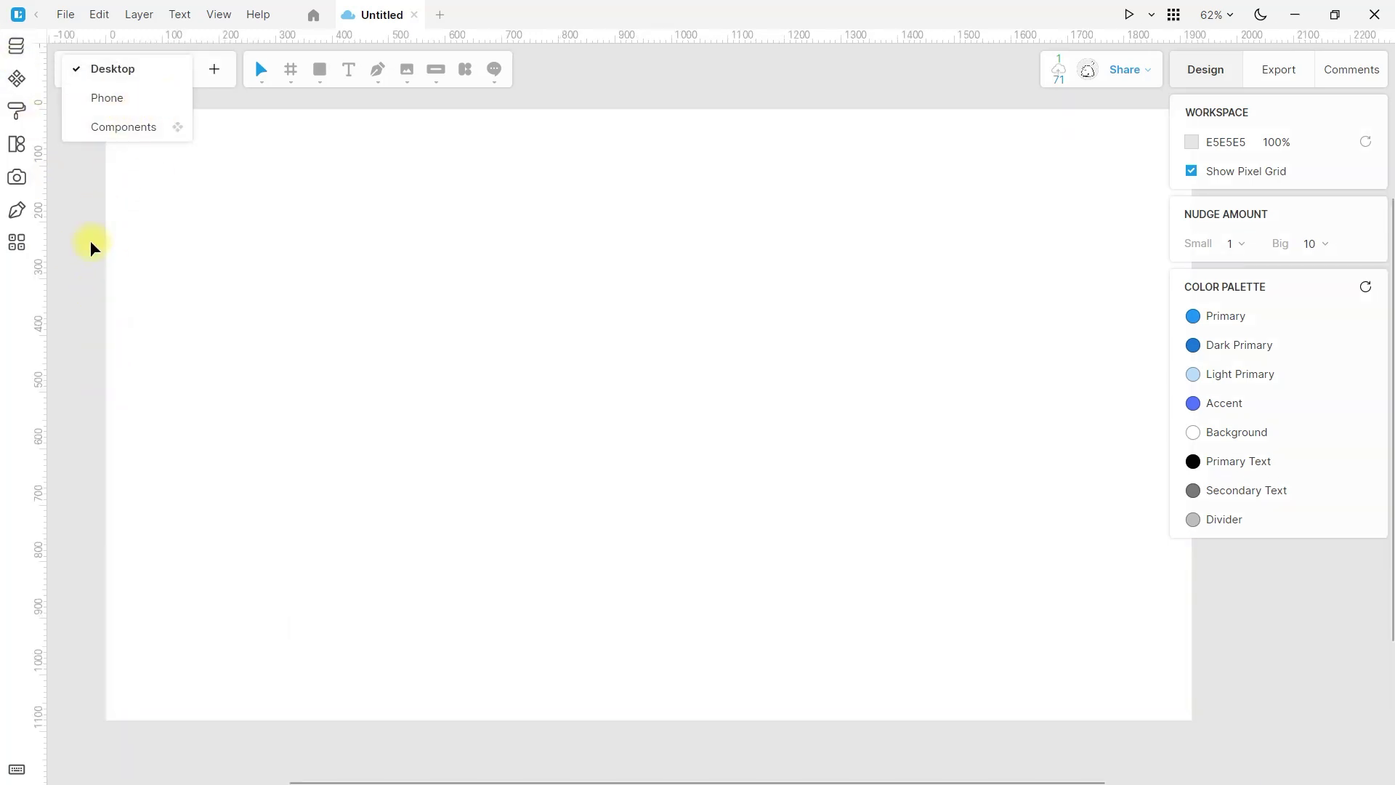
left_click(121, 207)
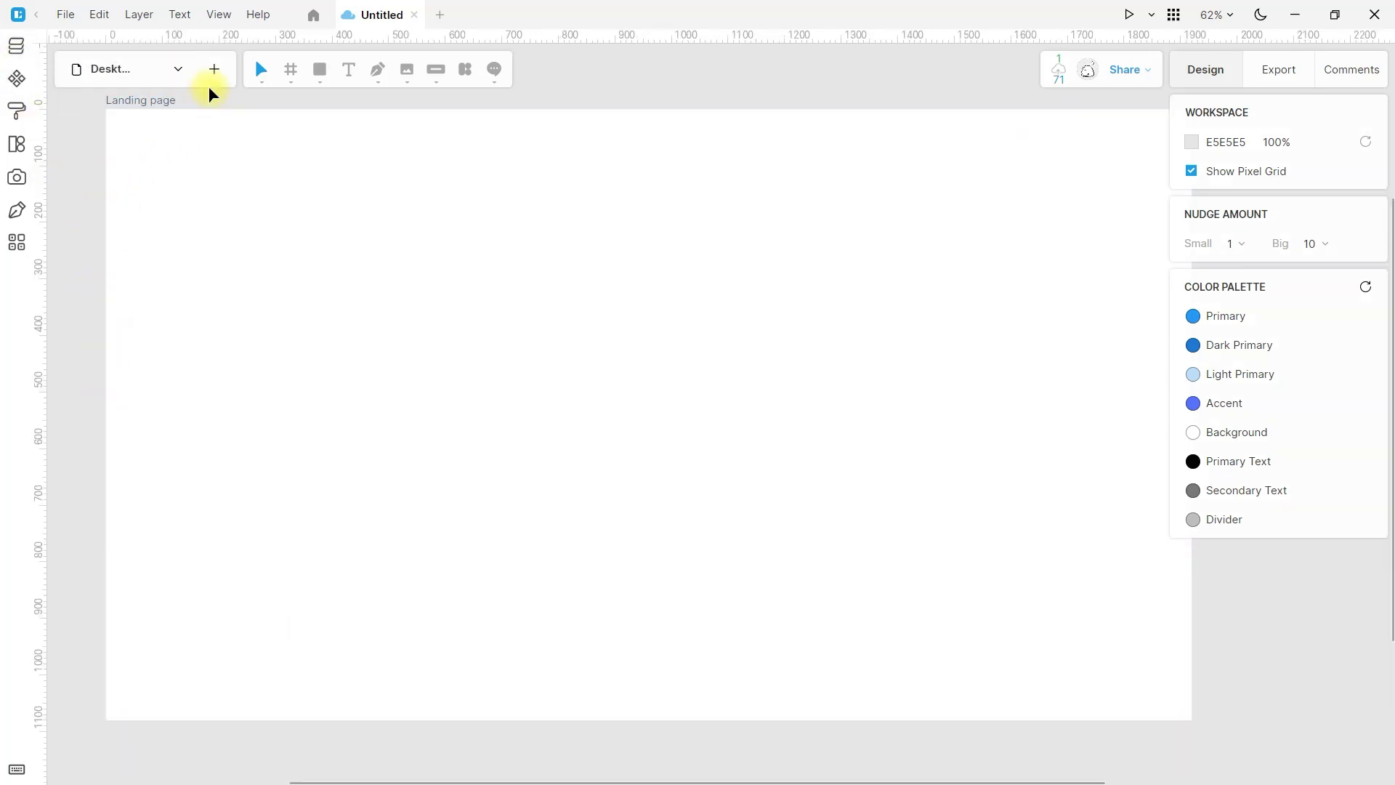
Look through the available file, edit, layer and help commands, including the interface language and region choices
left_click(71, 17)
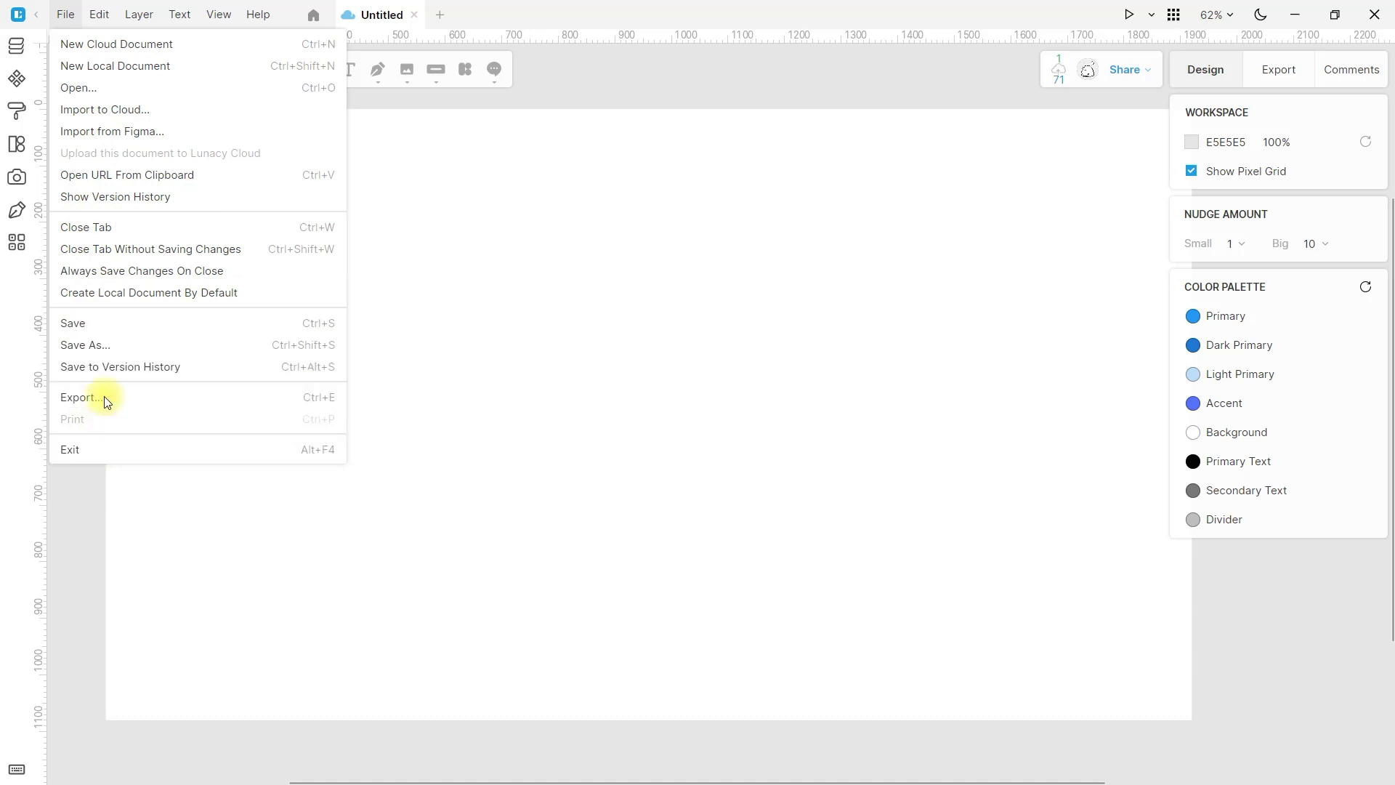
mouse_move(98, 15)
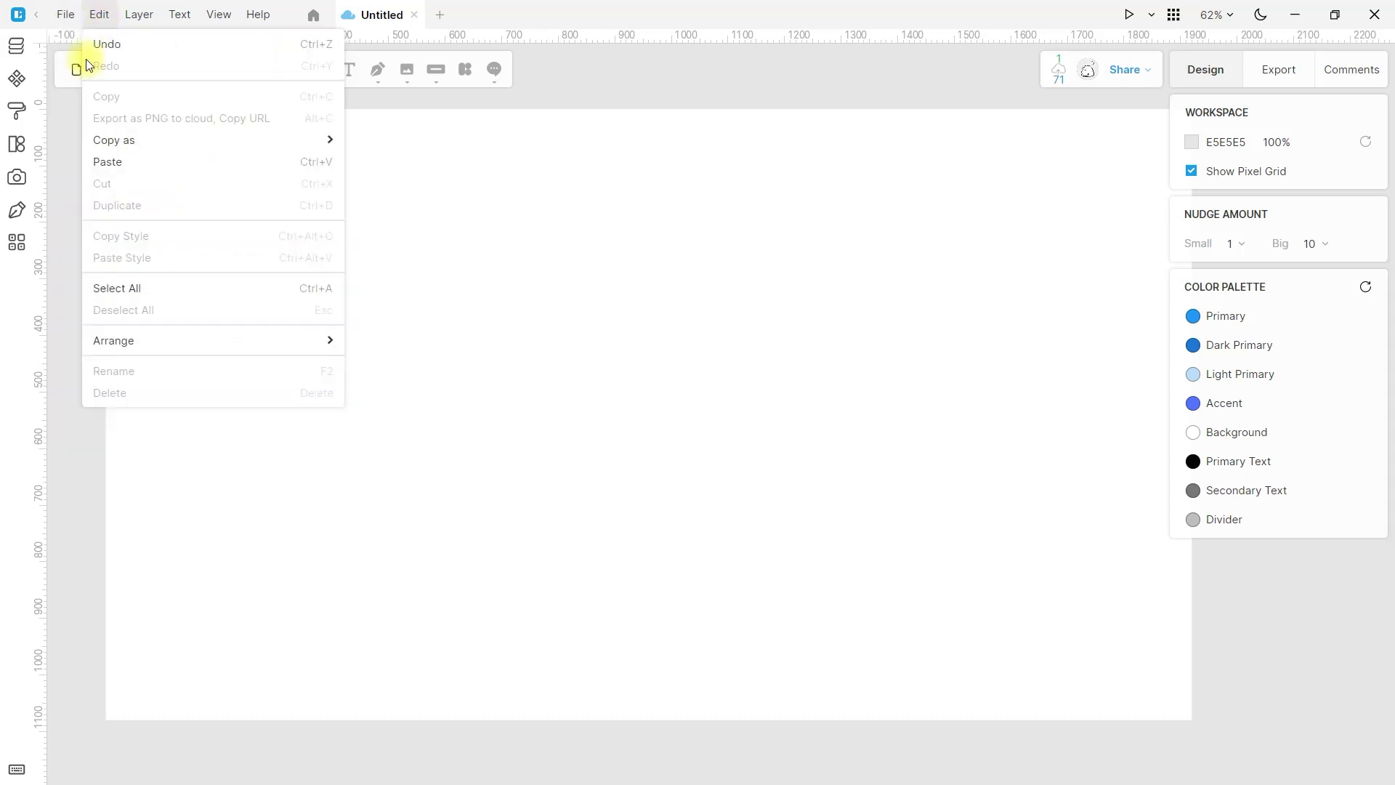
left_click(78, 514)
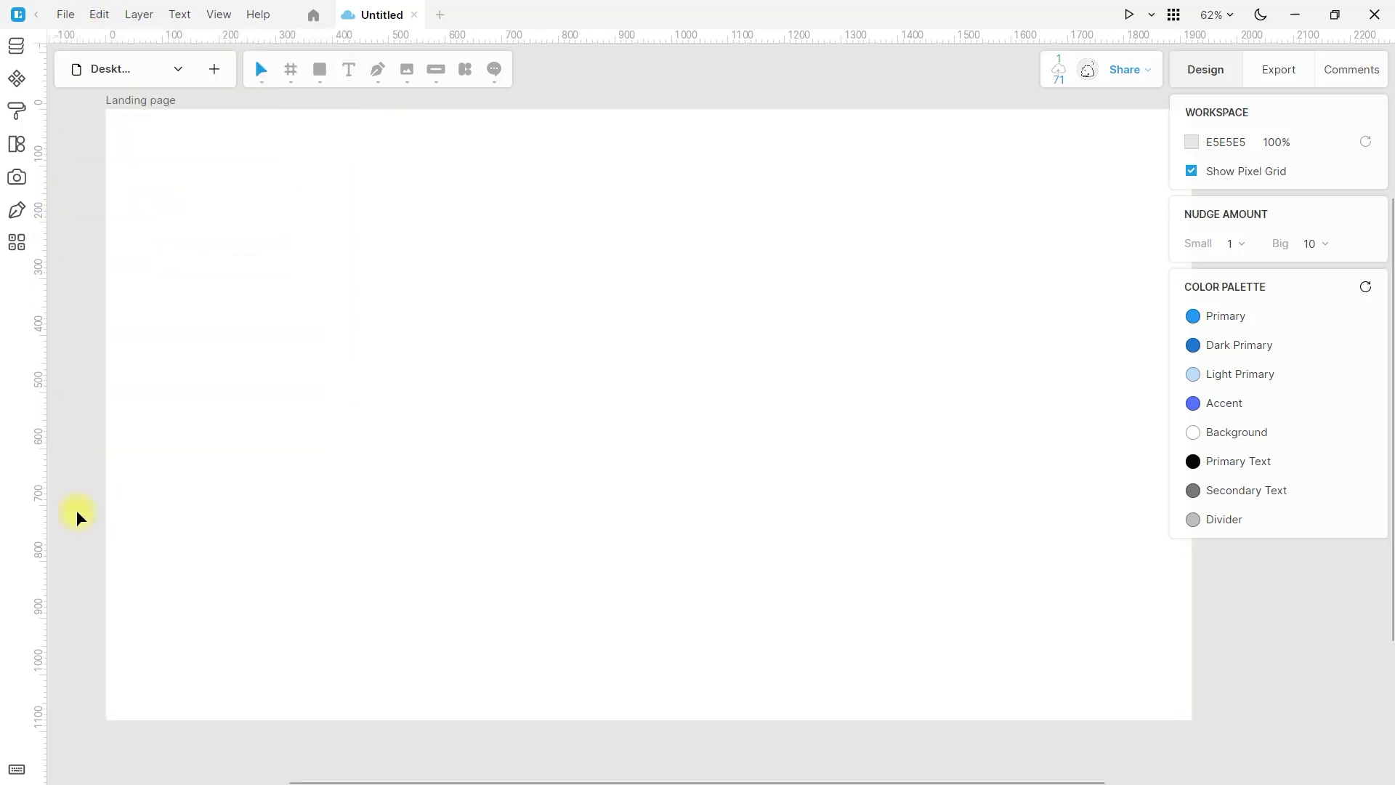
left_click(106, 16)
mouse_move(134, 20)
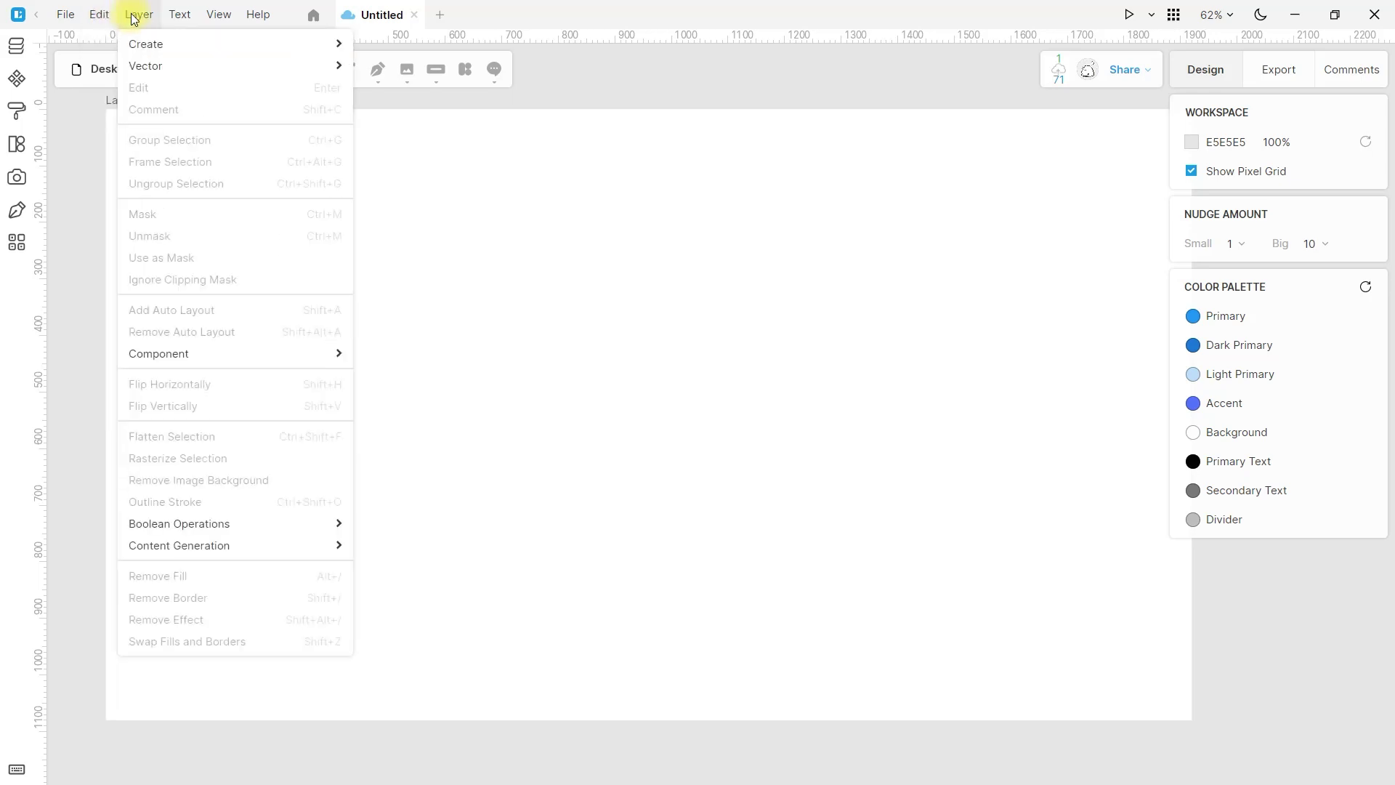
mouse_move(261, 16)
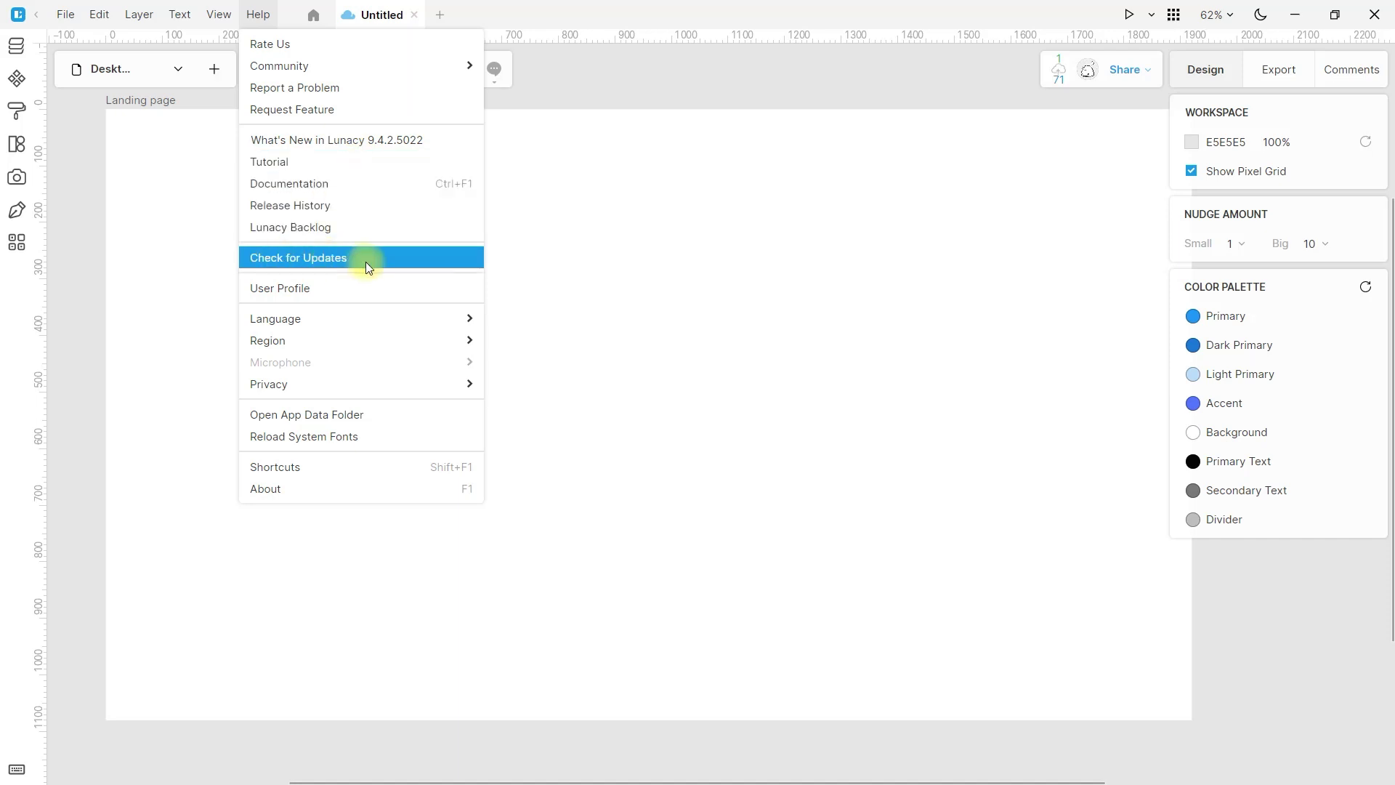
mouse_move(383, 318)
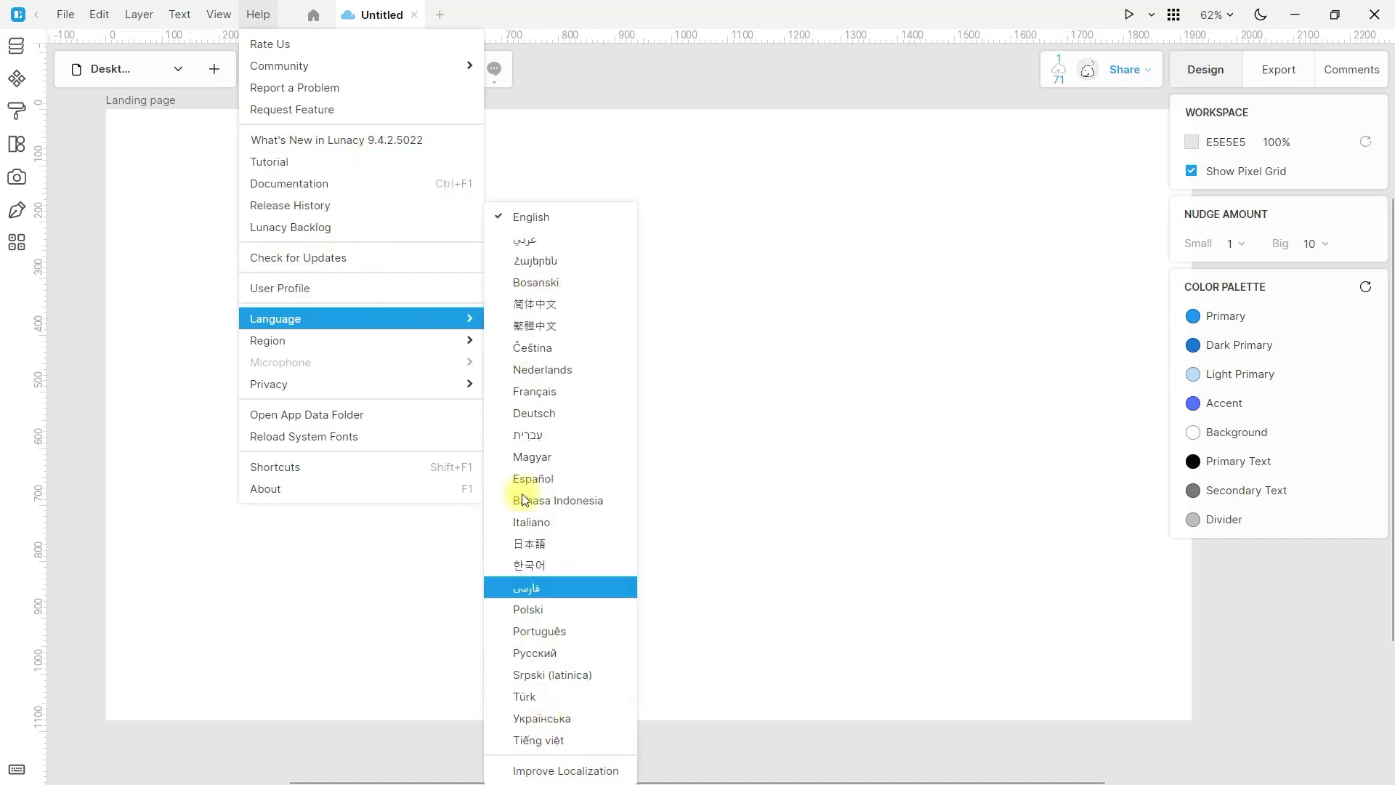
mouse_move(398, 343)
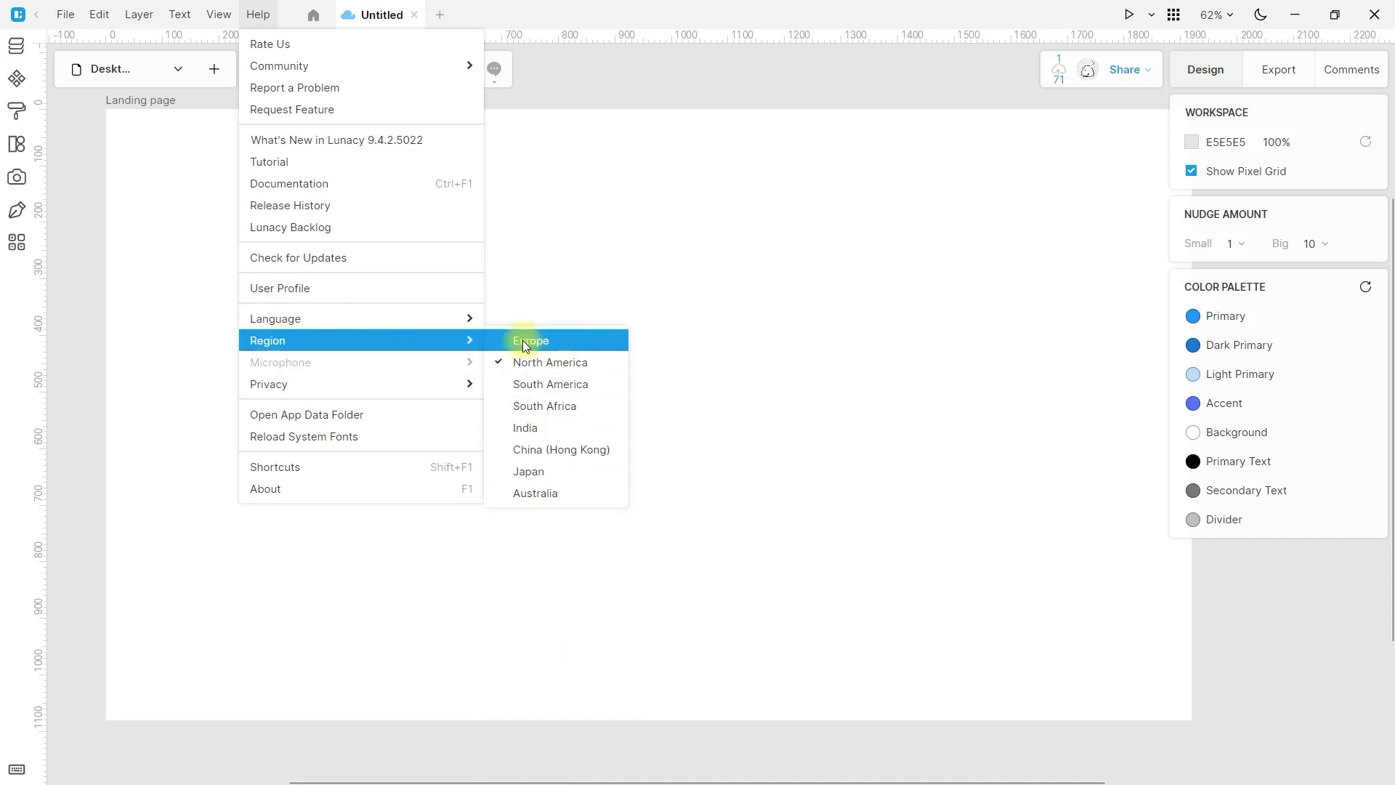
mouse_move(318, 385)
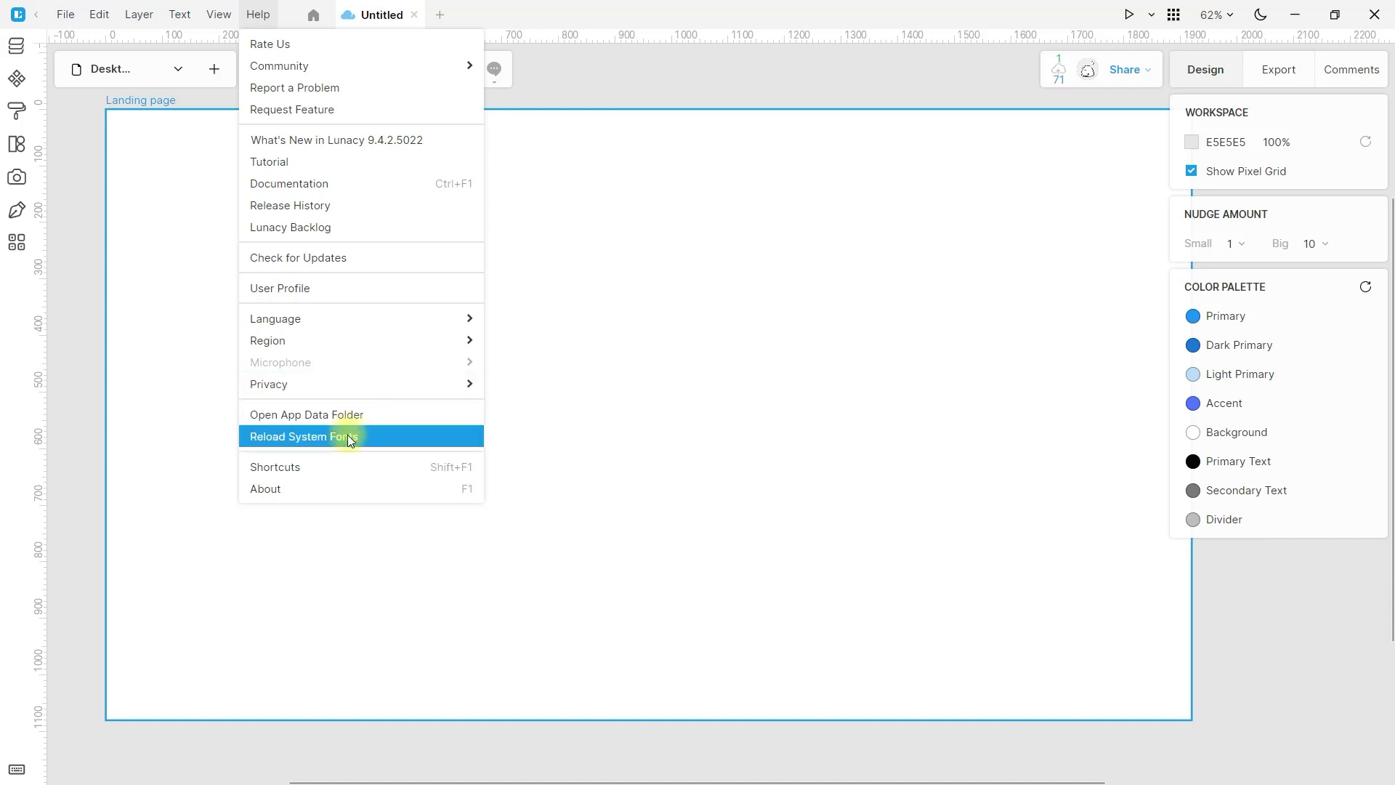
left_click(81, 411)
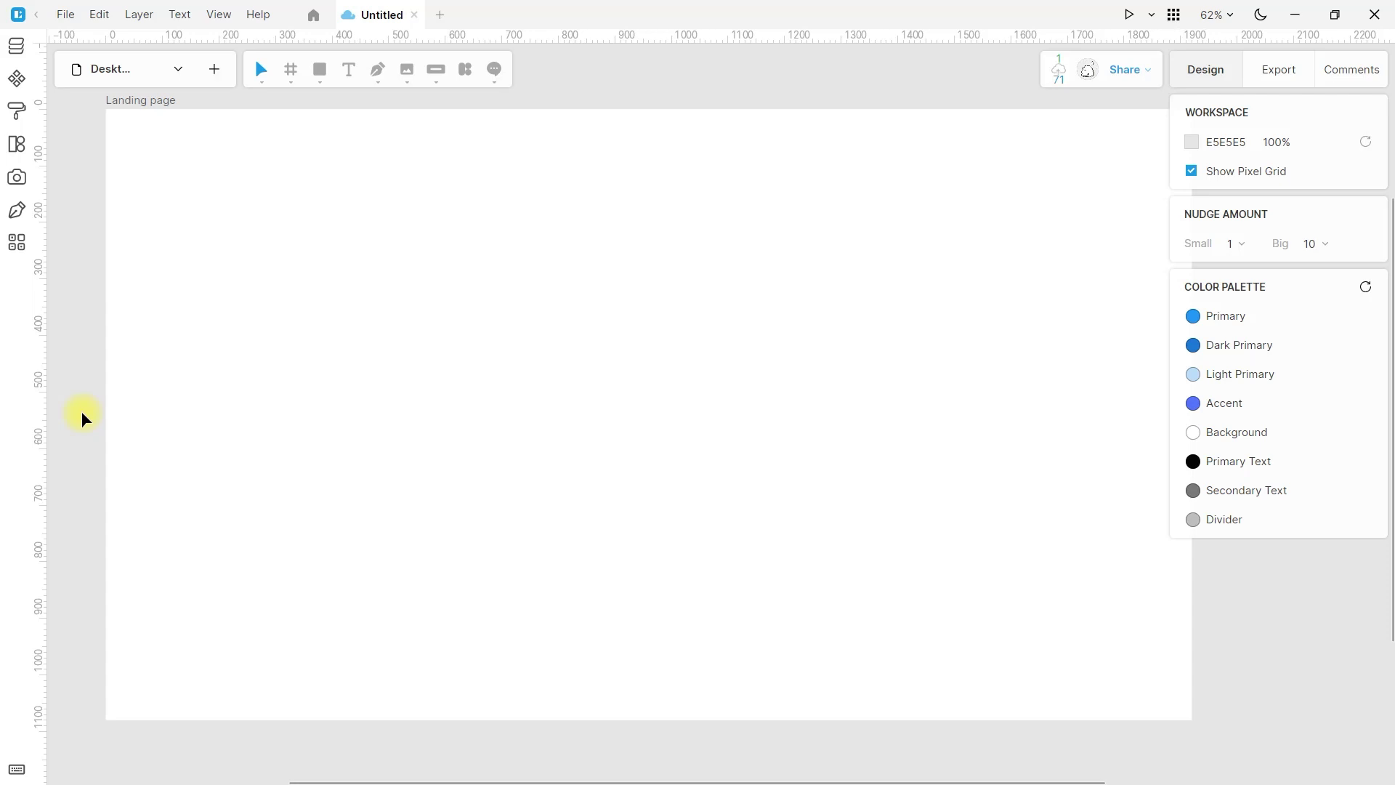
Open the keyboard shortcuts list and read through its sections, from general commands to zoom and focus
left_click(18, 769)
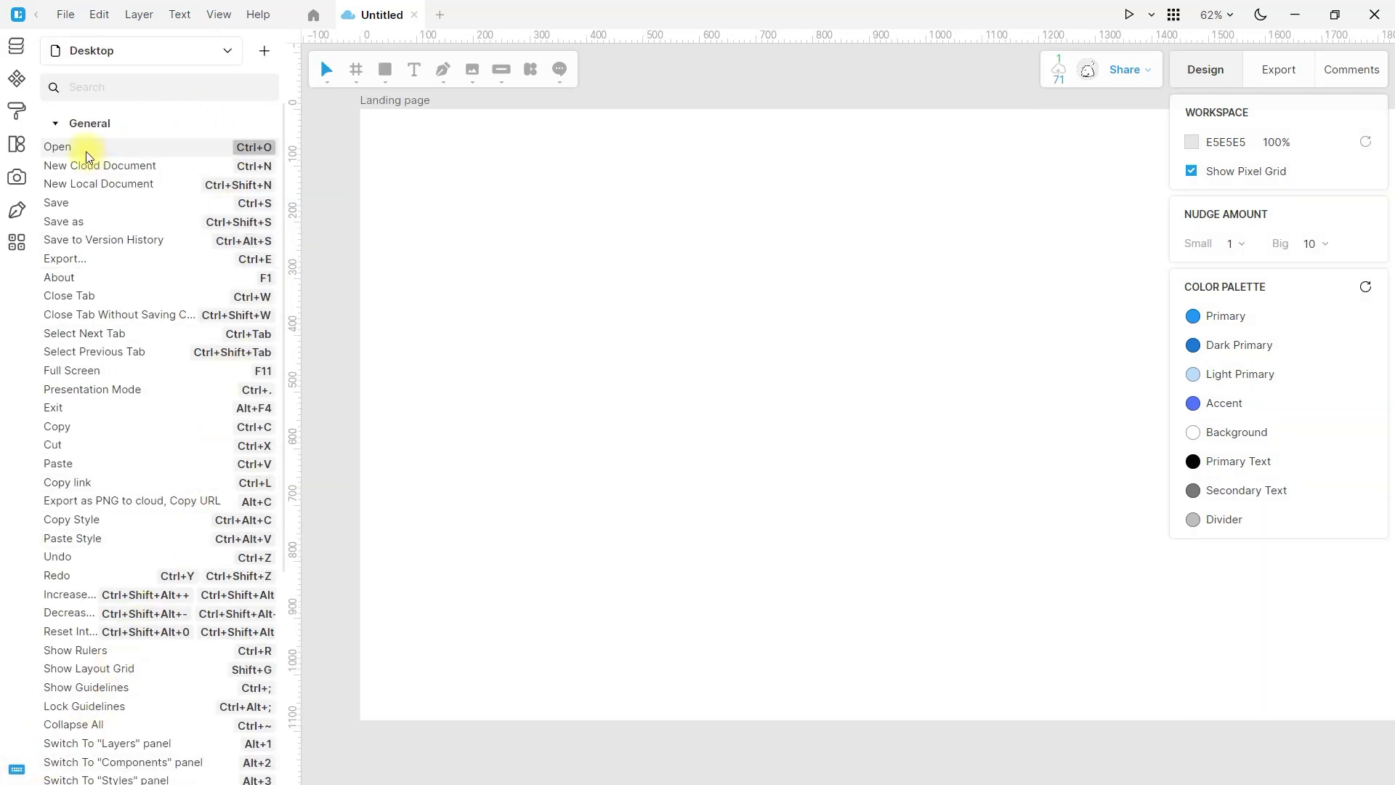
scroll(243, 294, "down", 8)
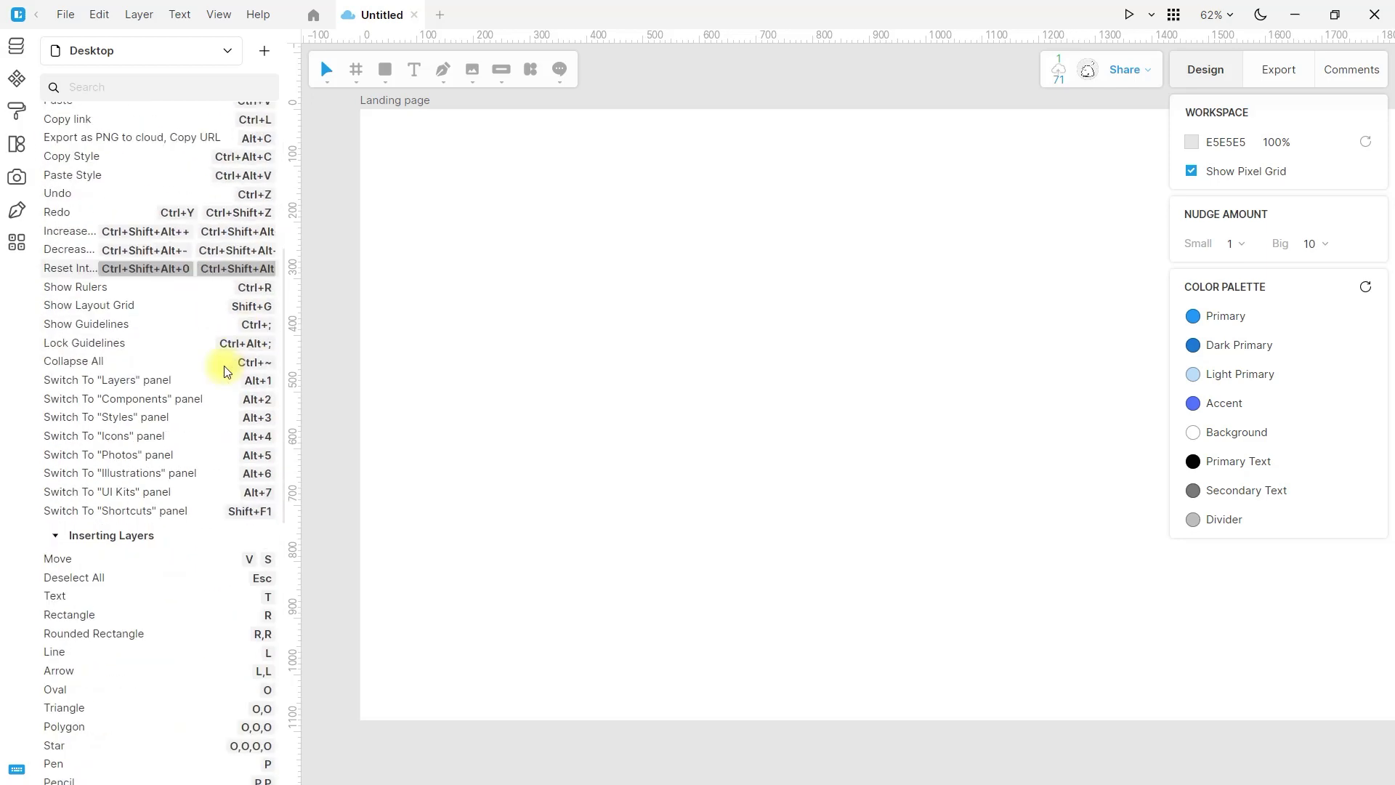
scroll(222, 371, "down", 15)
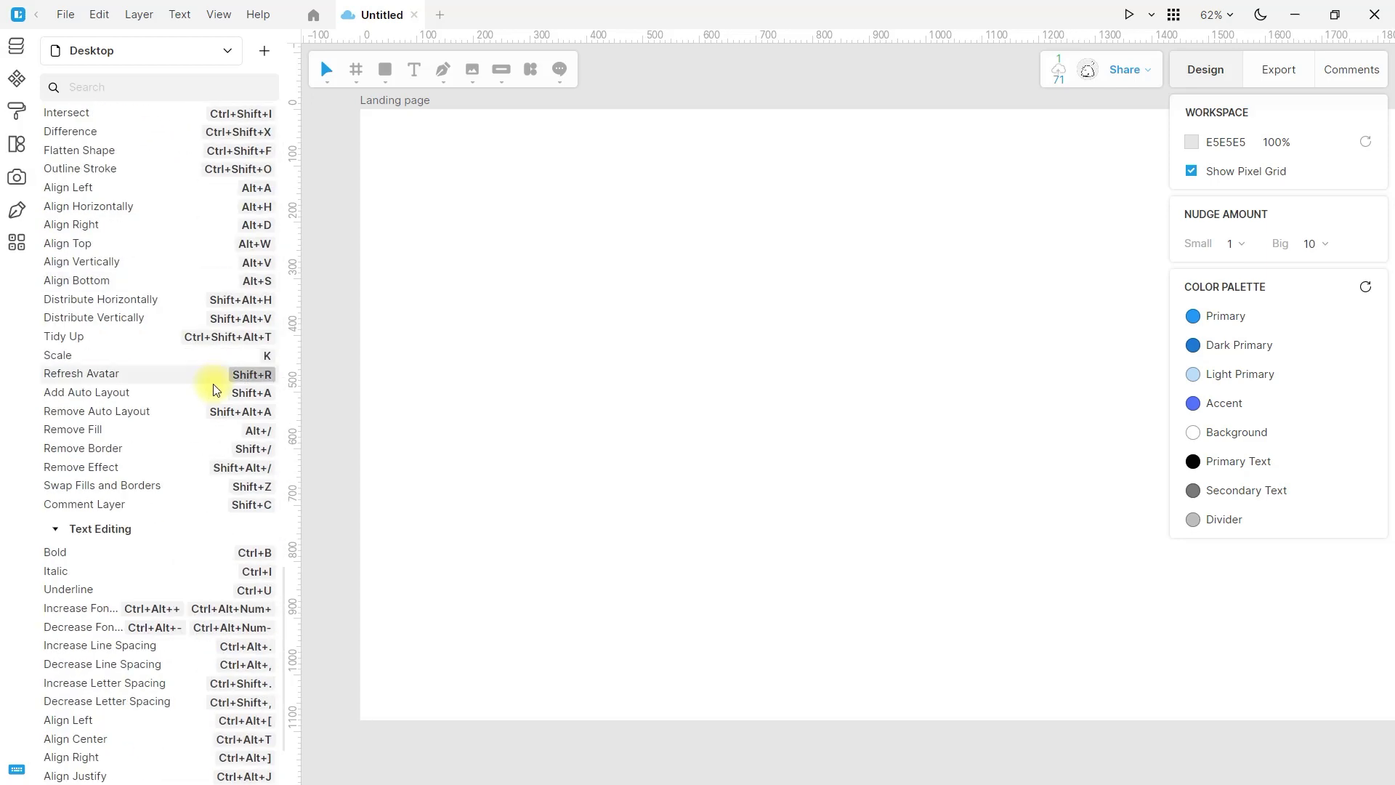
scroll(209, 393, "down", 10)
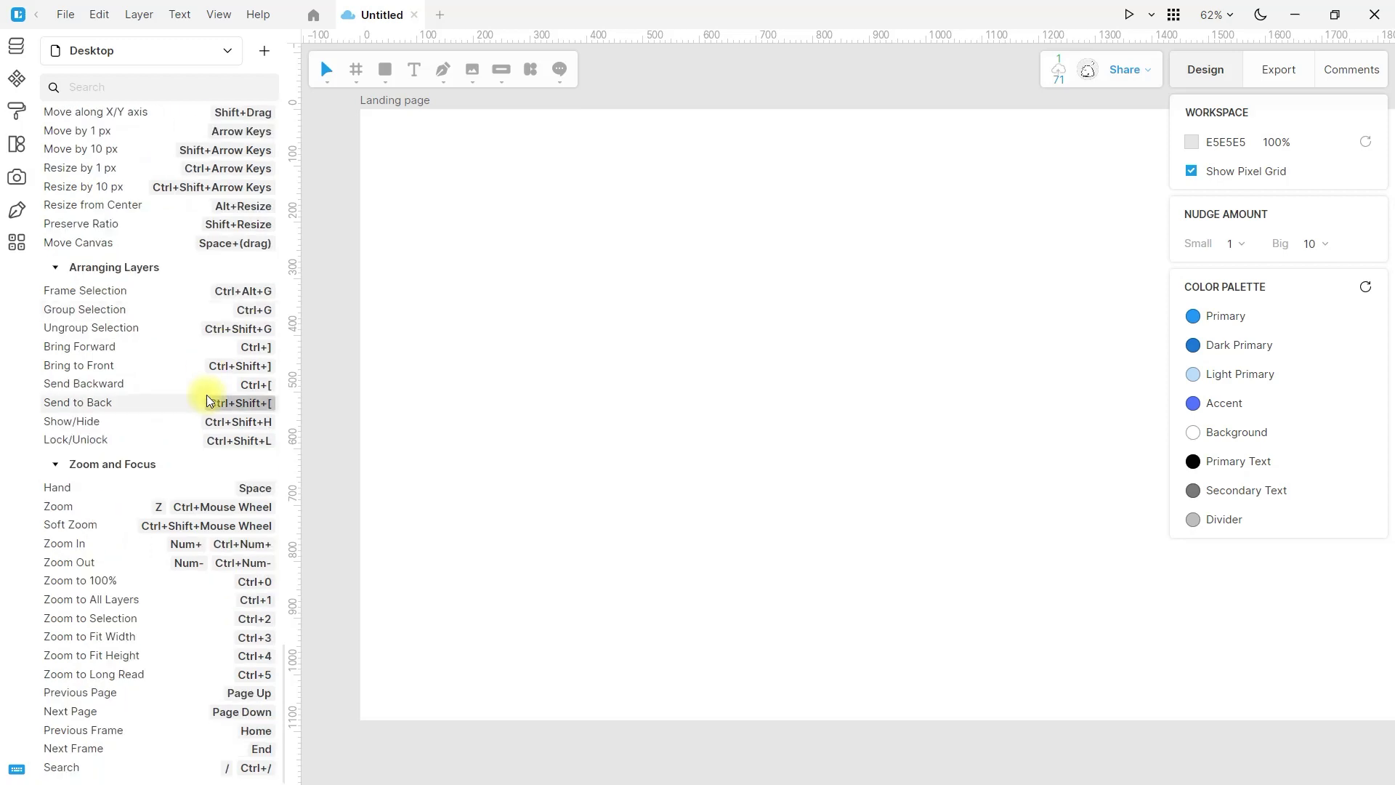
scroll(192, 726, "up", 20)
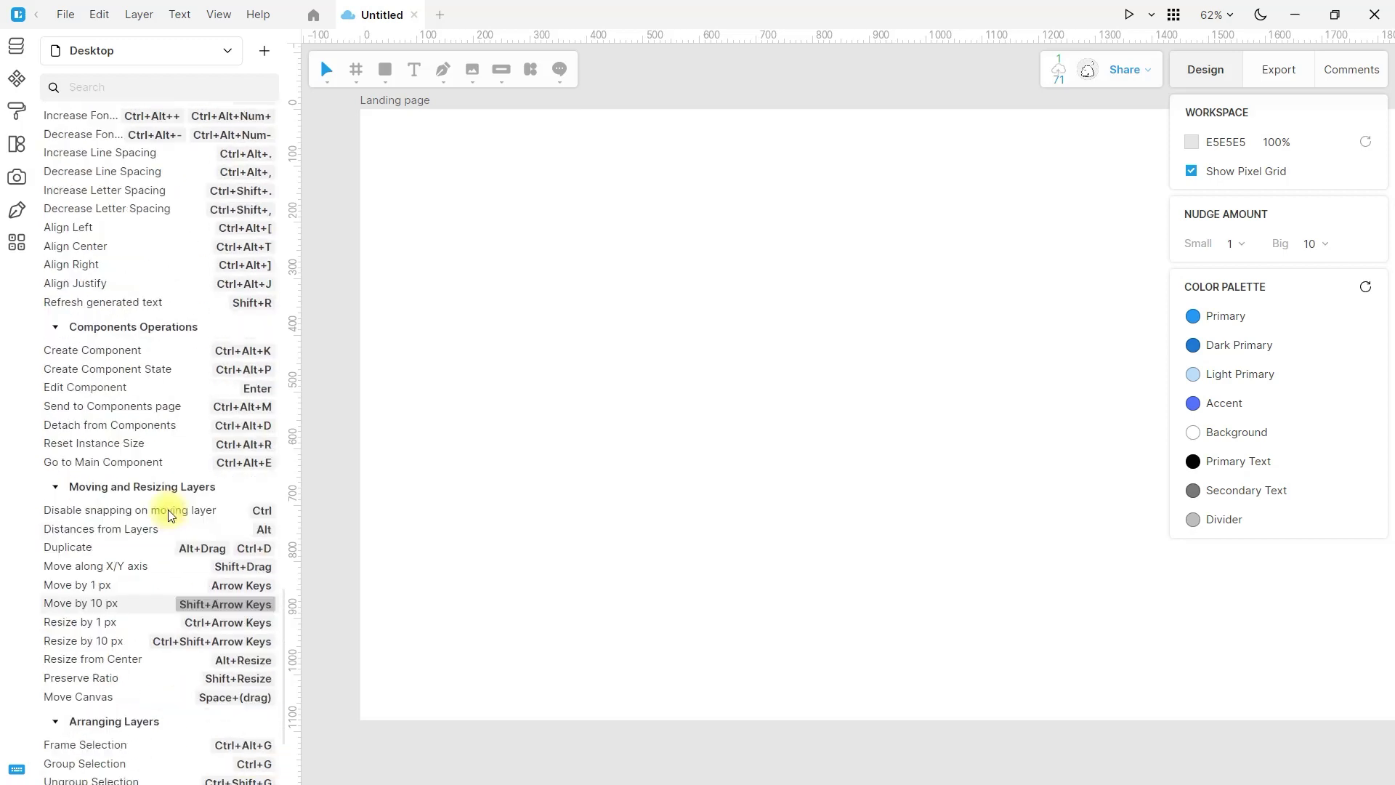
Return to the start of the shortcuts list and look through the frame, selection and comment tools with their shortcuts
scroll(160, 421, "up", 20)
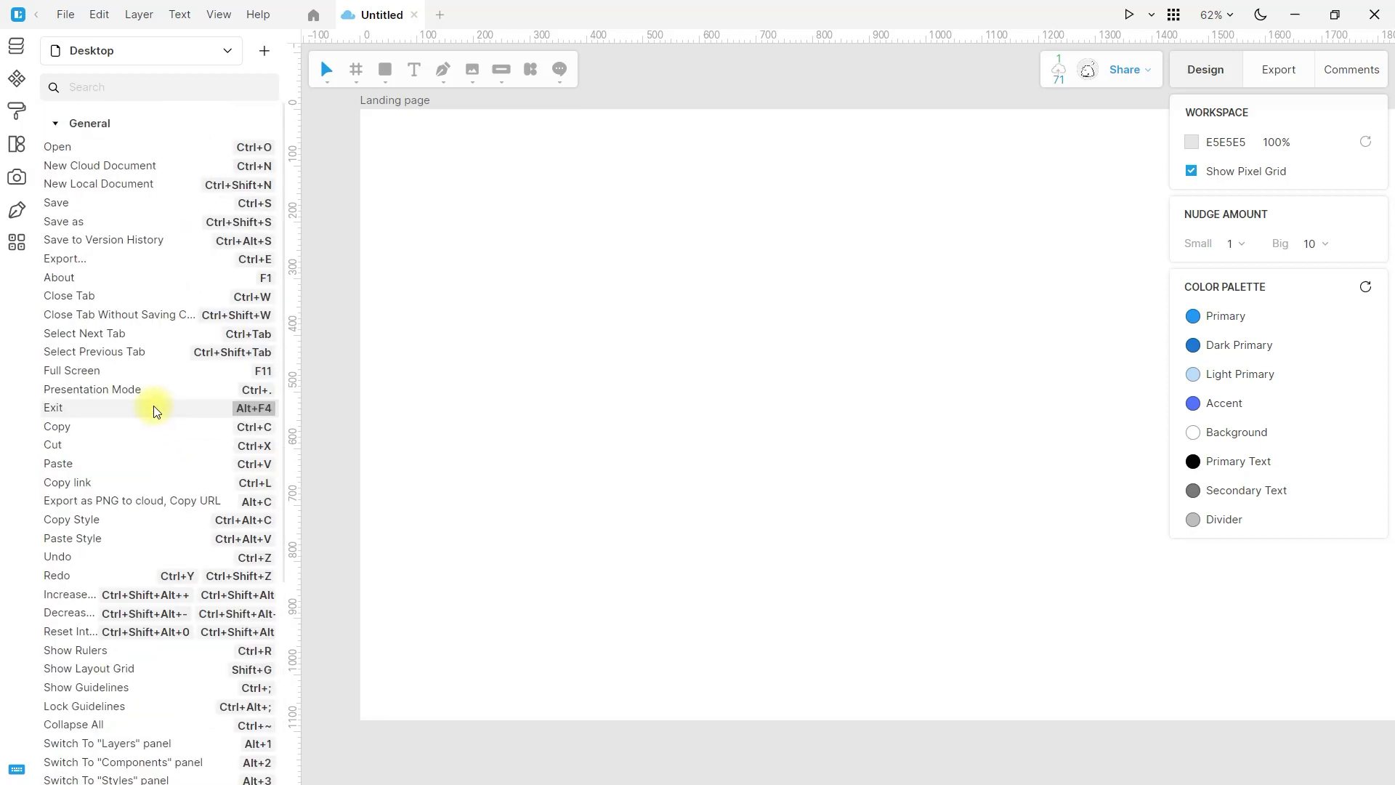
left_click(17, 767)
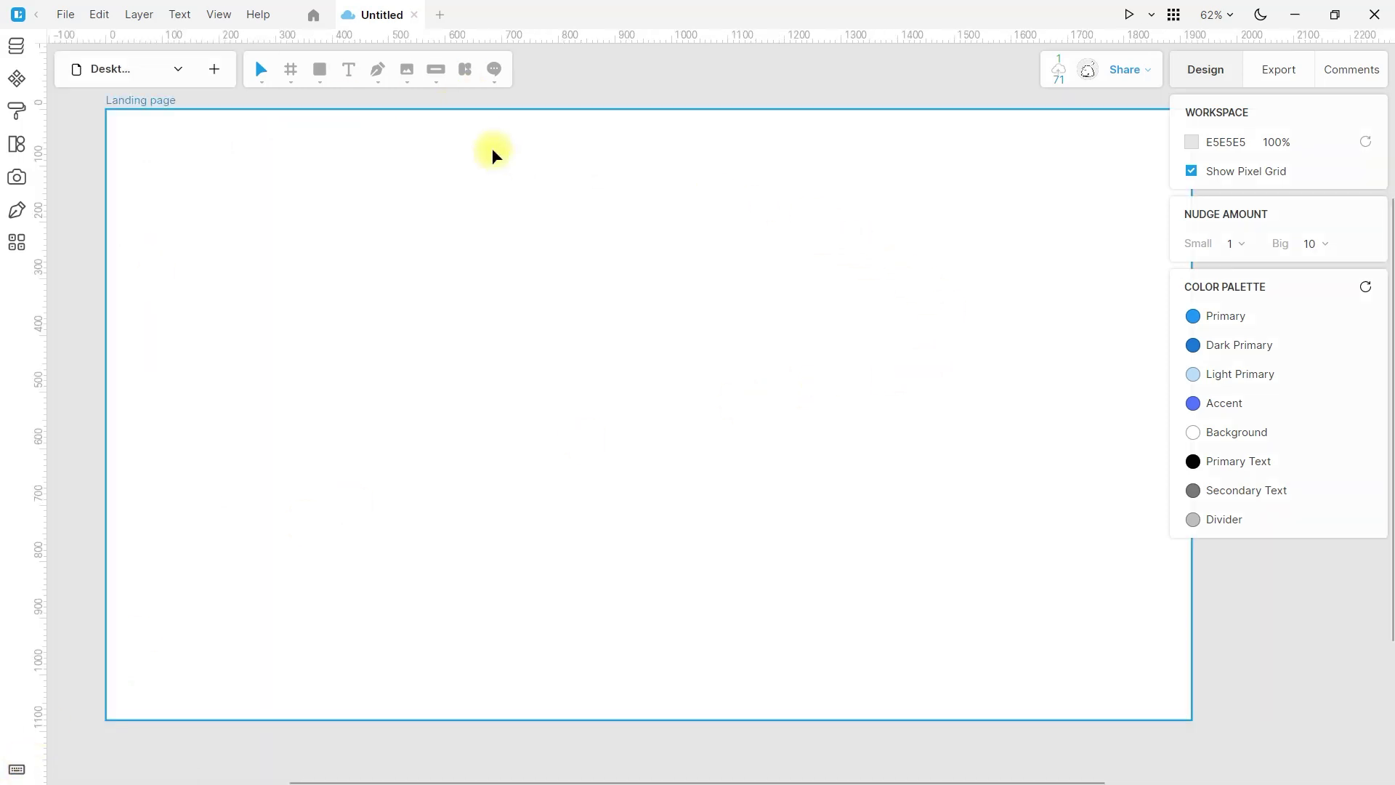
left_click(290, 73)
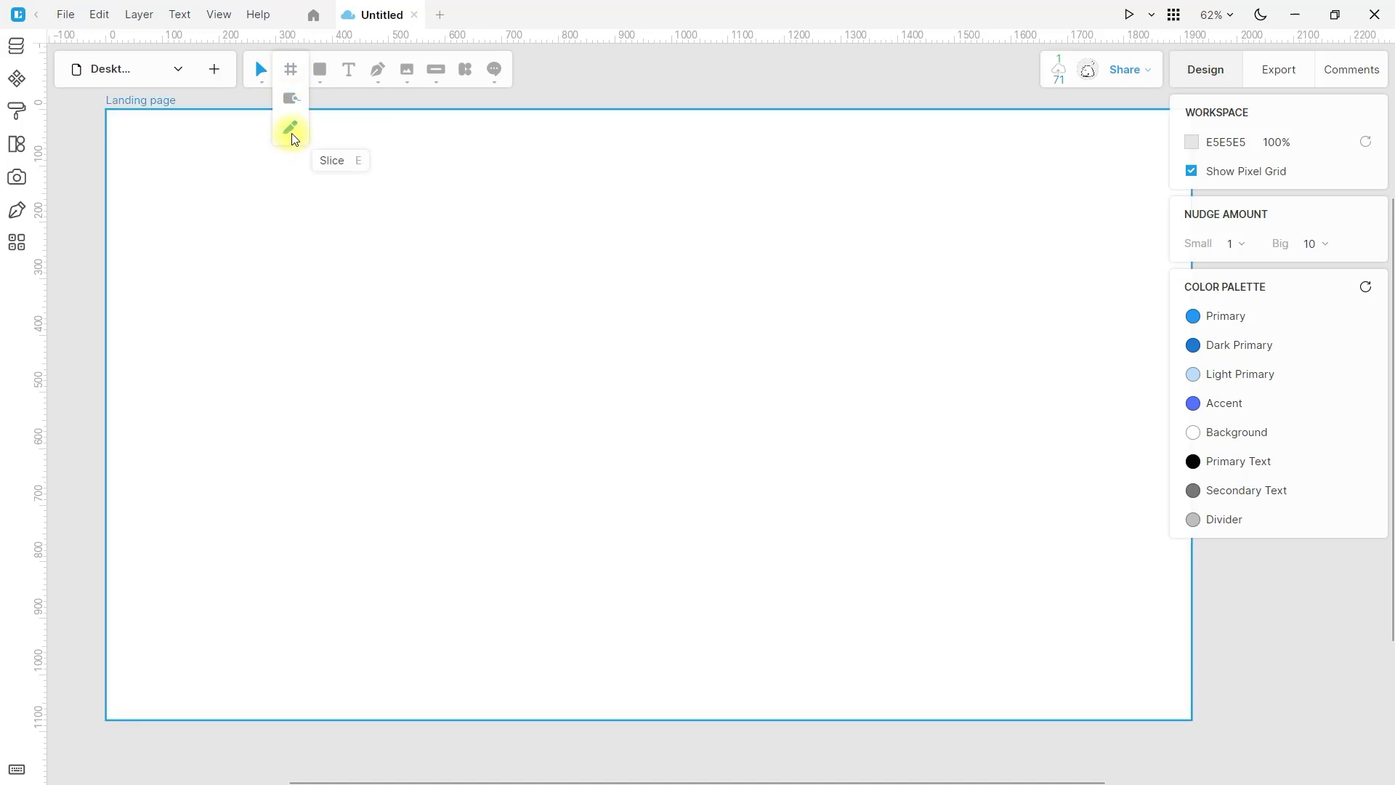
left_click(261, 69)
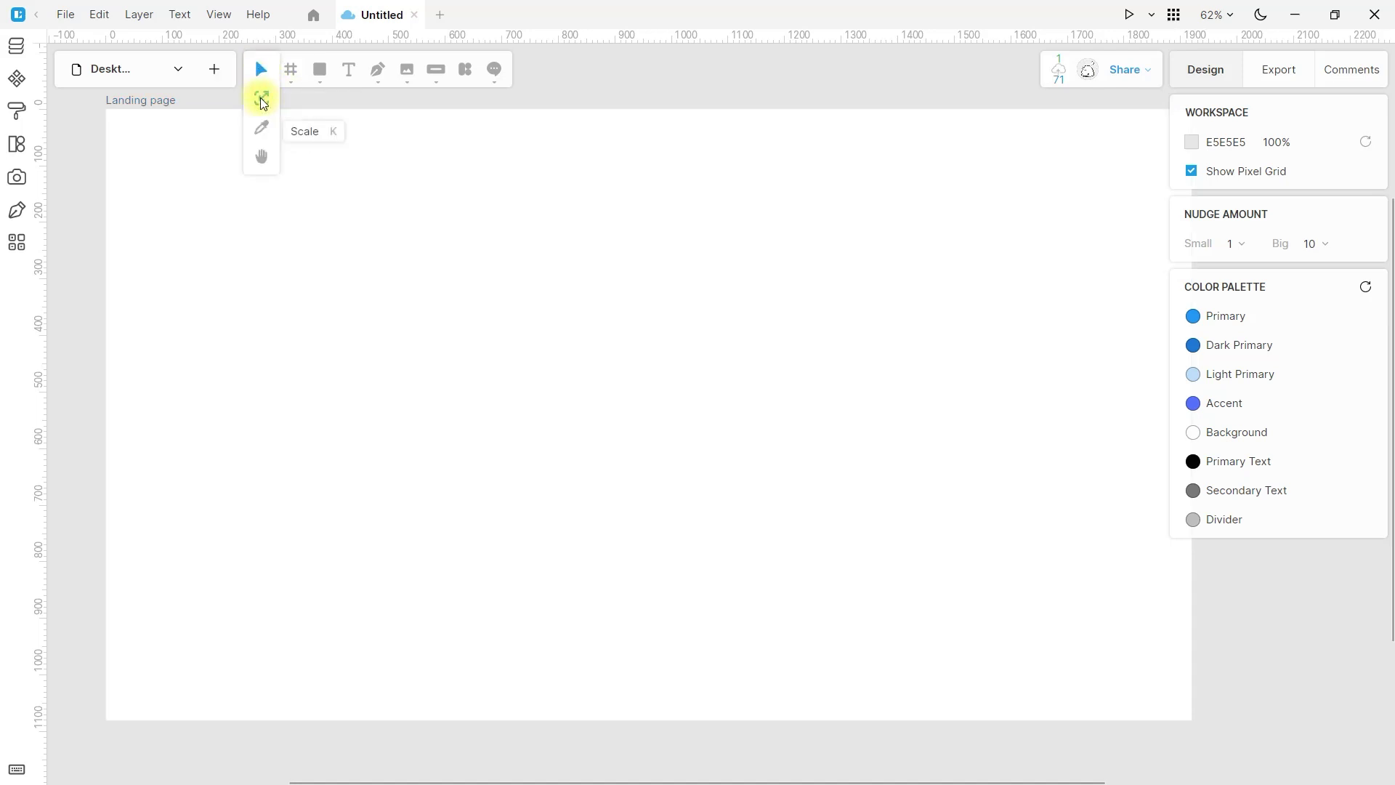
key("shift+F1")
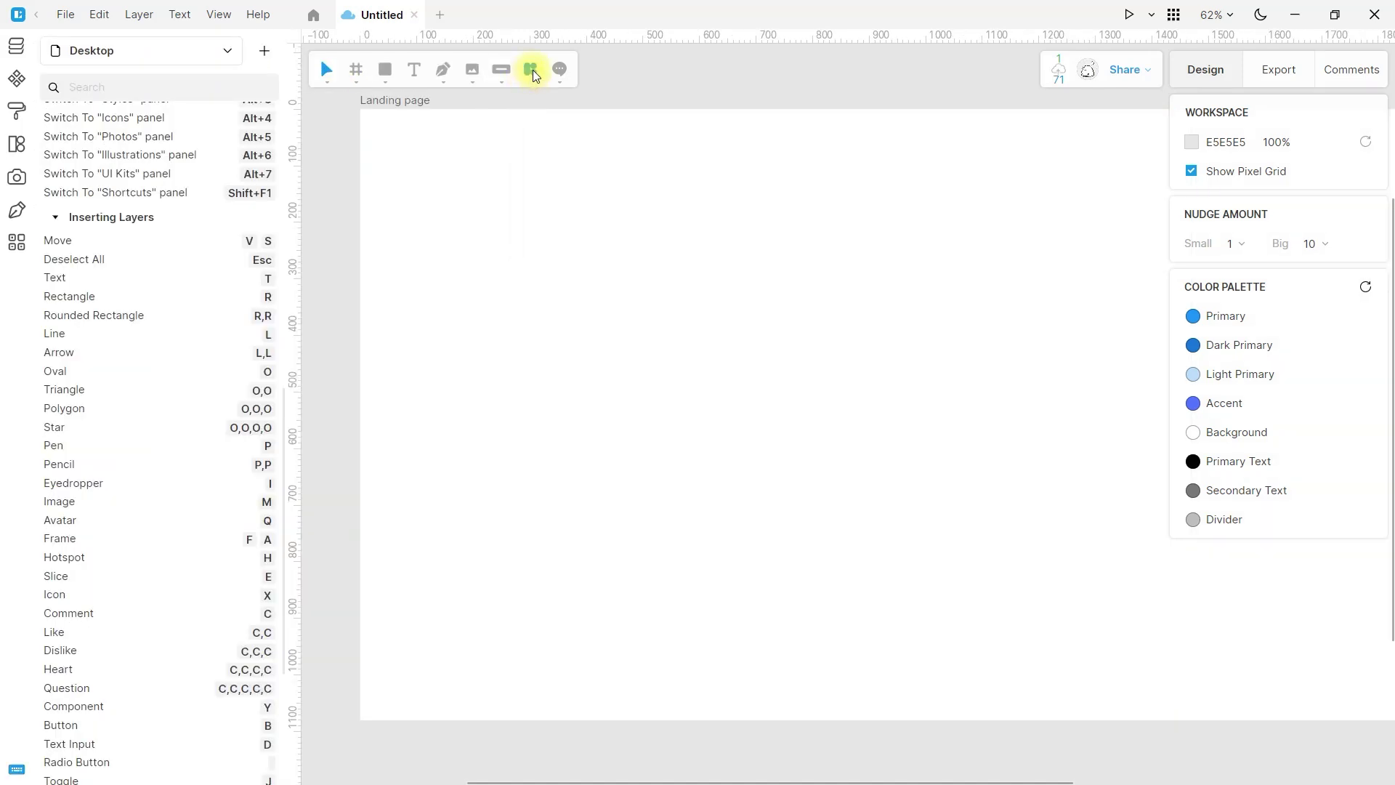
mouse_move(559, 73)
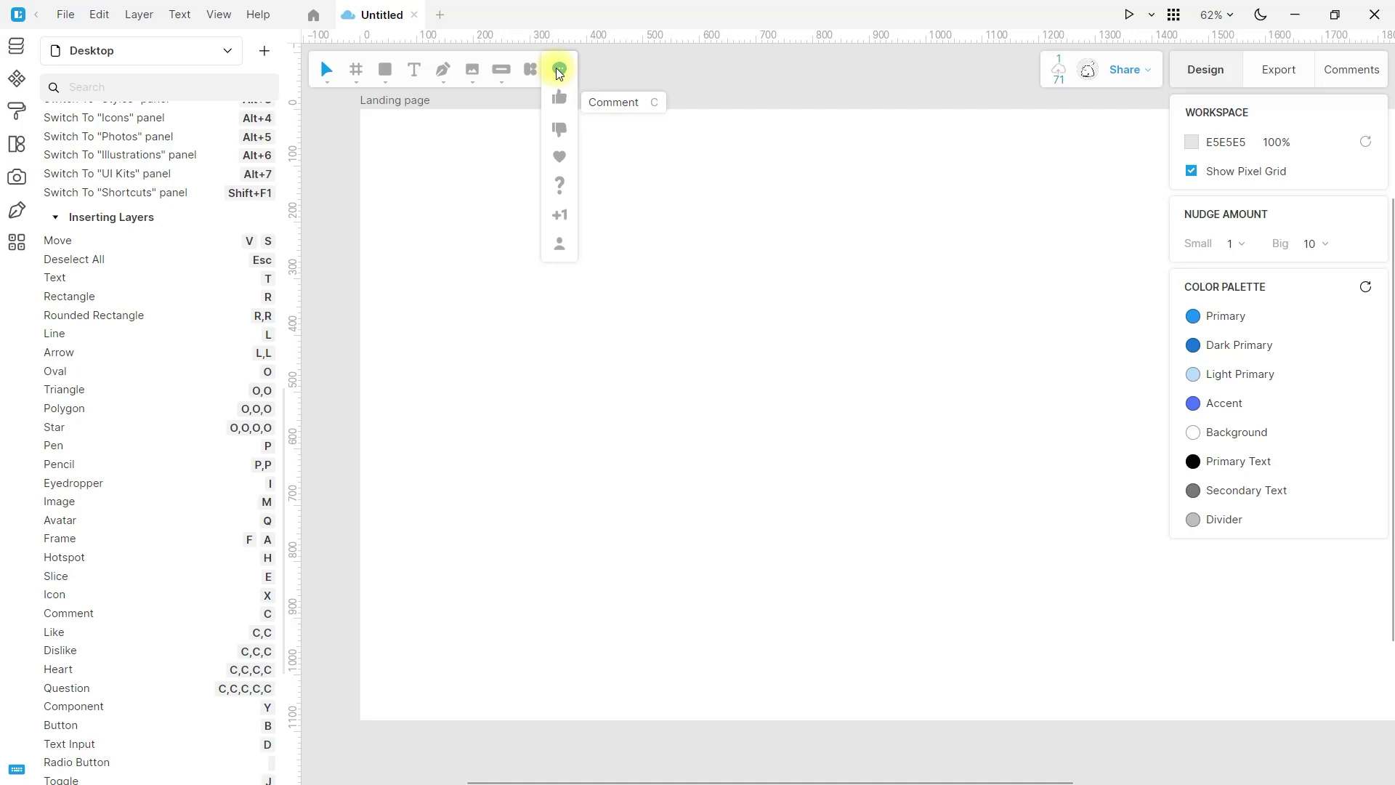
Draw a rectangle about 552 × 395 in the upper-left area of the Landing page frame and select it
key("ctrl+minus")
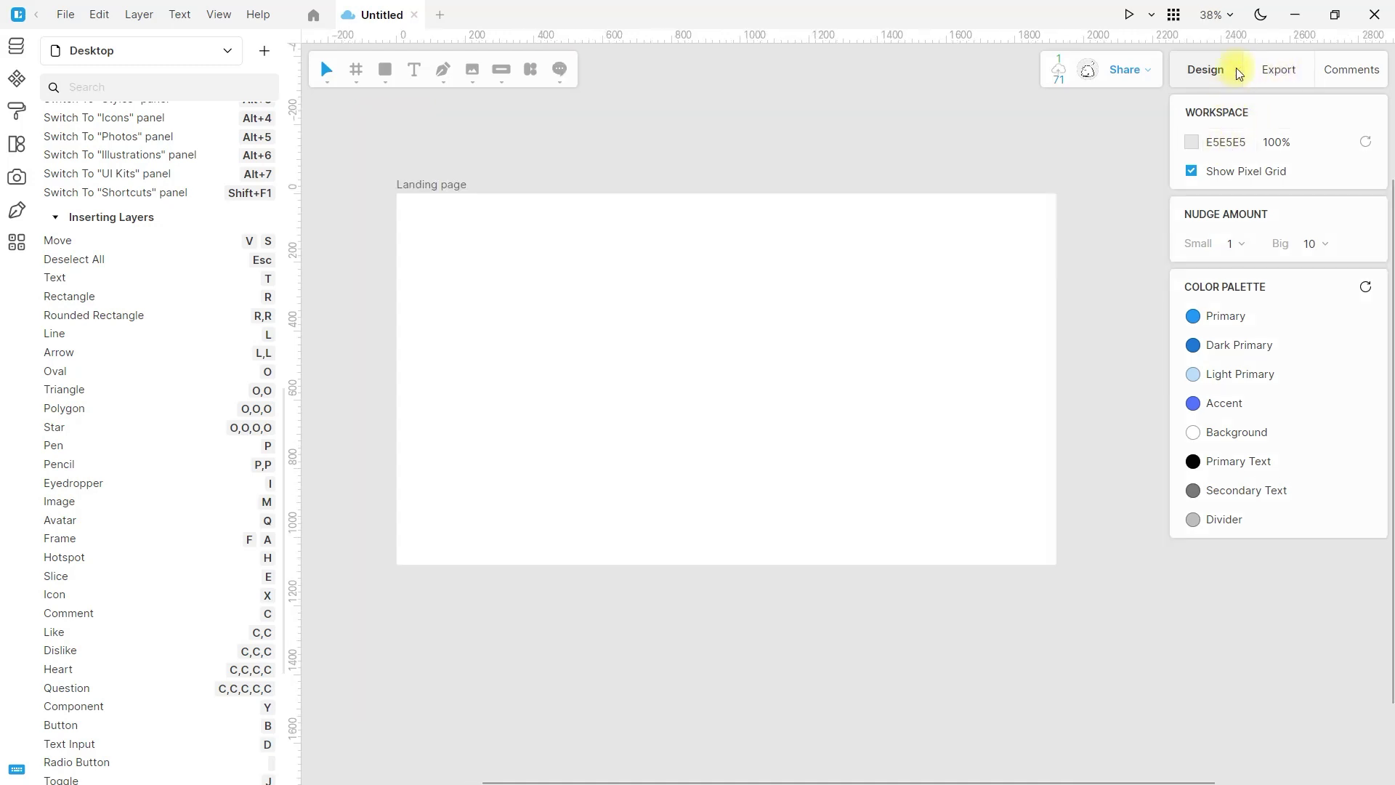
left_click(411, 182)
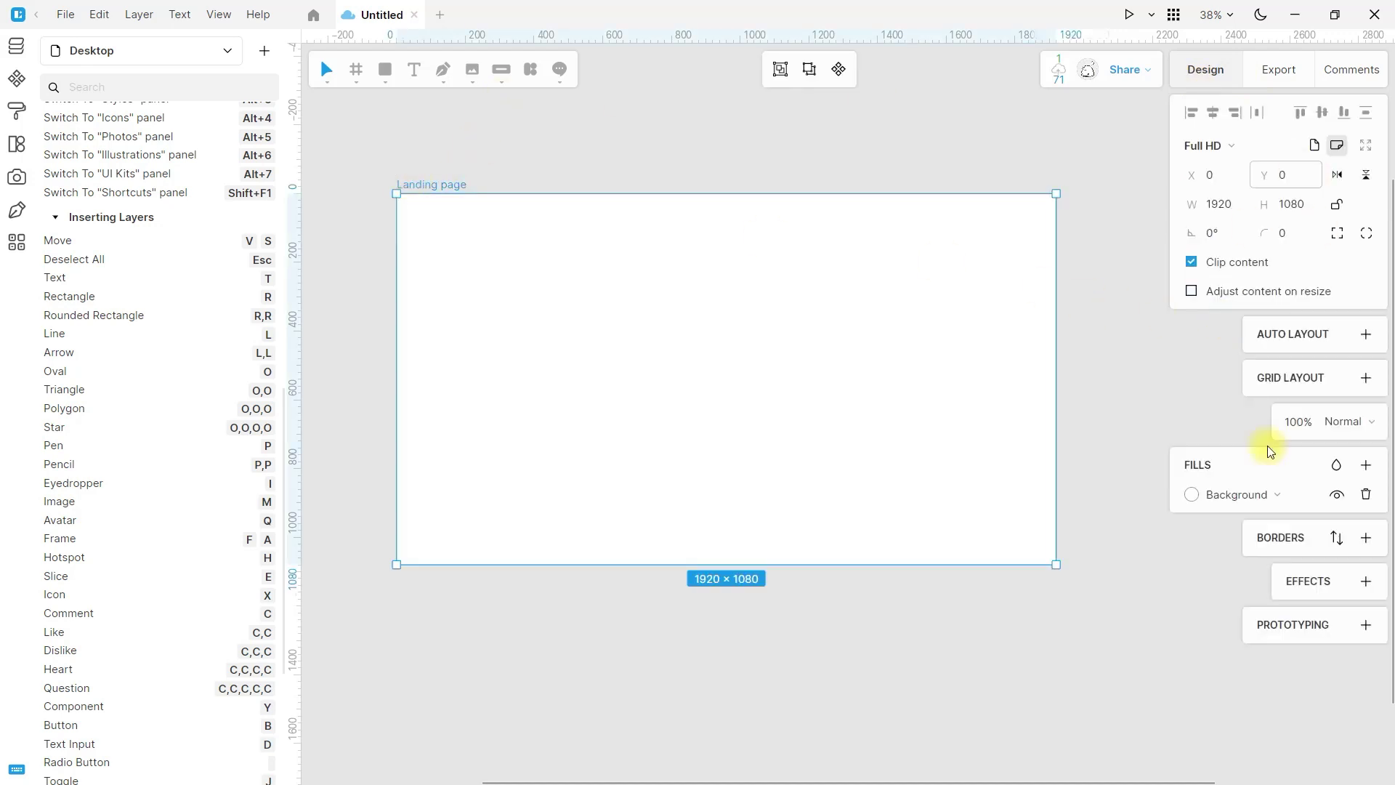
left_click(386, 69)
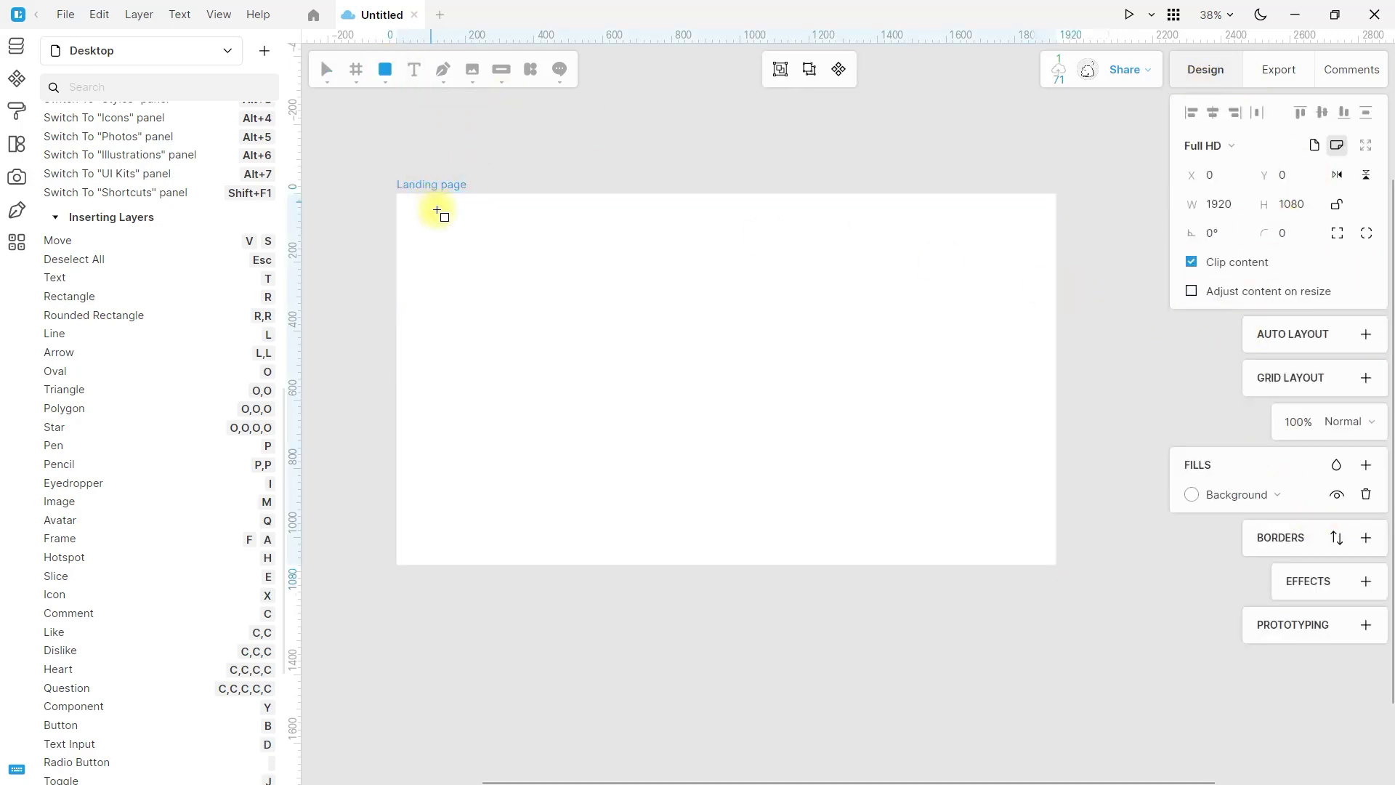
left_click_drag(450, 243, 642, 379)
left_click(686, 165)
left_click(567, 311)
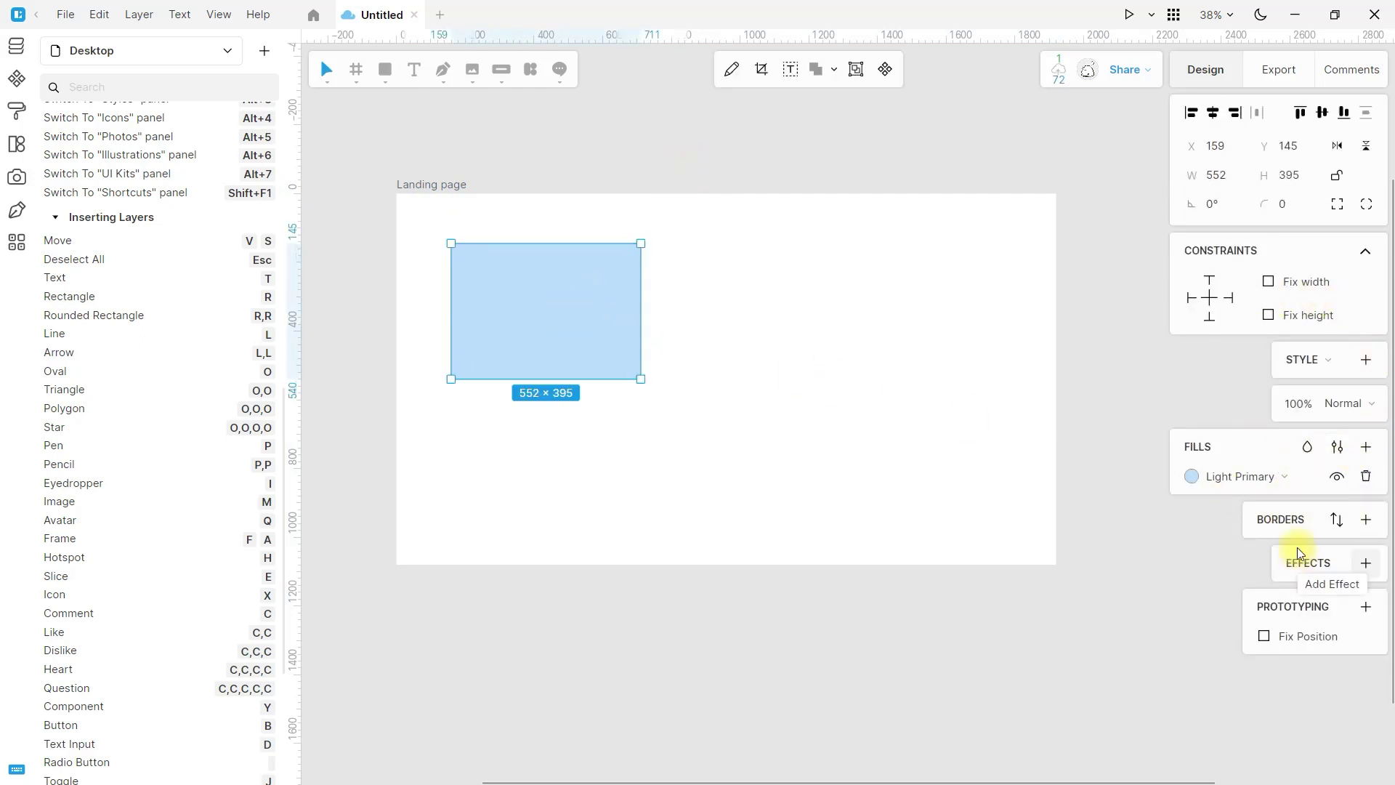
Insert a placeholder text layer inside the rectangle and set its font size to 100
key("t")
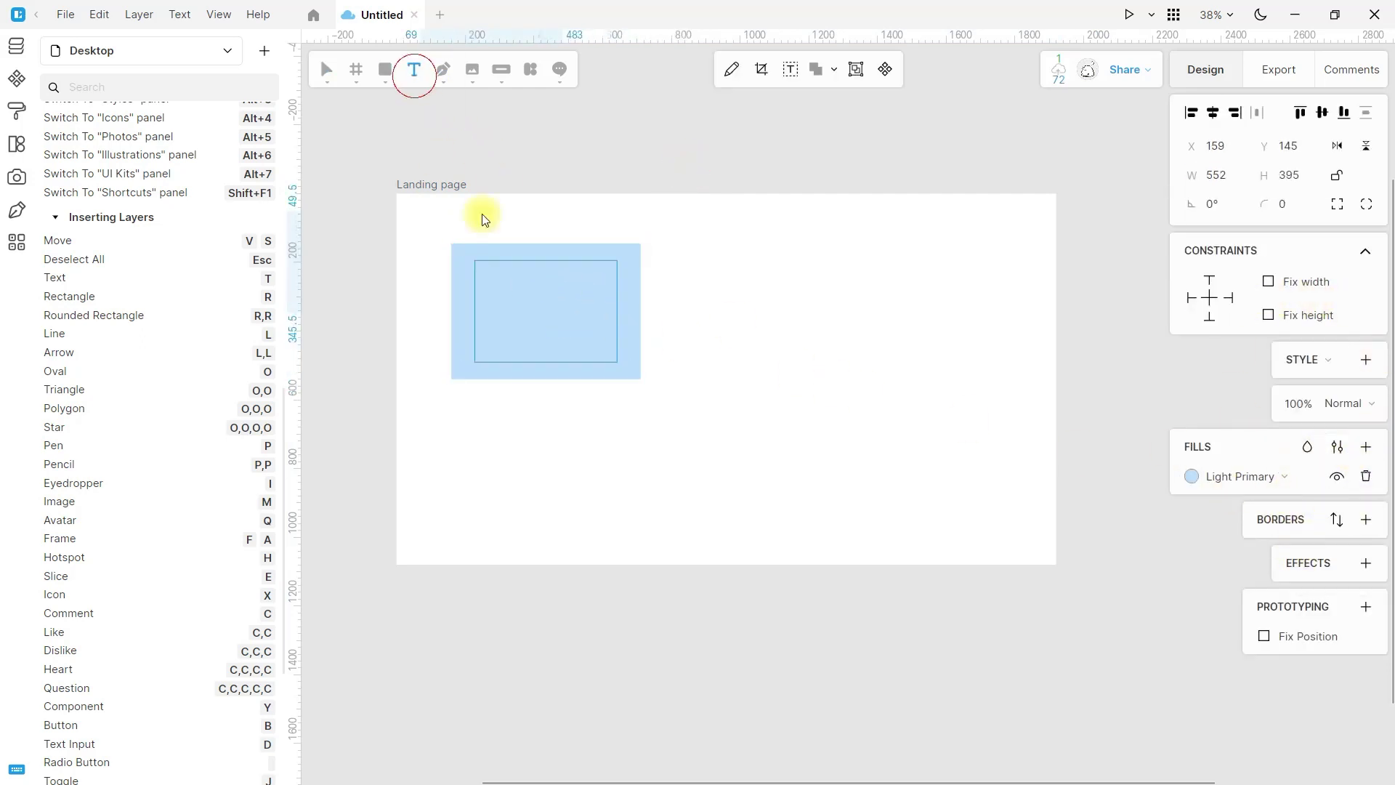
left_click(523, 337)
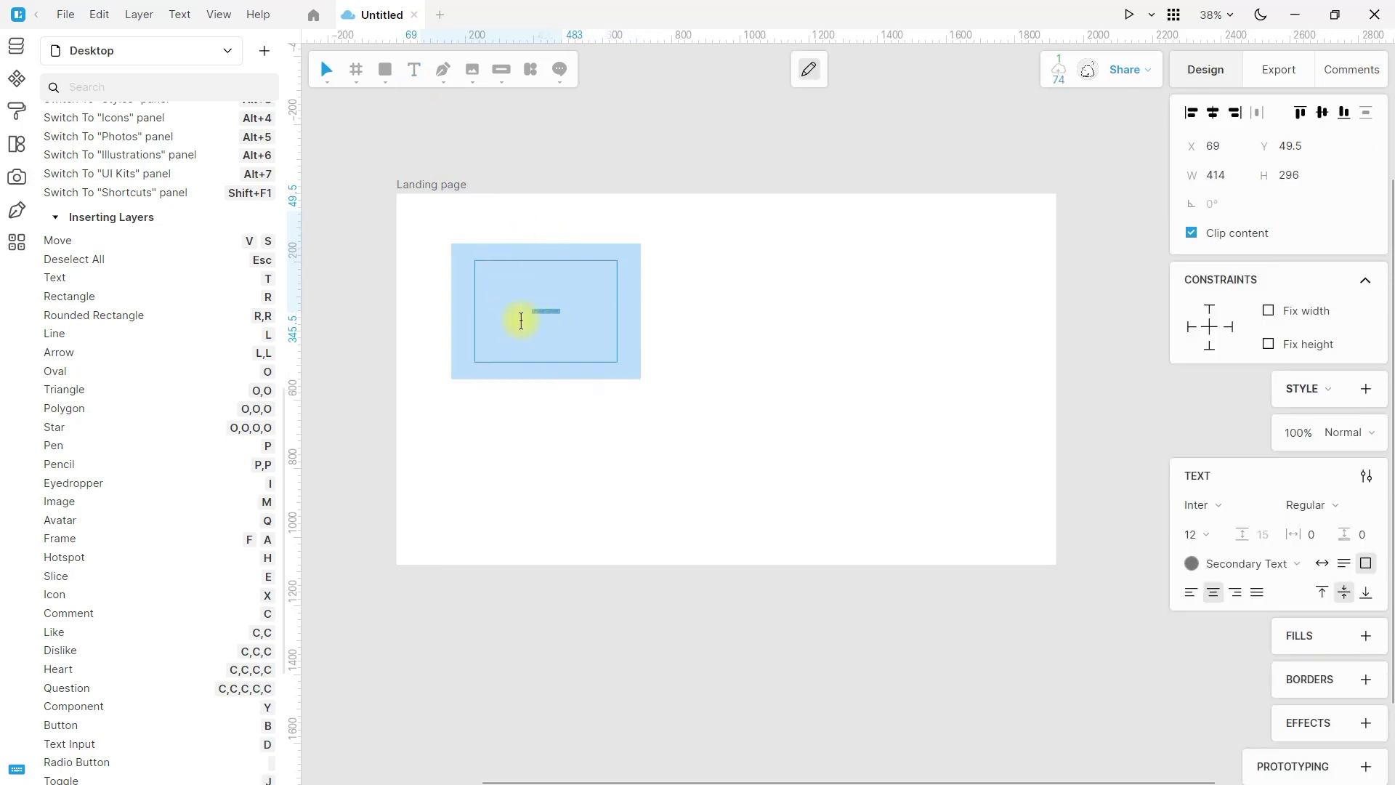
left_click(1193, 536)
type("100")
key("Return")
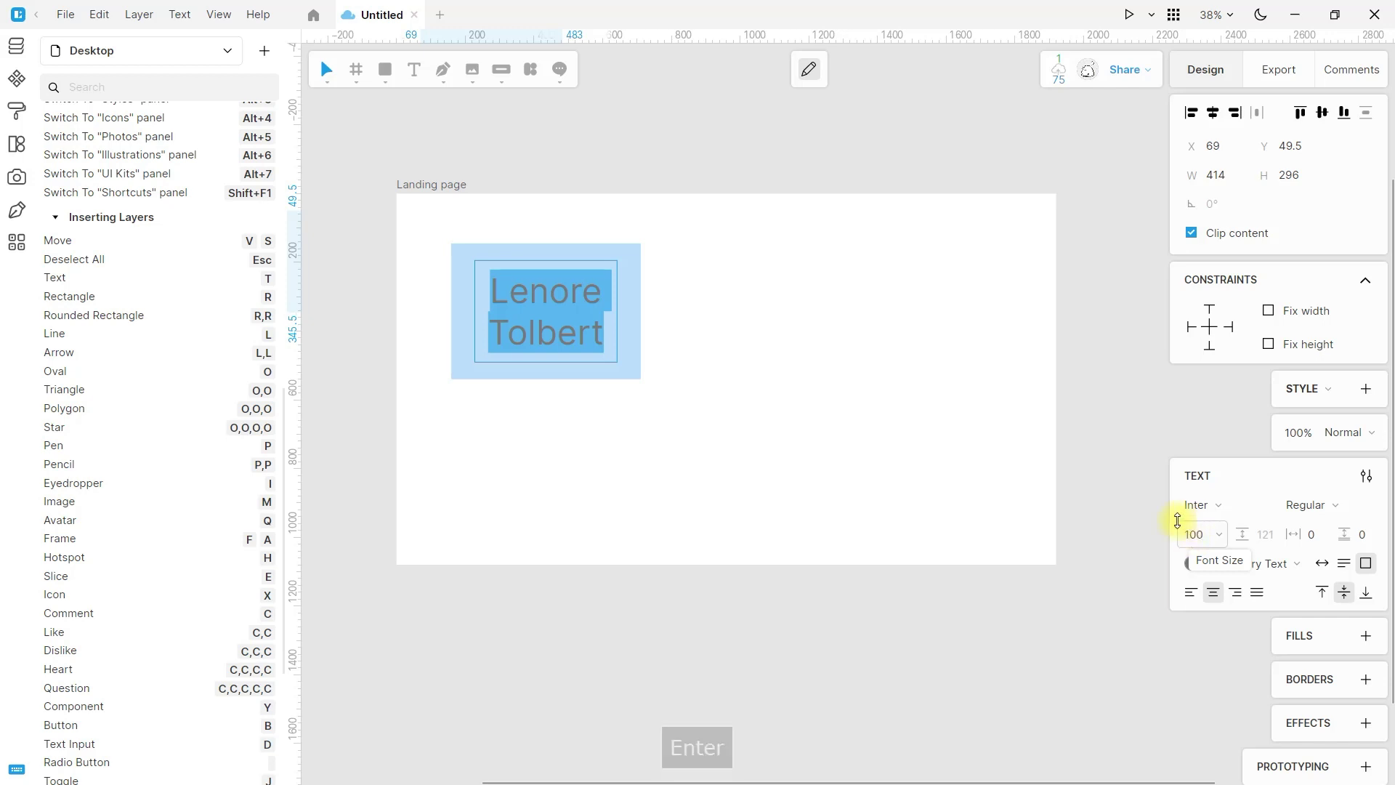
left_click(789, 430)
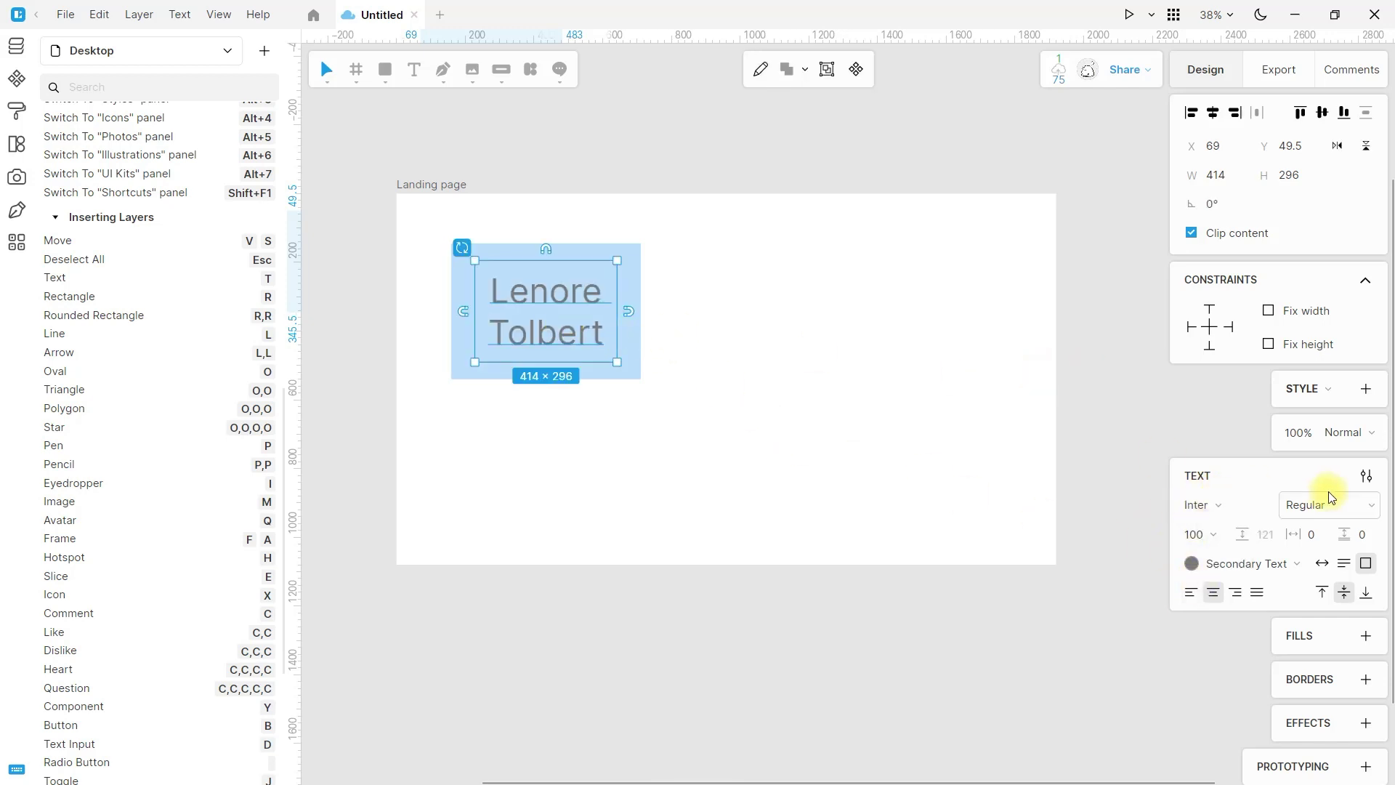
Set the text colour to the yellow-orange F8C822 from the global swatches
left_click(1192, 563)
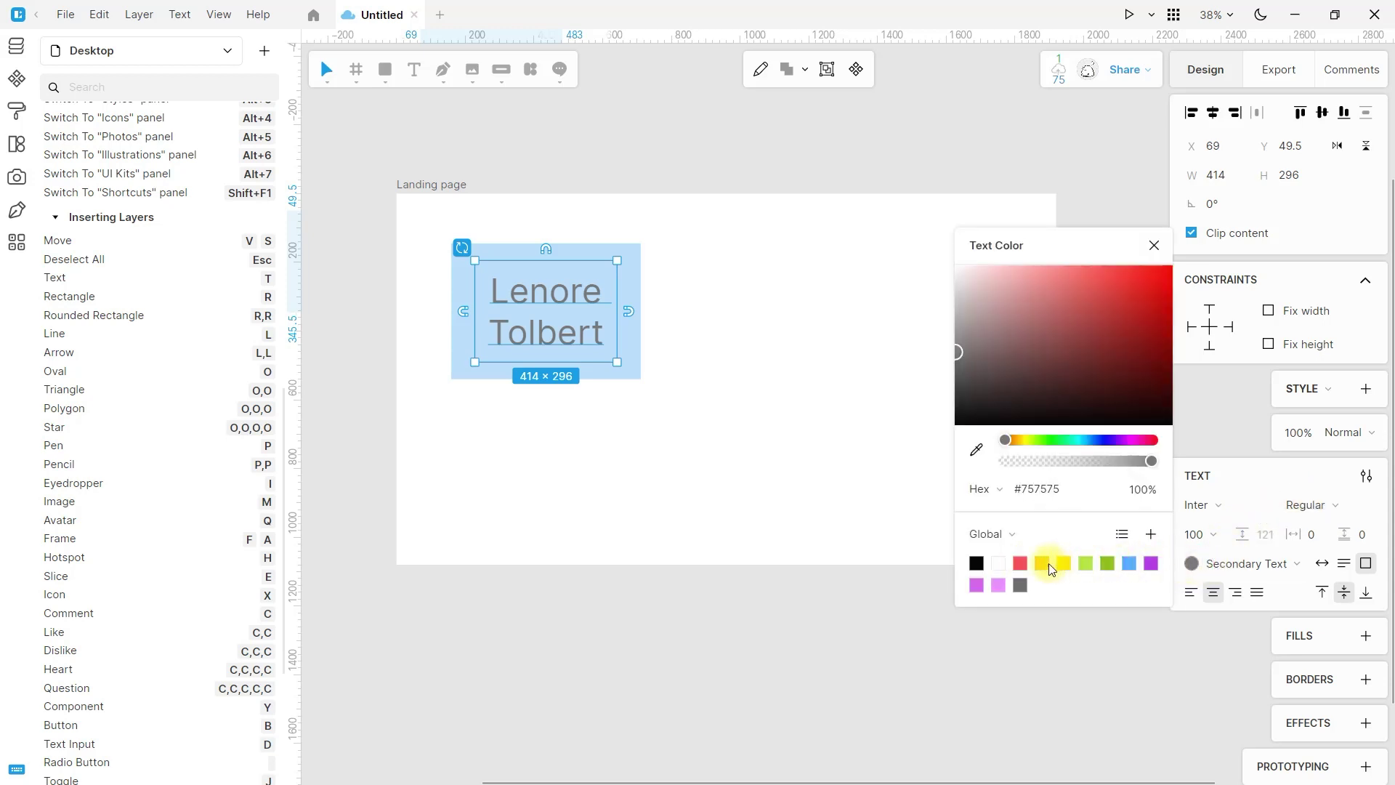
left_click(1044, 563)
left_click(779, 426)
Recolour the rectangle behind the text to red FC4850 and delete the whole group
left_click(563, 320)
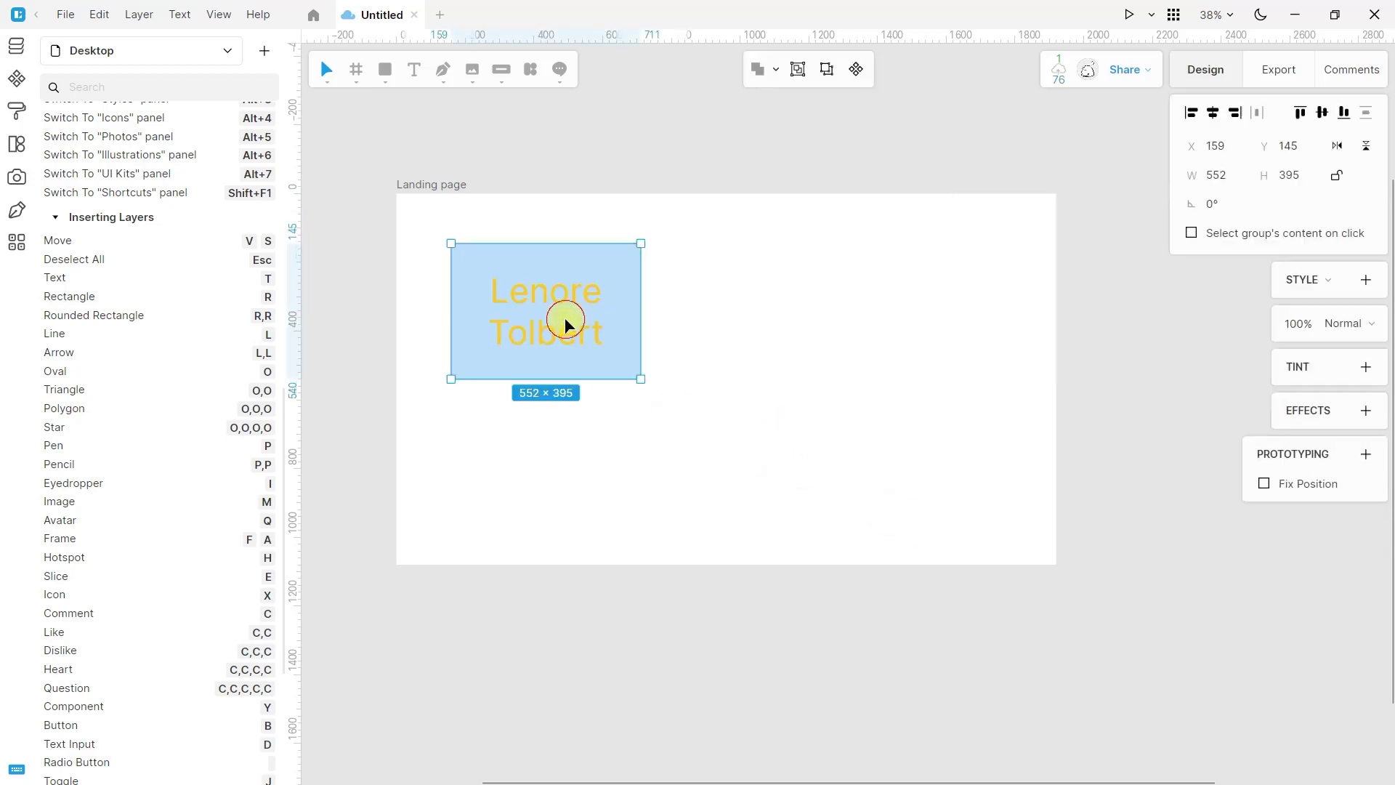
left_click(1192, 426)
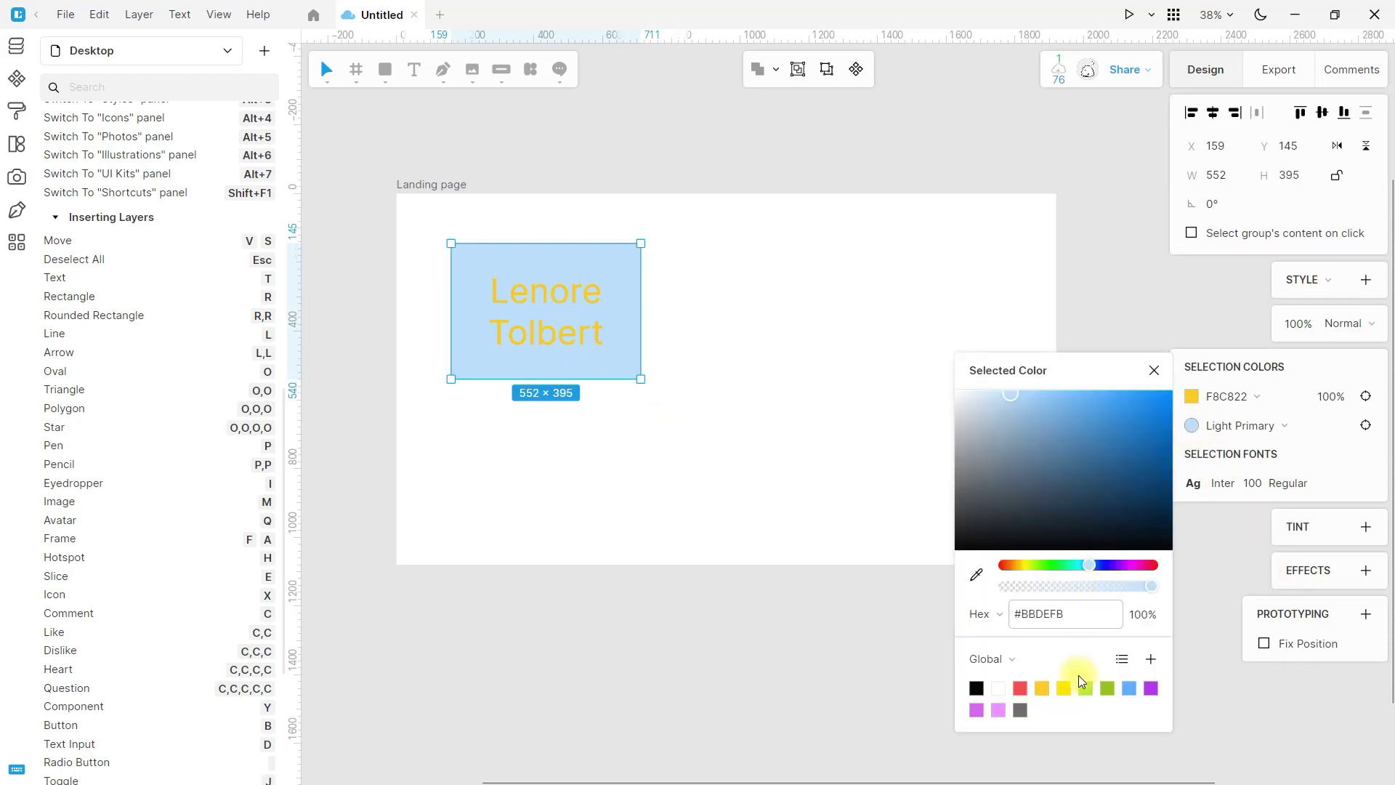
left_click(1022, 691)
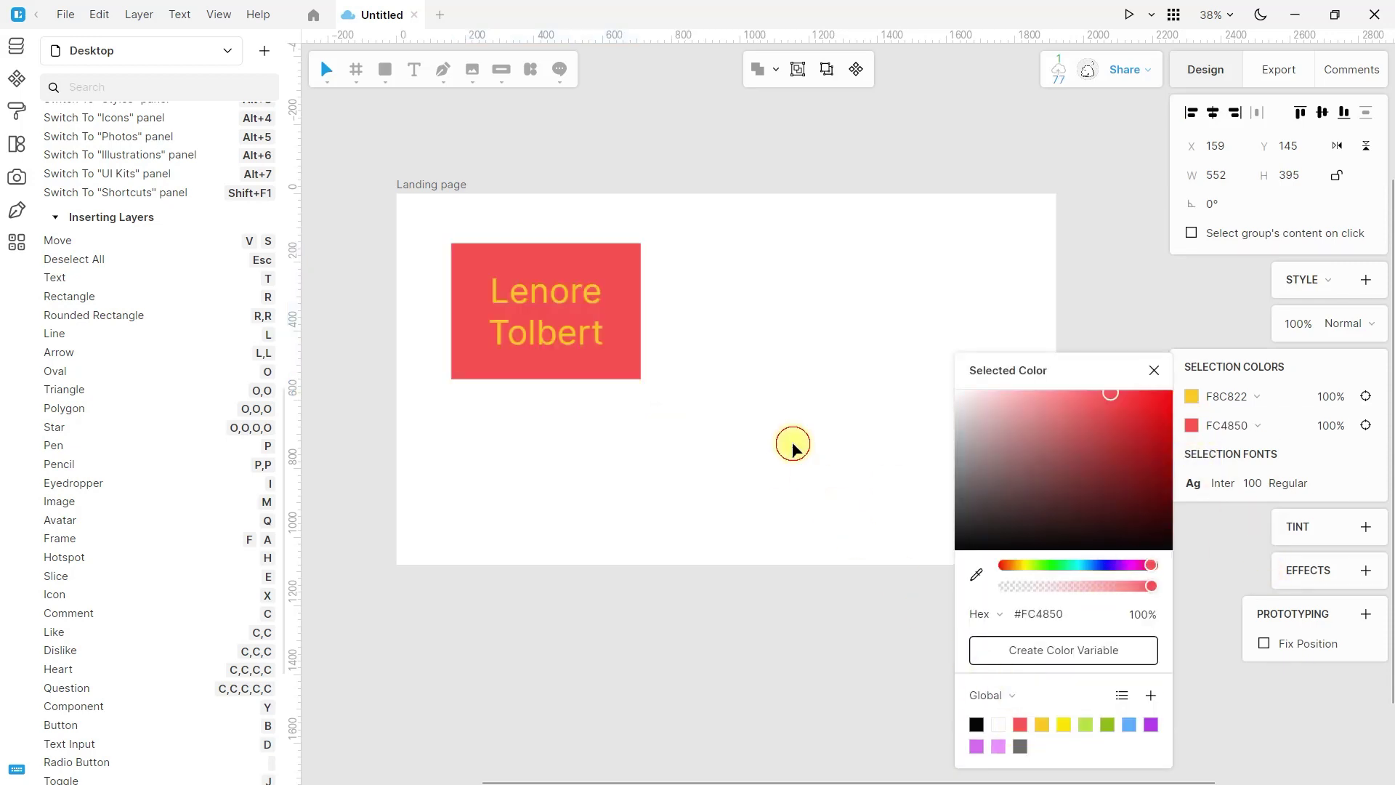
left_click(791, 346)
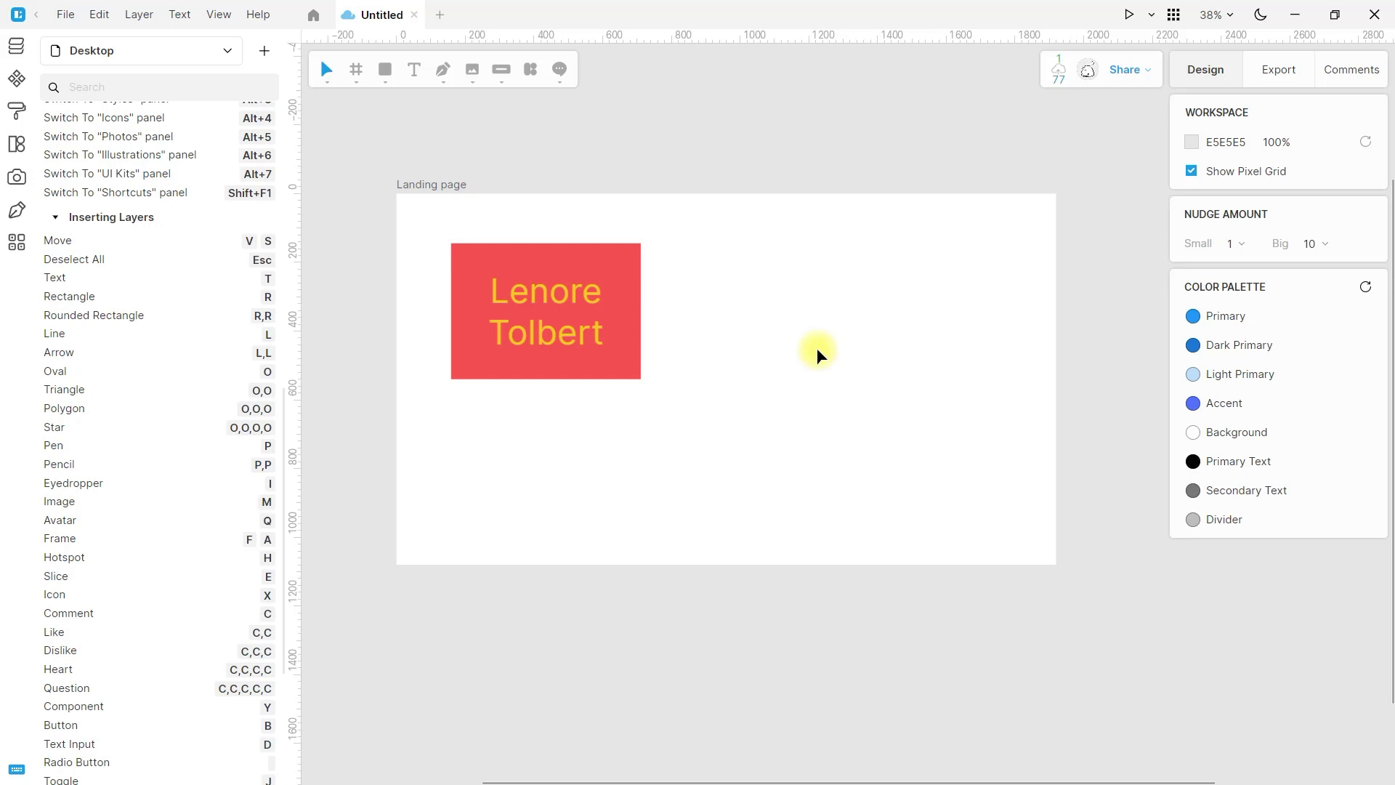
left_click(568, 347)
key("Delete")
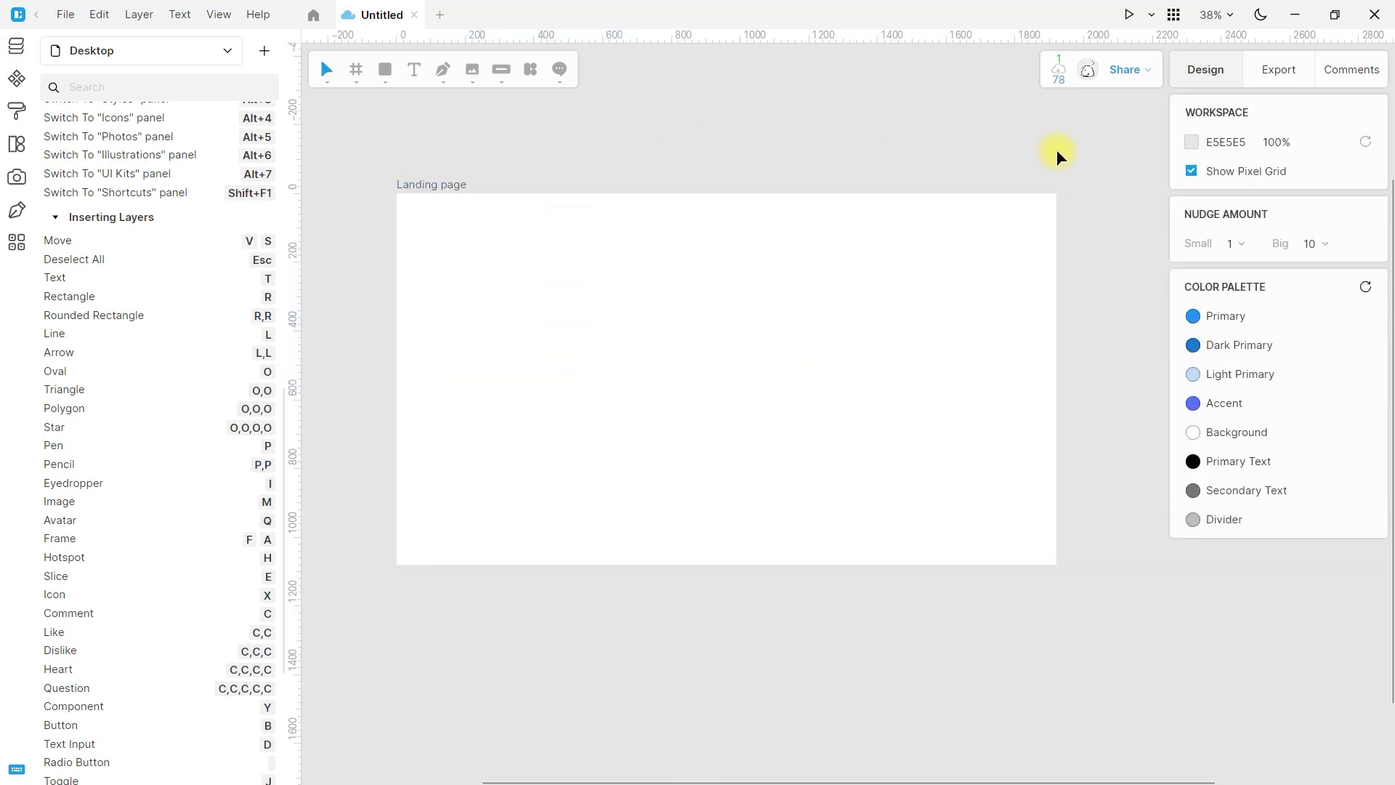
Review the document's public and private sharing options and copy its share link
left_click(1119, 72)
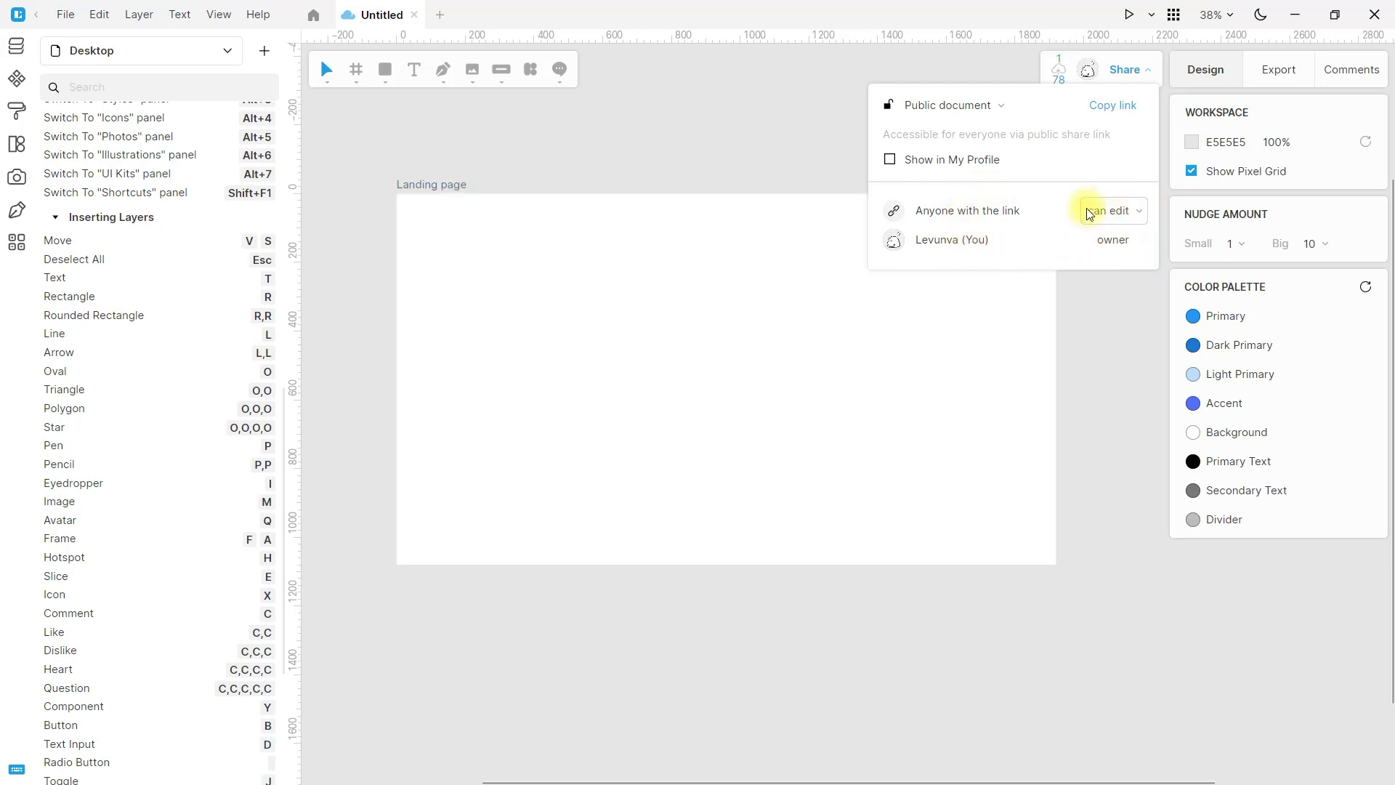
left_click(1003, 103)
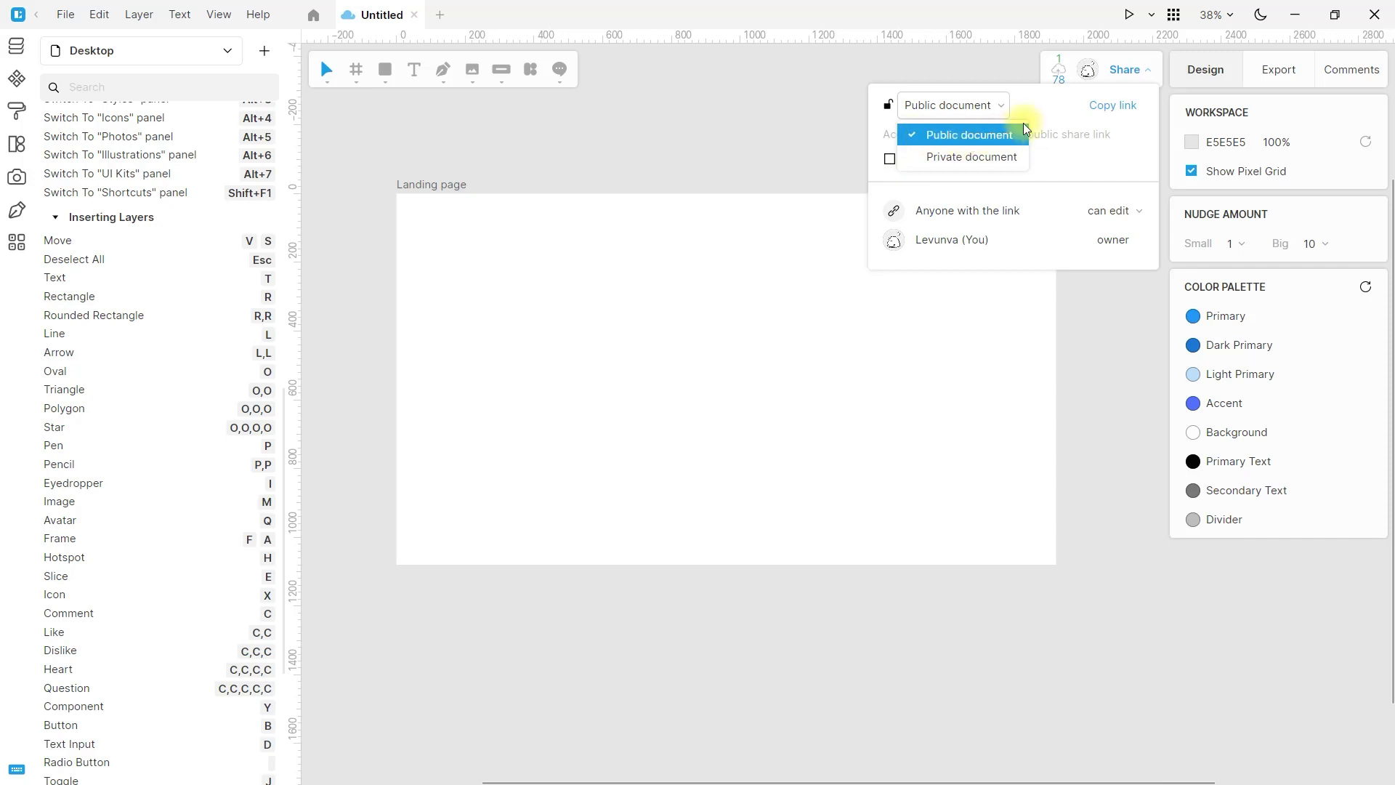
left_click(1044, 104)
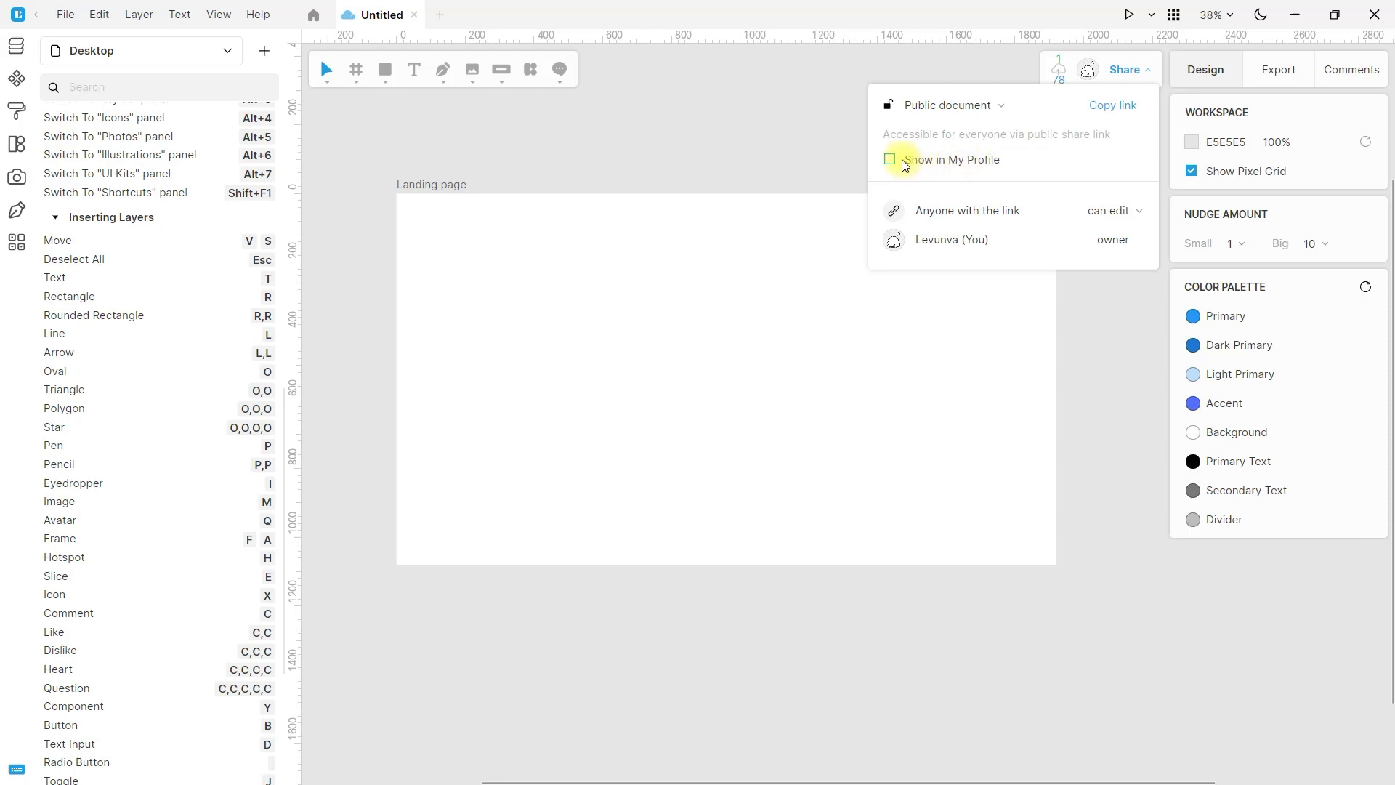
left_click(1116, 113)
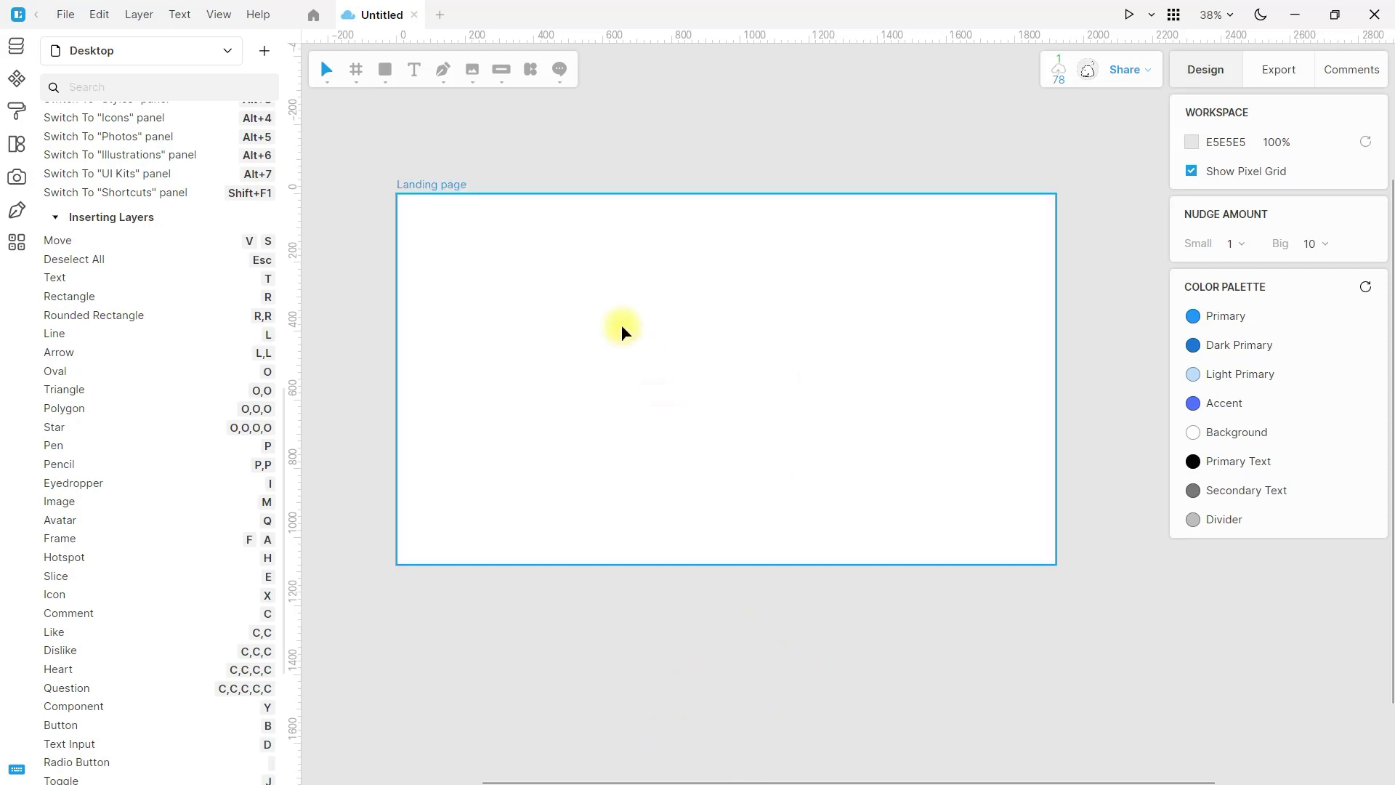
Paste the copied share link as a new text layer inside the Landing page frame
left_click(597, 312)
key("ctrl+v")
scroll(452, 320, "up", 2)
scroll(457, 350, "up", 4)
scroll(526, 321, "down", 4)
scroll(474, 333, "up", 3)
left_click(414, 69)
left_click(515, 179)
key("ctrl+v")
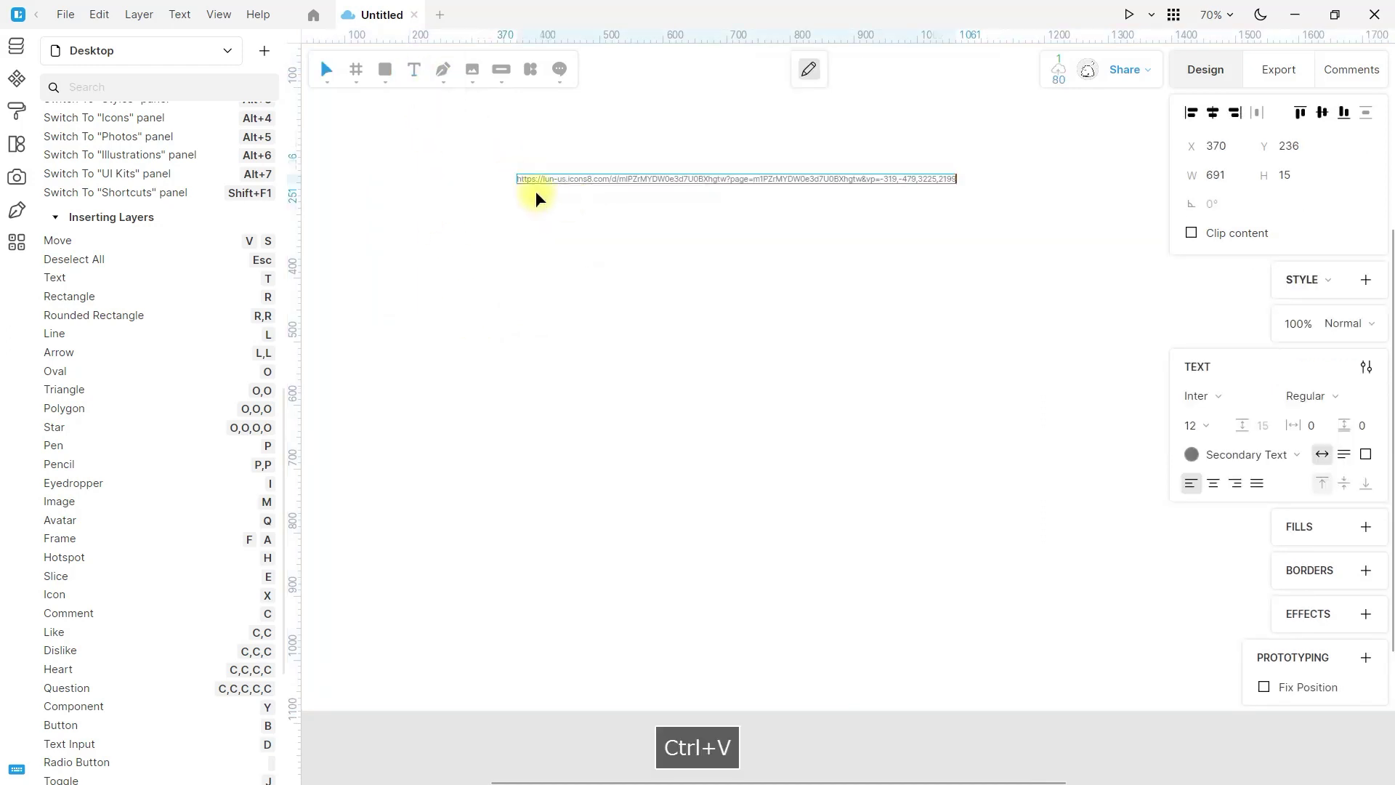
key("Escape")
scroll(593, 155, "up", 3)
key("space")
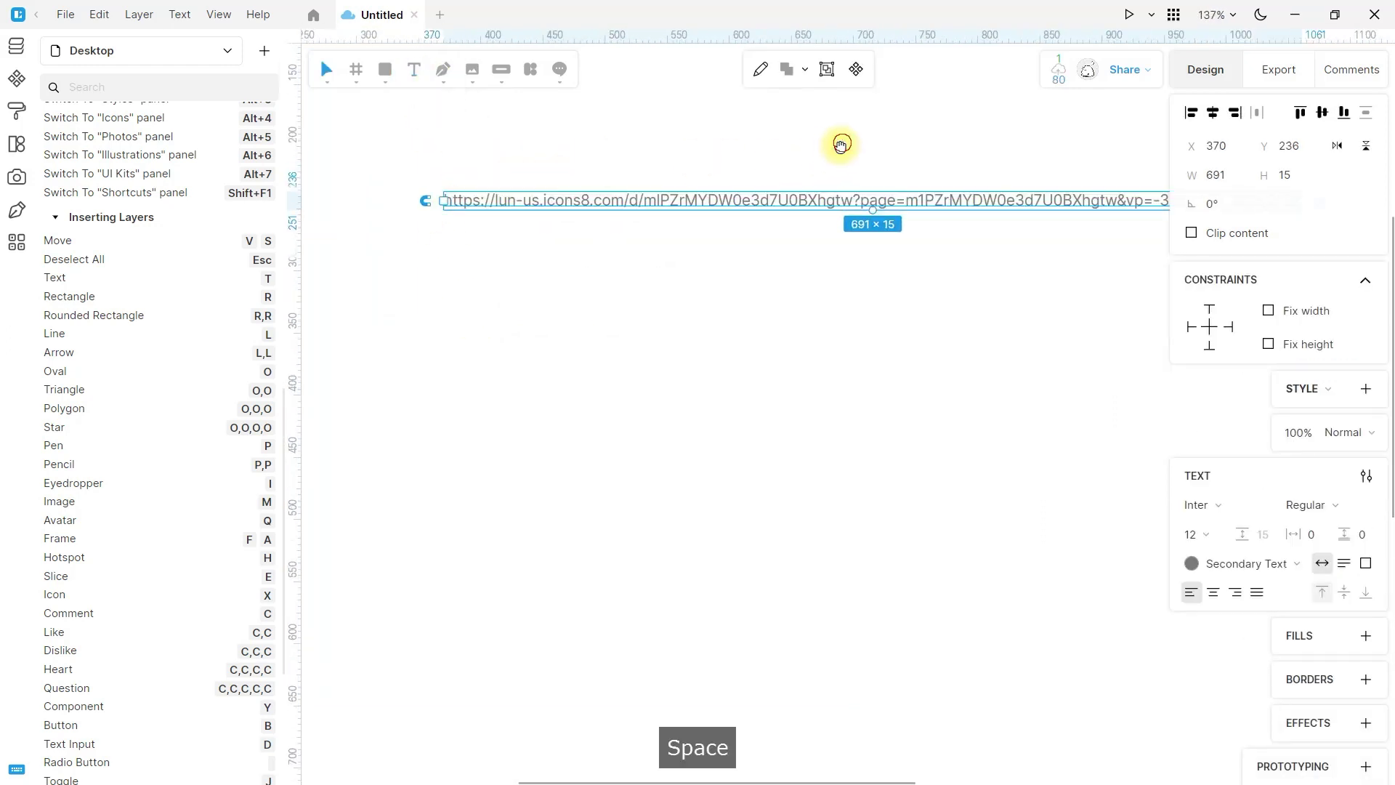
left_click_drag(841, 143, 773, 206)
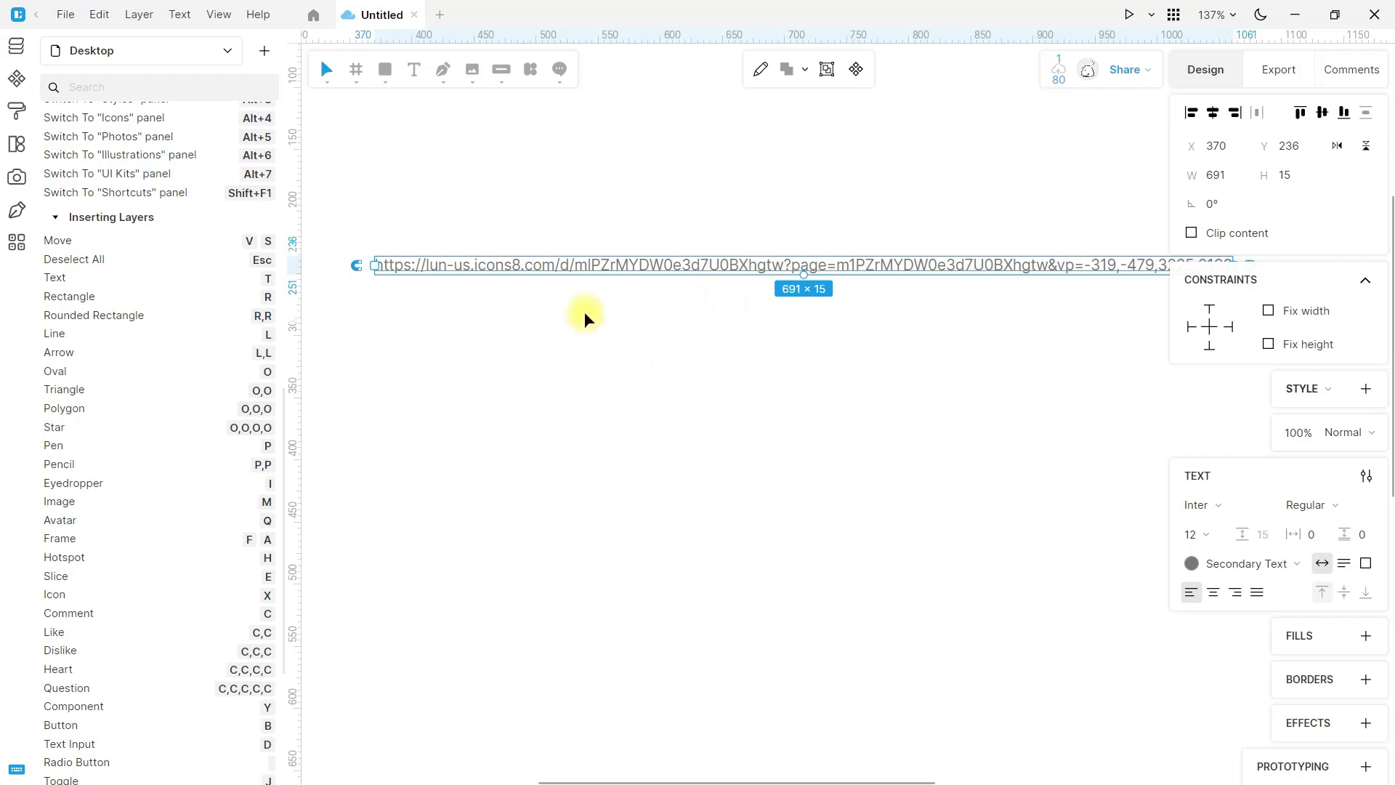
scroll(585, 311, "down", 3)
left_click(627, 392)
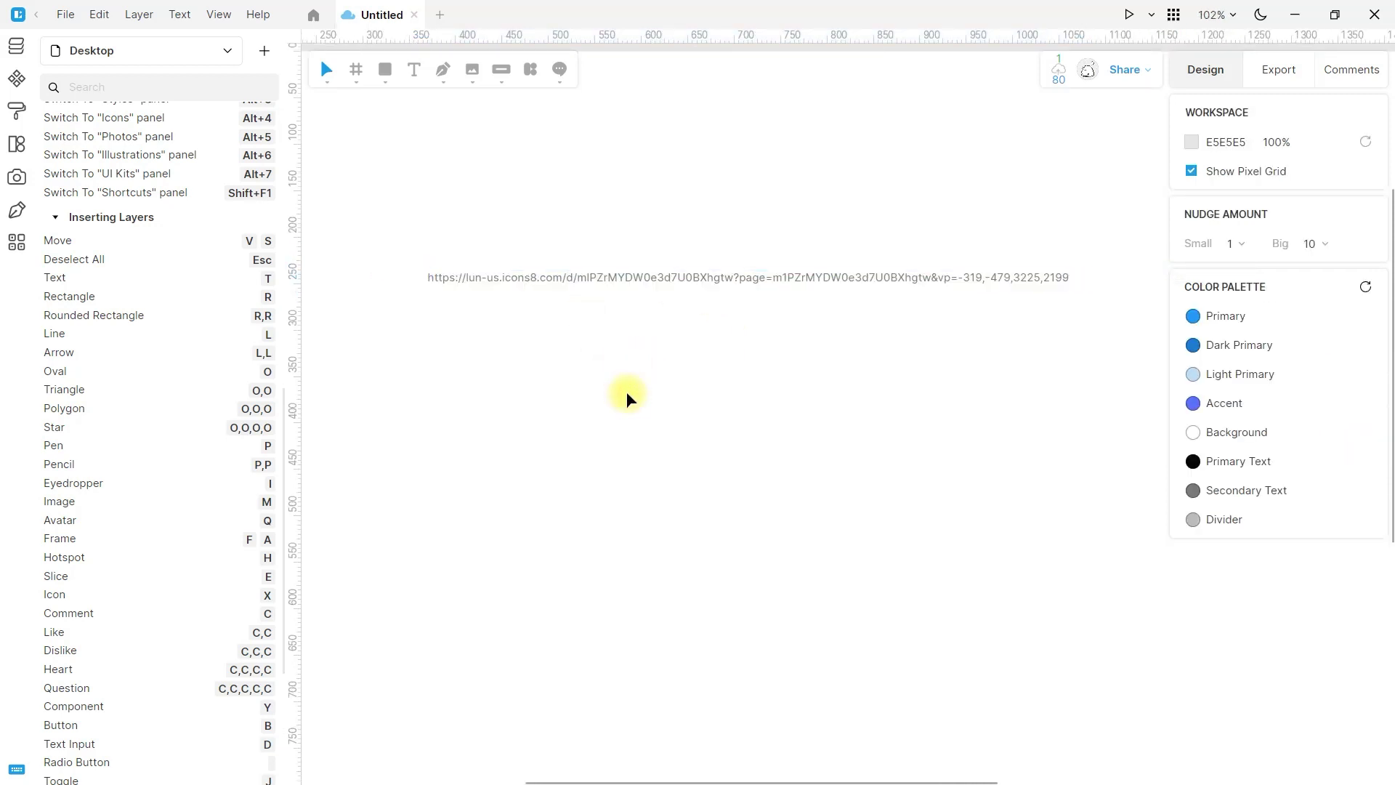
Delete the pasted share link text from the Landing page frame
left_click(850, 282)
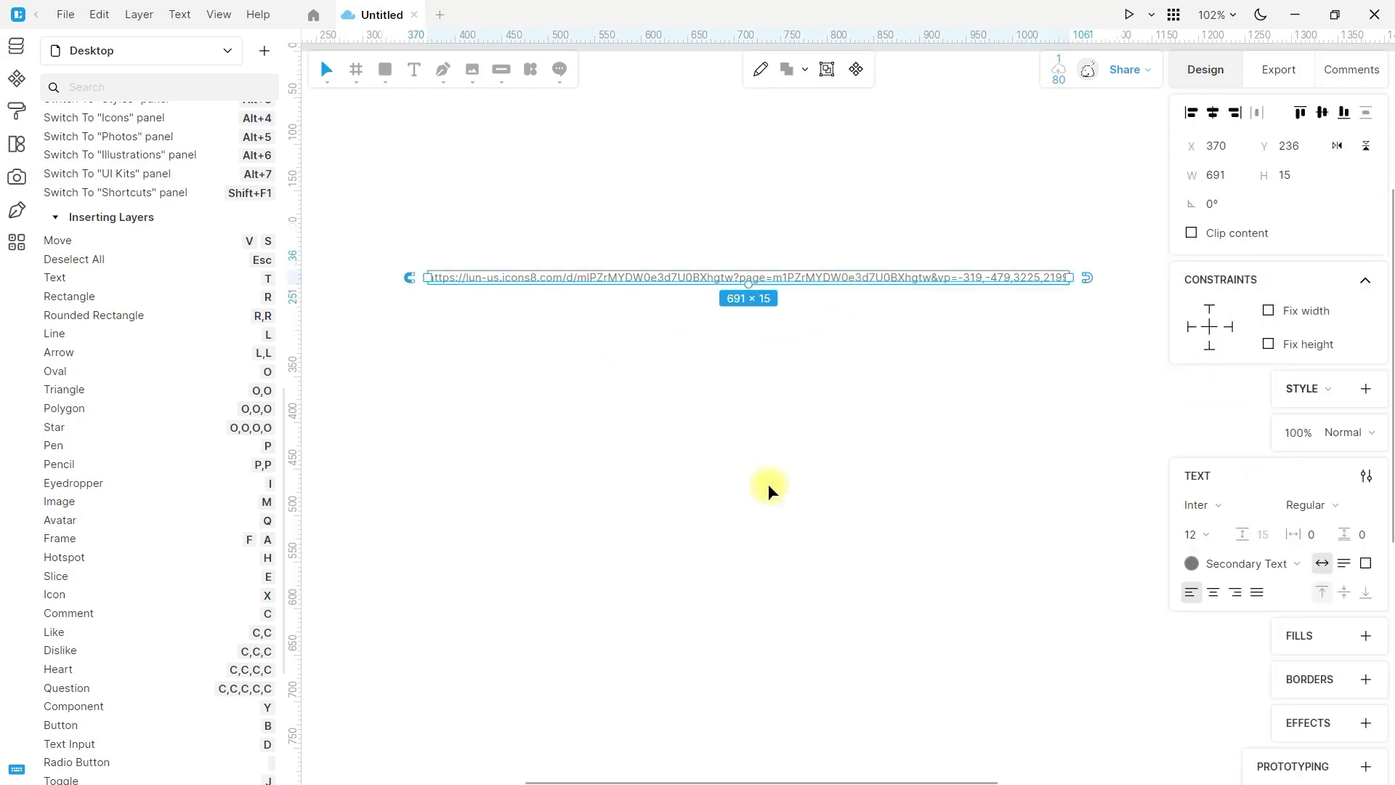
key("Delete")
scroll(674, 333, "down", 10)
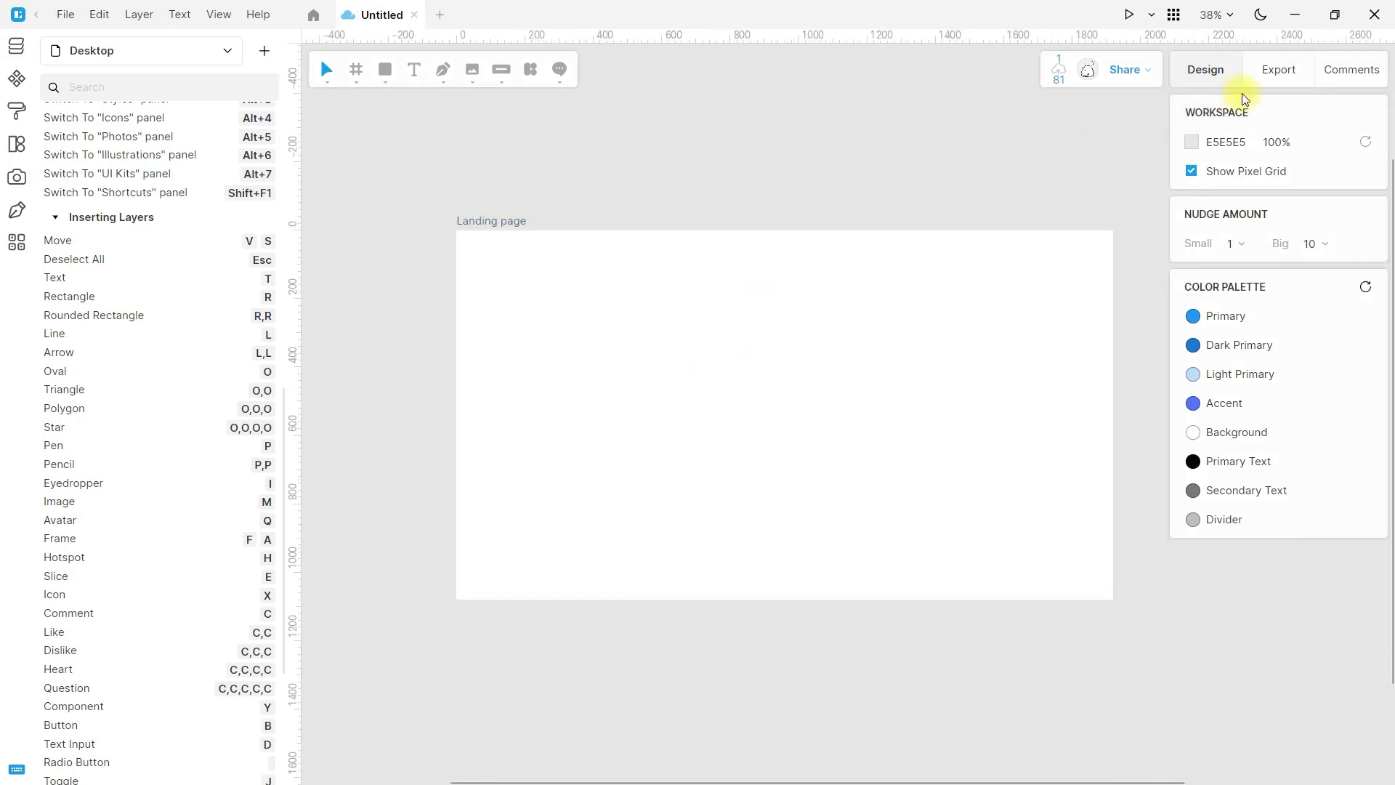
Draw a rectangle about 531 × 509 in the left part of the Landing page frame and select it
left_click(385, 69)
left_click_drag(542, 276, 724, 450)
left_click(798, 267)
left_click(648, 351)
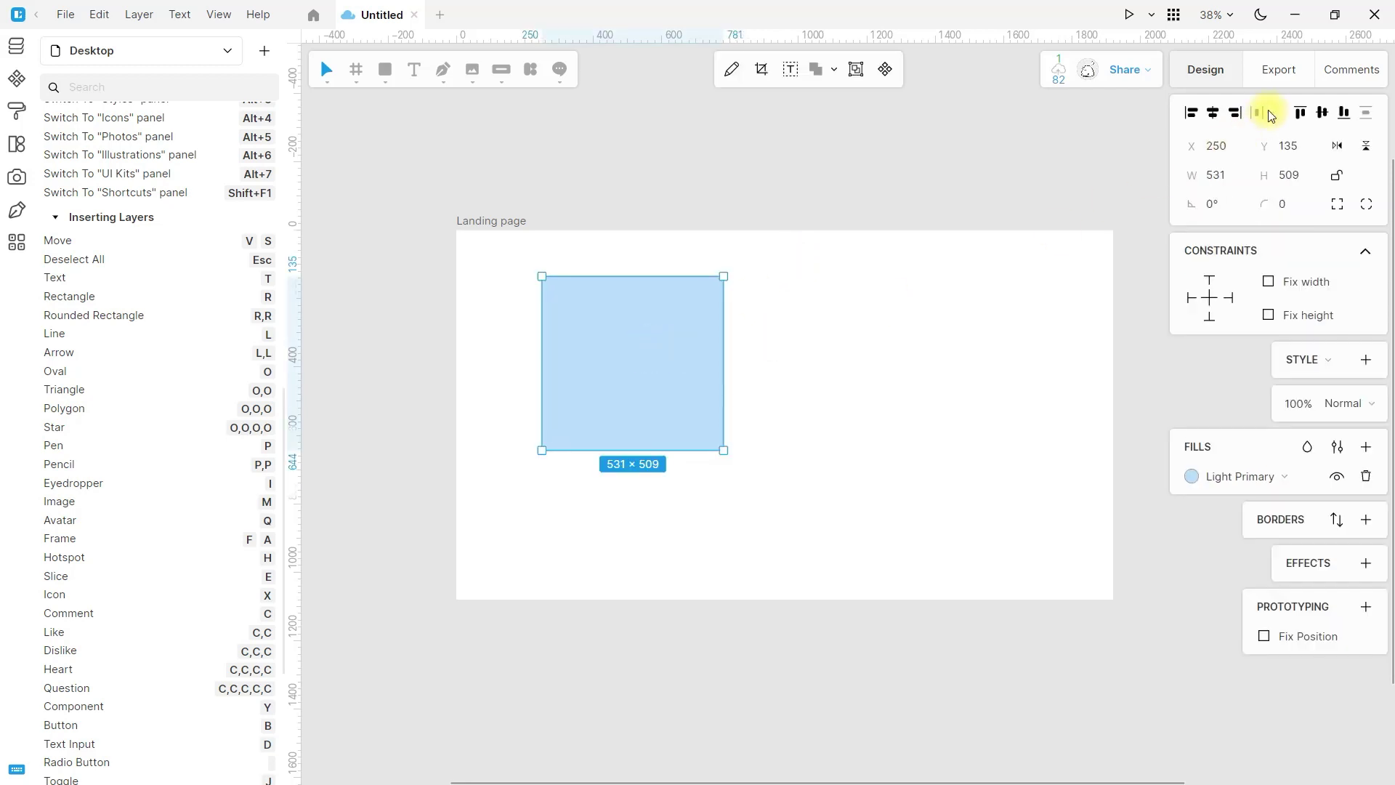
Add a 1x PNG export option to the Landing page frame and review the available formats, scales and suffix setting
left_click(1278, 69)
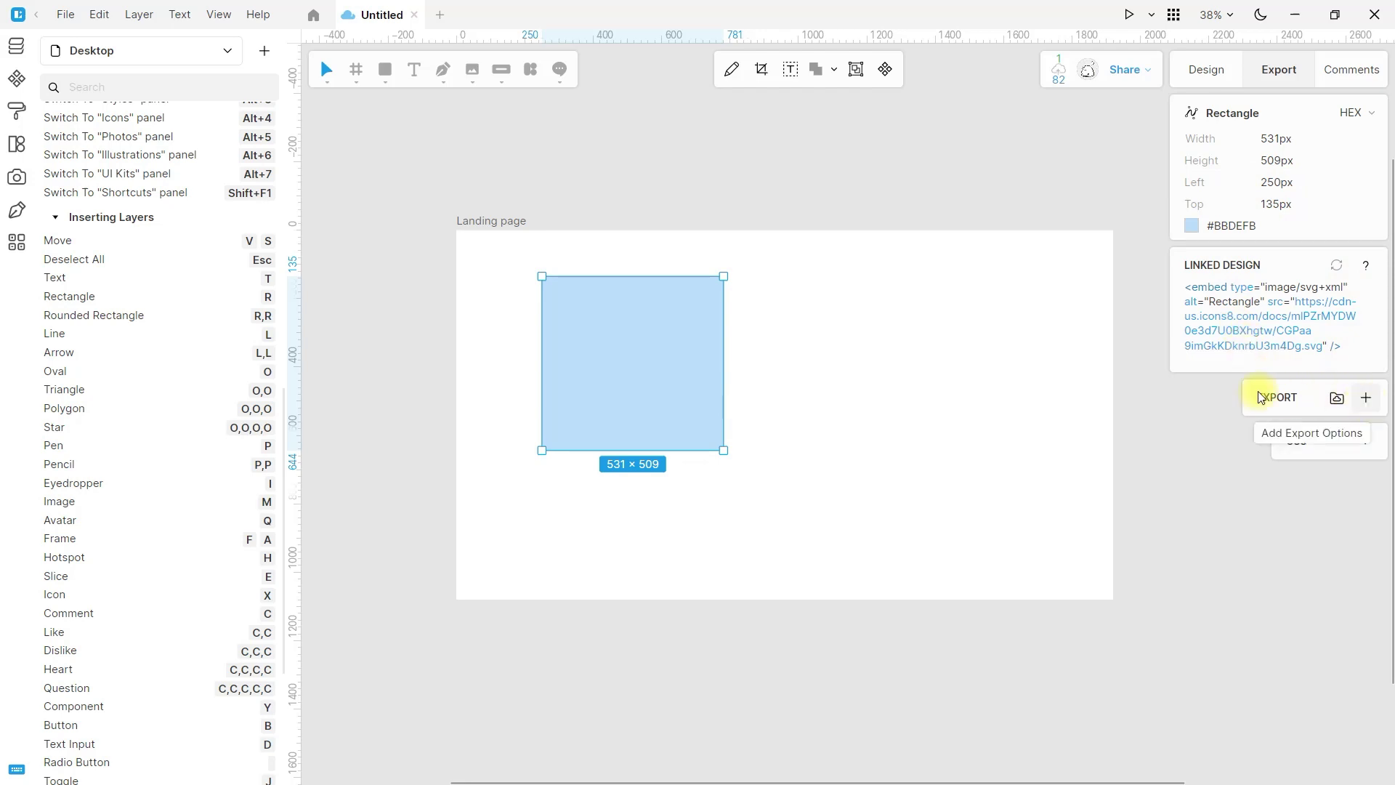
left_click(467, 218)
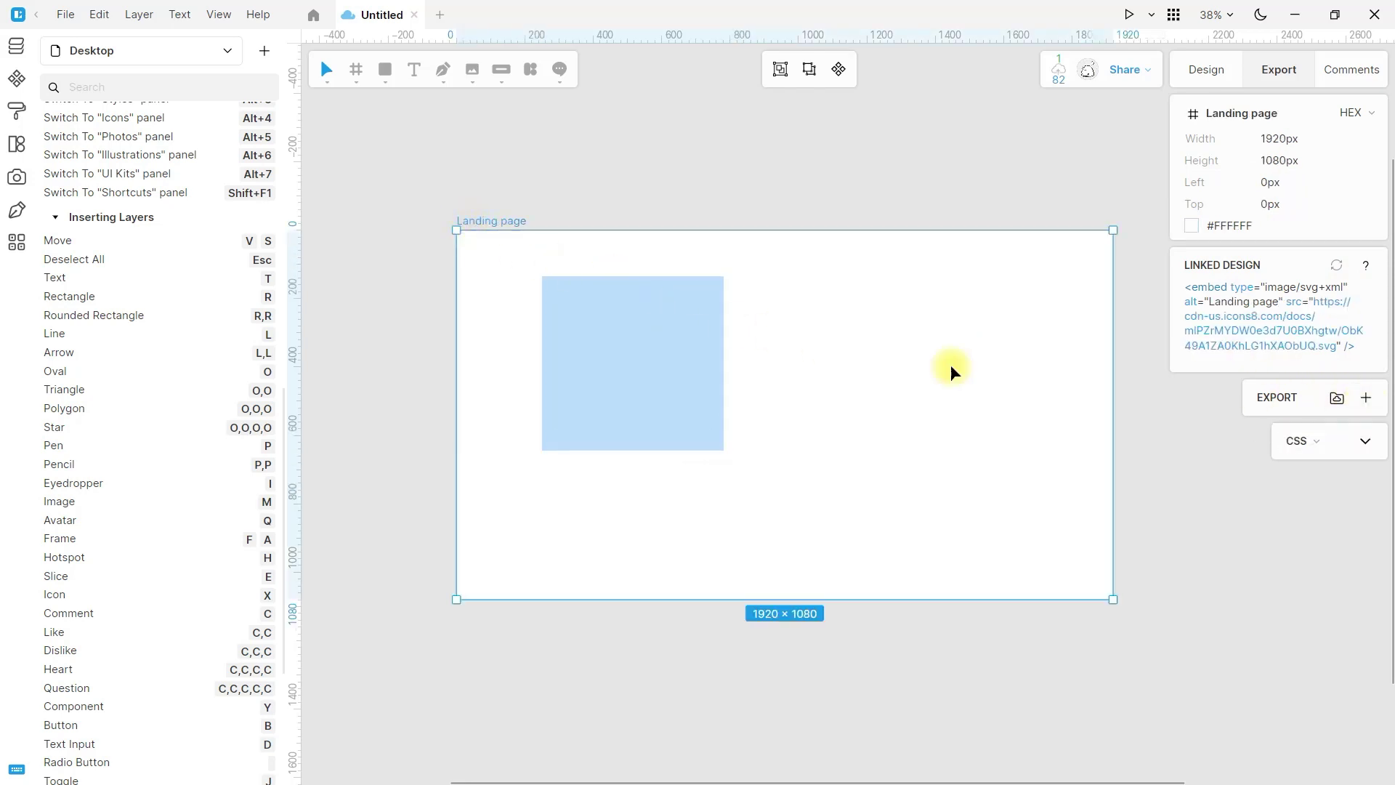
left_click(1374, 409)
left_click(1319, 426)
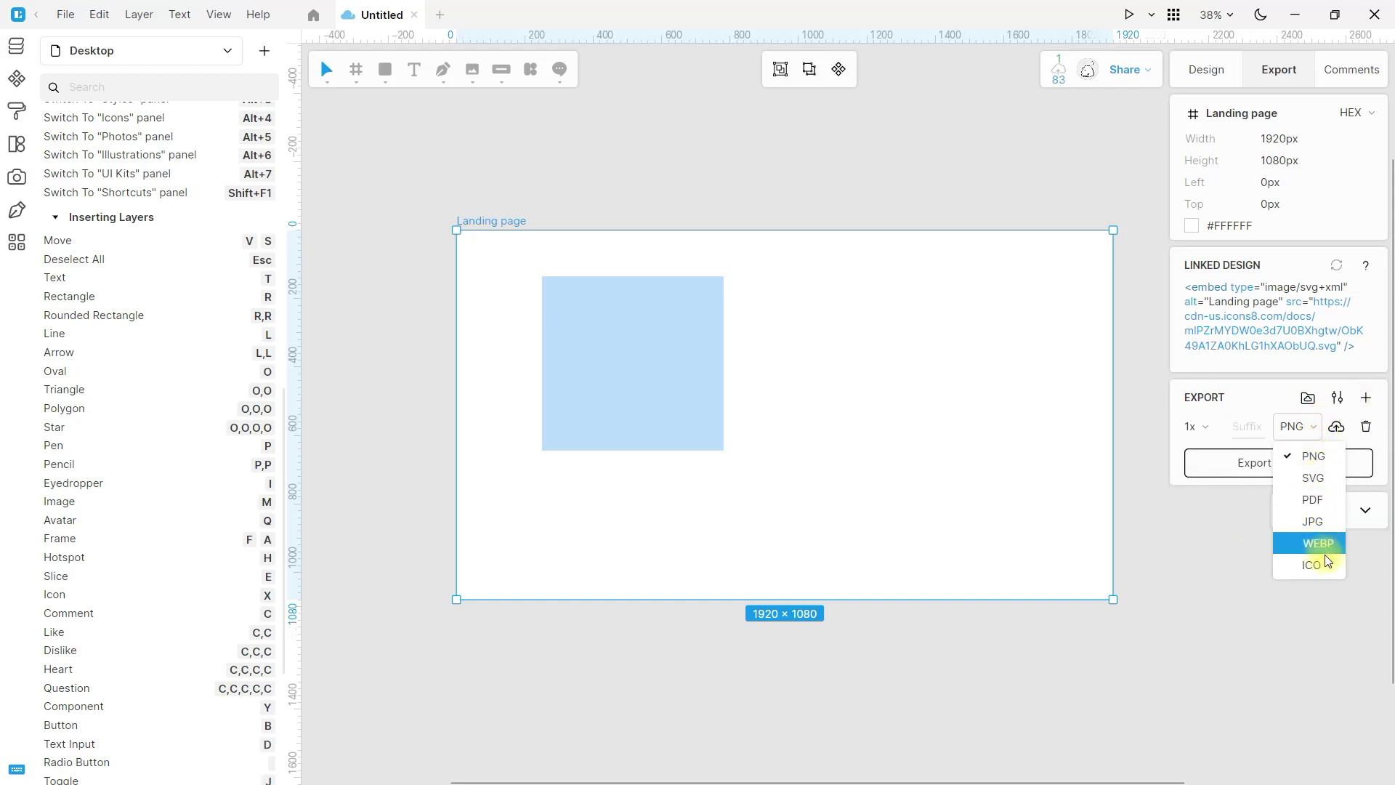
left_click(1313, 434)
left_click(1196, 429)
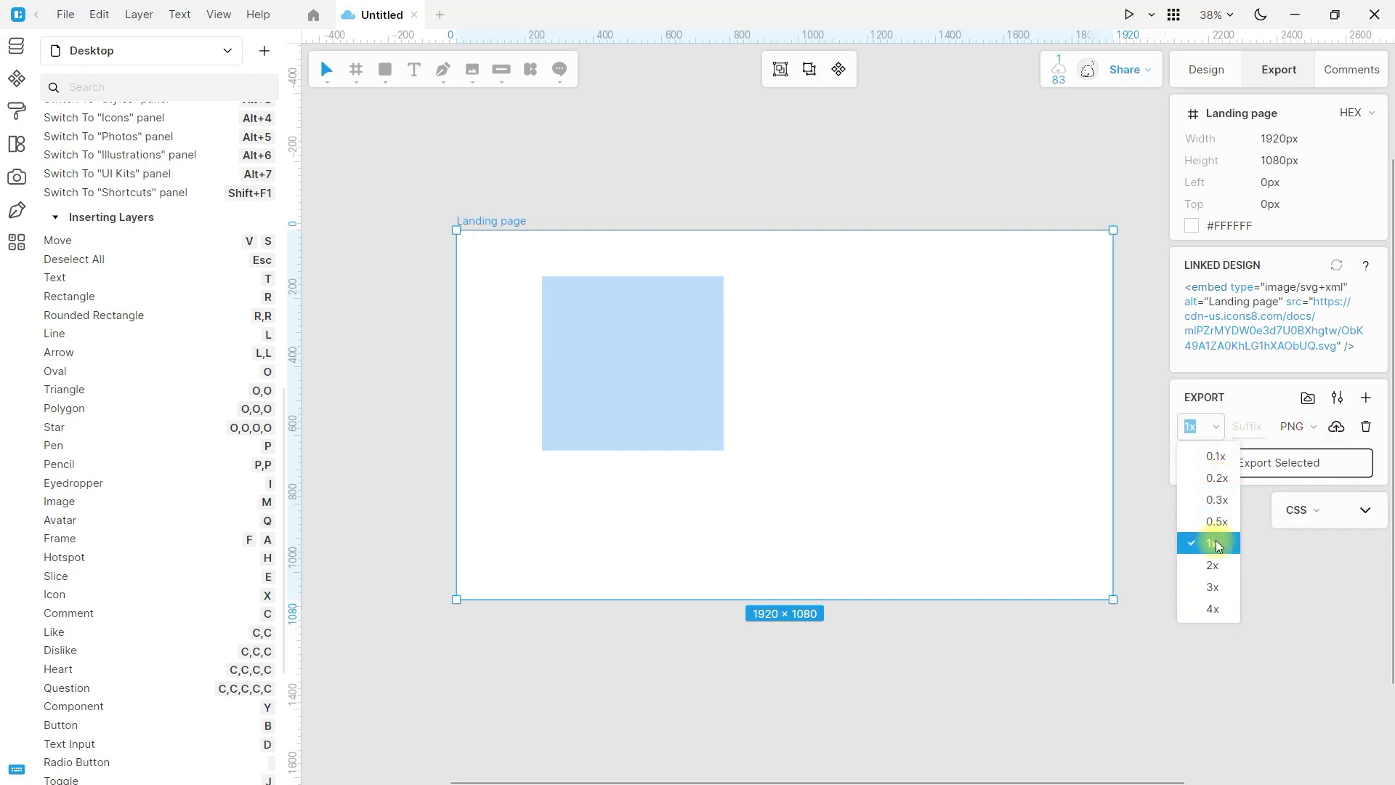
left_click(1243, 428)
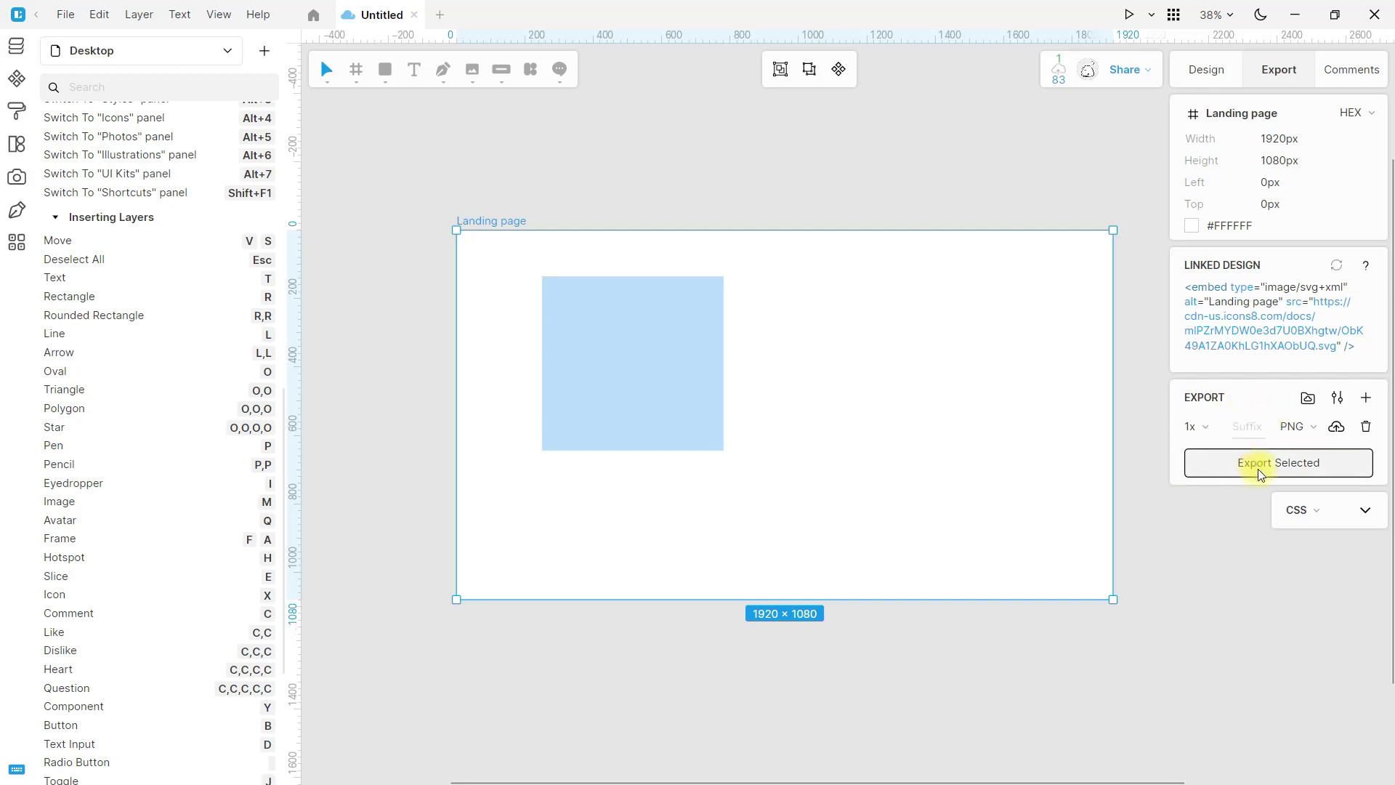
left_click(1301, 465)
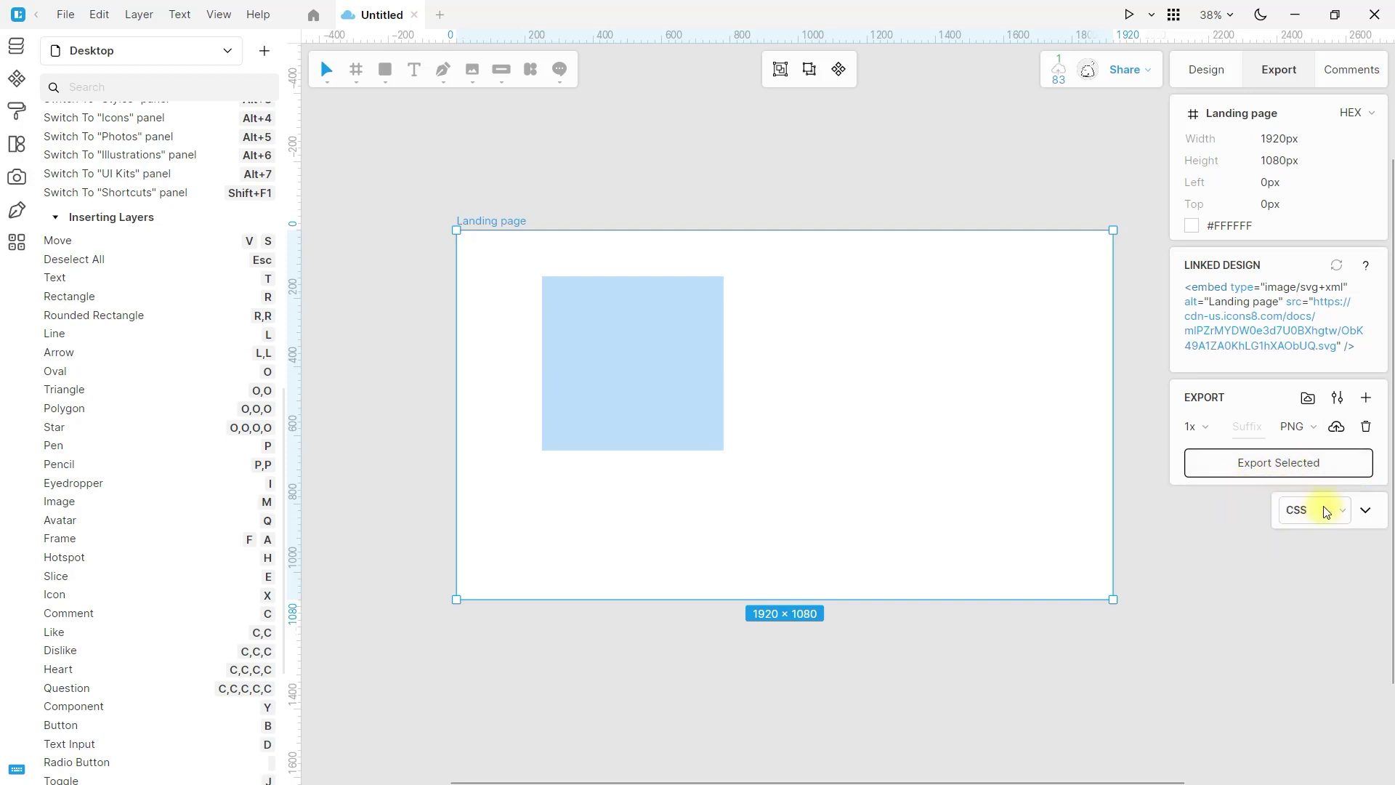
Examine the generated CSS code of the Landing page frame and of the rectangle inside it
left_click(1338, 510)
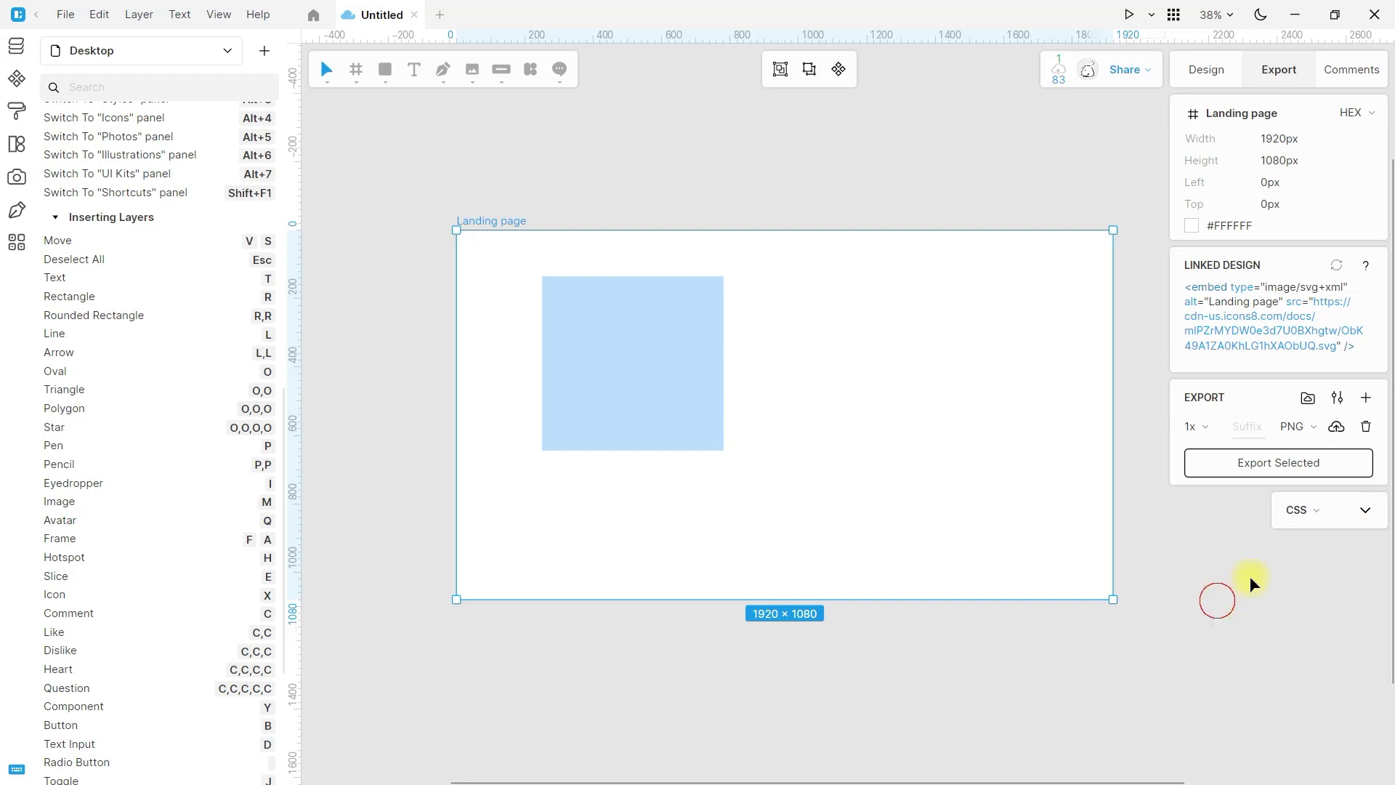
left_click(1364, 510)
scroll(1300, 570, "down", 4)
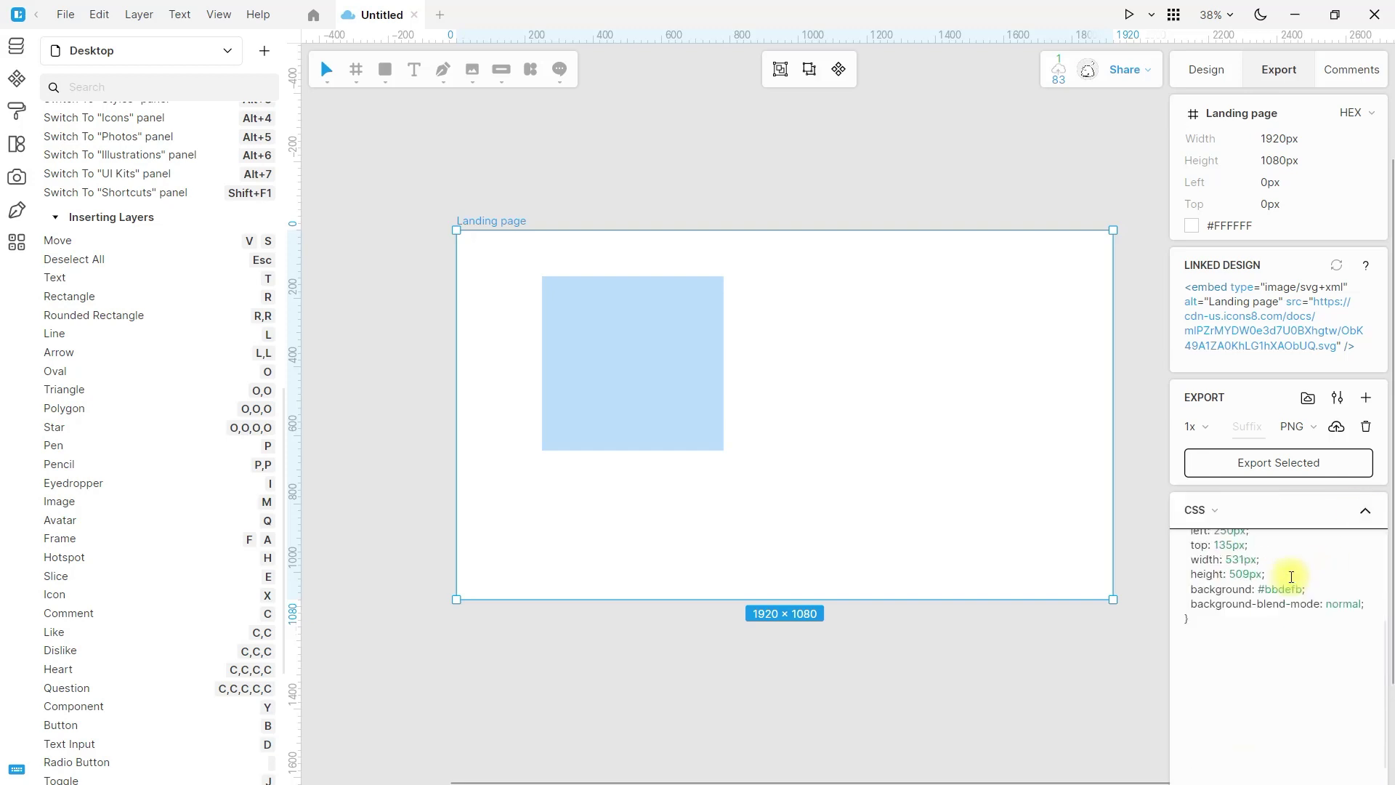
scroll(1291, 577, "up", 4)
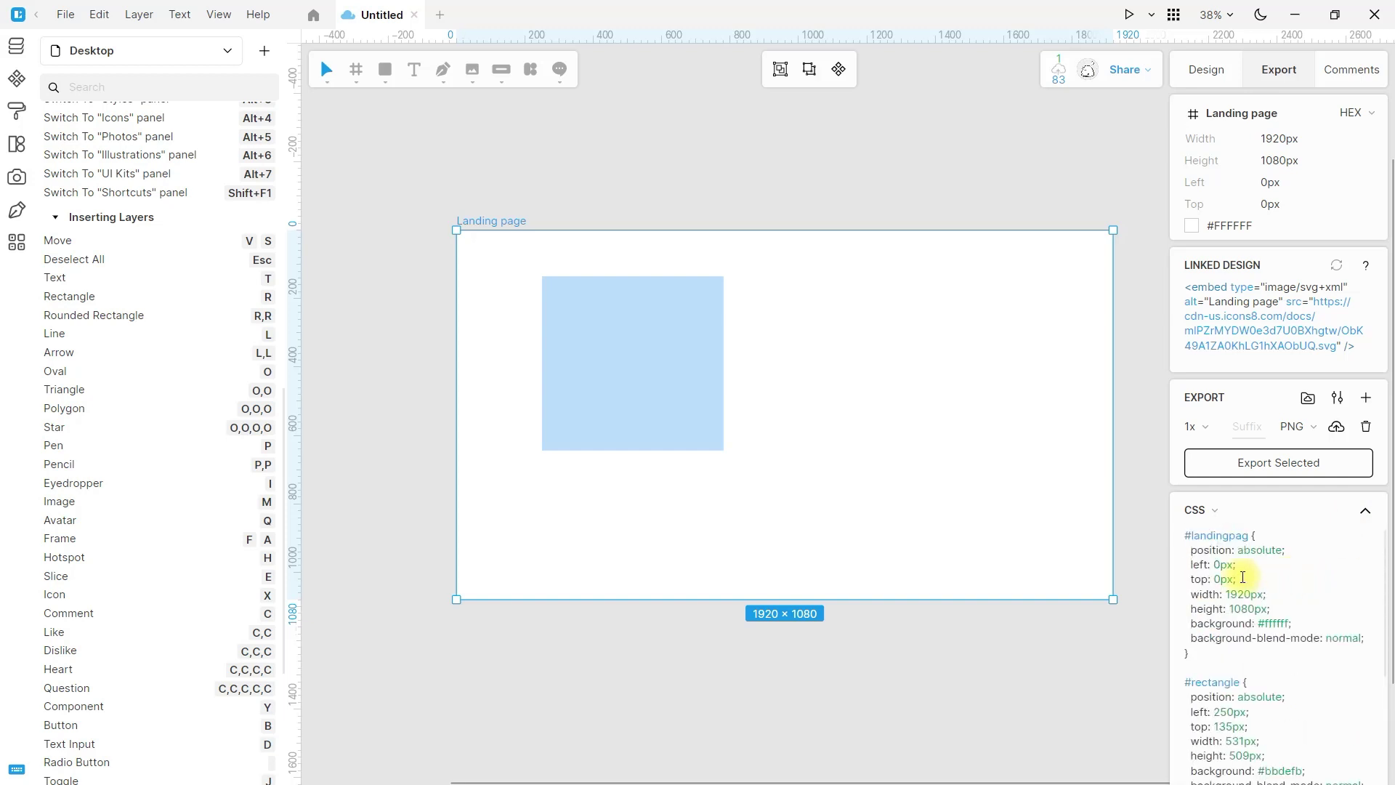
left_click(420, 324)
left_click(638, 352)
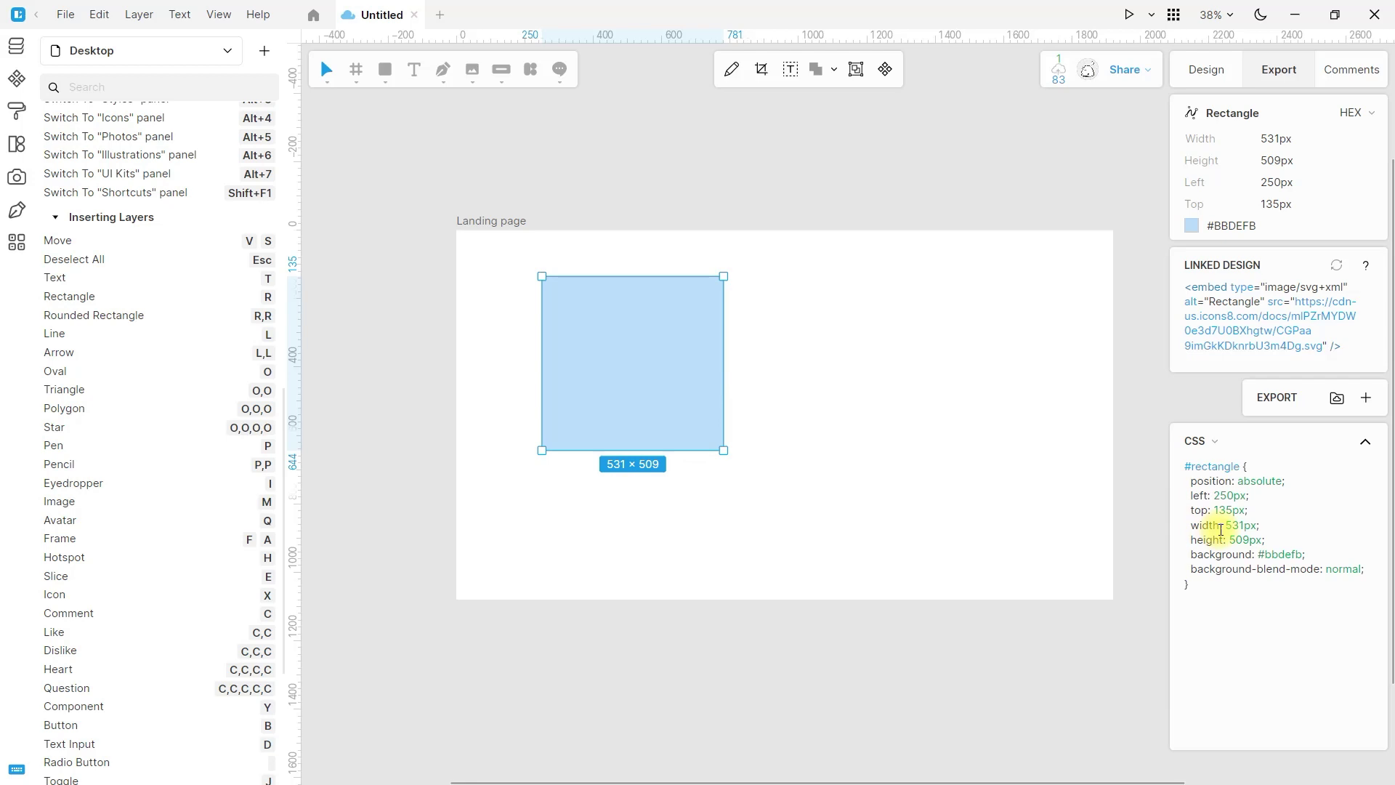
left_click_drag(1173, 578, 1171, 460)
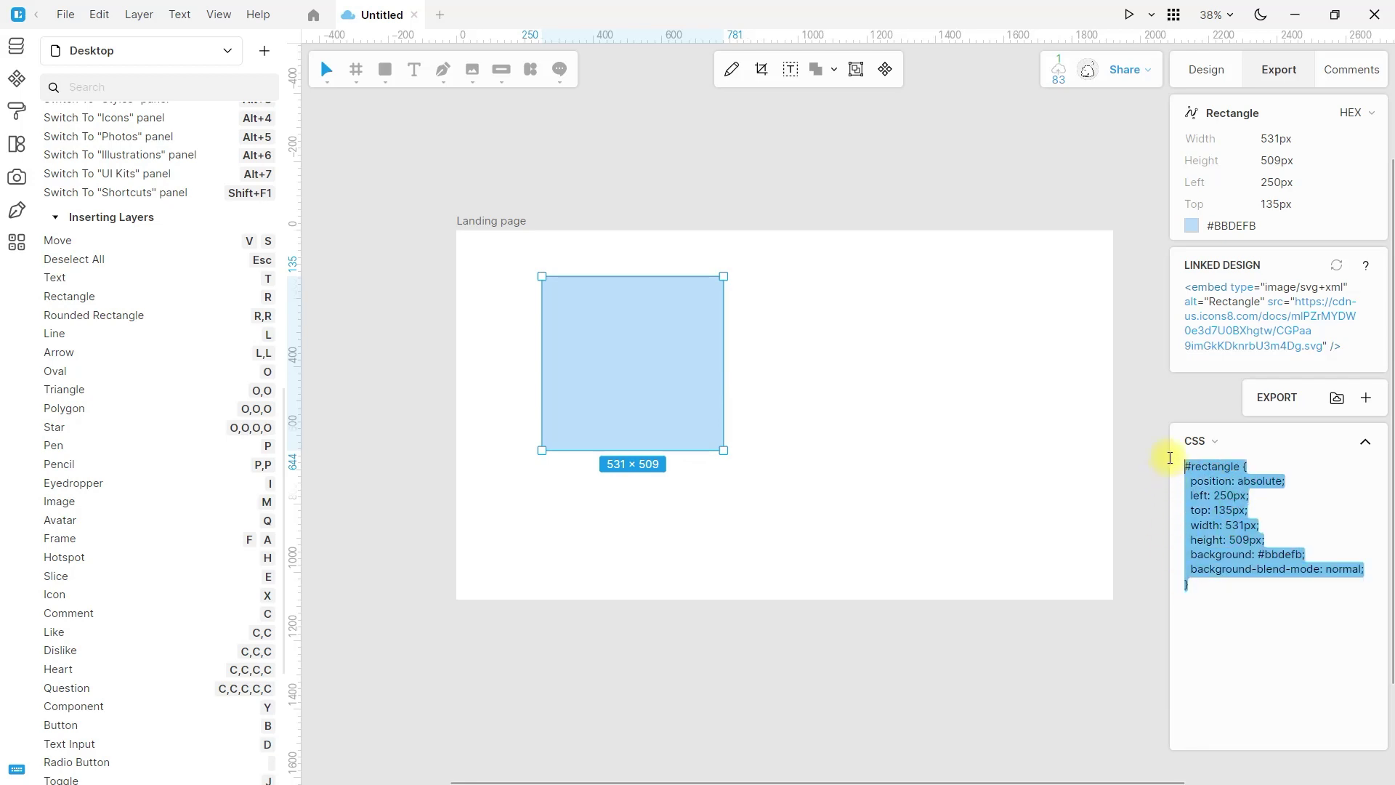
left_click(1233, 643)
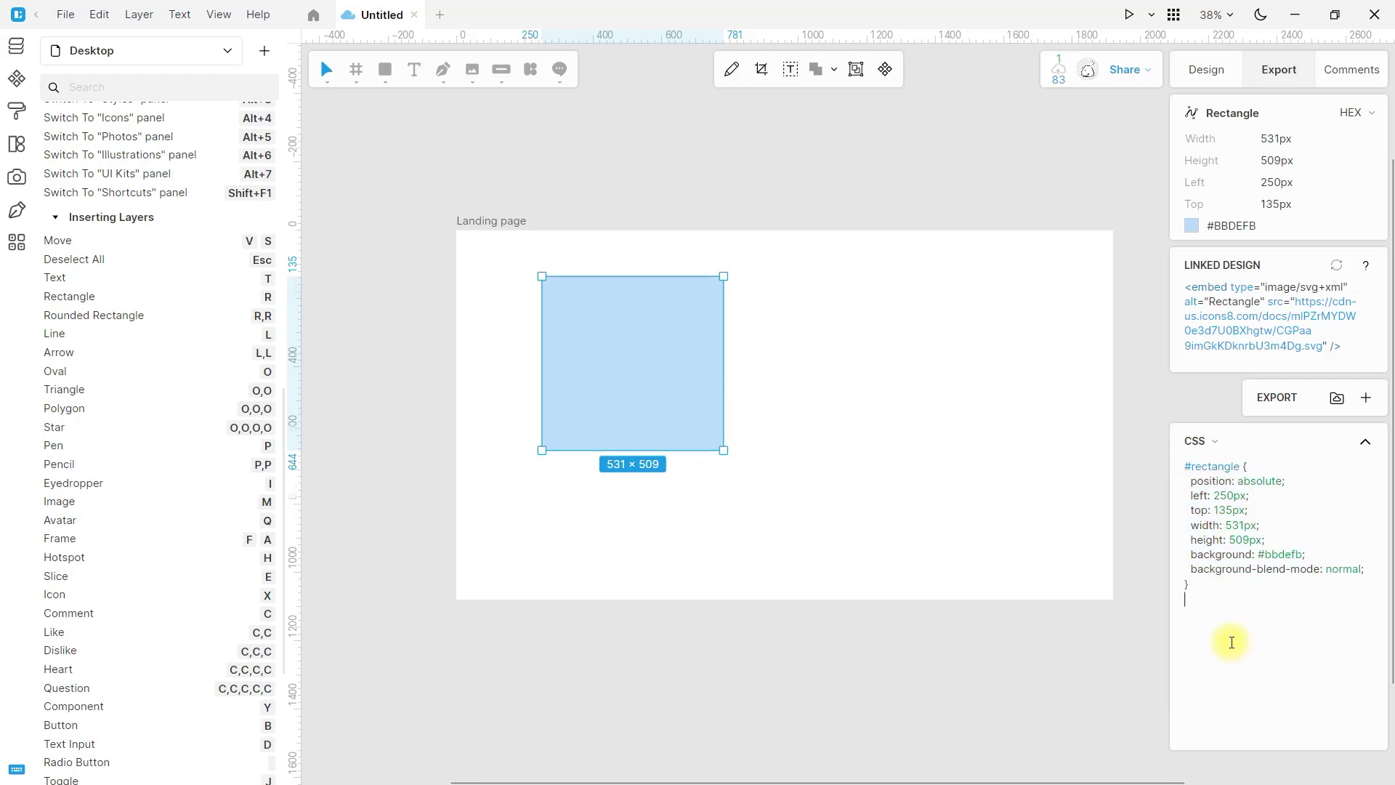
Check the document's comments list and its filter options
left_click(1331, 79)
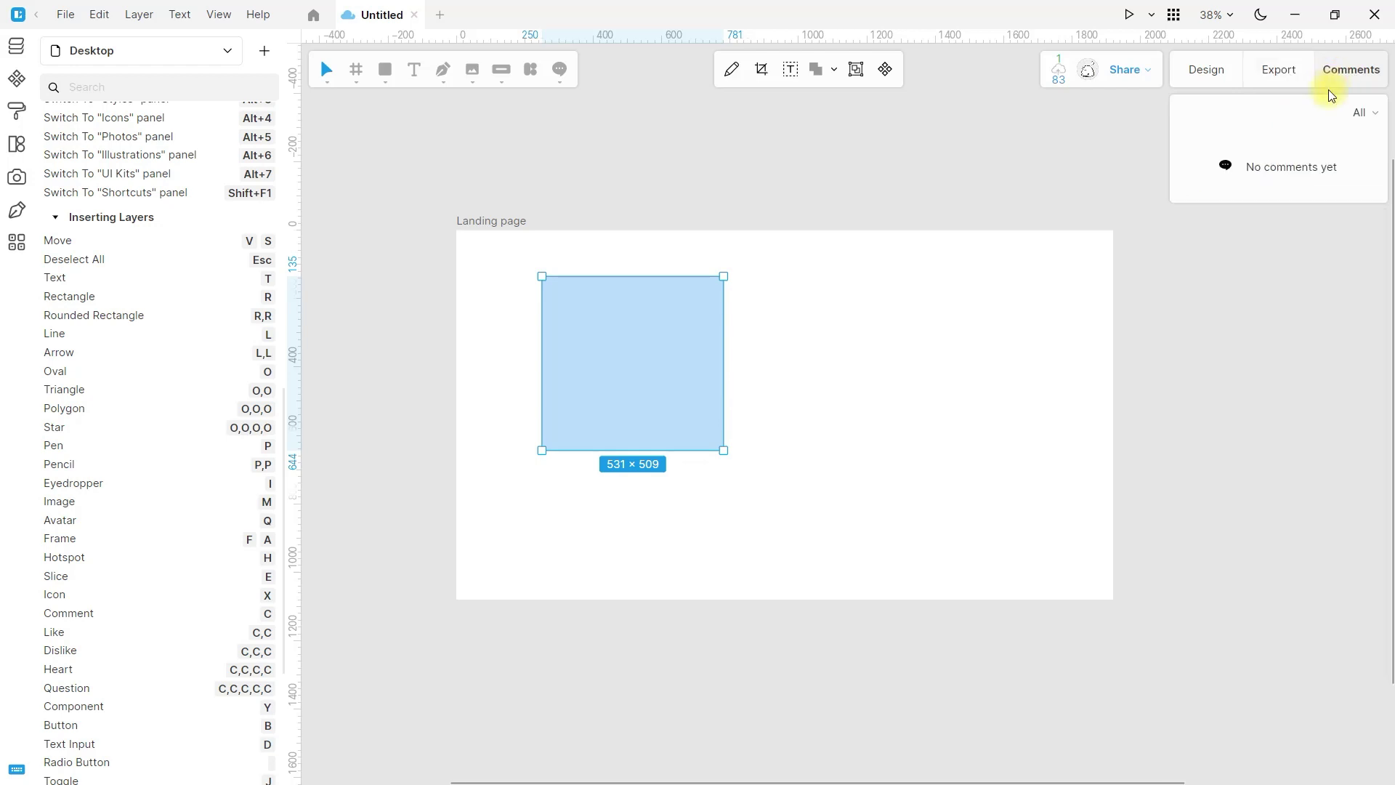
left_click(1363, 114)
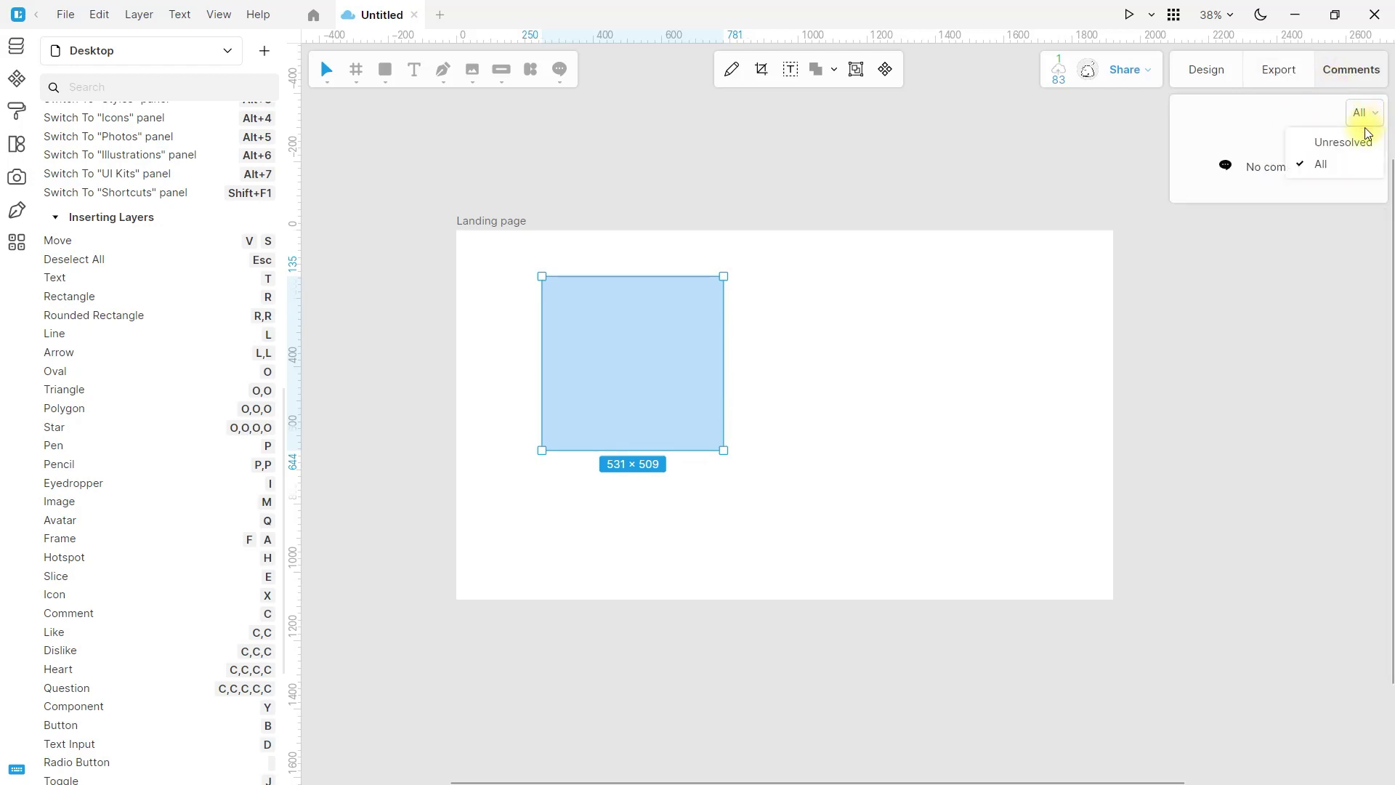
left_click(1130, 163)
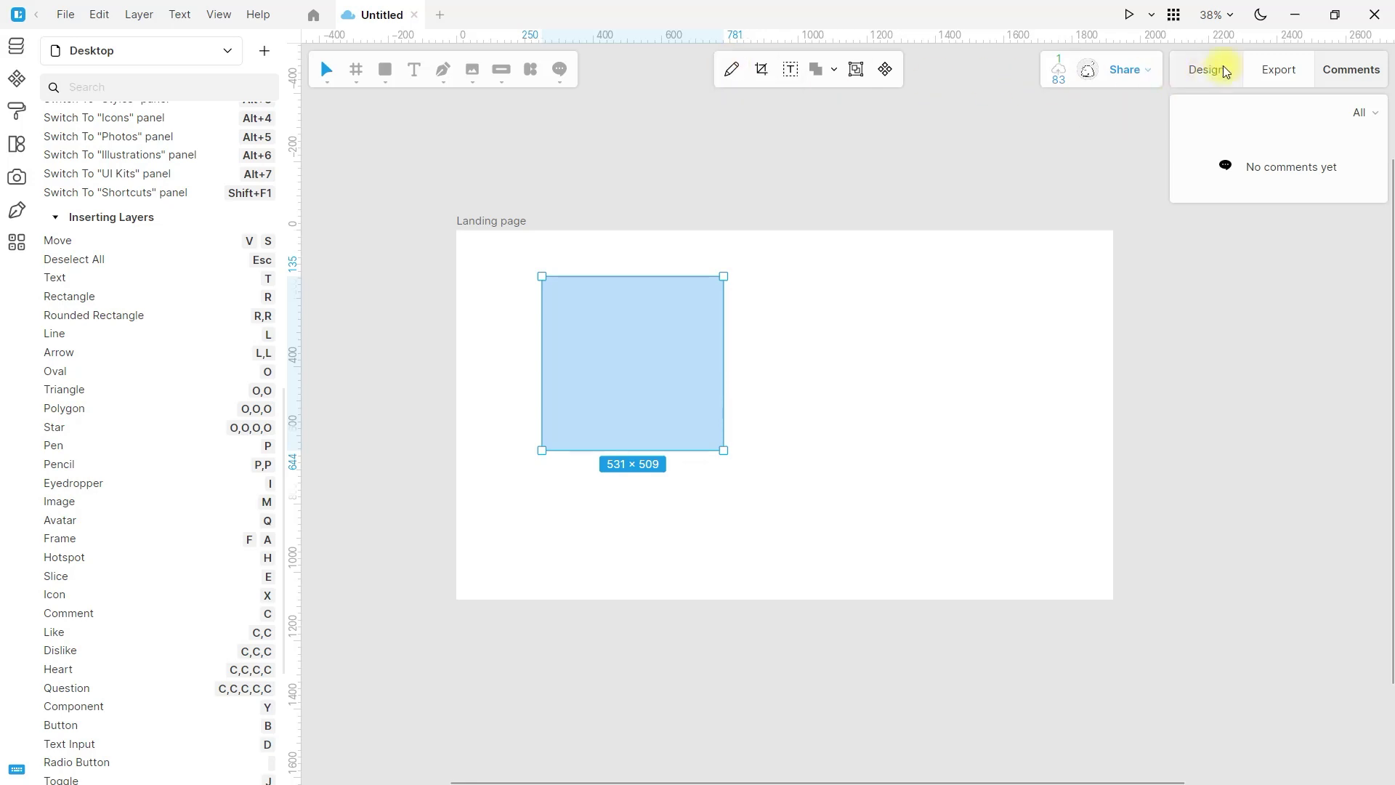
Switch the interface to dark mode and review the canvas display options
left_click(1263, 26)
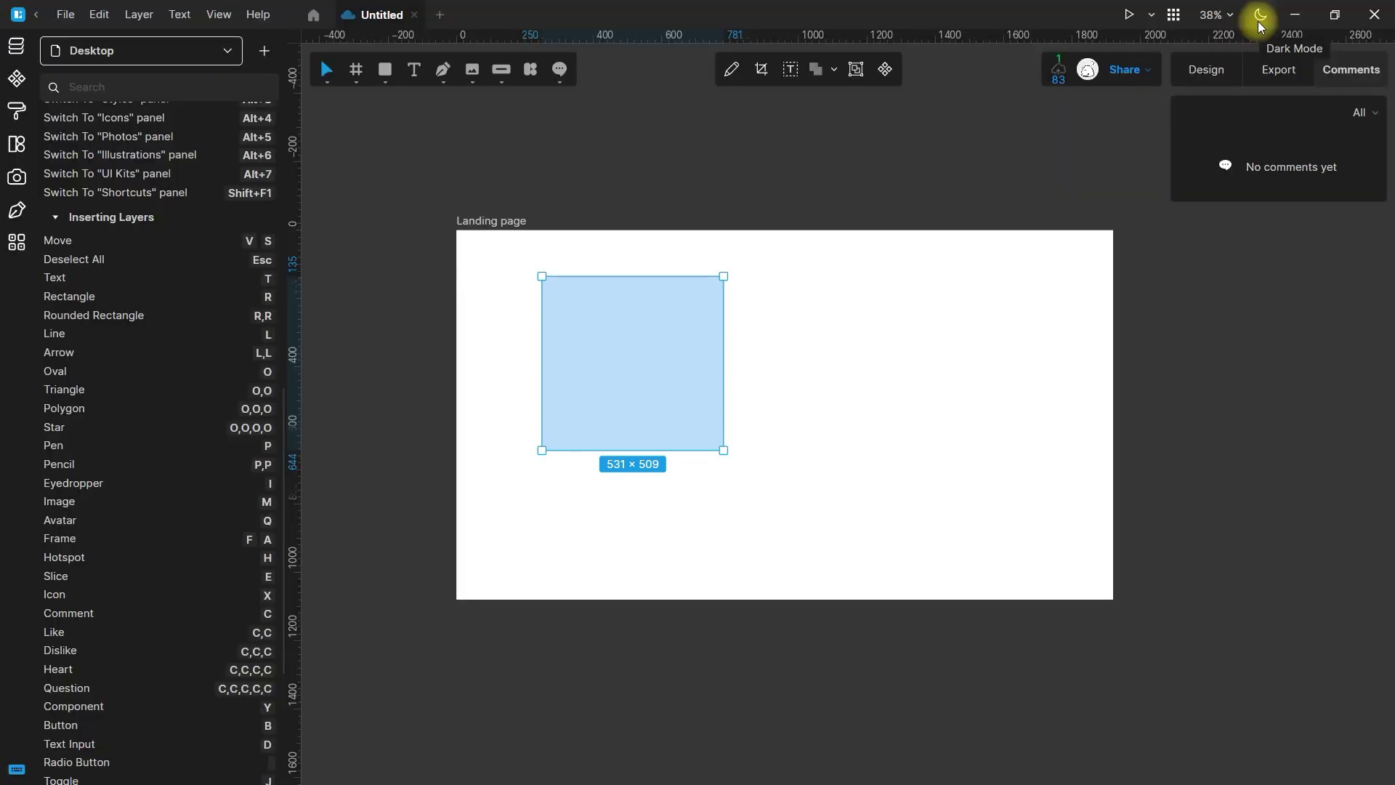
left_click(1173, 16)
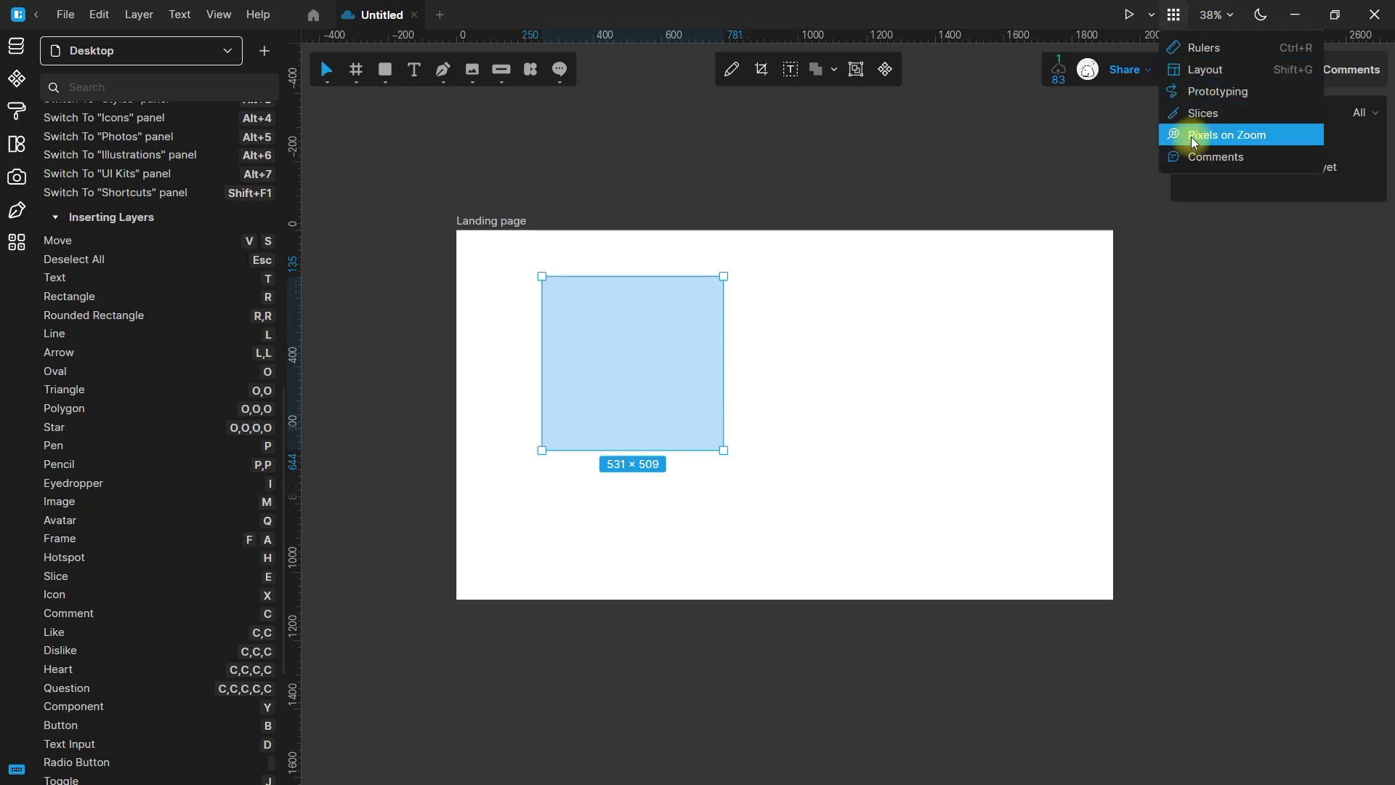
left_click(1151, 16)
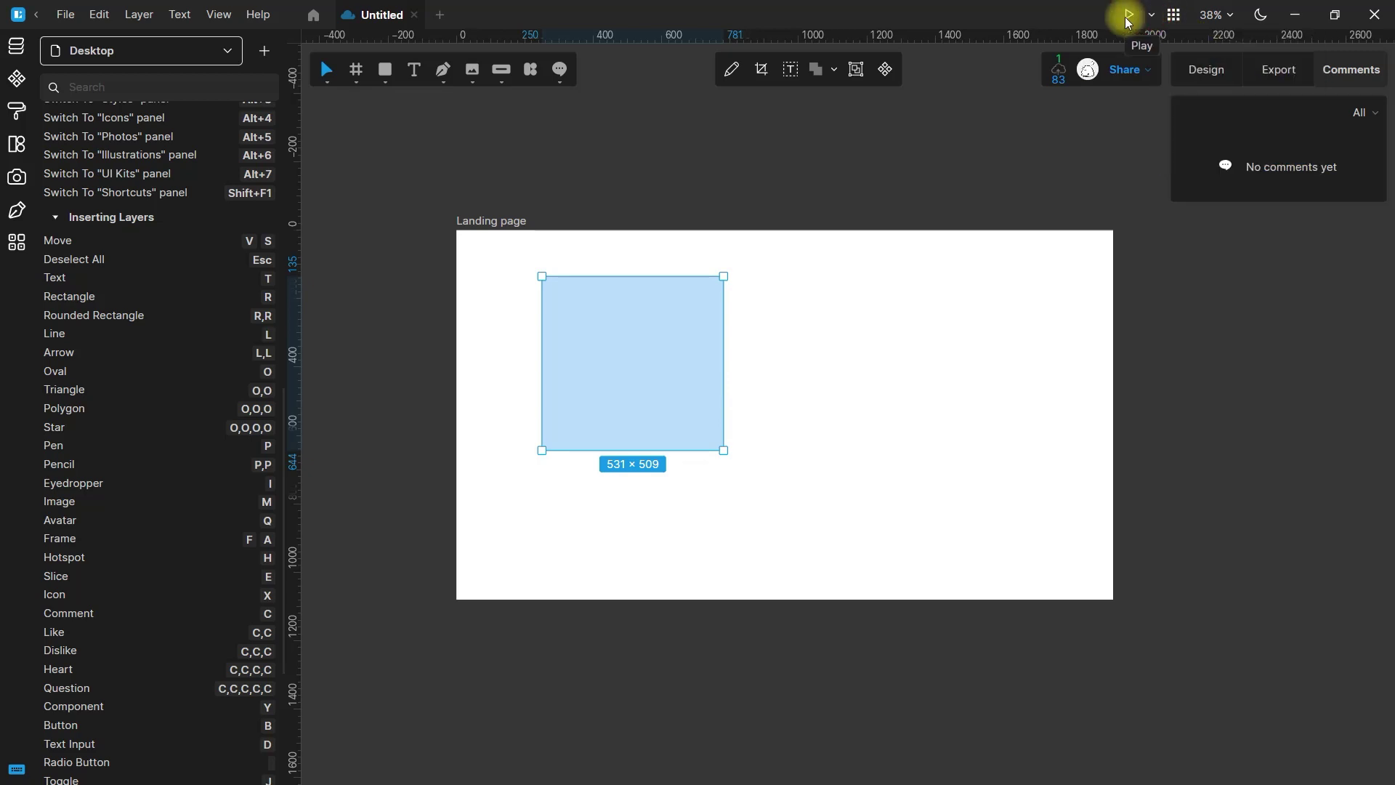
Play the Landing page prototype in the browser and post the comment "Okay, Good" near the rectangle's upper-right edge
left_click(1128, 16)
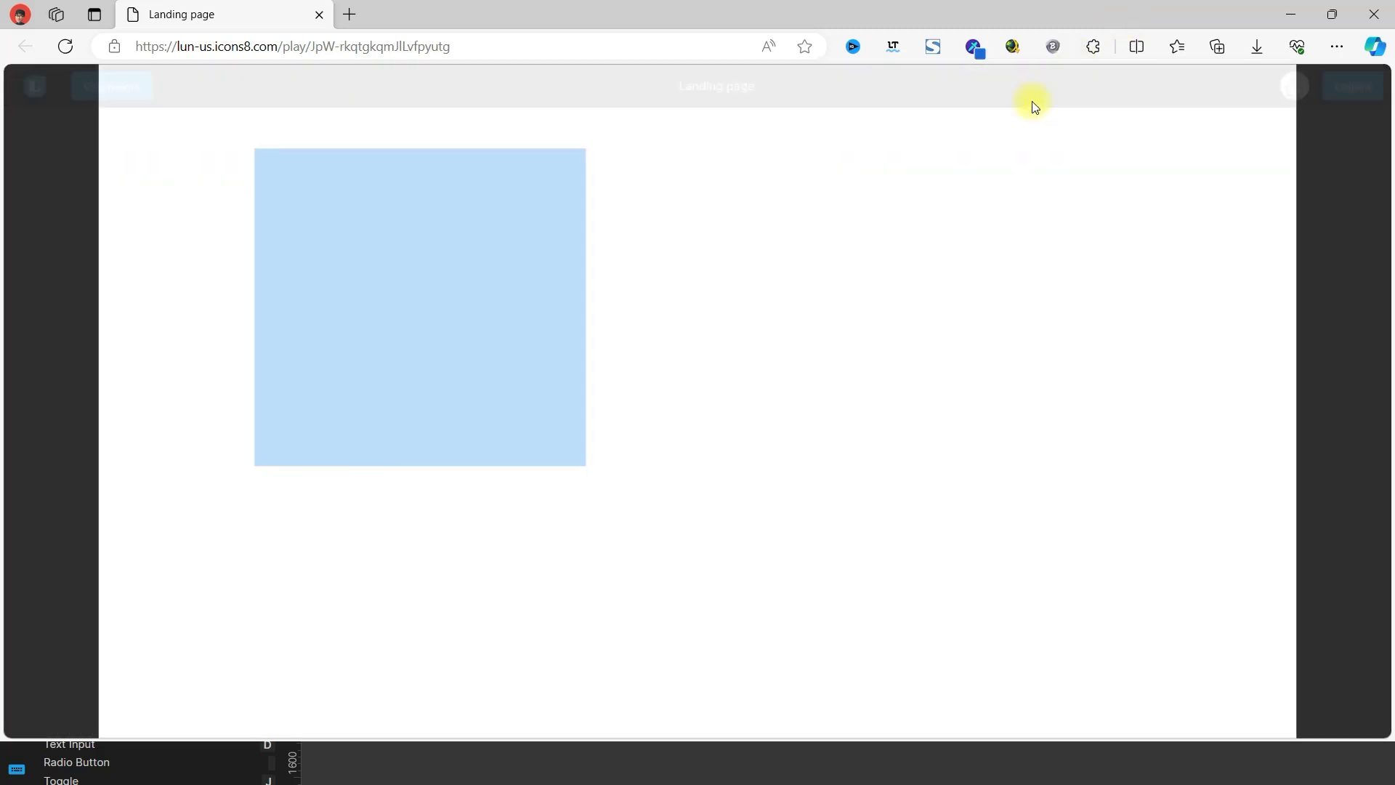
left_click(585, 231)
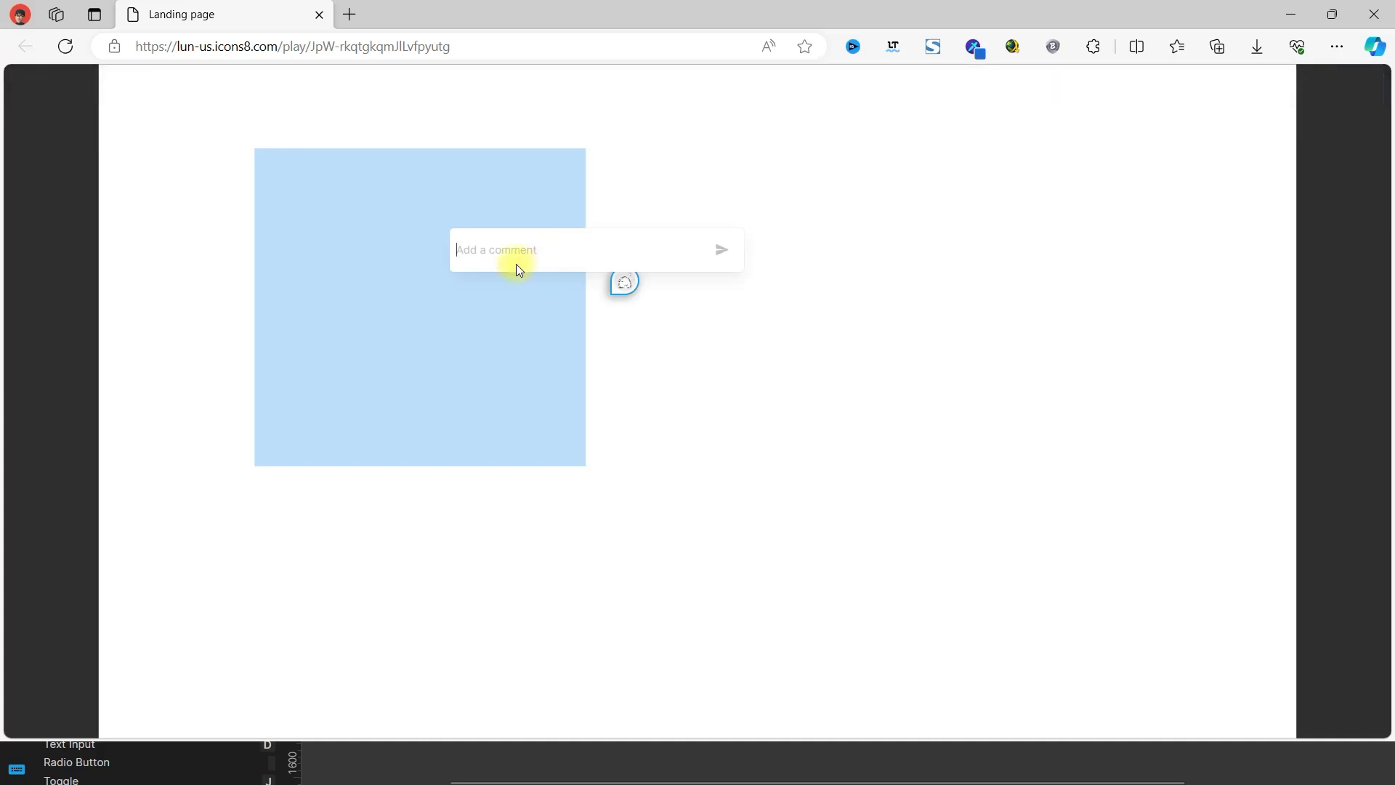
type("Okay")
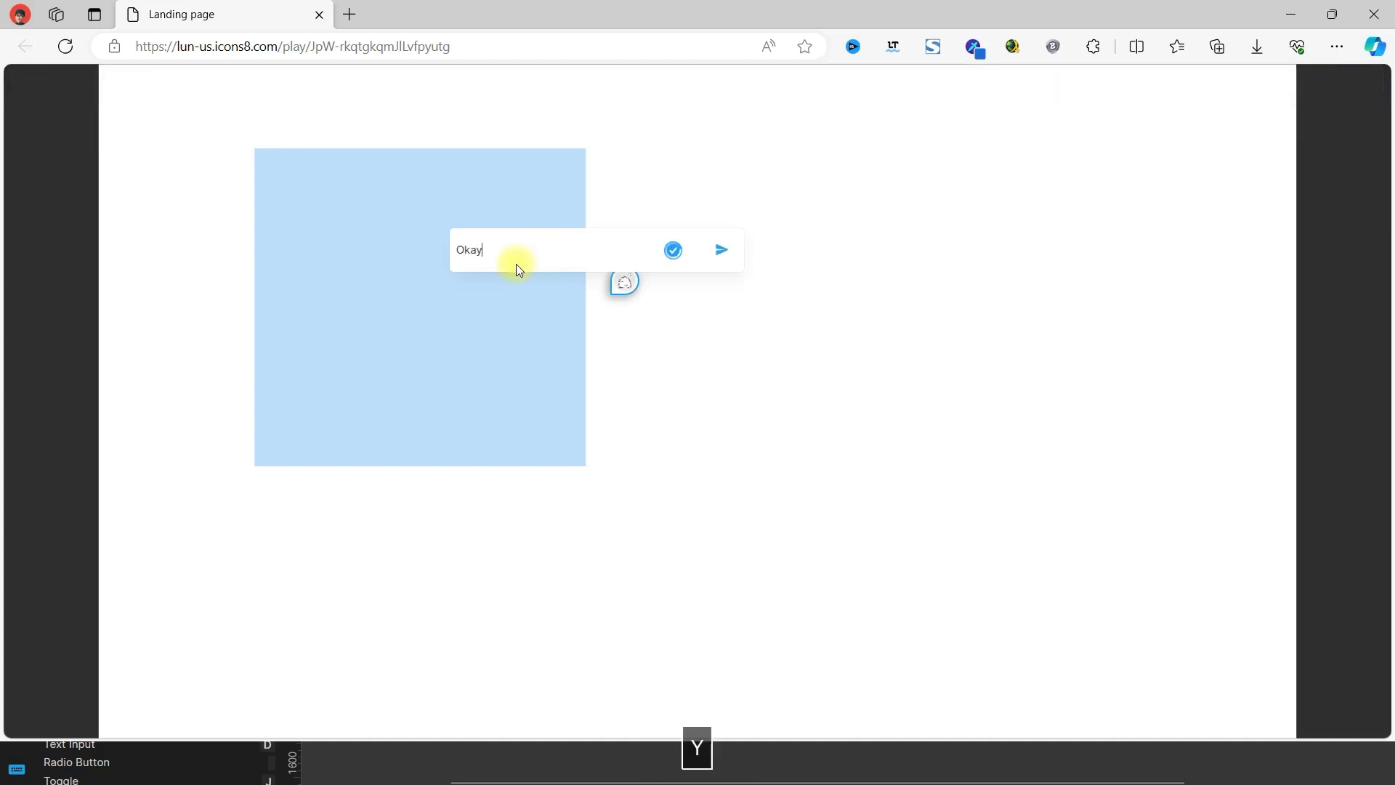
key("BackSpace")
type(", G")
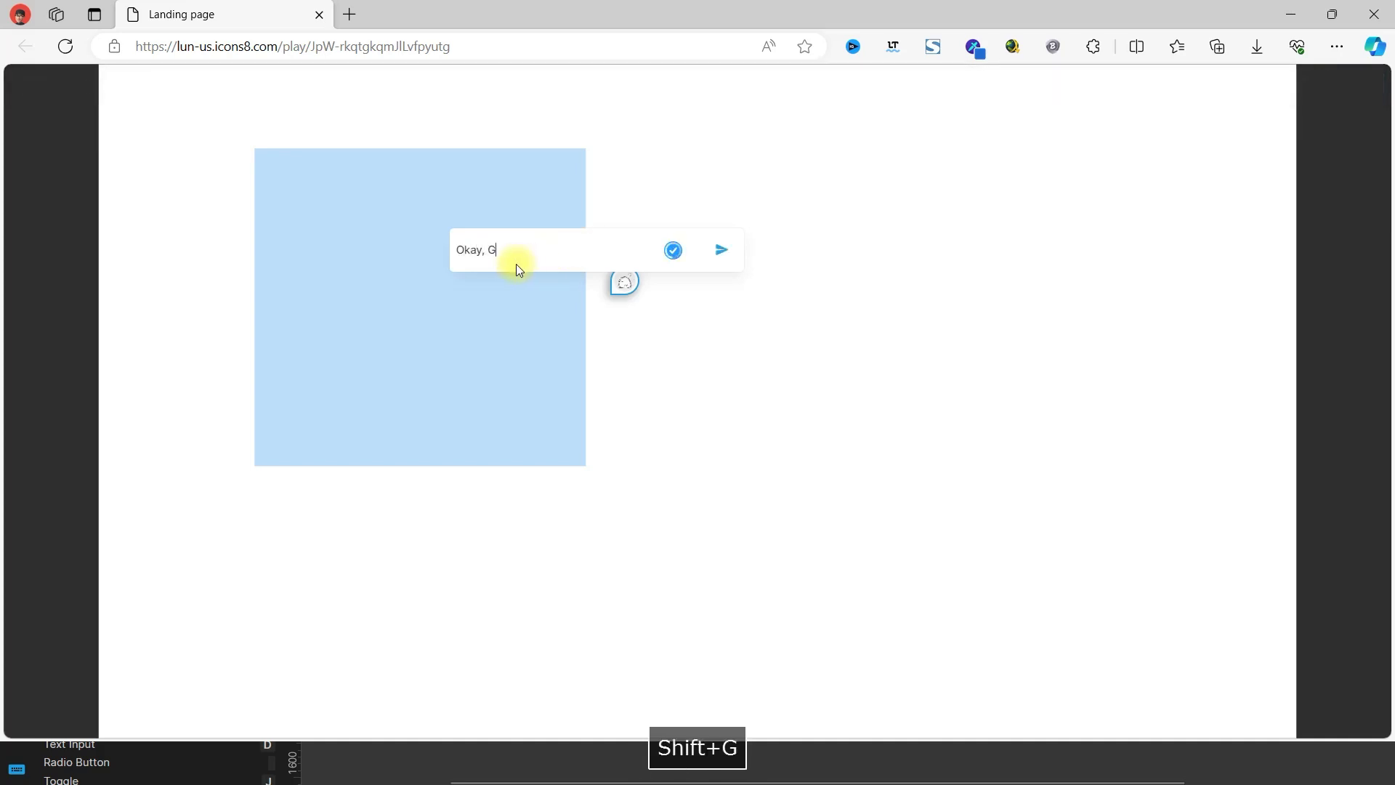
type("ood")
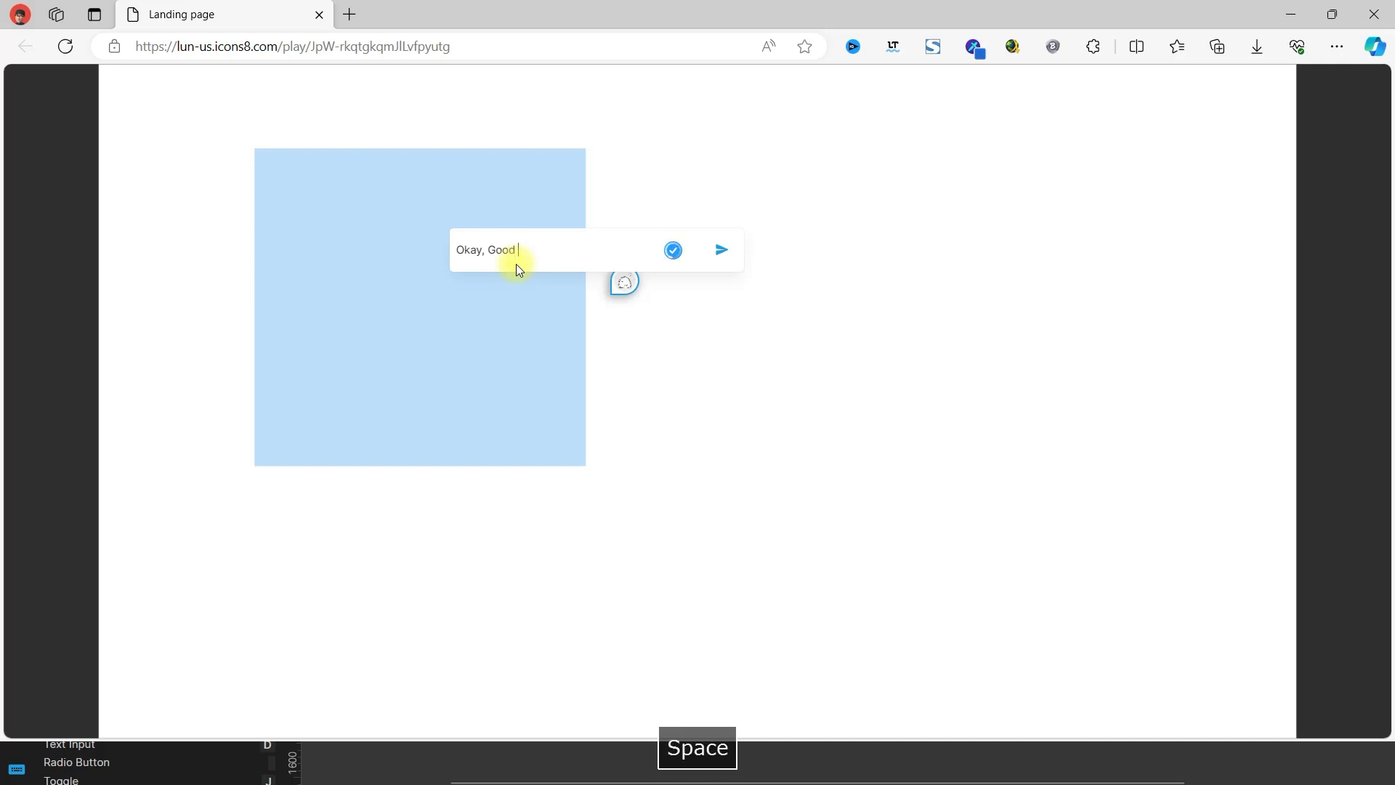
key("Return")
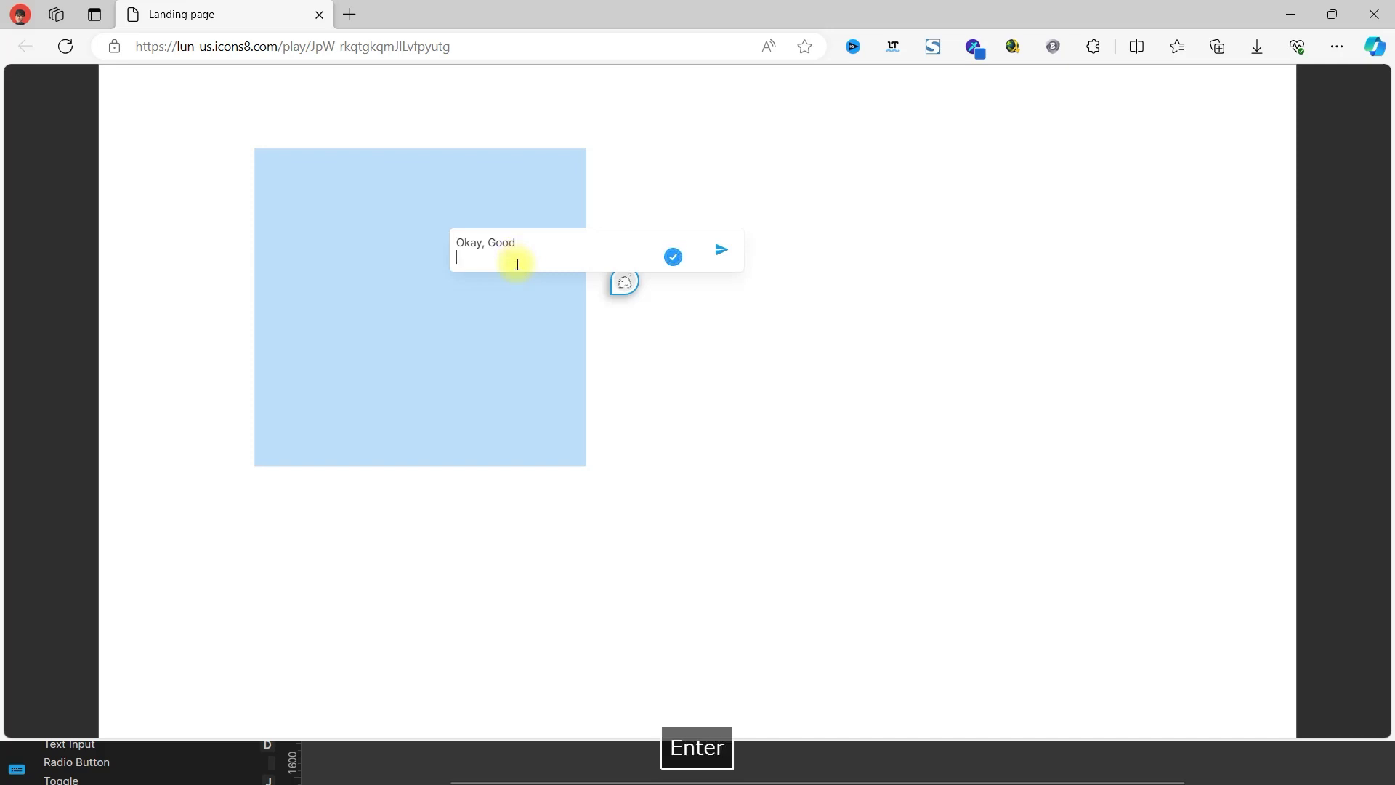
key("BackSpace")
left_click(722, 253)
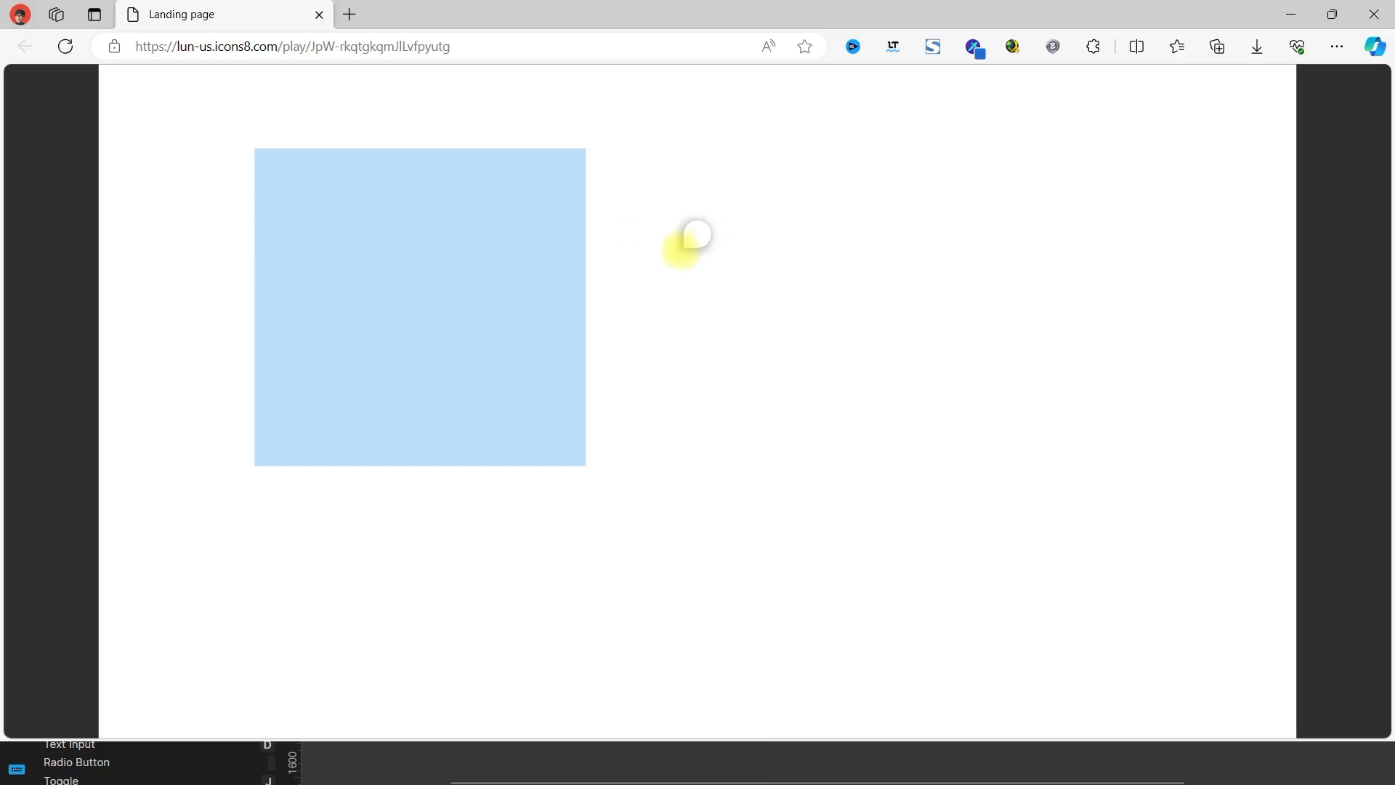
Return to the Lunacy editor and reply to the "Okay, Good" comment on the rectangle with a heart sticker
key("alt+Tab")
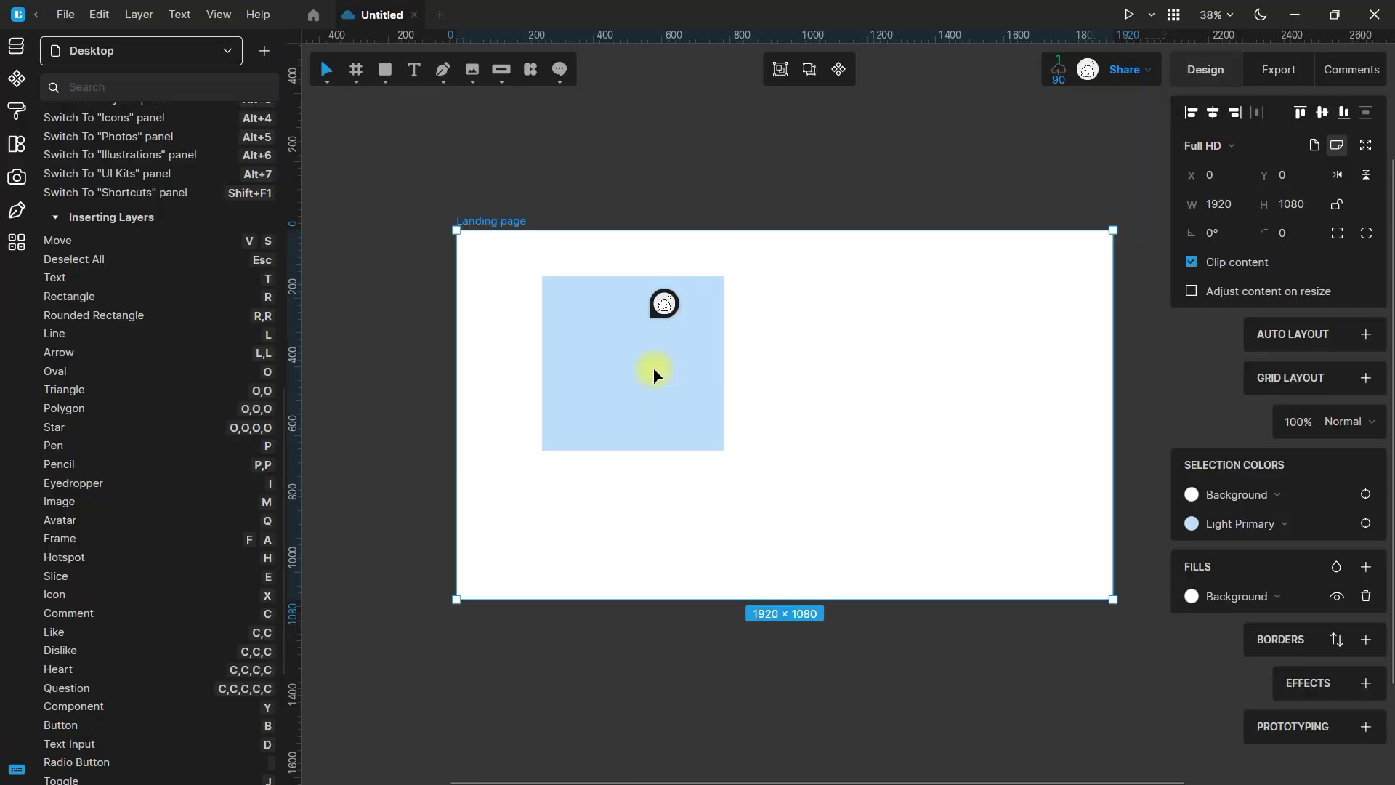
left_click(664, 303)
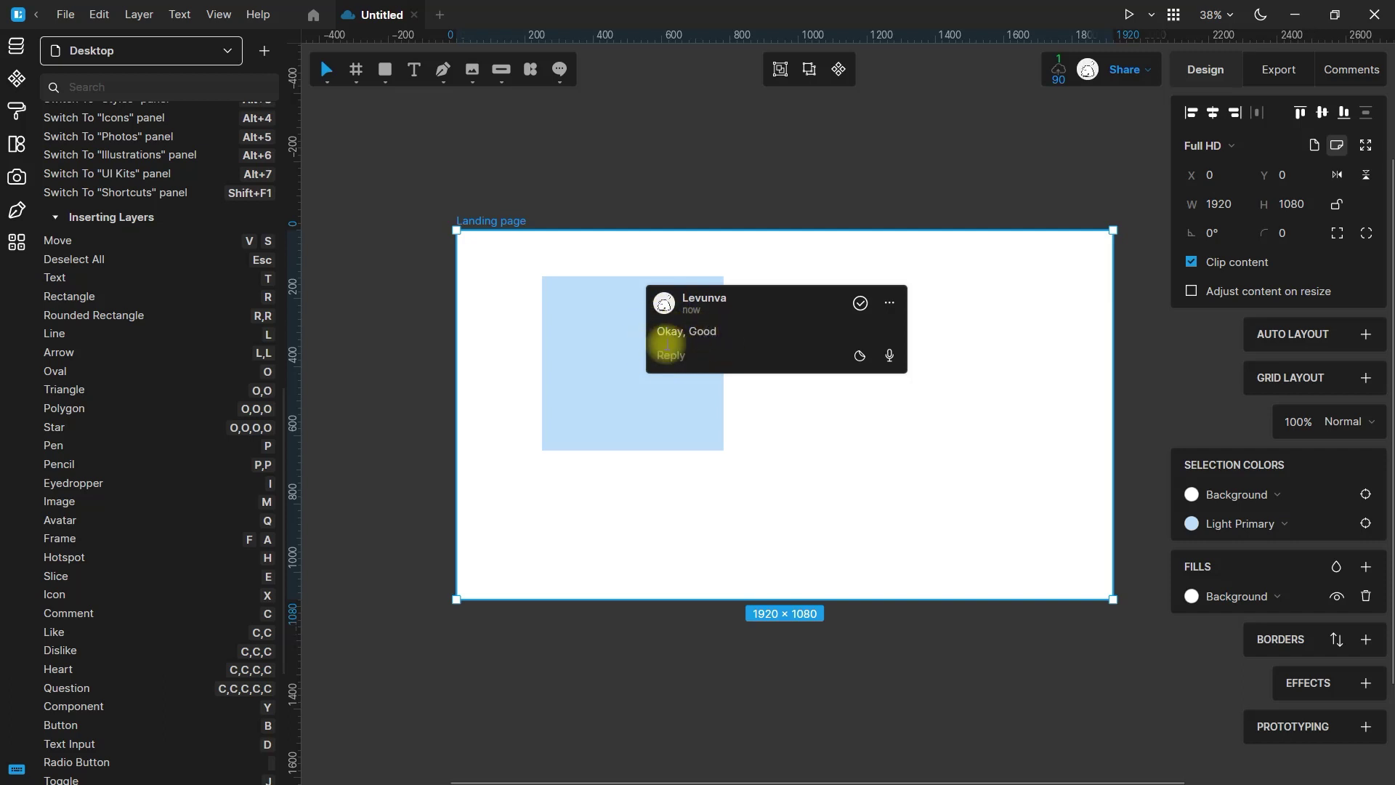
left_click(859, 359)
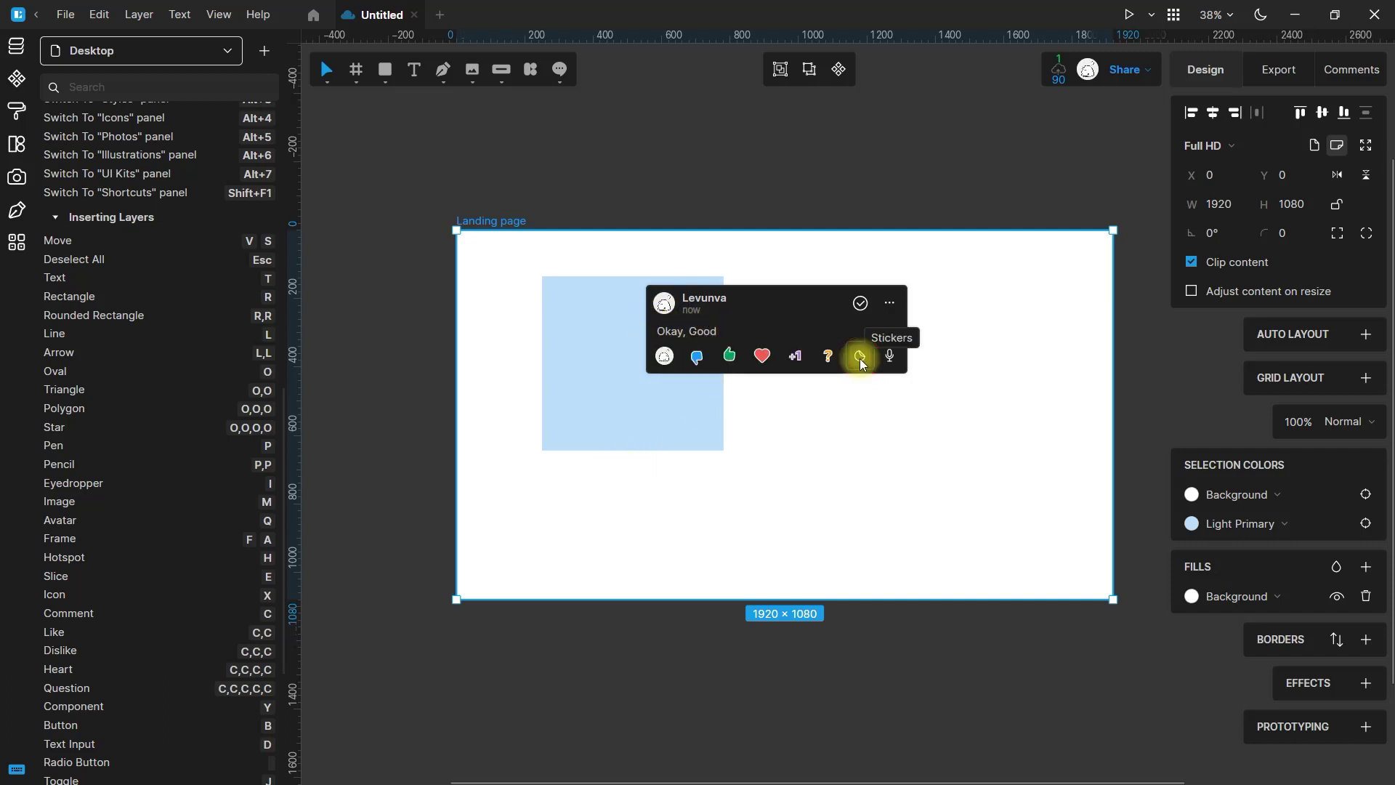
left_click(760, 358)
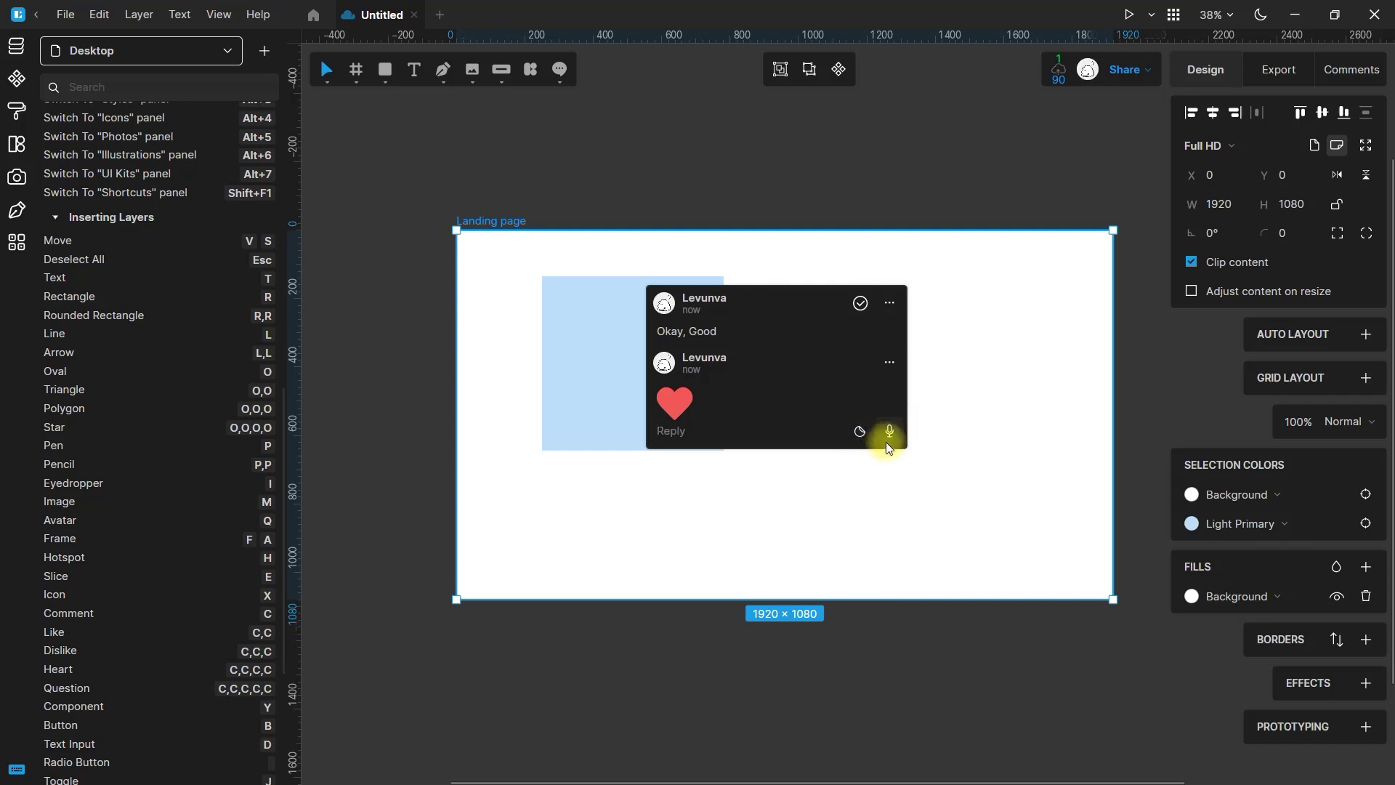
left_click(618, 520)
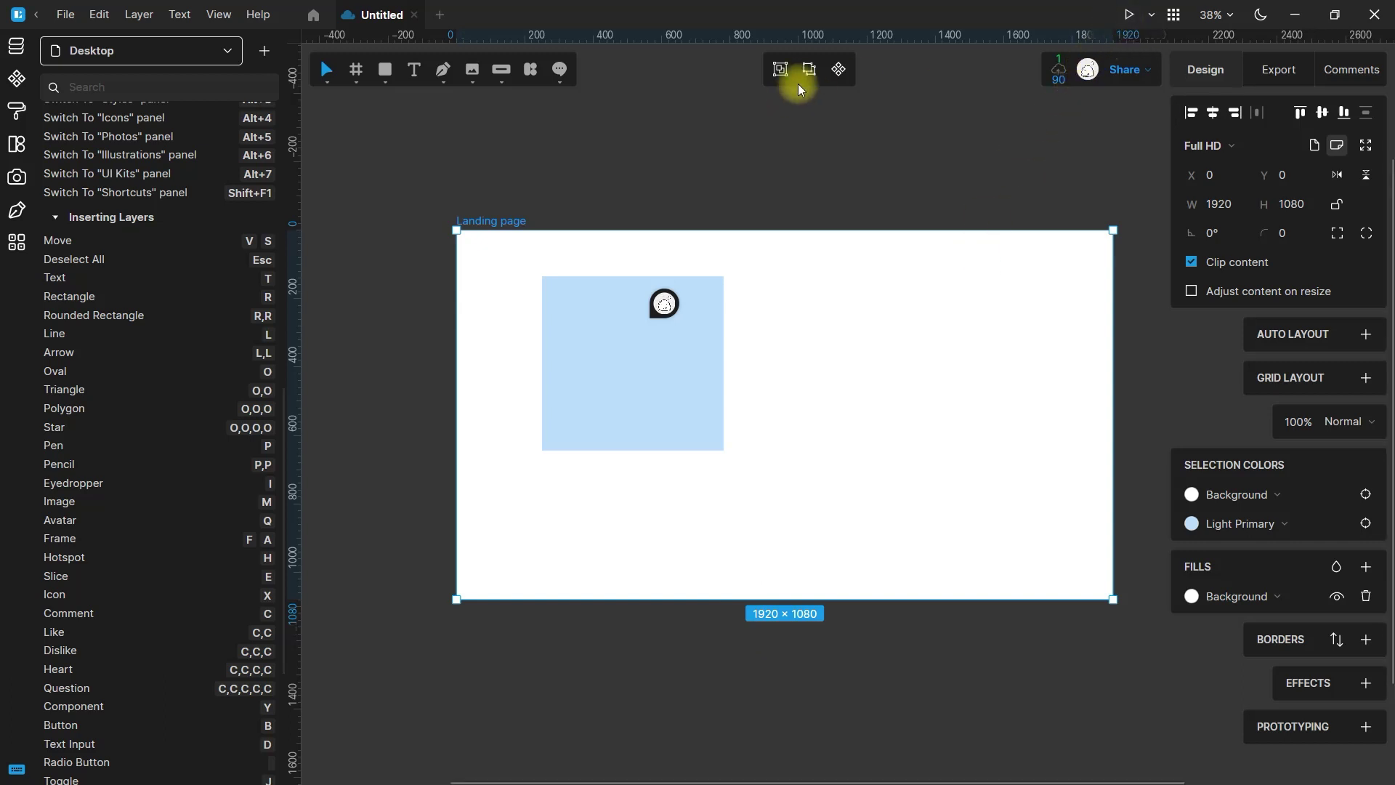
Clear the frame selection and select the light blue rectangle in the Landing page frame
key("Escape")
left_click(591, 327)
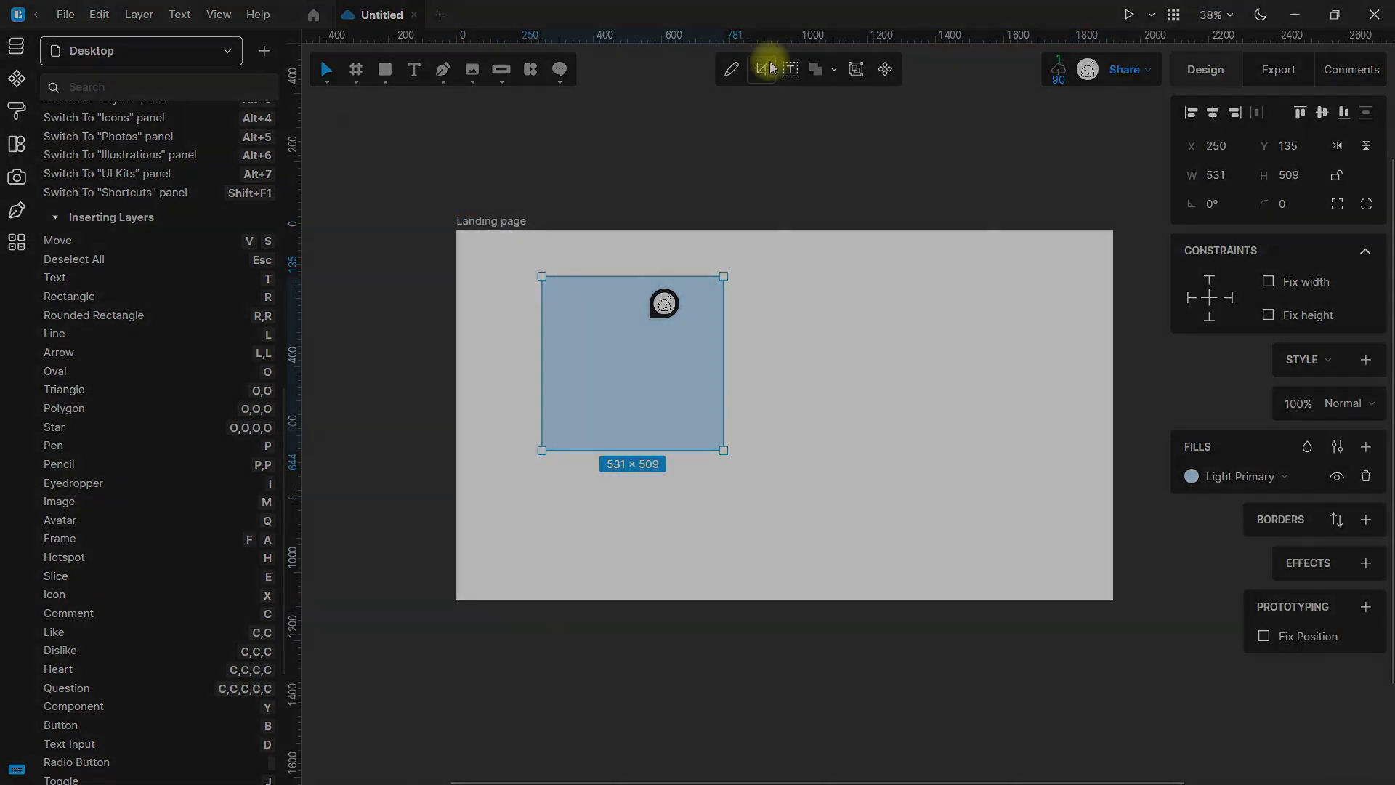